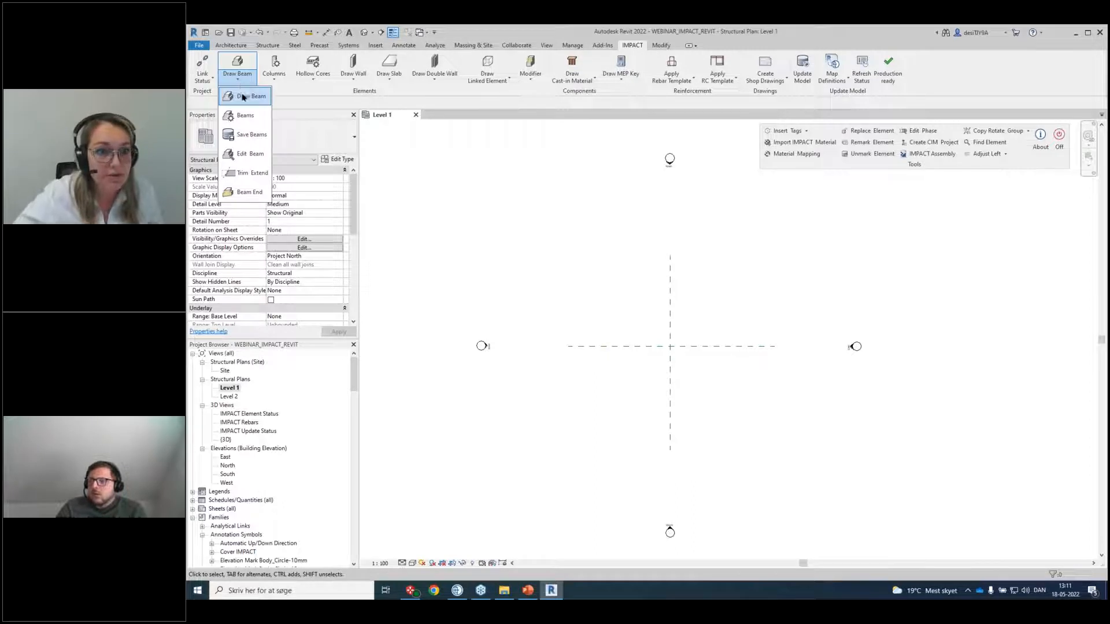
click(257, 99)
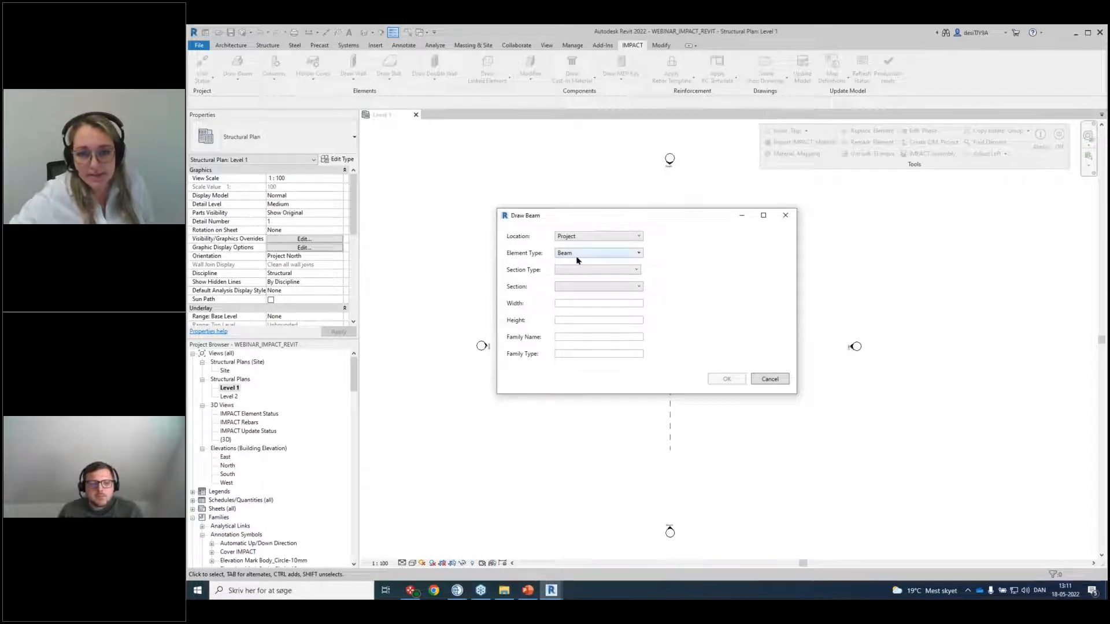
click(585, 237)
click(592, 266)
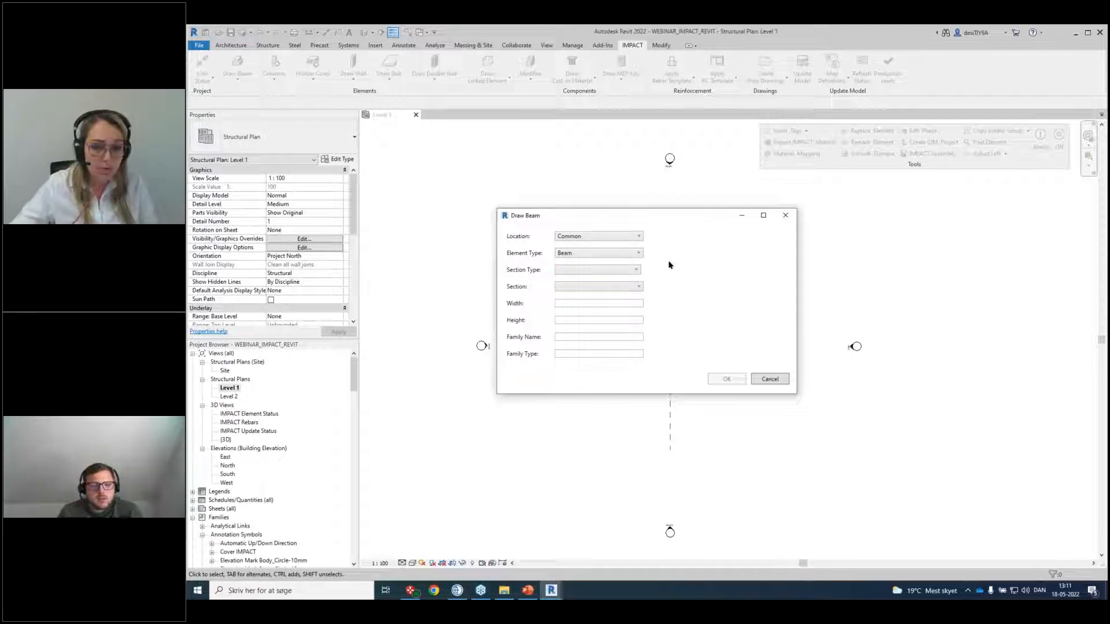
click(628, 239)
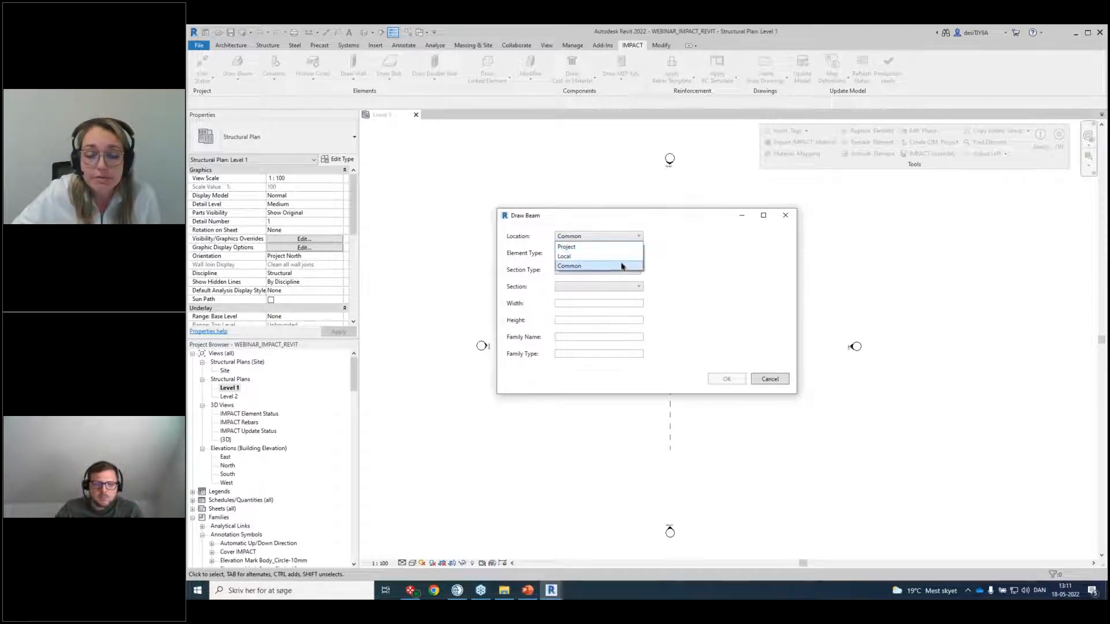
click(621, 267)
click(613, 270)
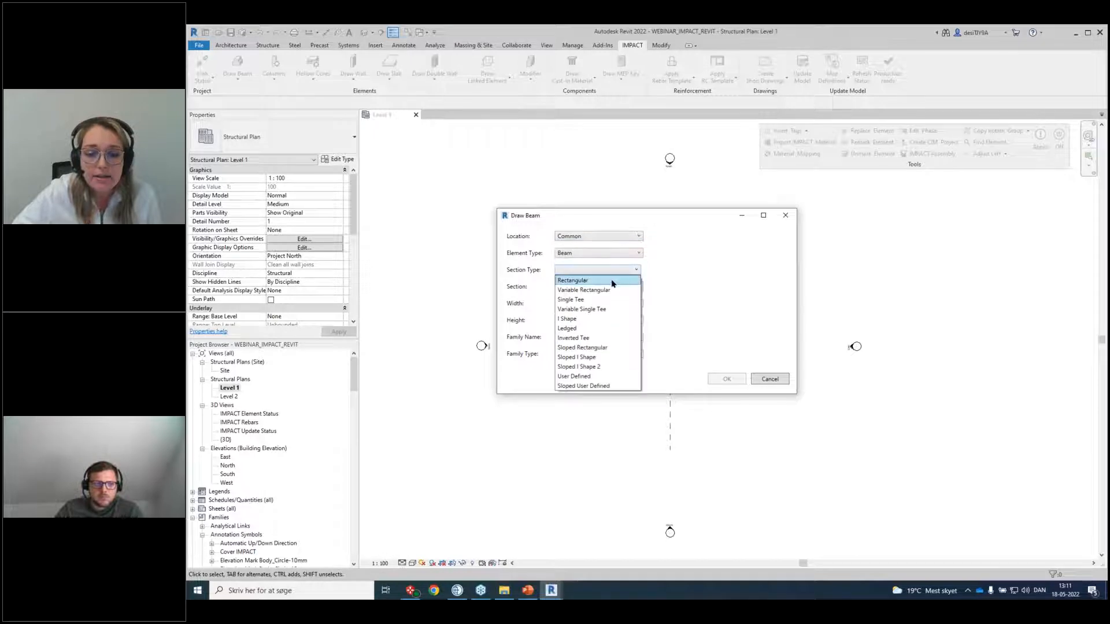
click(615, 256)
click(614, 256)
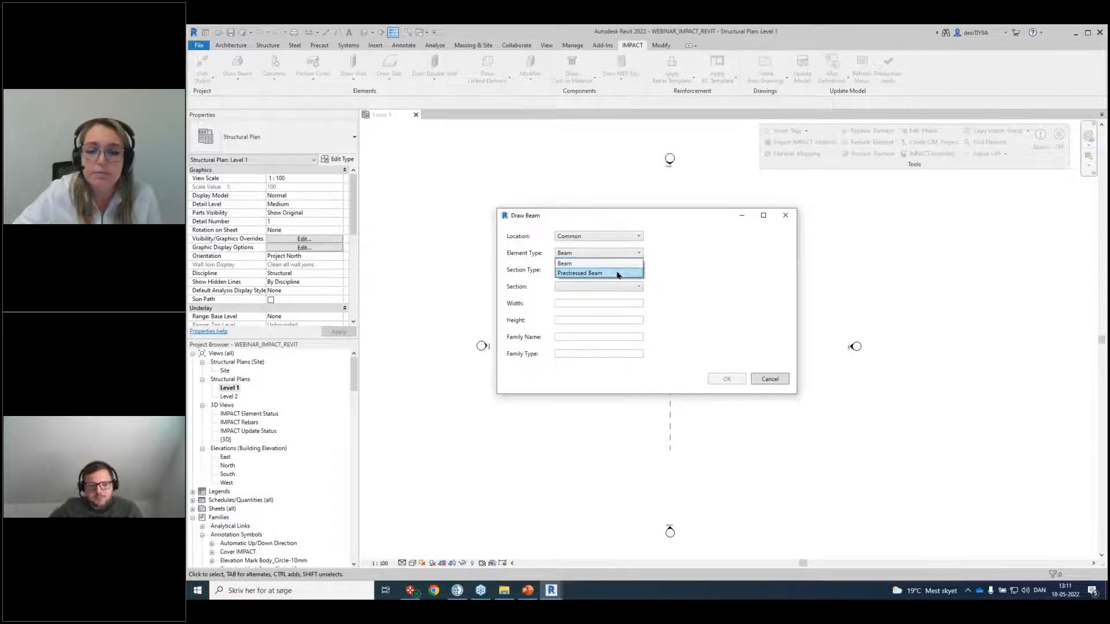
click(617, 264)
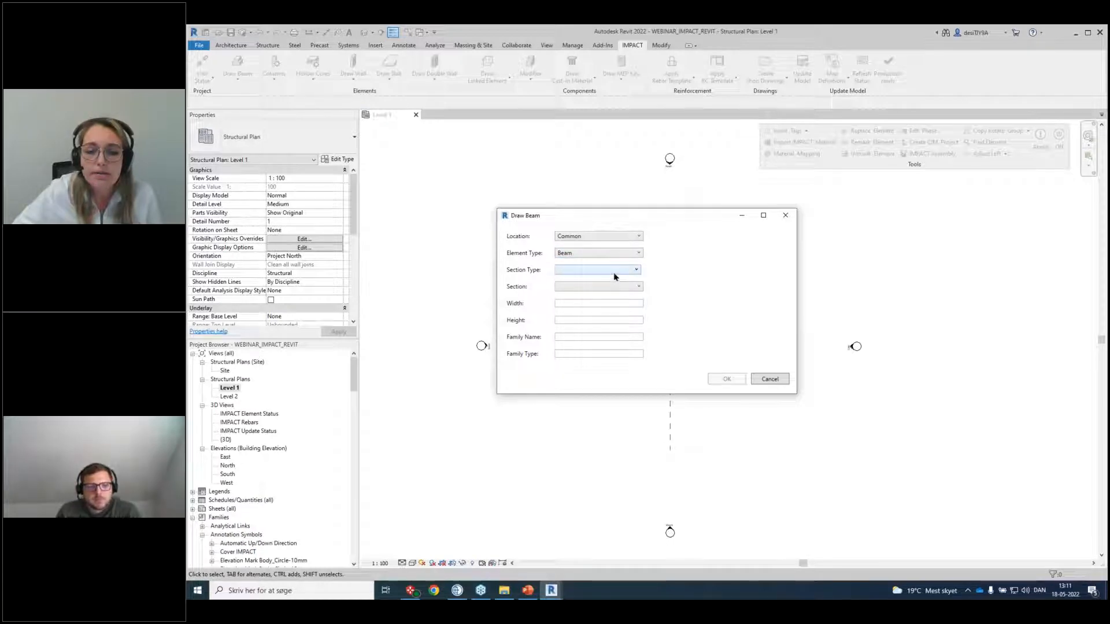
click(614, 272)
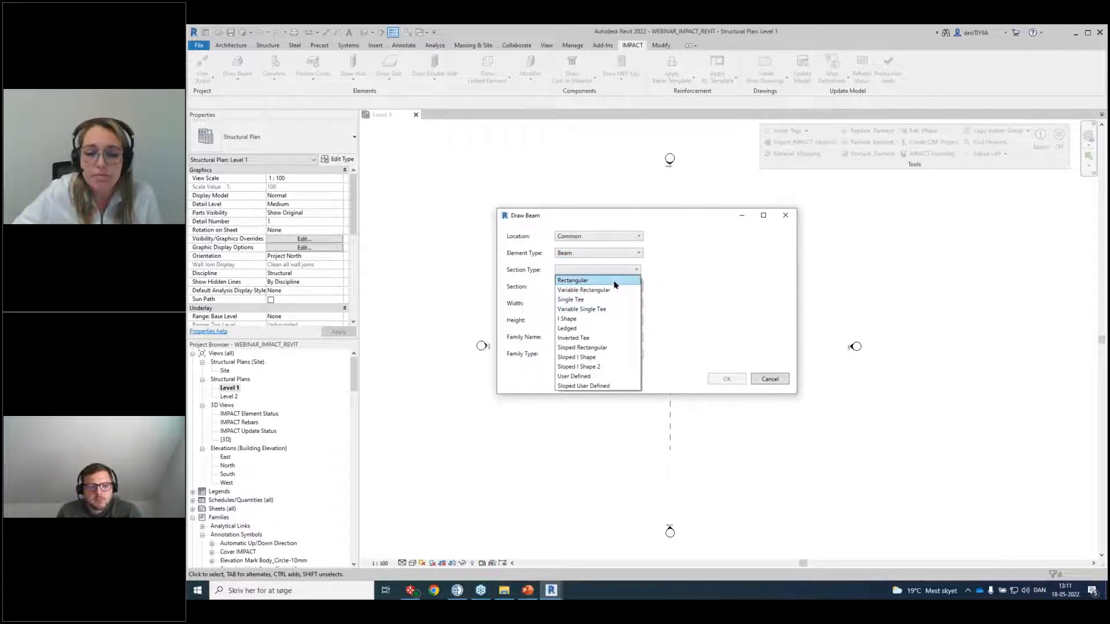
click(601, 281)
click(617, 287)
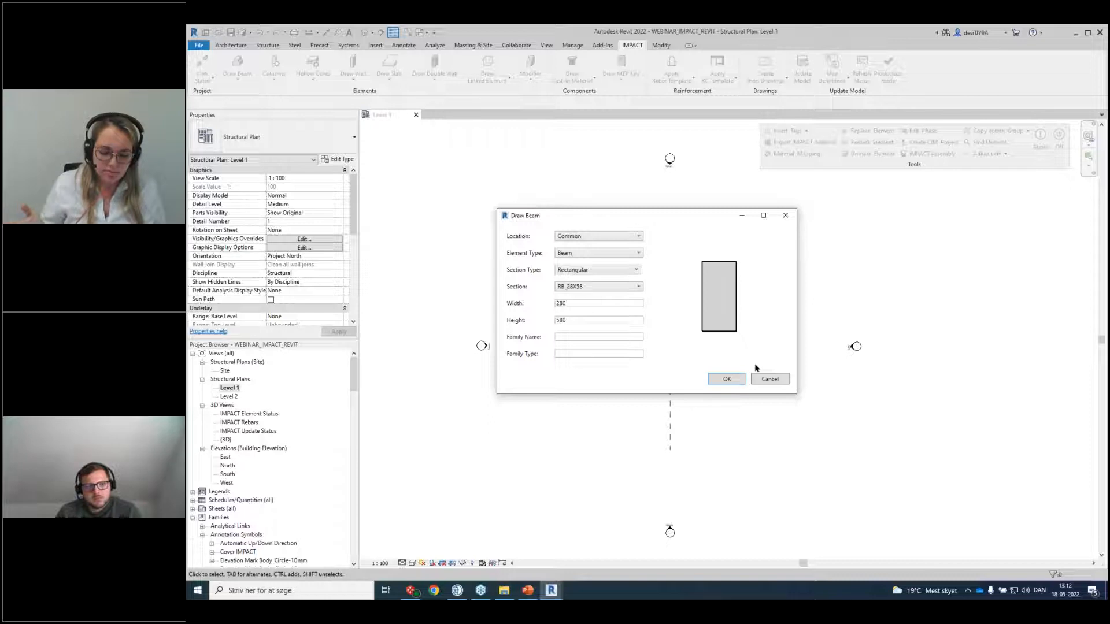
click(769, 378)
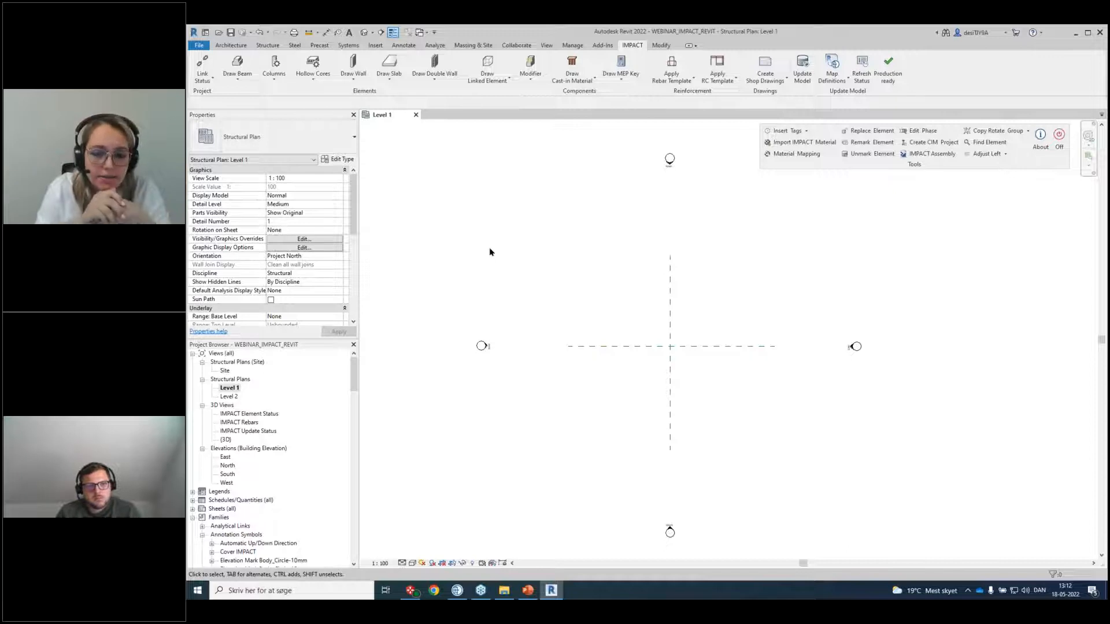
Open the beam section definitions and switch the current selection to Project.
click(237, 66)
click(236, 113)
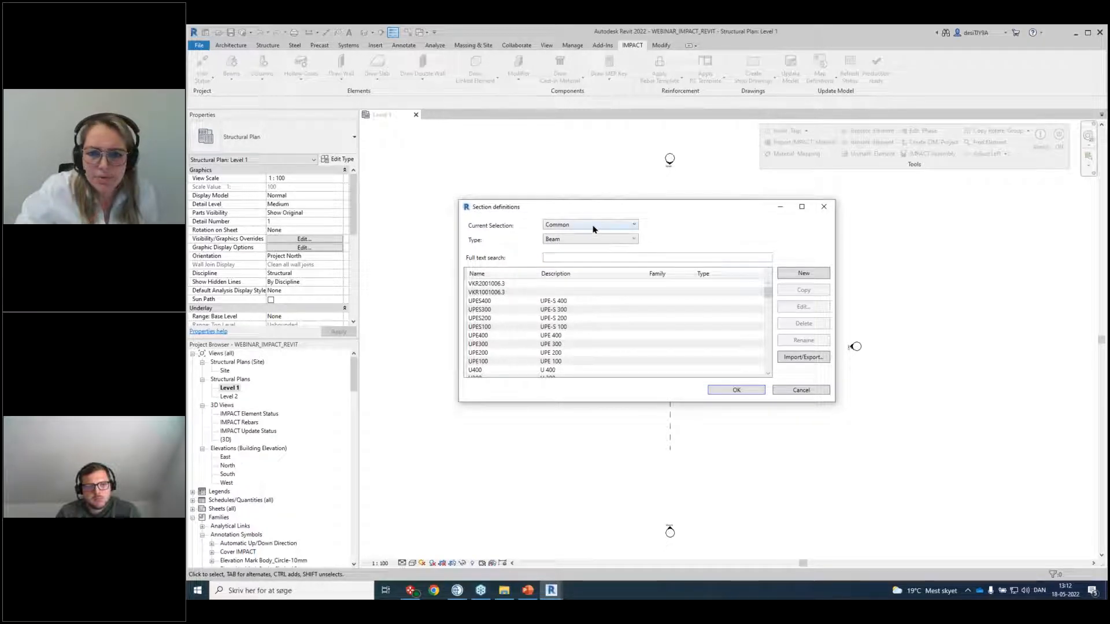
scroll(588, 321, down, 5)
scroll(589, 321, up, 5)
click(573, 228)
click(564, 255)
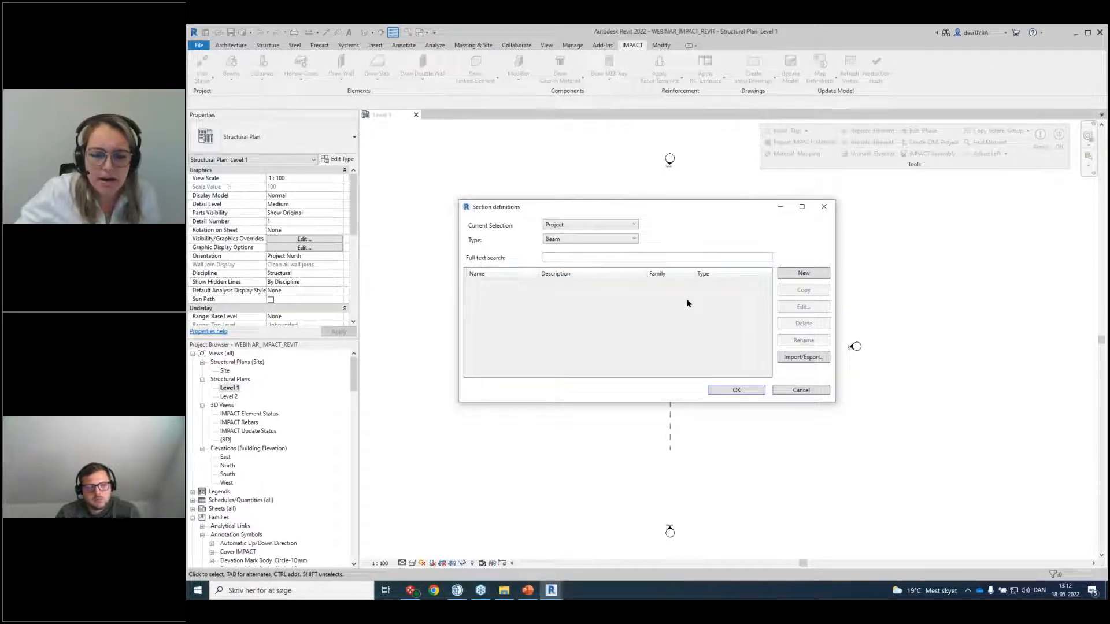
Import the RB_38X78 rectangular beam section from the Common library into the project's section definitions.
click(793, 358)
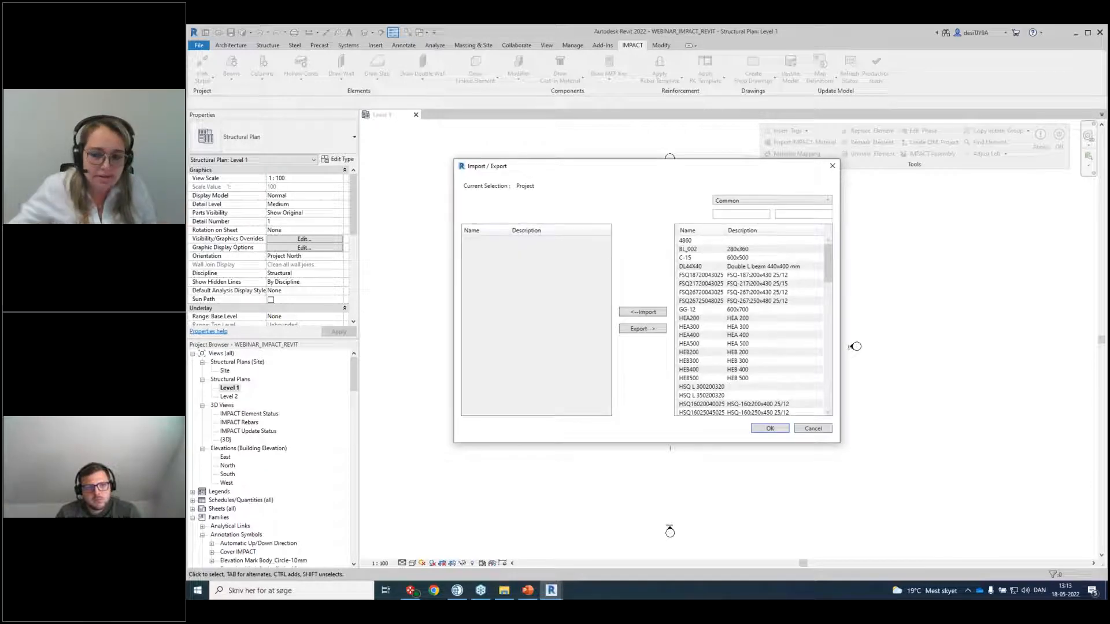
scroll(775, 326, down, 3)
scroll(776, 326, down, 15)
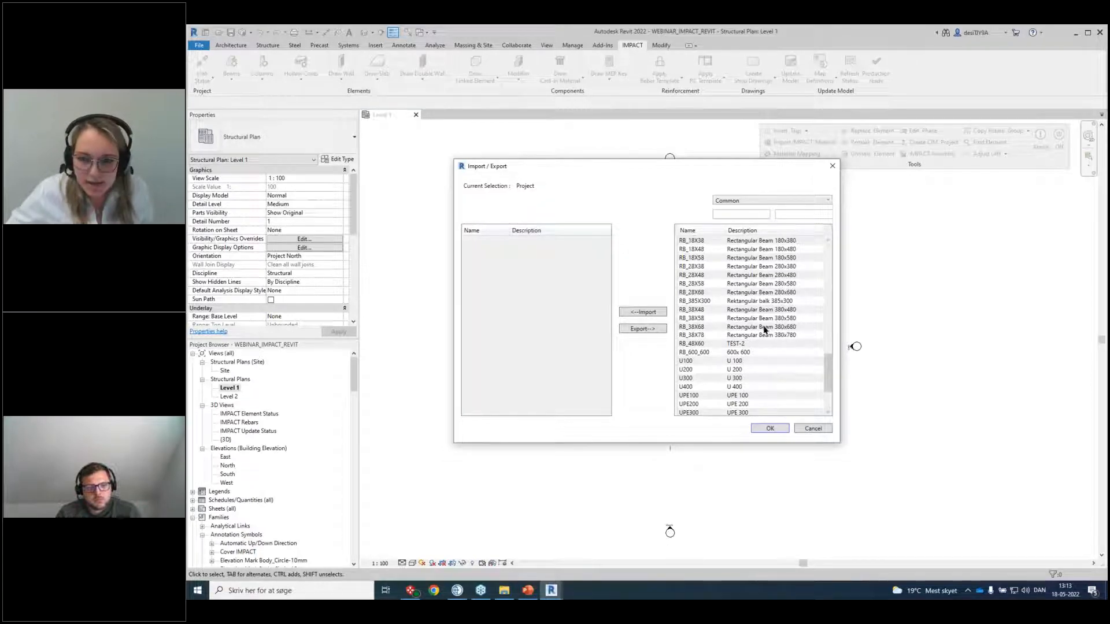
click(730, 336)
click(642, 312)
click(768, 427)
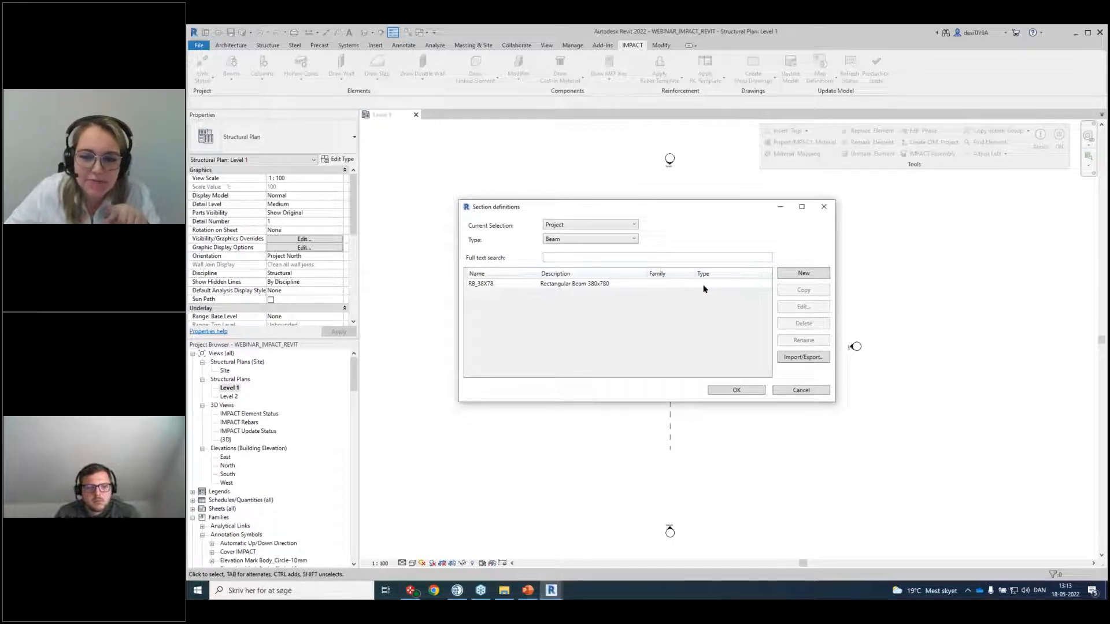
Review the general, chamfer, lifting and naming settings of the RB_38X78 section, and close the section definitions.
click(633, 284)
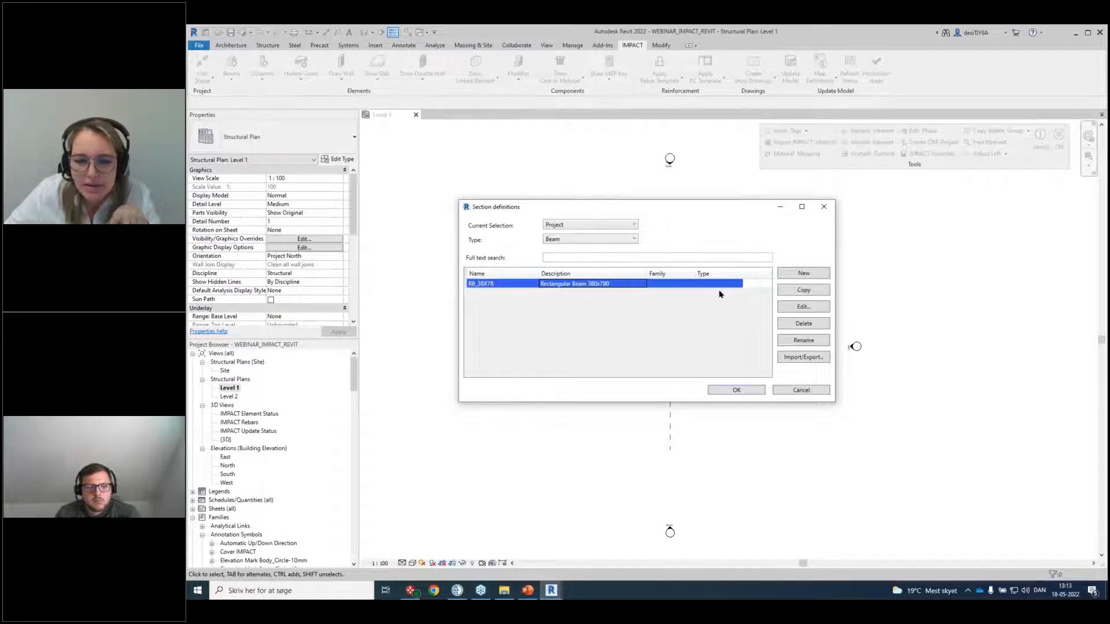
click(787, 315)
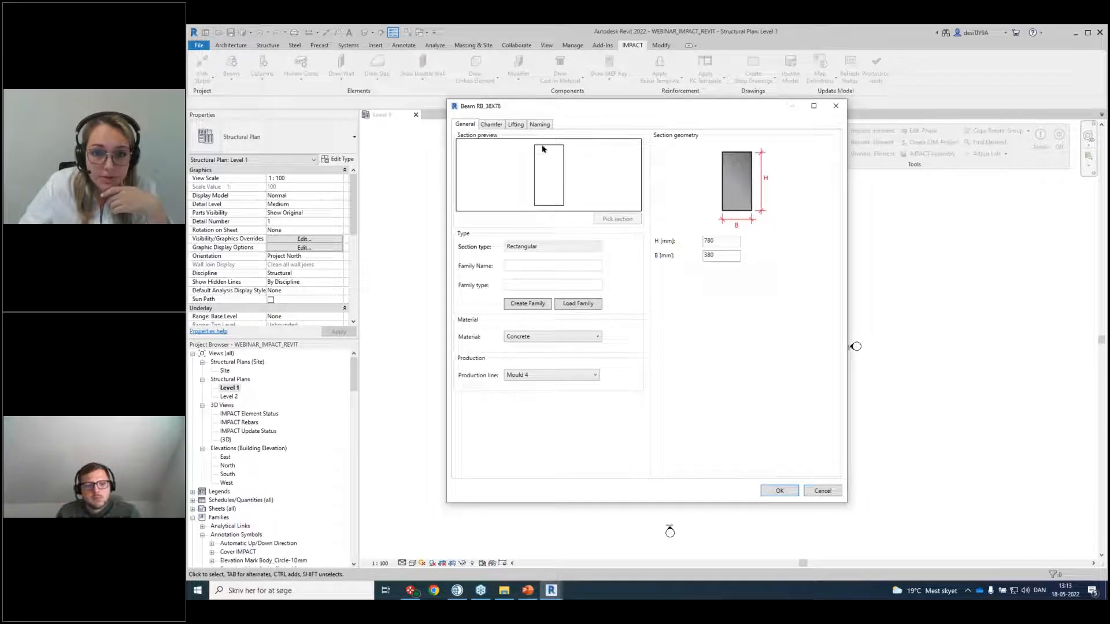
click(492, 124)
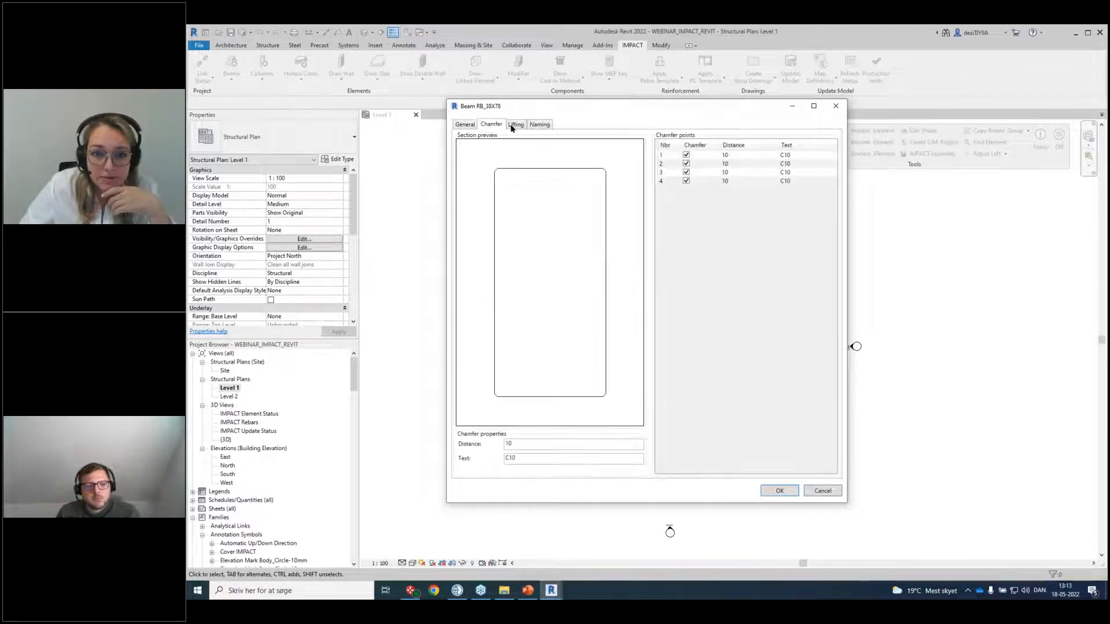
click(514, 125)
click(541, 125)
click(517, 125)
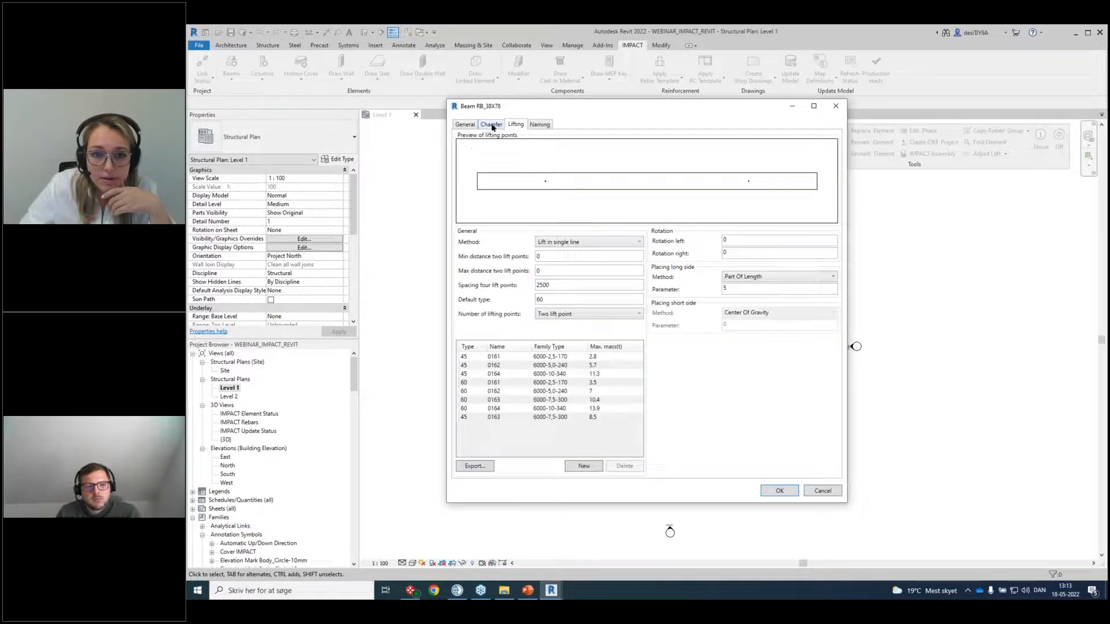
click(491, 126)
click(473, 125)
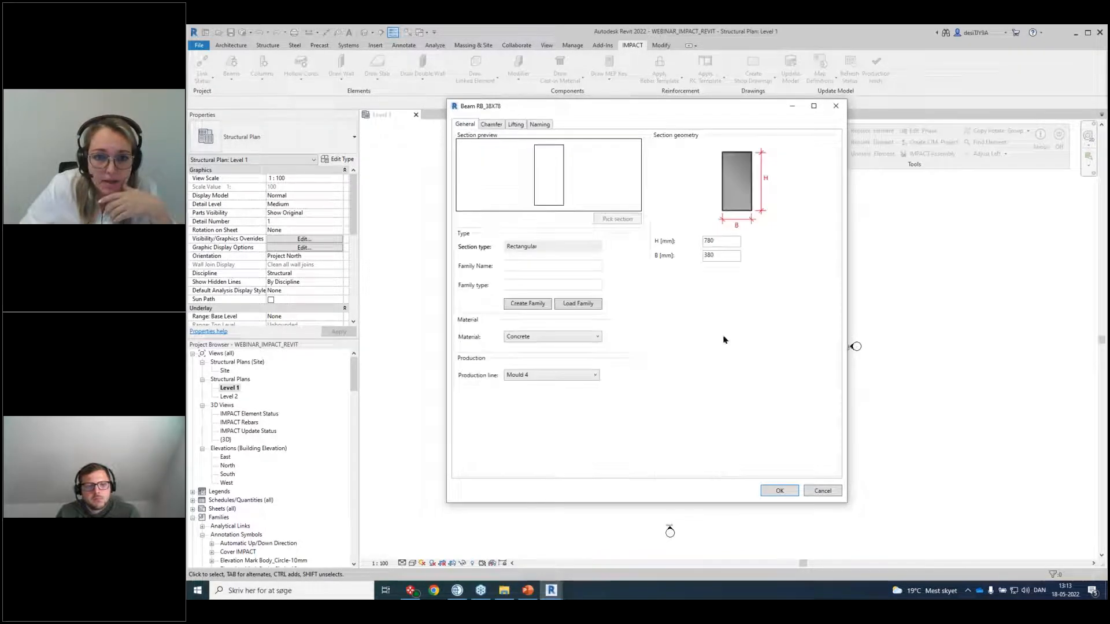
click(796, 491)
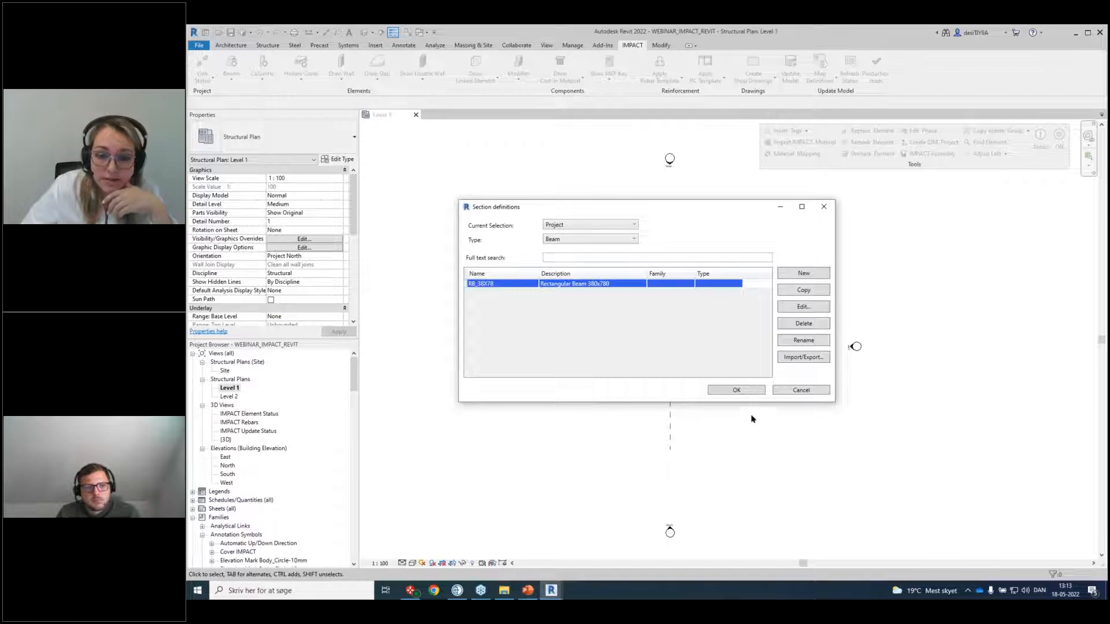
click(752, 390)
Start drawing a beam from the Project location with section type Rectangular and section RB_38X78.
click(228, 82)
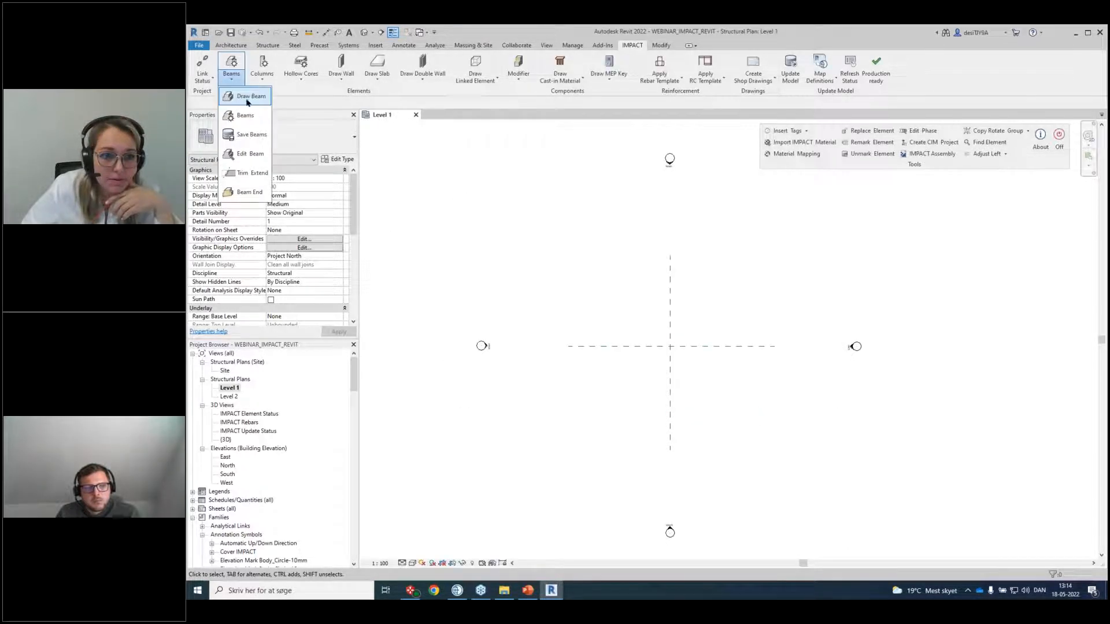
click(247, 97)
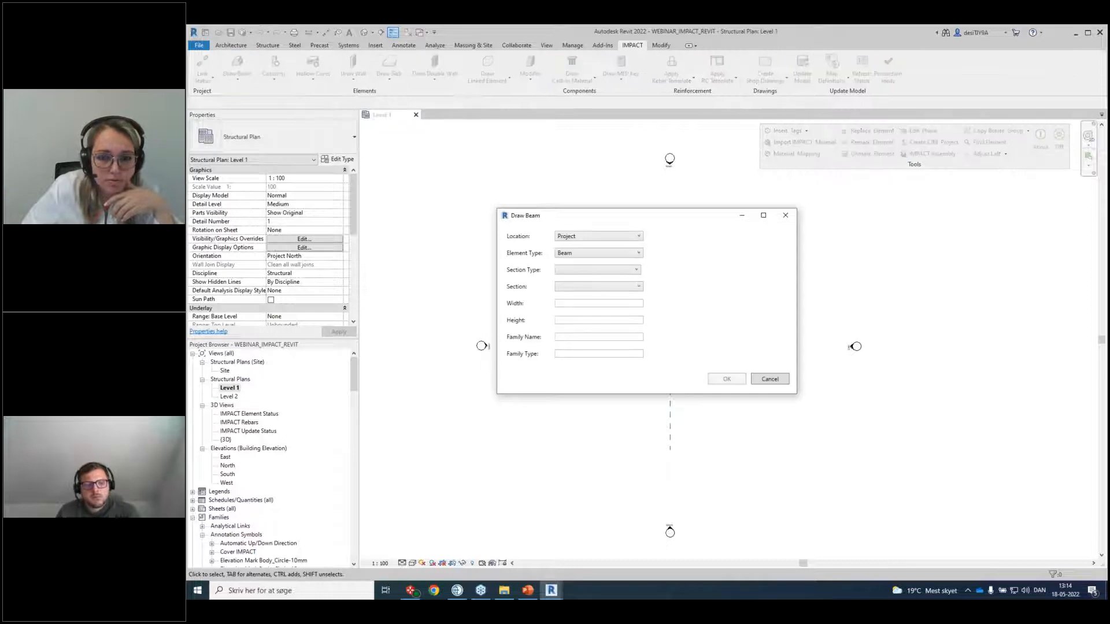
click(596, 237)
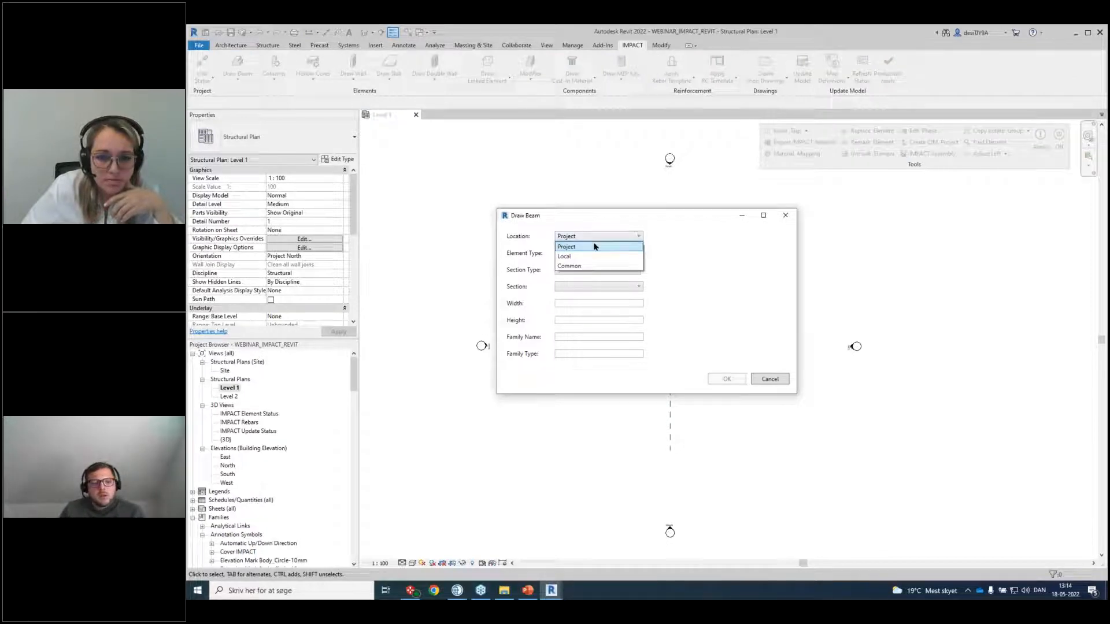
click(596, 247)
click(596, 270)
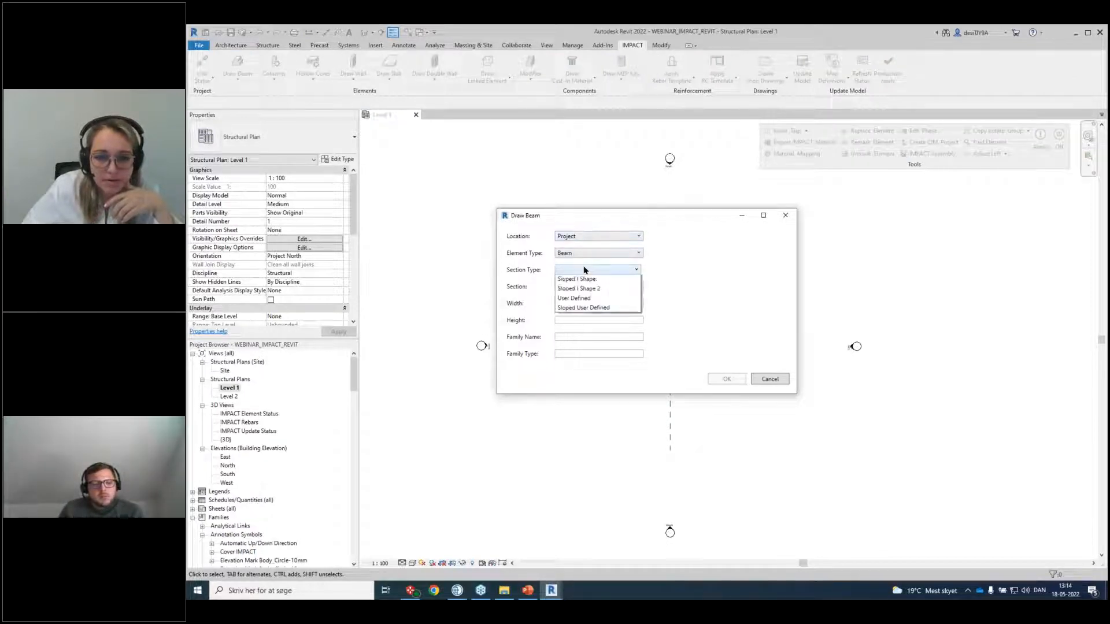
click(601, 279)
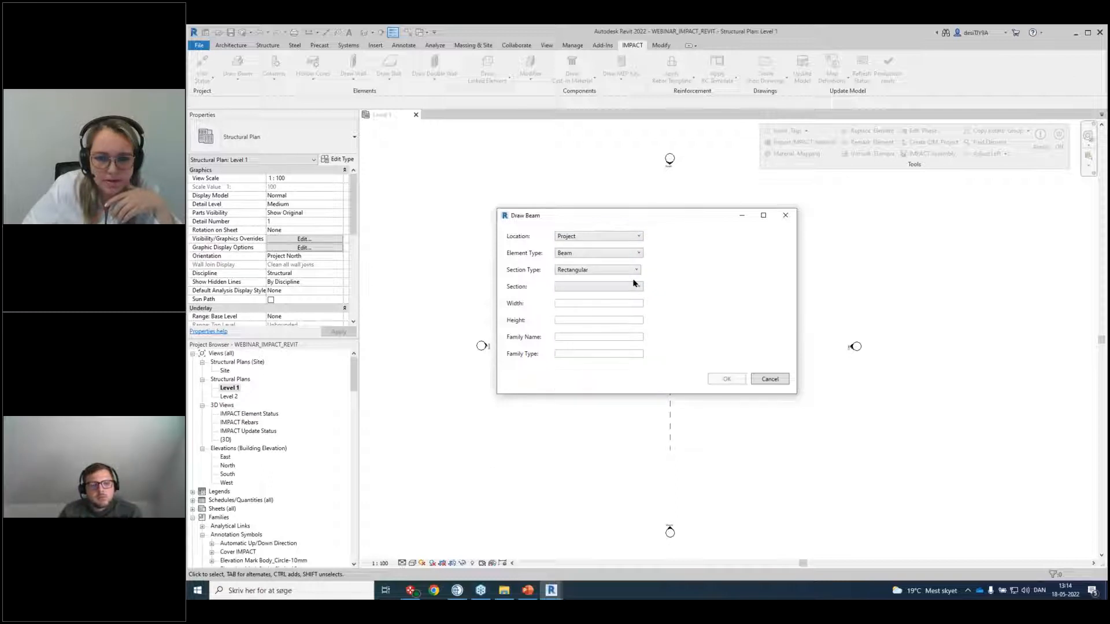
click(622, 287)
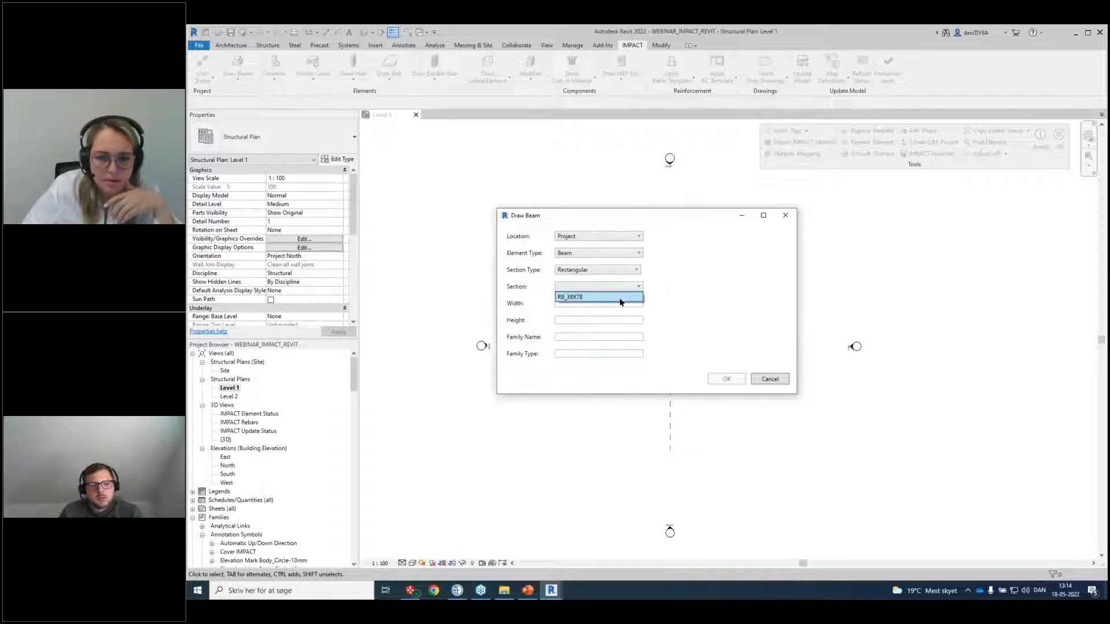
click(601, 297)
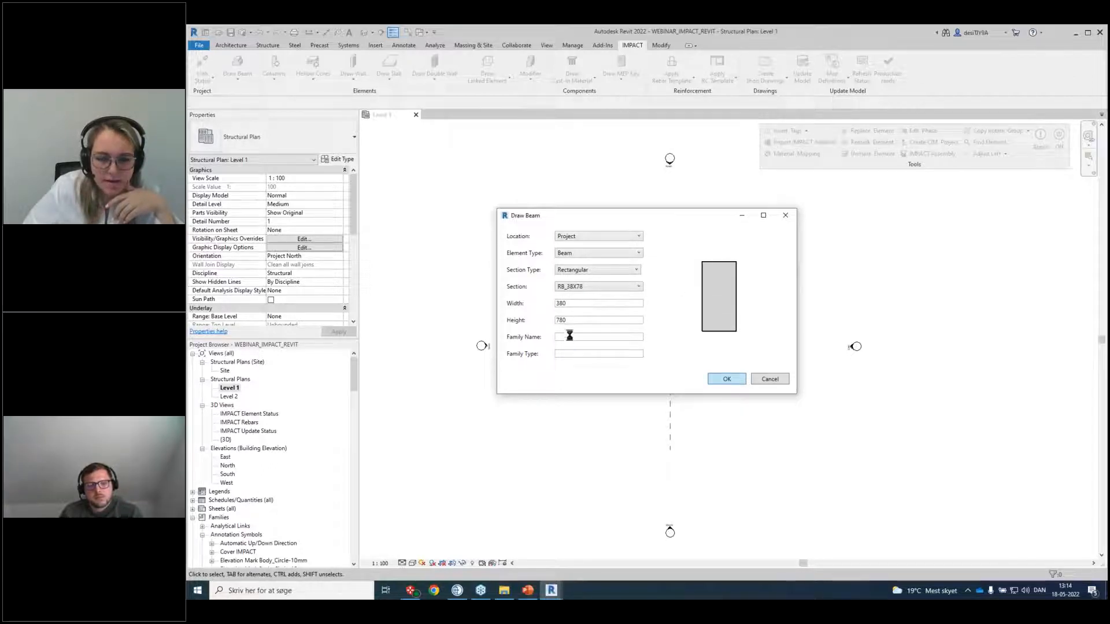
click(719, 378)
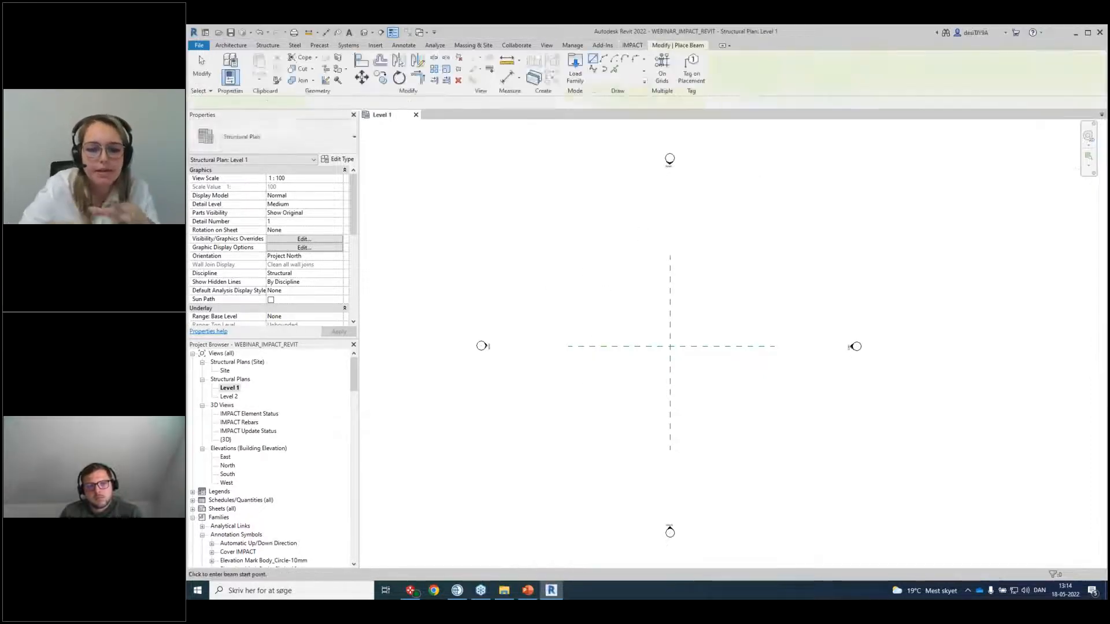
Place a horizontal beam about 4300 mm long in the Level 1 plan, up and left of the reference planes' intersection.
click(580, 314)
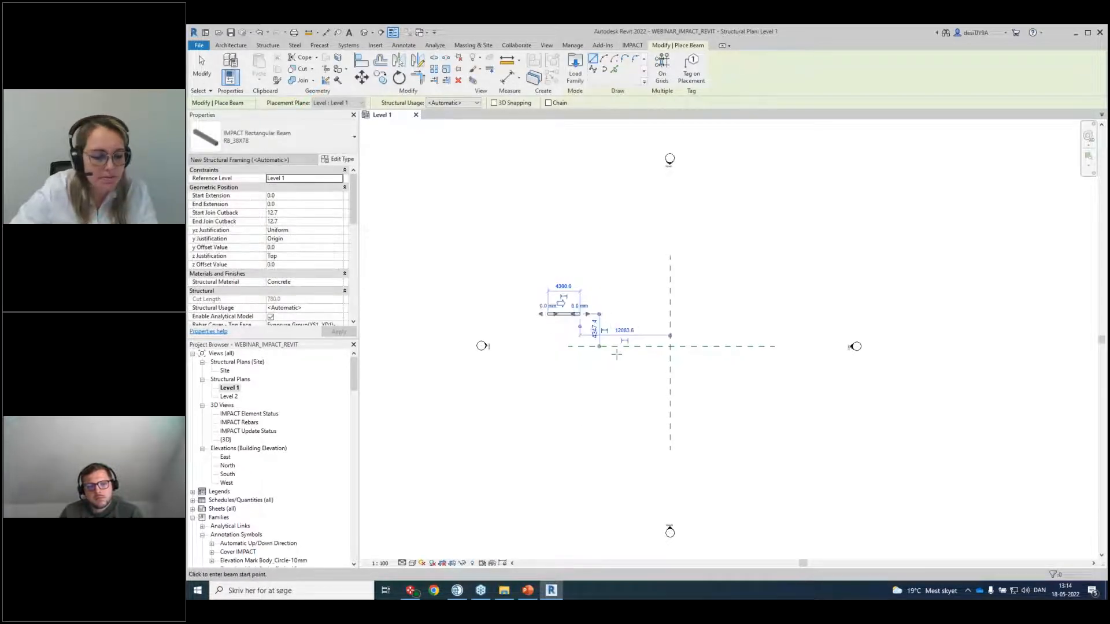
key(Escape)
key(Escape)
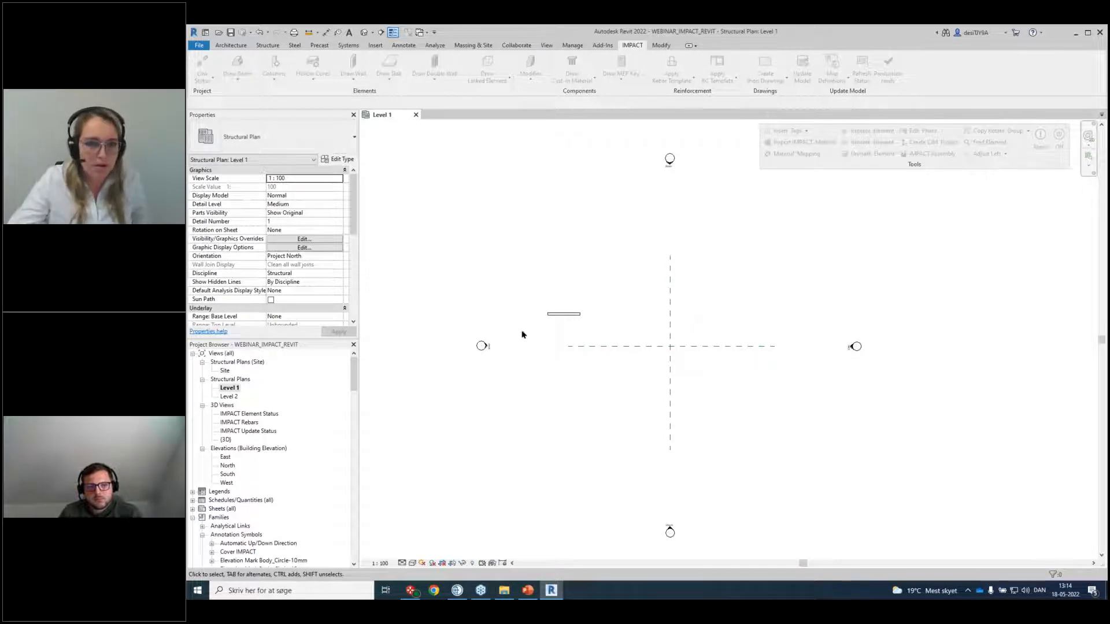
Examine the placed beam and its lifting anchors up close in the default 3D view.
click(554, 315)
scroll(554, 315, up, 5)
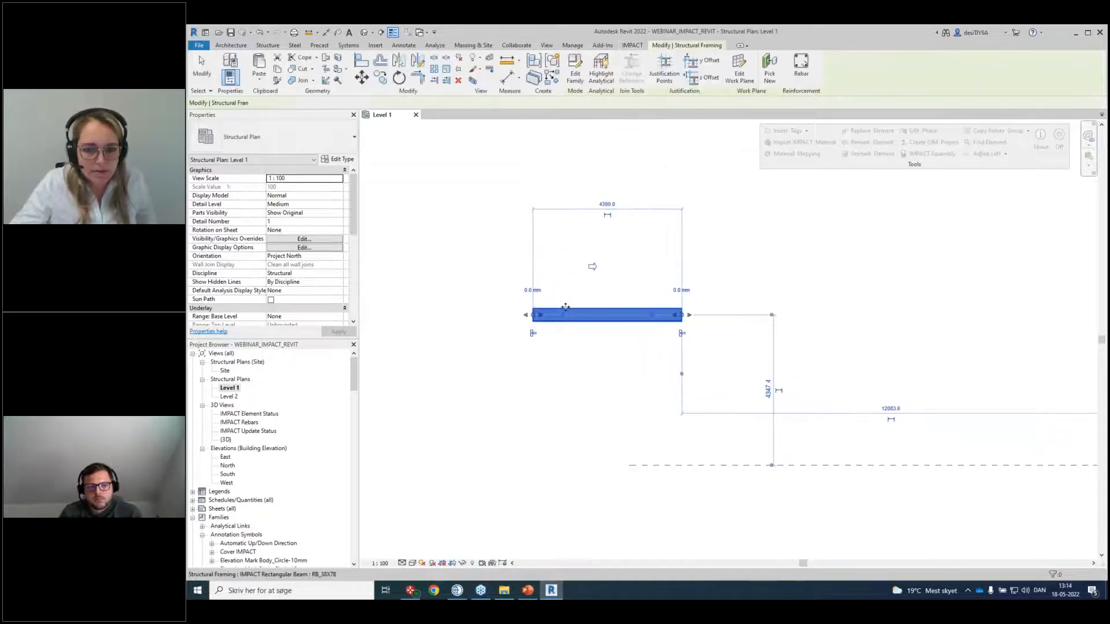
double_click(224, 440)
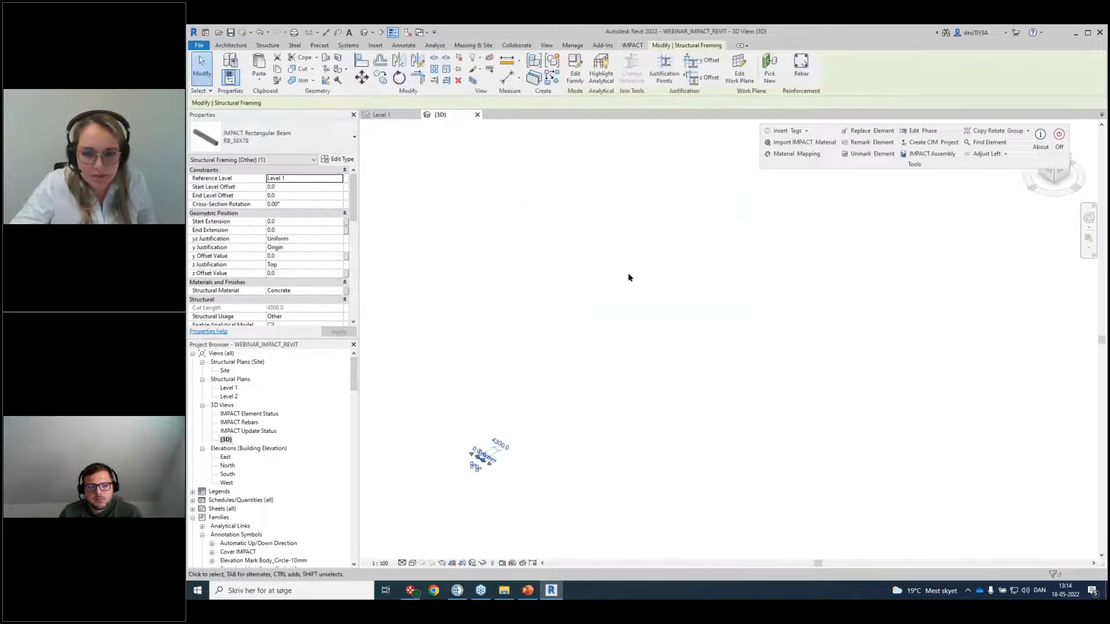
scroll(569, 386, up, 8)
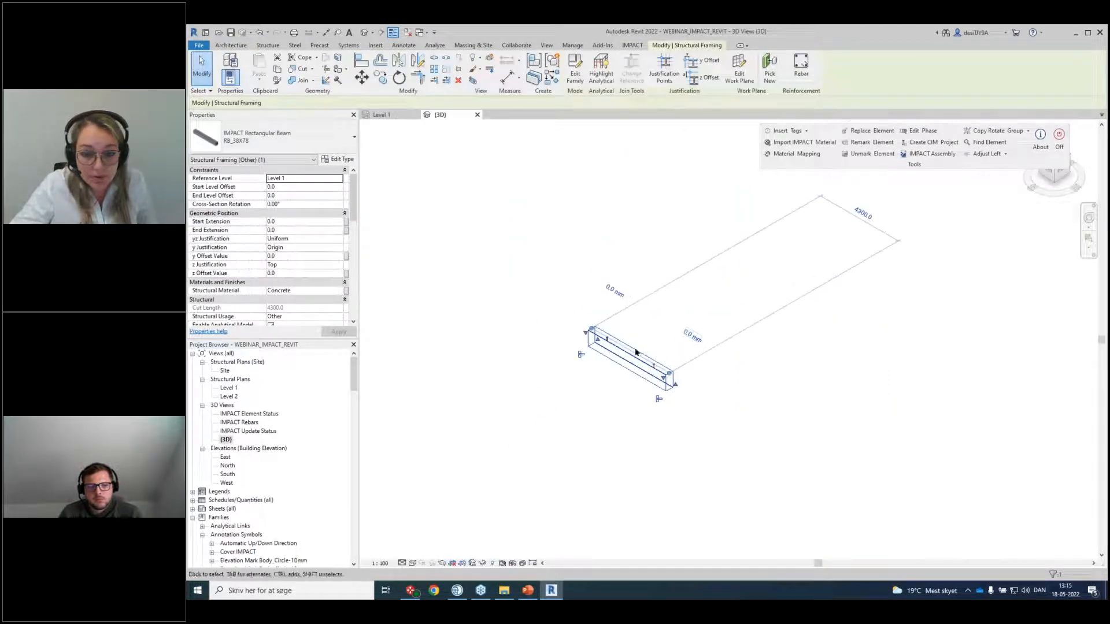
click(367, 195)
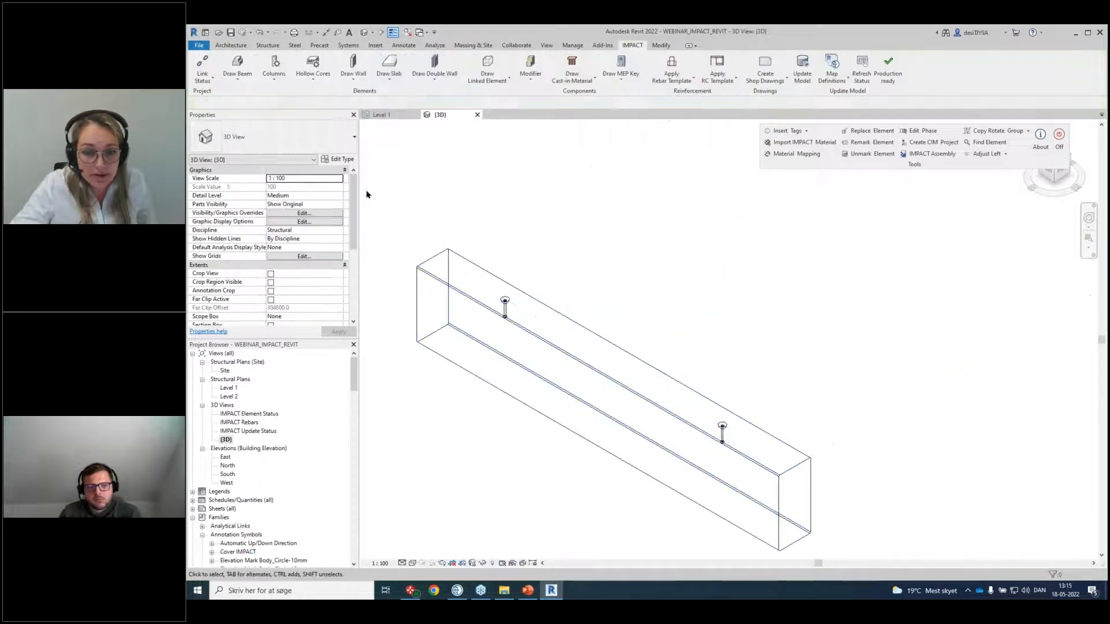
Examine the placed beam's family and type, and locate them under the structural framing families in the project browser.
click(481, 267)
drag(354, 374, 346, 555)
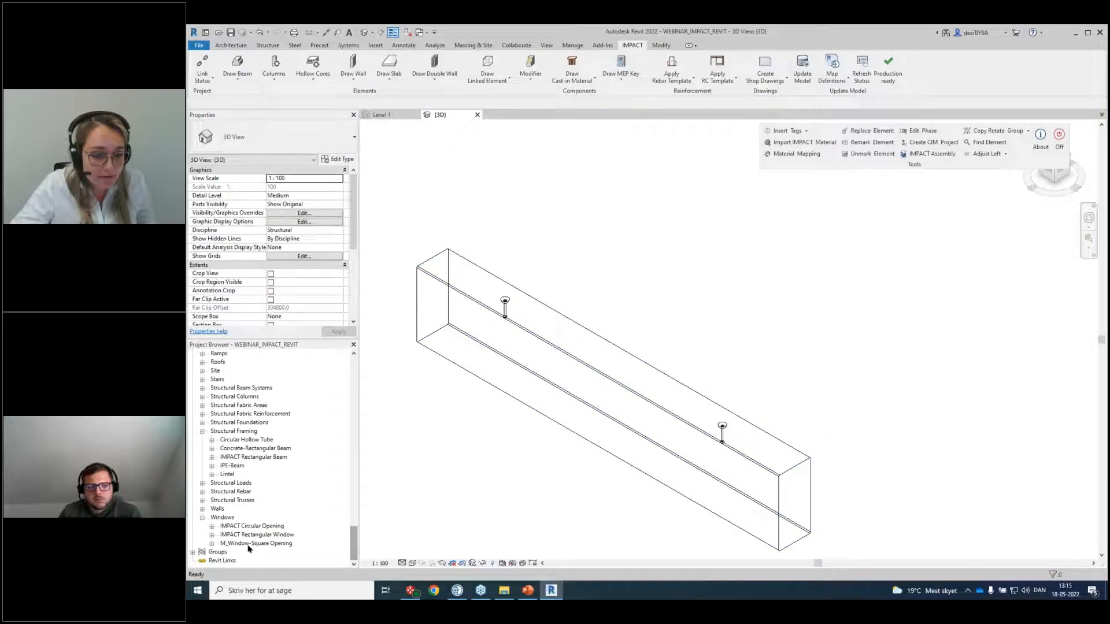
scroll(213, 534, up, 5)
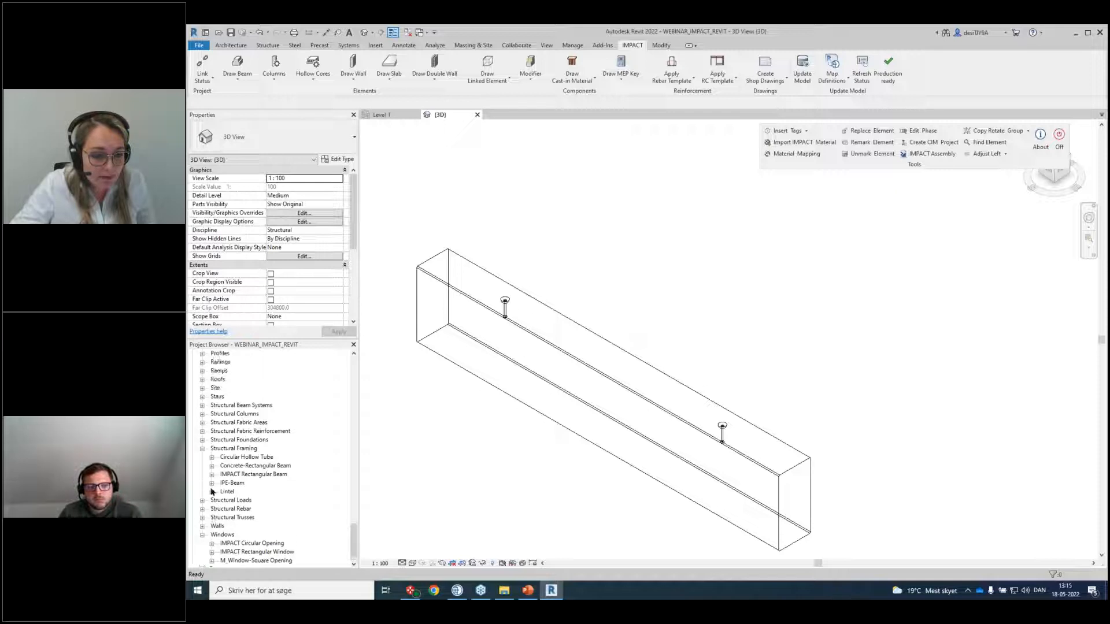
scroll(211, 492, up, 1)
scroll(211, 490, down, 3)
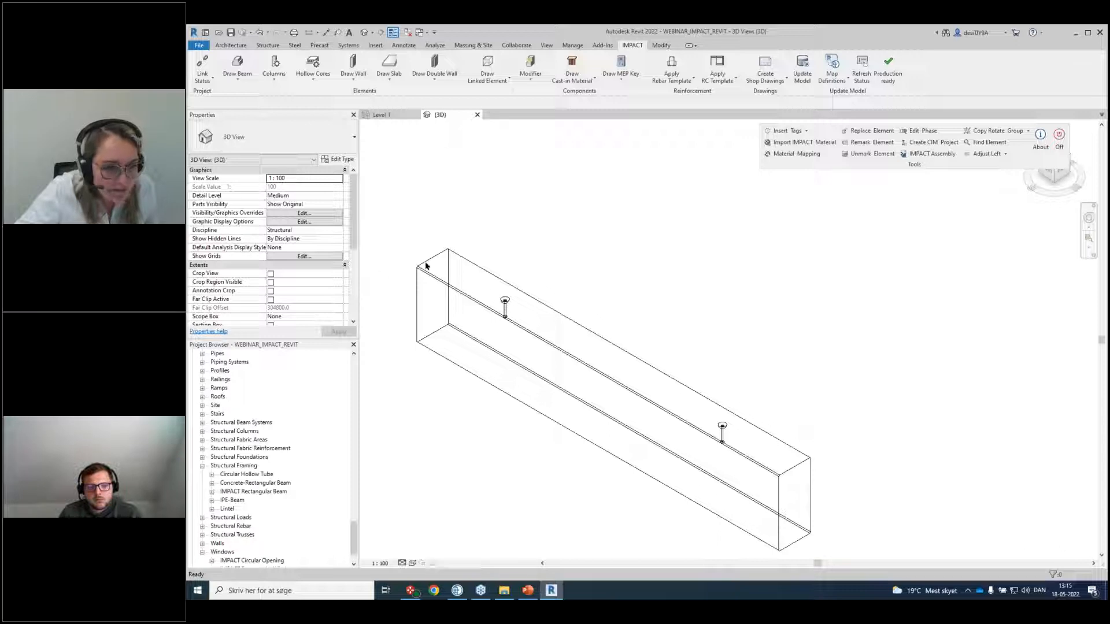
click(414, 277)
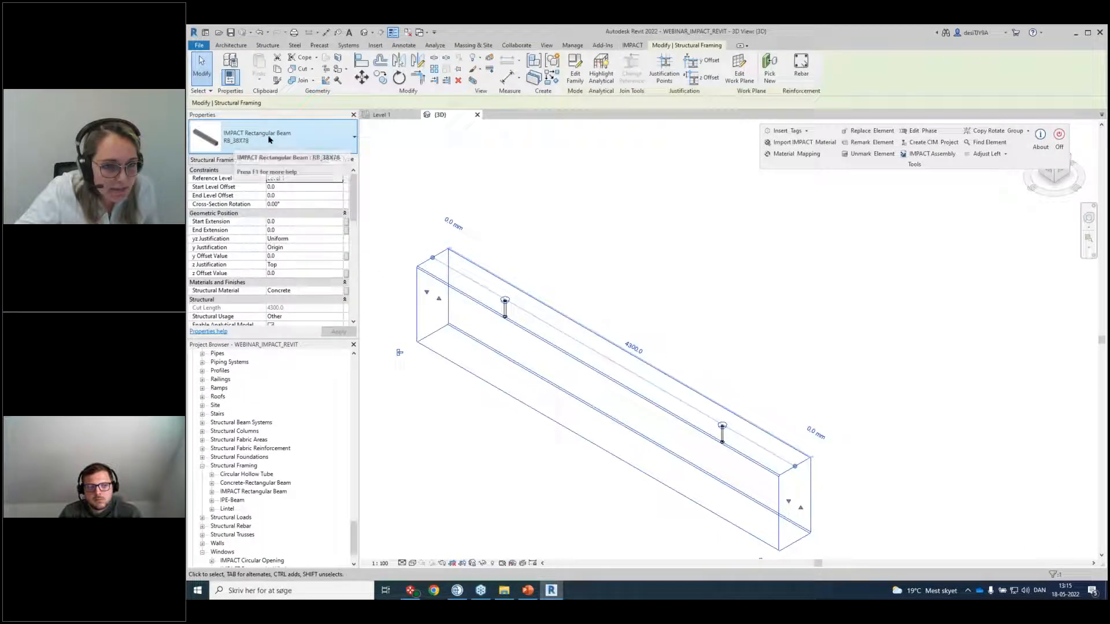
click(212, 492)
key(Escape)
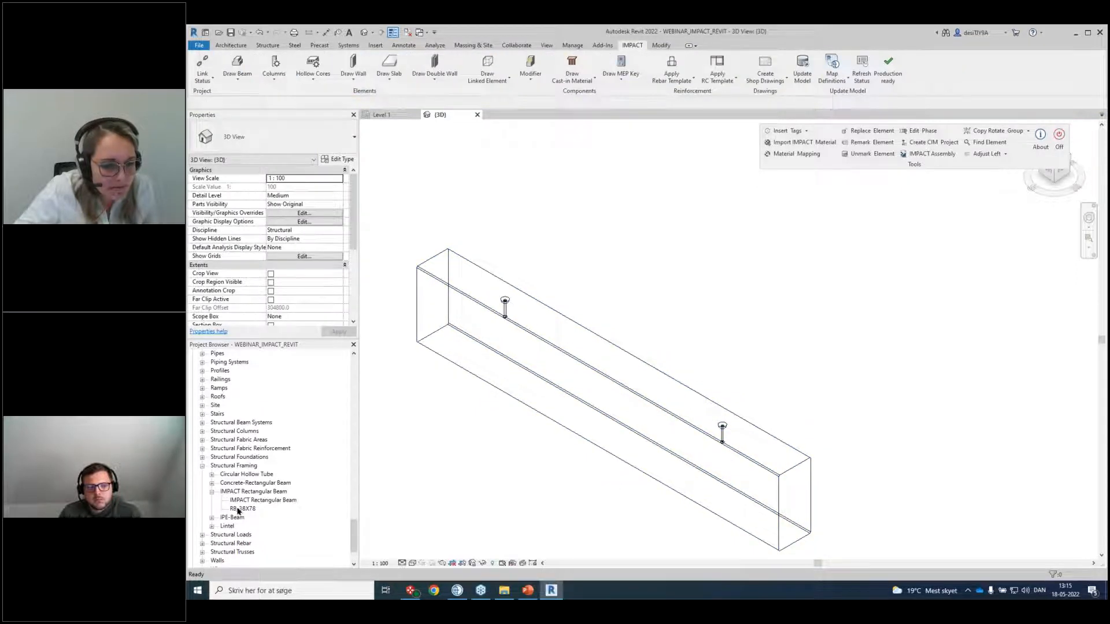
click(464, 264)
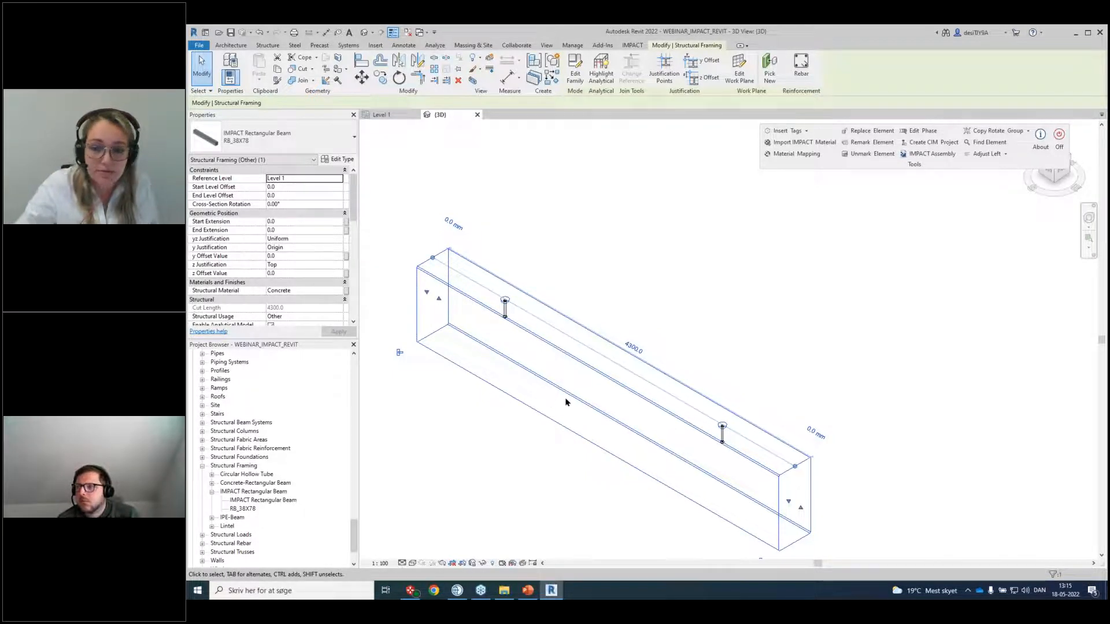
click(567, 228)
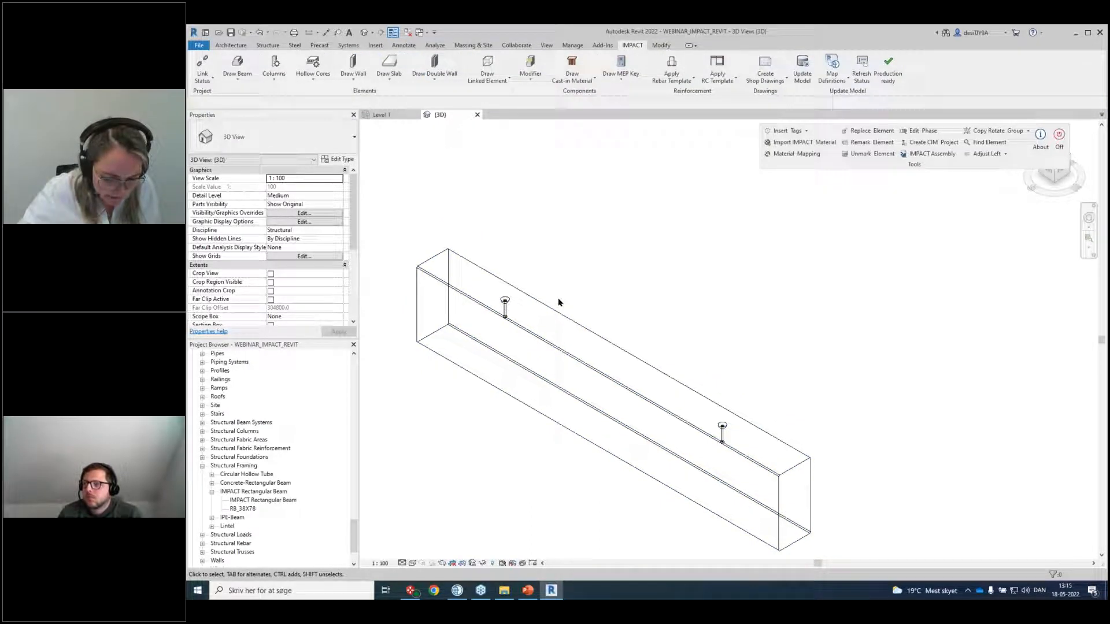
Return to the Level 1 structural plan and bring the reference planes' intersection and the free area beside it into view.
scroll(558, 302, down, 5)
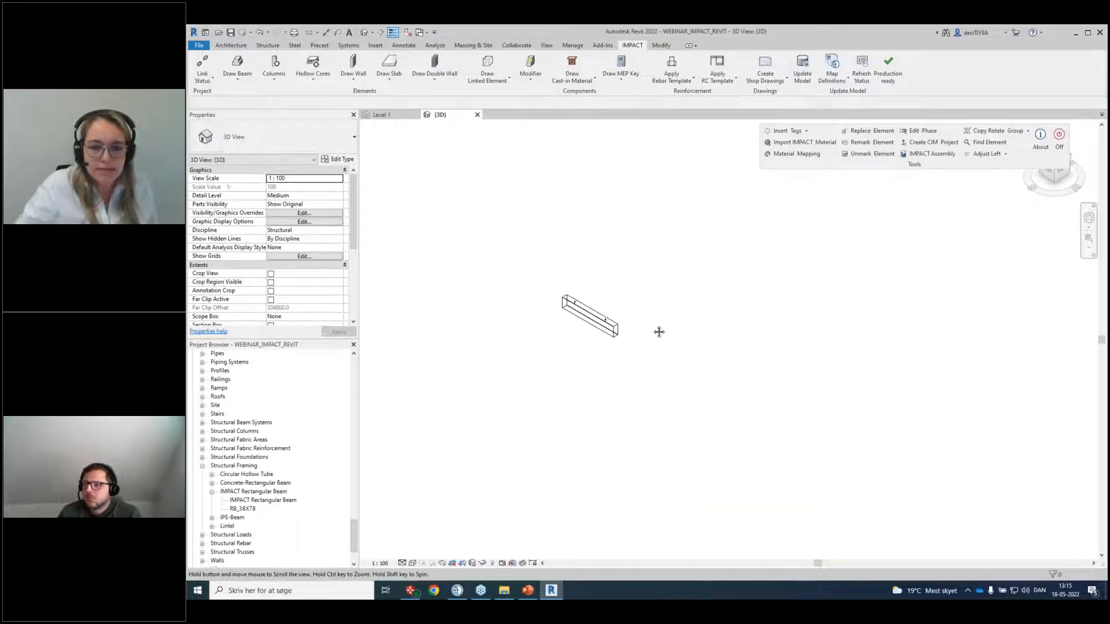
drag(354, 539, 352, 370)
double_click(224, 390)
scroll(668, 369, down, 2)
middle_drag(669, 370, 551, 375)
middle_drag(701, 400, 473, 310)
scroll(588, 343, down, 6)
middle_drag(695, 362, 620, 348)
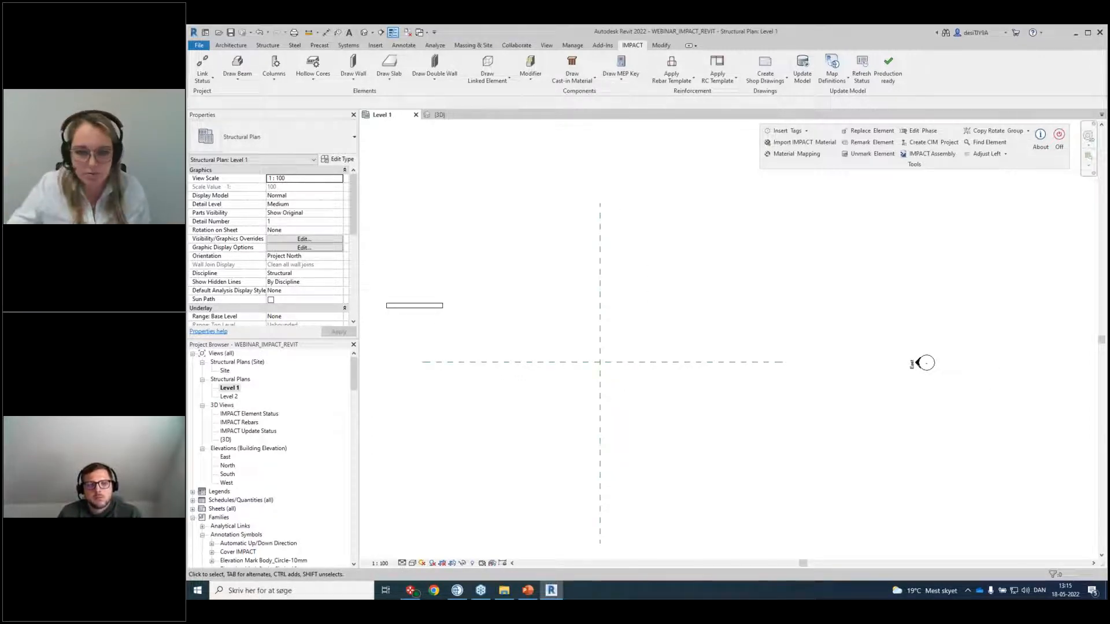
With model lines, draw a horizontal bottom side of 320 mm and a vertical right side of 360 mm above the horizontal reference plane.
click(230, 45)
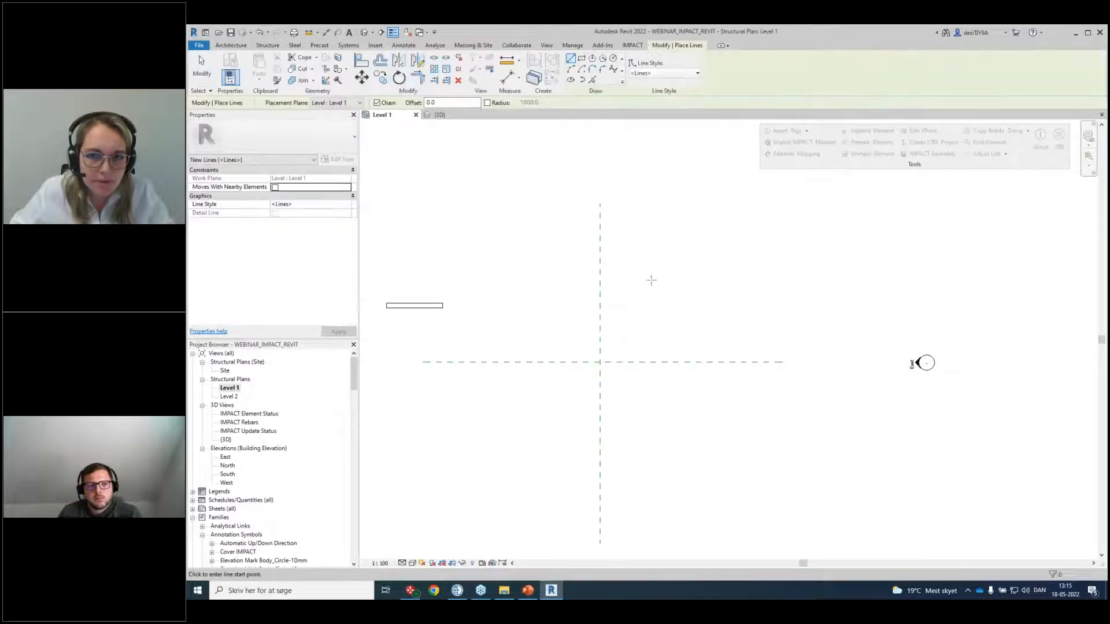
scroll(690, 393, up, 4)
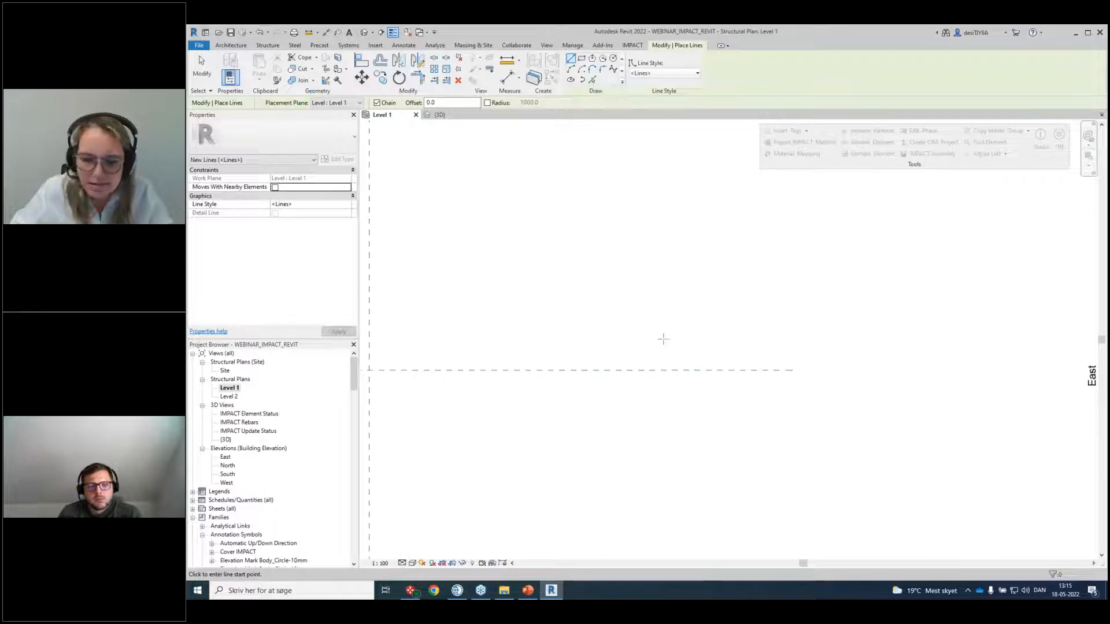
click(663, 340)
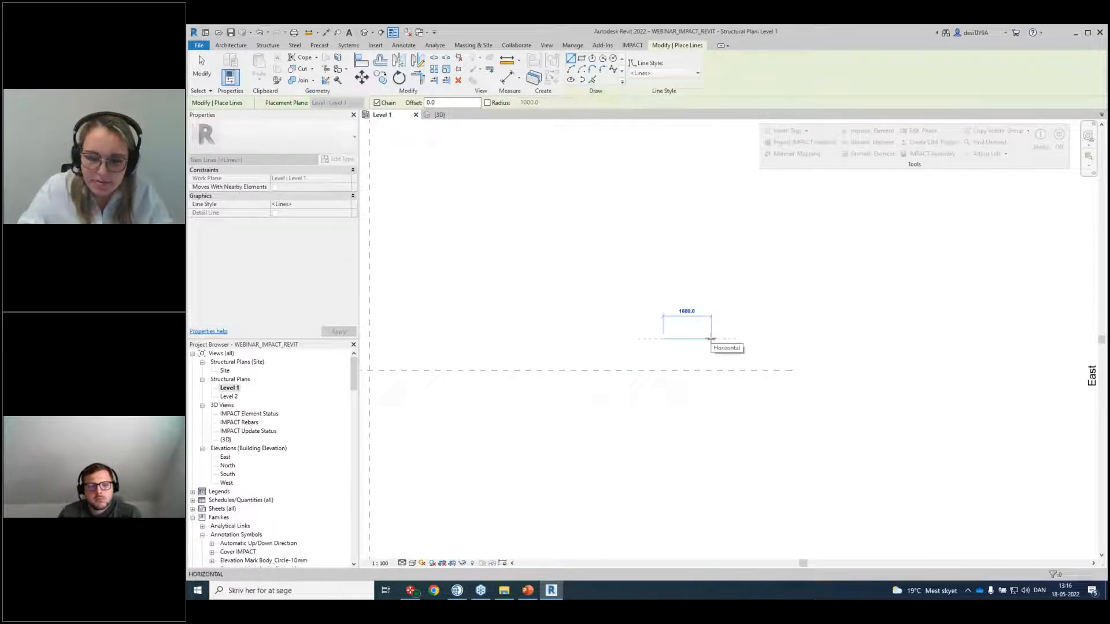
scroll(668, 334, up, 3)
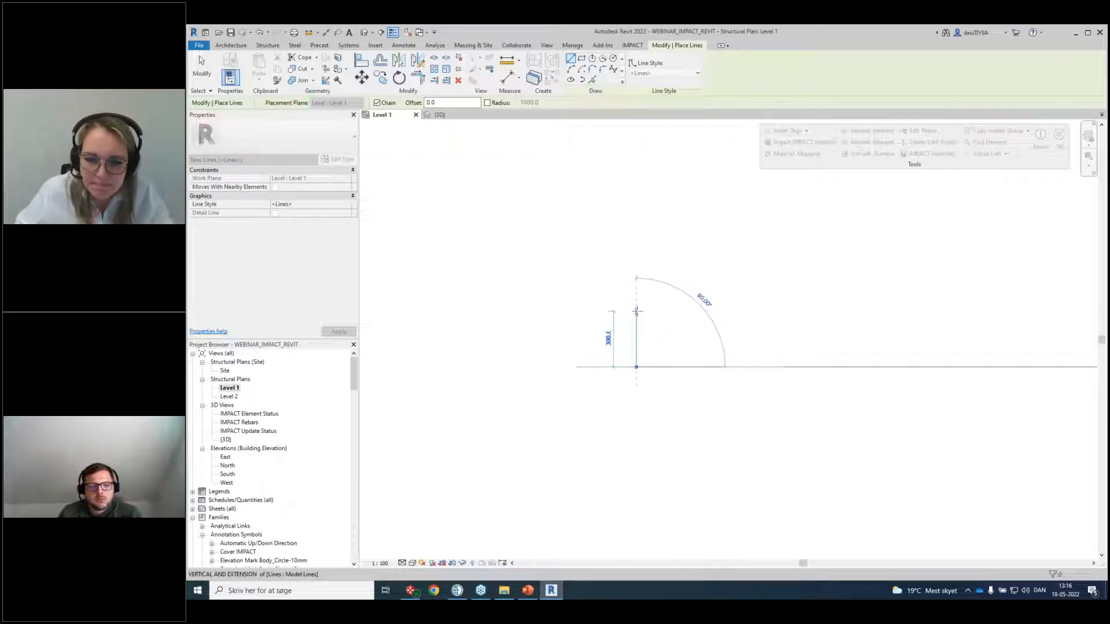
text(360)
key(Return)
Close the outline with a shorter top side, a sloped upper-left corner and a vertical left side, and end the line command.
scroll(599, 302, up, 2)
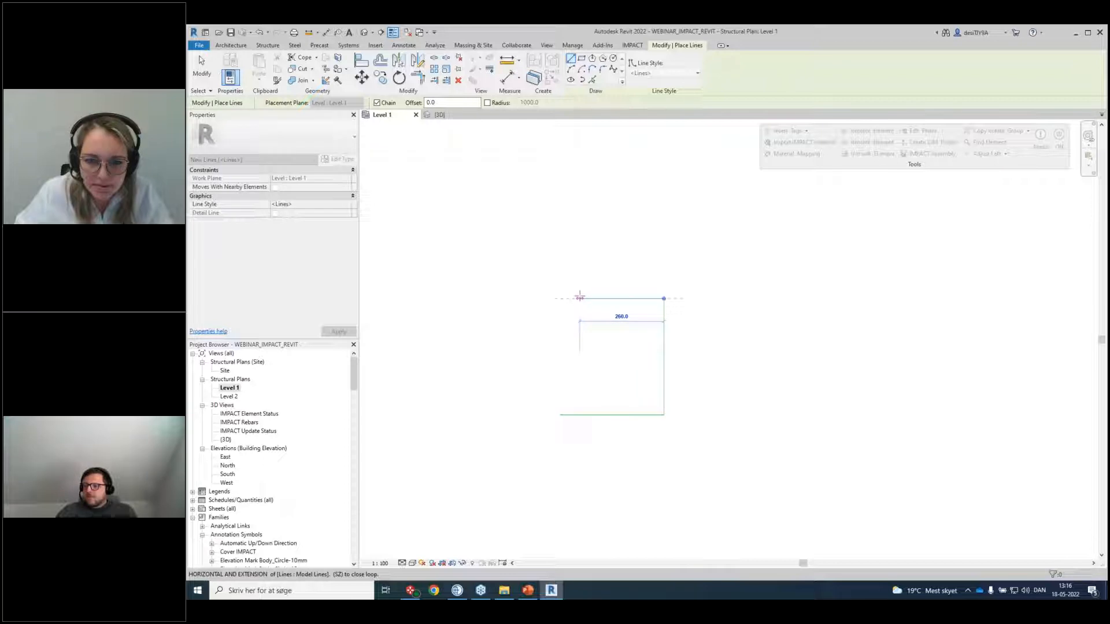
click(586, 299)
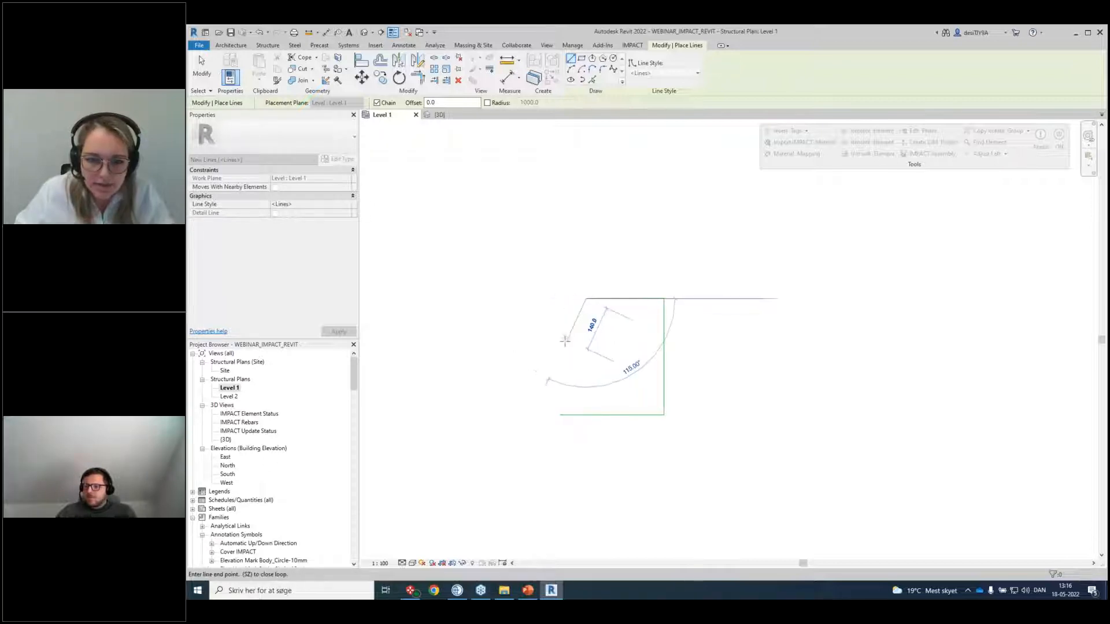
click(560, 343)
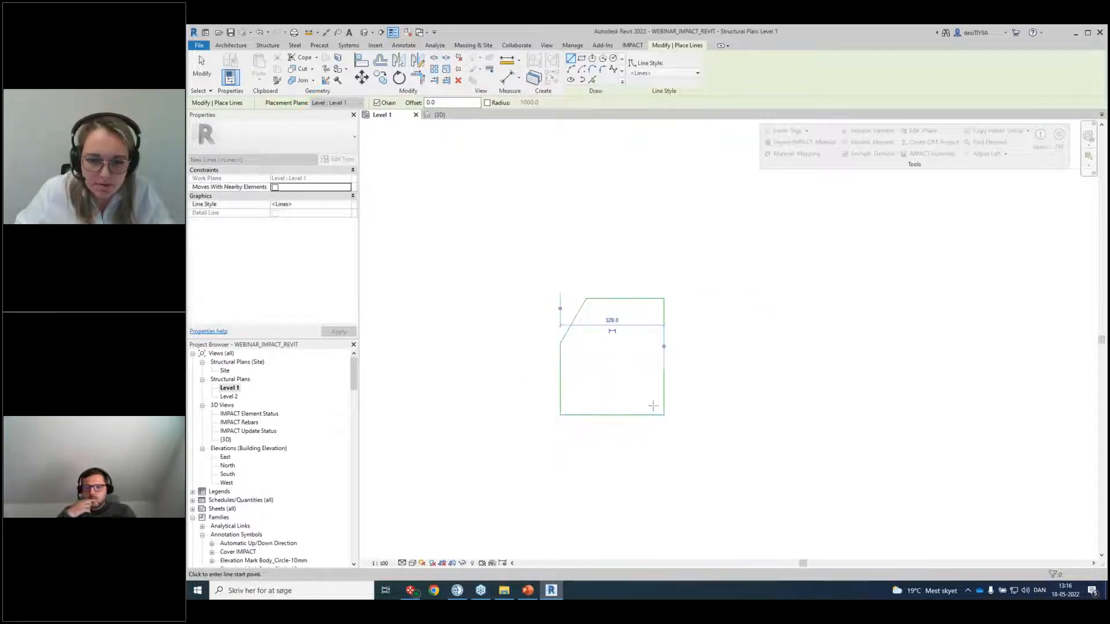
key(Escape)
key(Escape)
scroll(601, 289, down, 3)
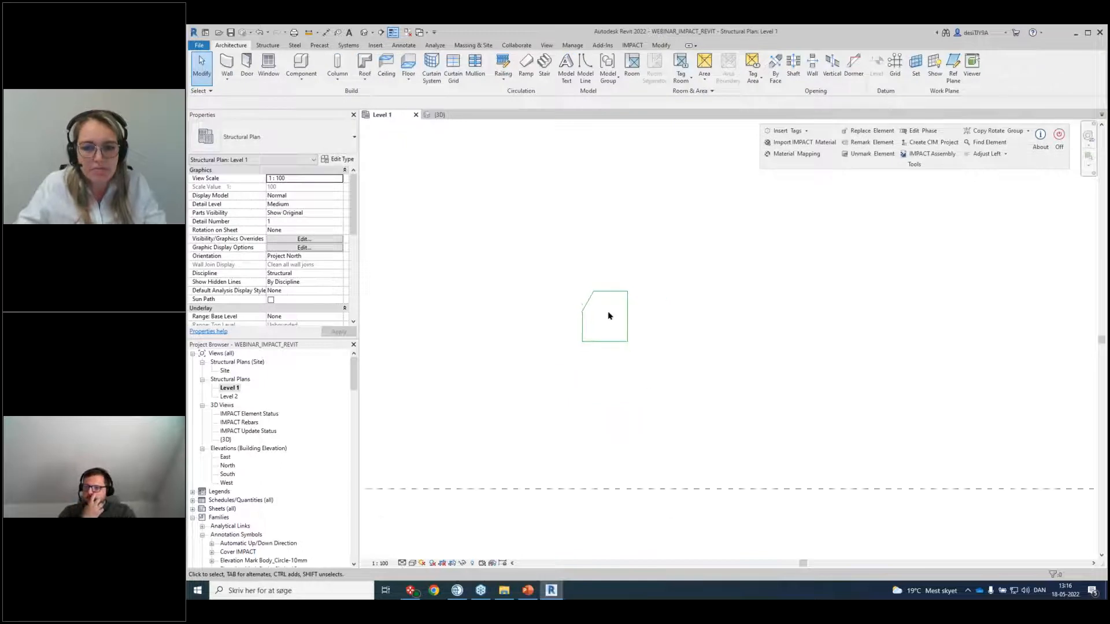
scroll(608, 316, down, 3)
middle_drag(624, 332, 718, 389)
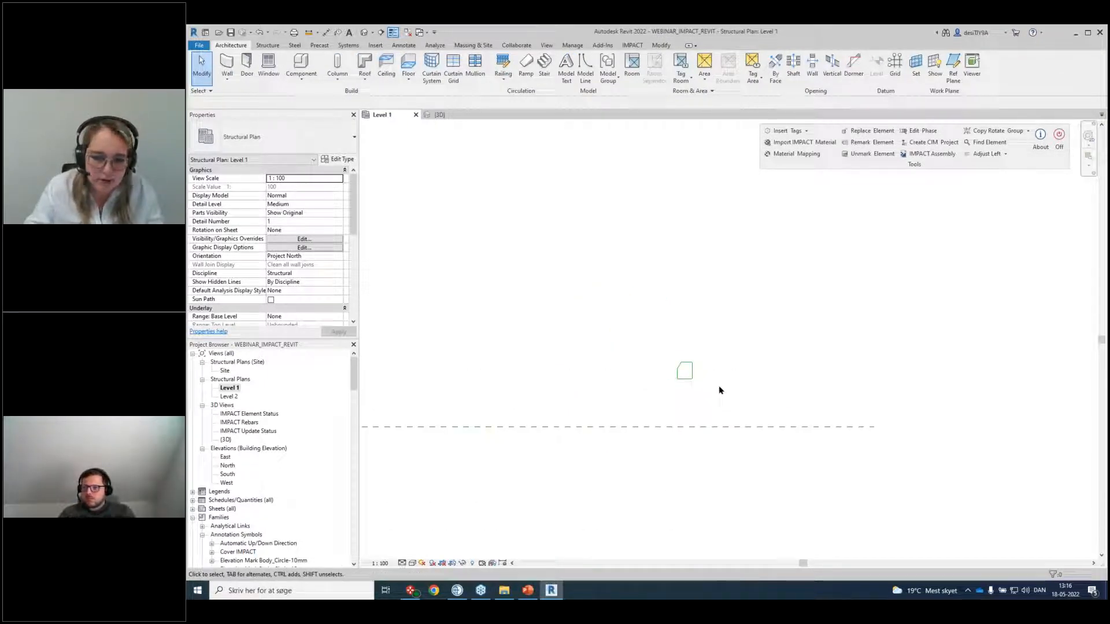
Open the IMPACT beam section definitions and set the current selection to Project.
scroll(705, 390, up, 6)
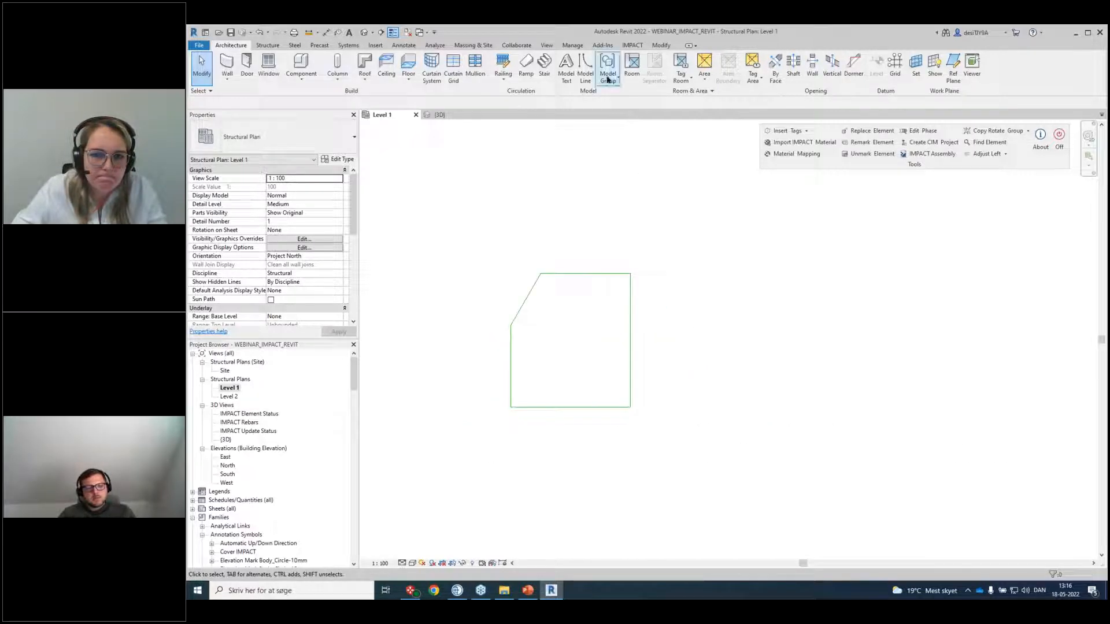
click(632, 45)
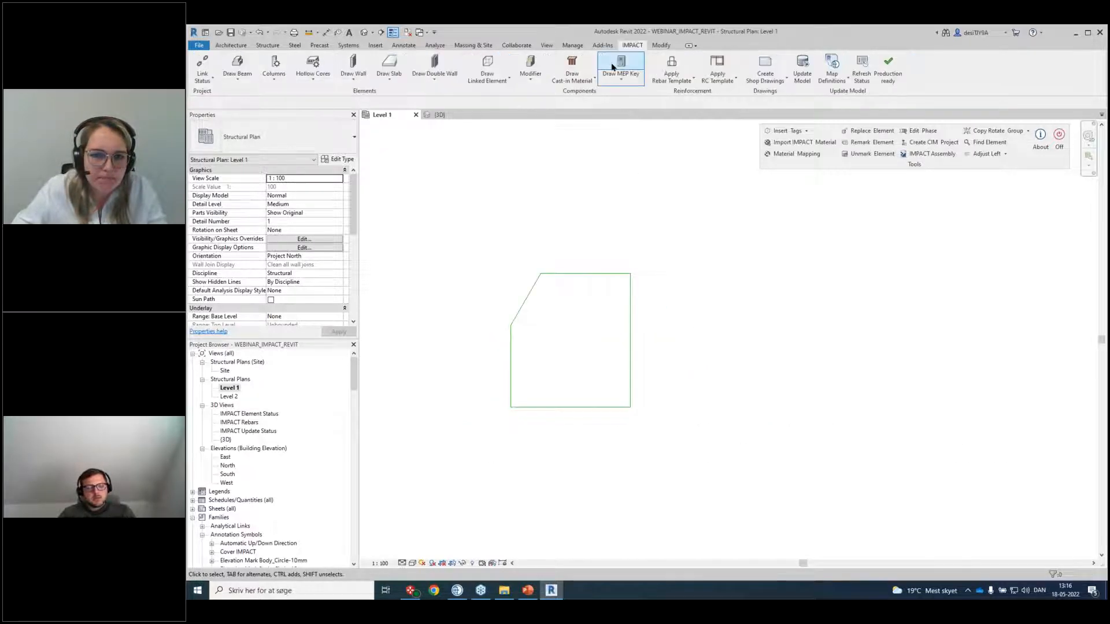
click(237, 81)
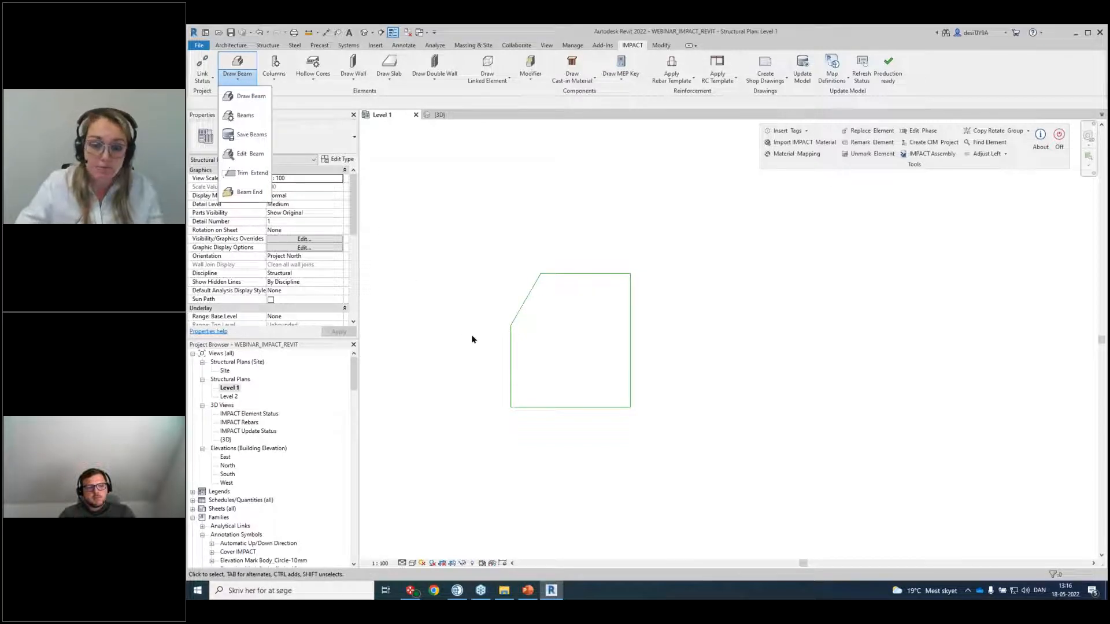
click(247, 117)
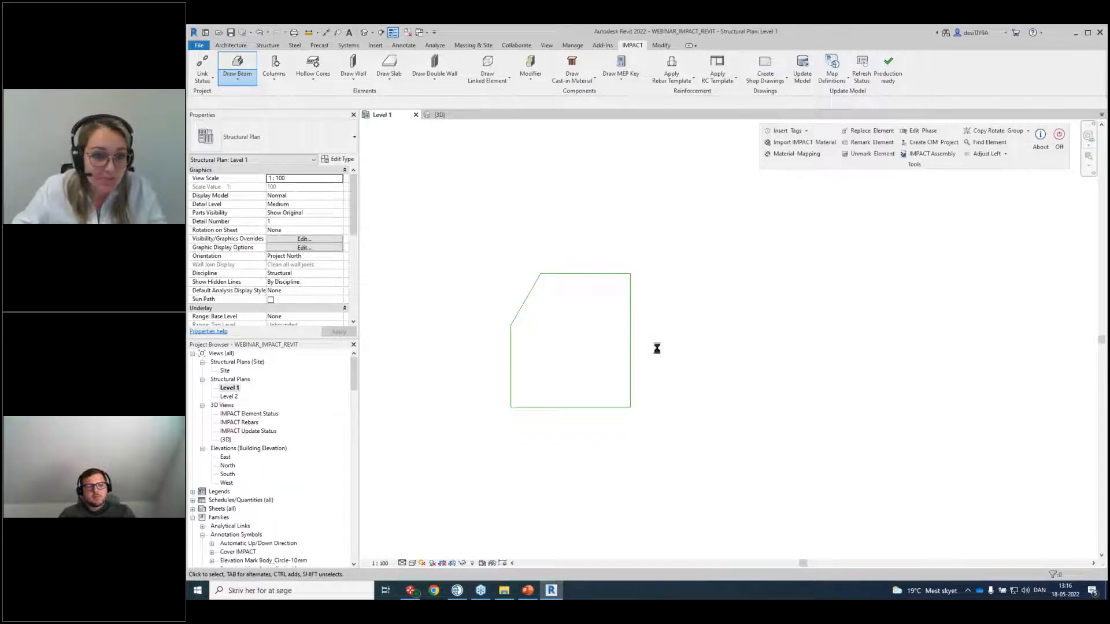
drag(642, 200, 922, 209)
click(826, 225)
click(805, 255)
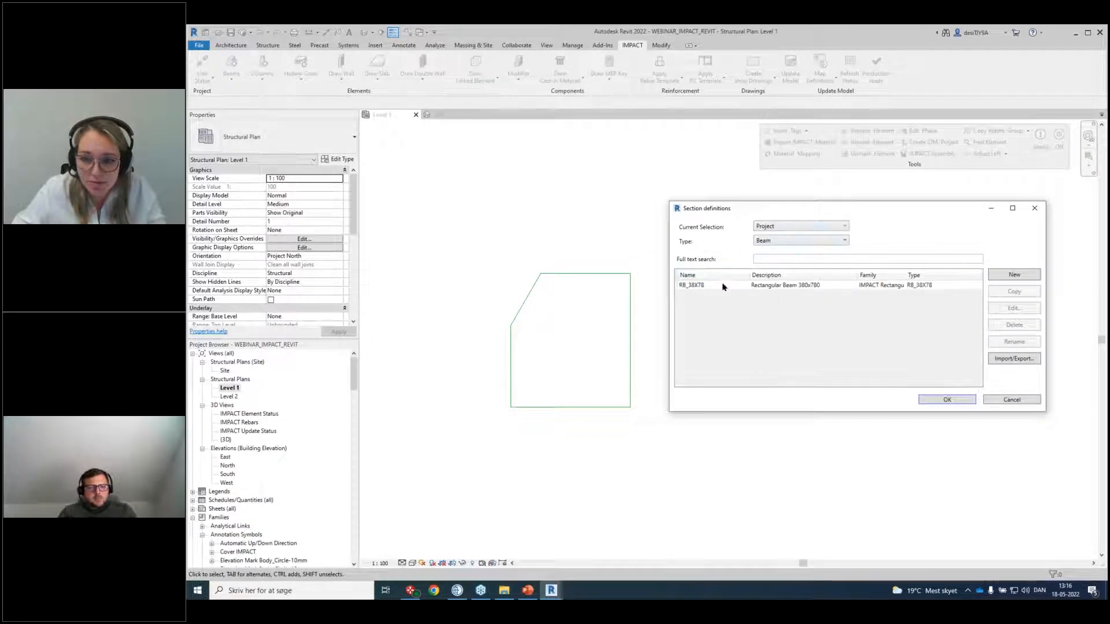
Create a new beam section definition named UD_01.
click(1016, 275)
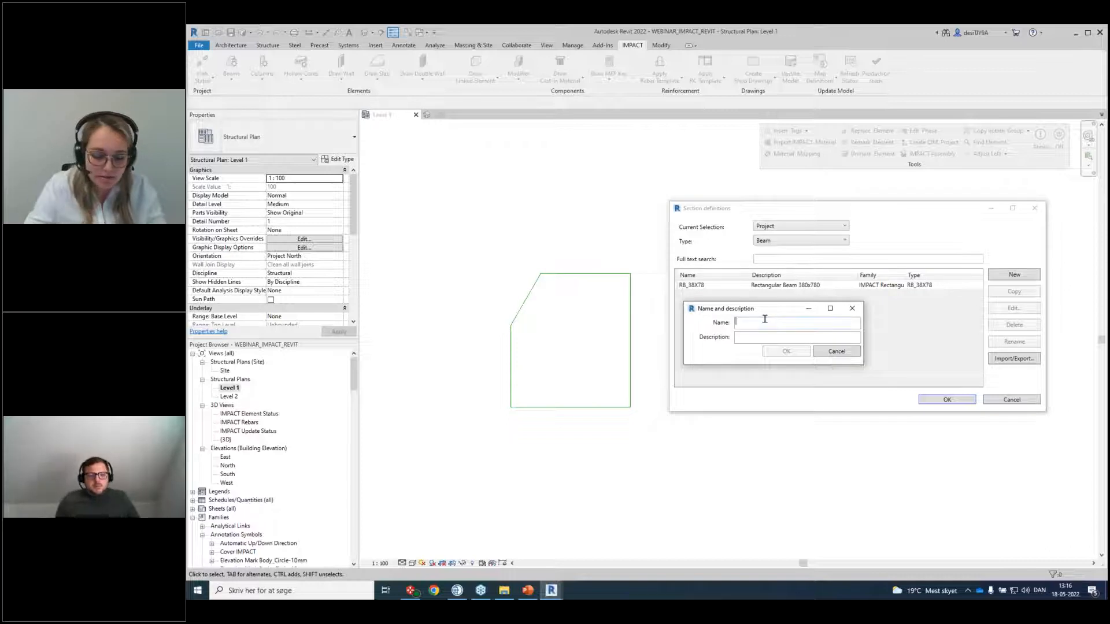
text(UD_01)
click(788, 351)
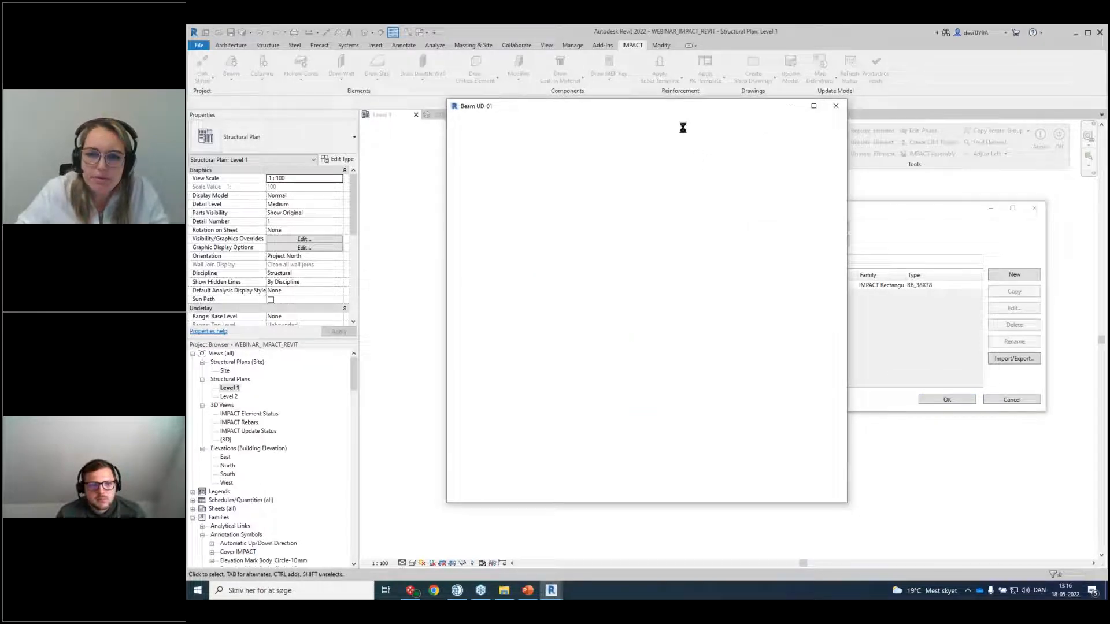
drag(678, 105, 891, 142)
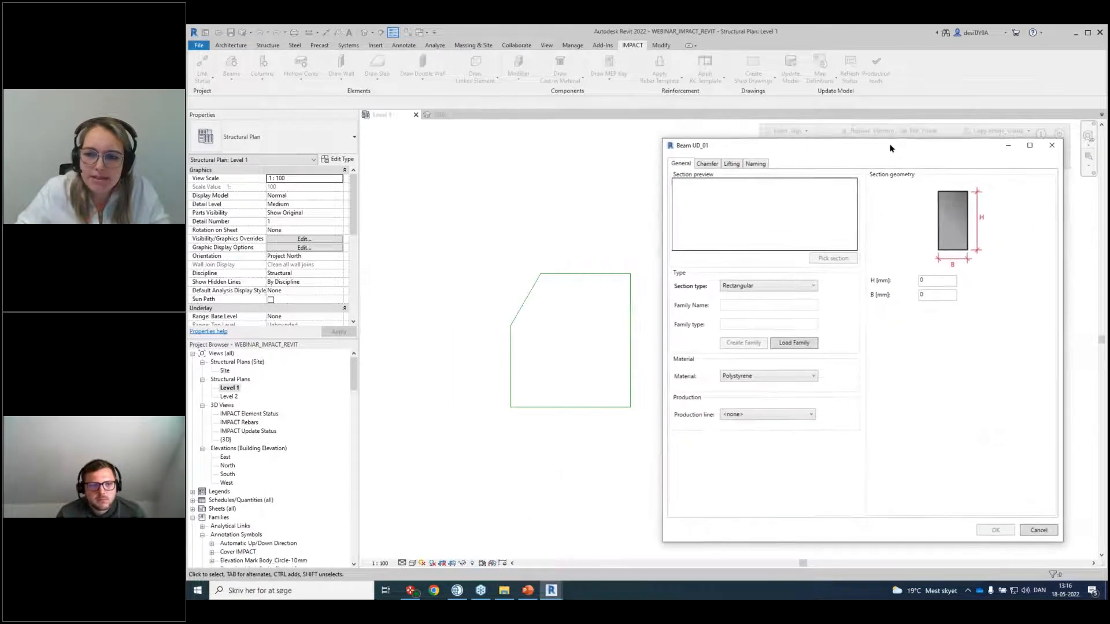
Set the UD_01 section type to User Defined and pick all lines of the drawn outline as its section.
click(754, 286)
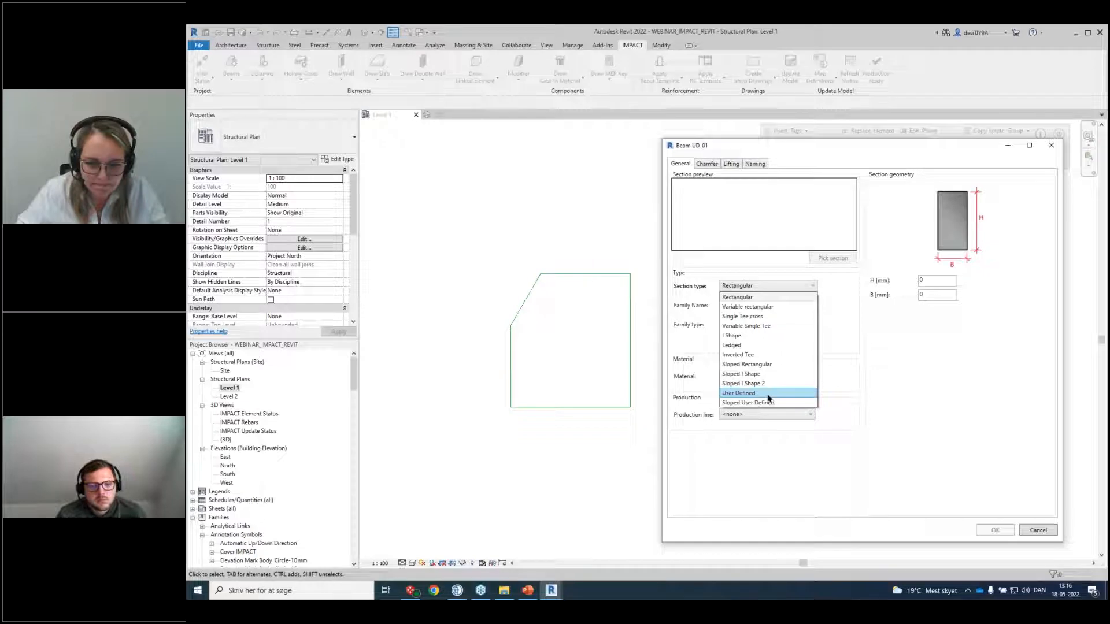
click(768, 393)
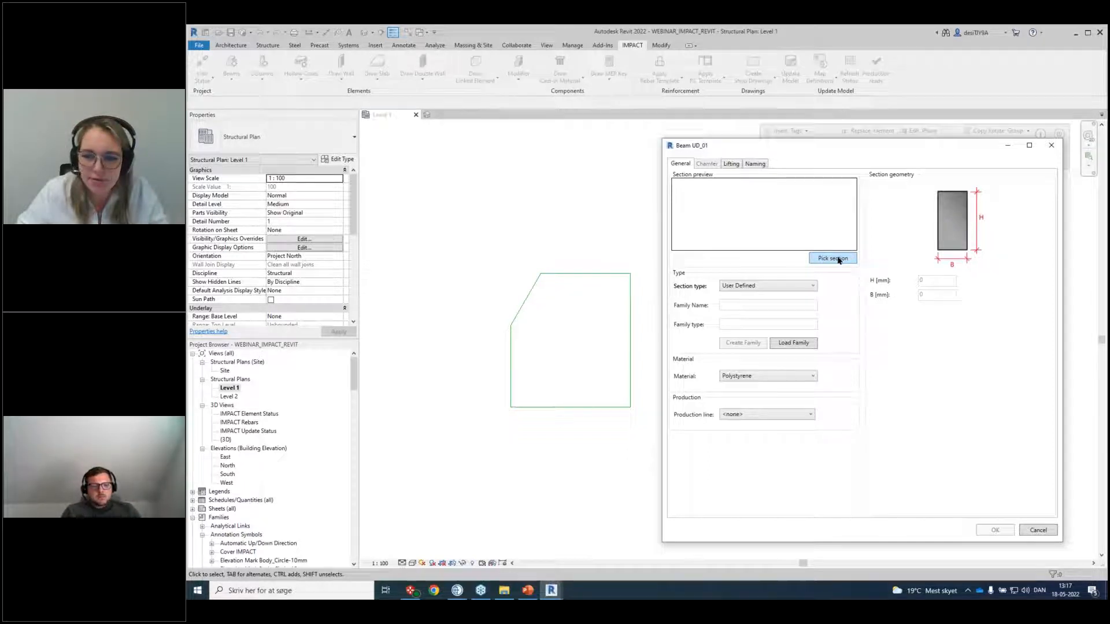
click(811, 285)
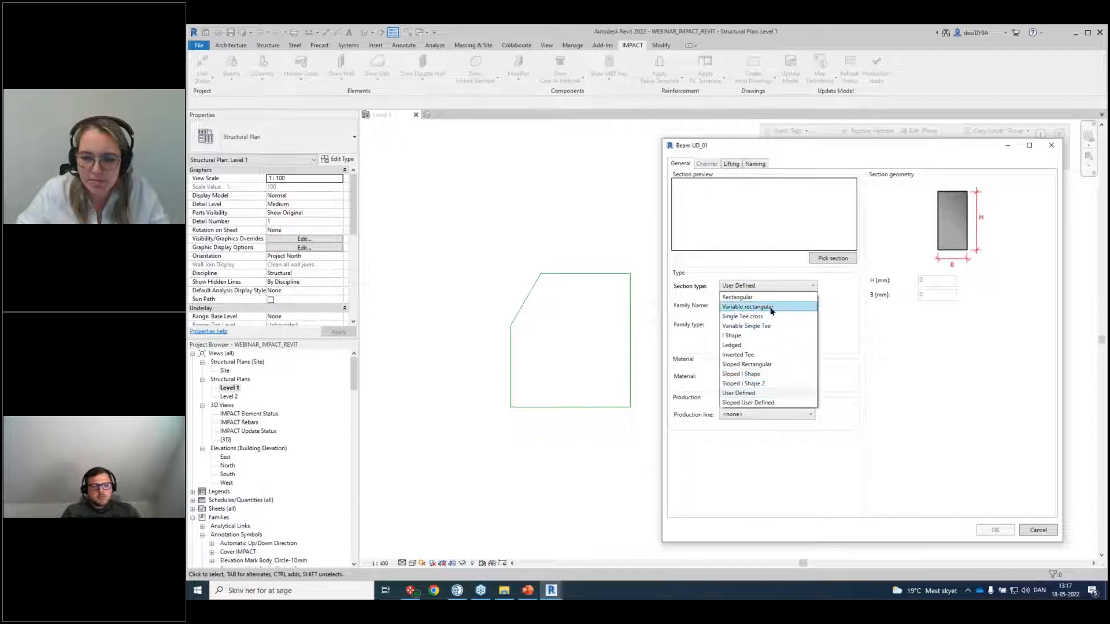
click(751, 297)
click(780, 286)
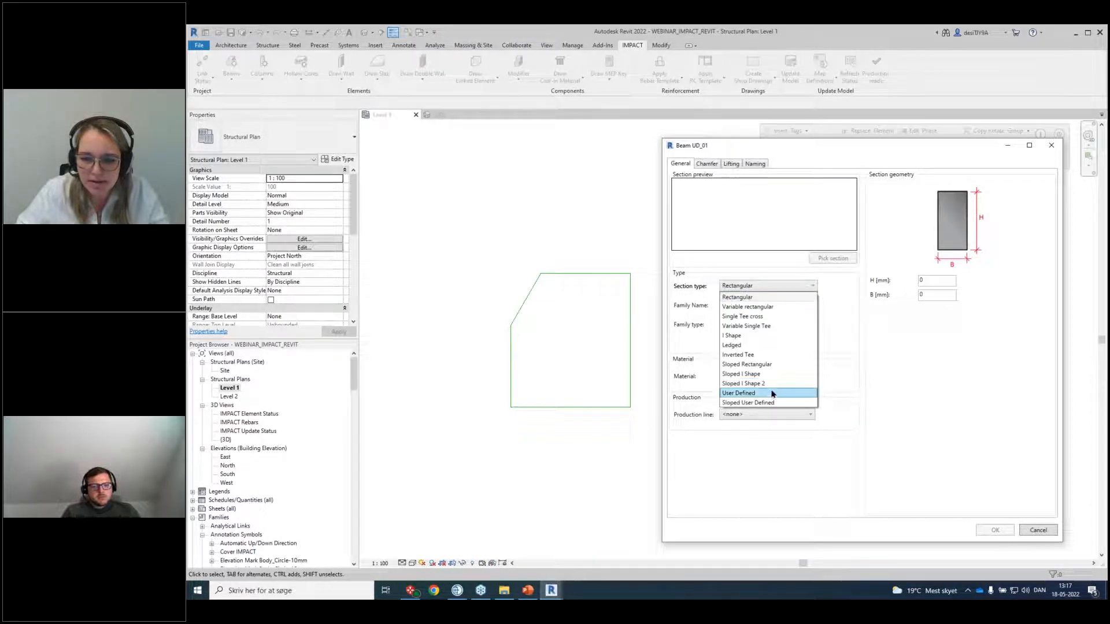
click(751, 393)
click(832, 259)
drag(469, 231, 678, 453)
click(237, 103)
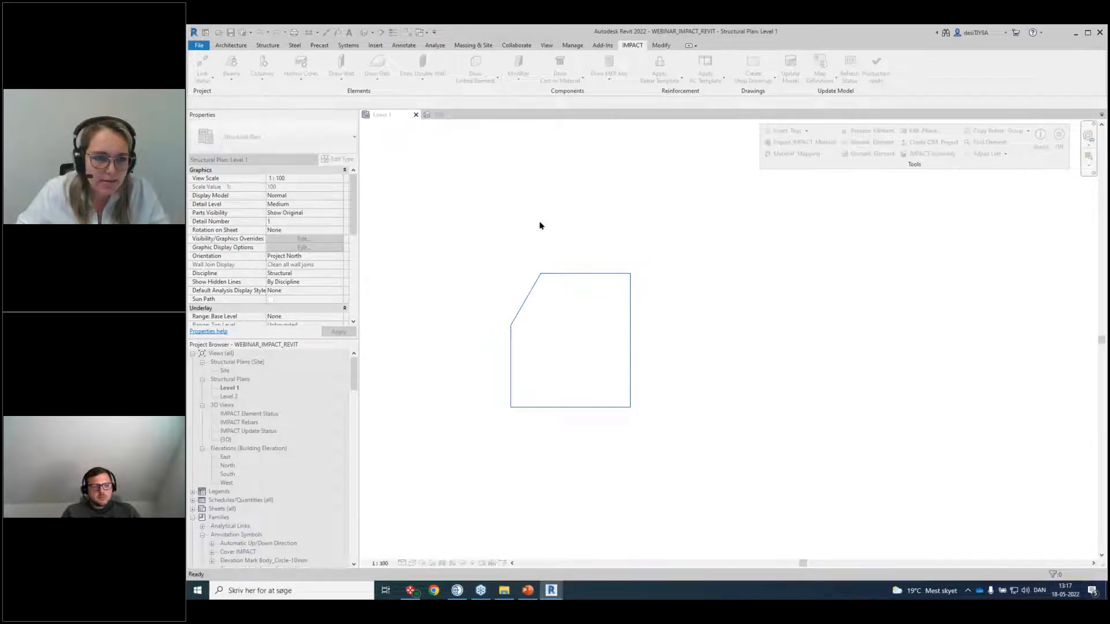
drag(611, 113, 844, 135)
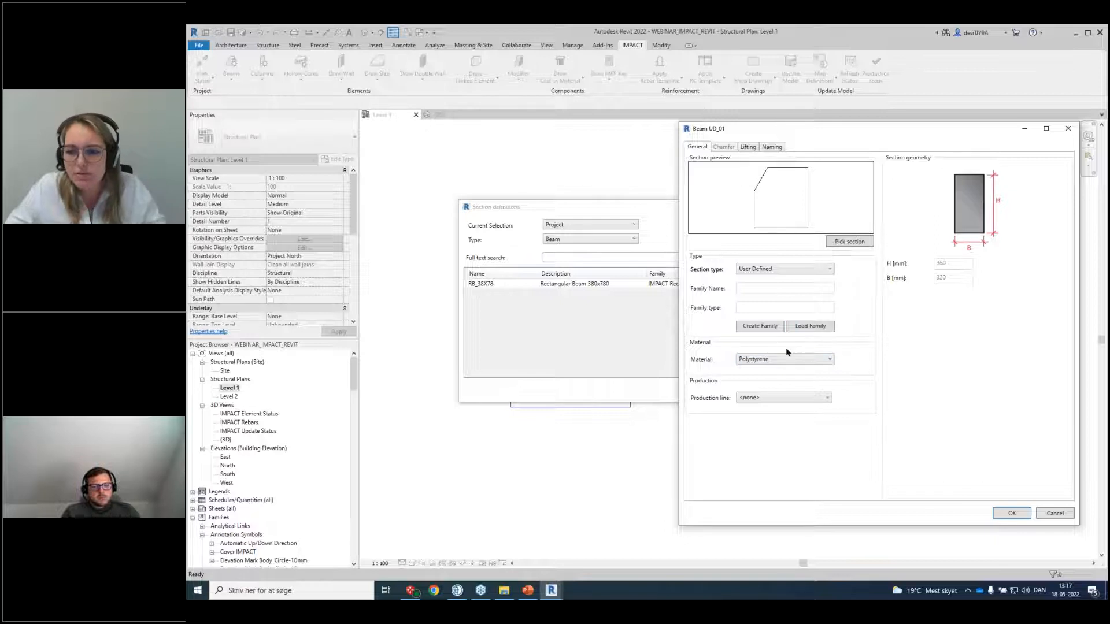
Set the section's material to Concrete and its production line to Mould 1.
click(772, 358)
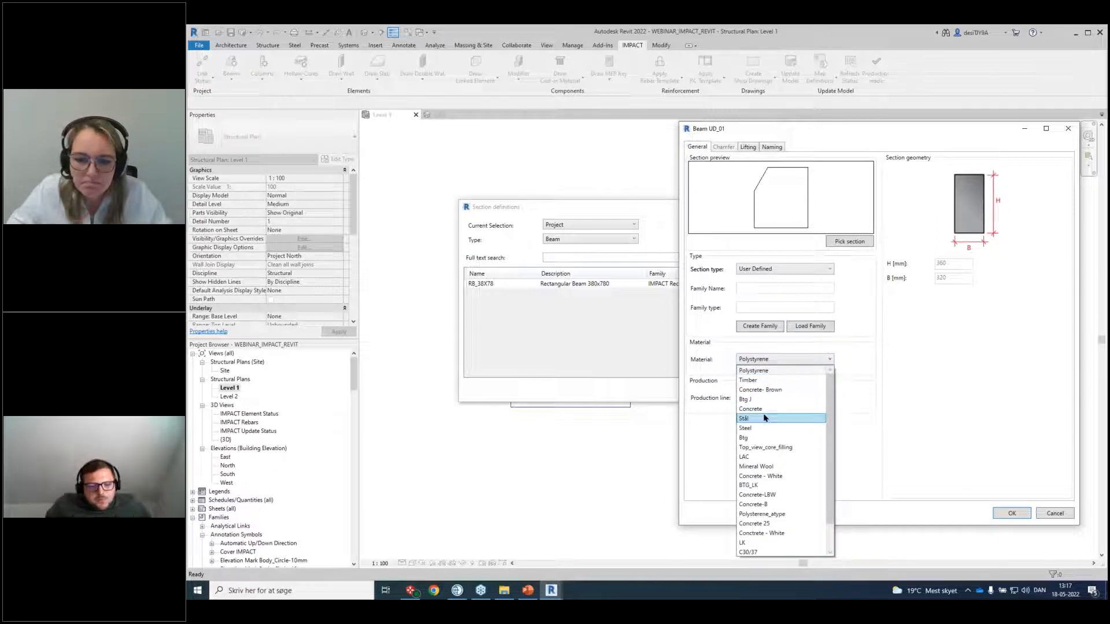
click(753, 408)
click(780, 398)
click(769, 447)
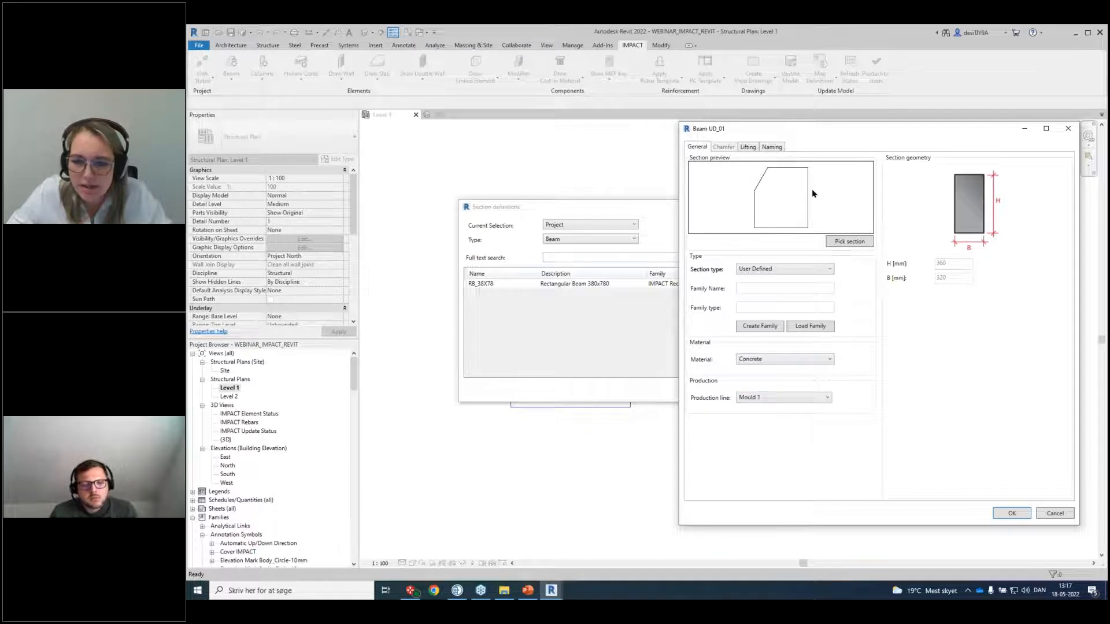
Add a new lifting entry for two lift points to UD_01 and set the default lifting type to 60.
click(748, 147)
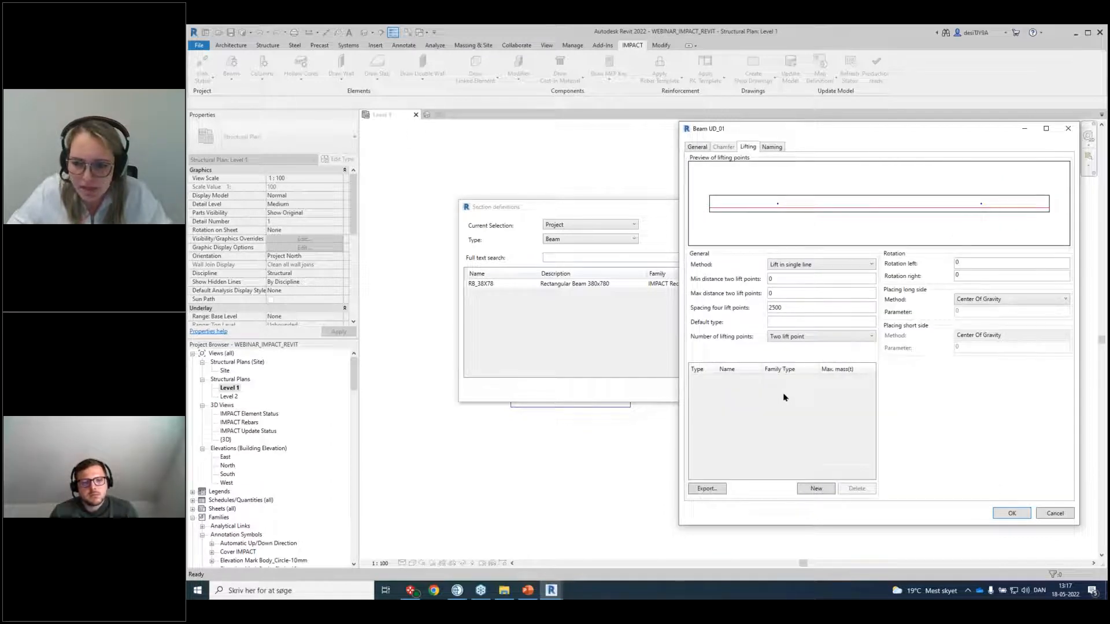
click(810, 489)
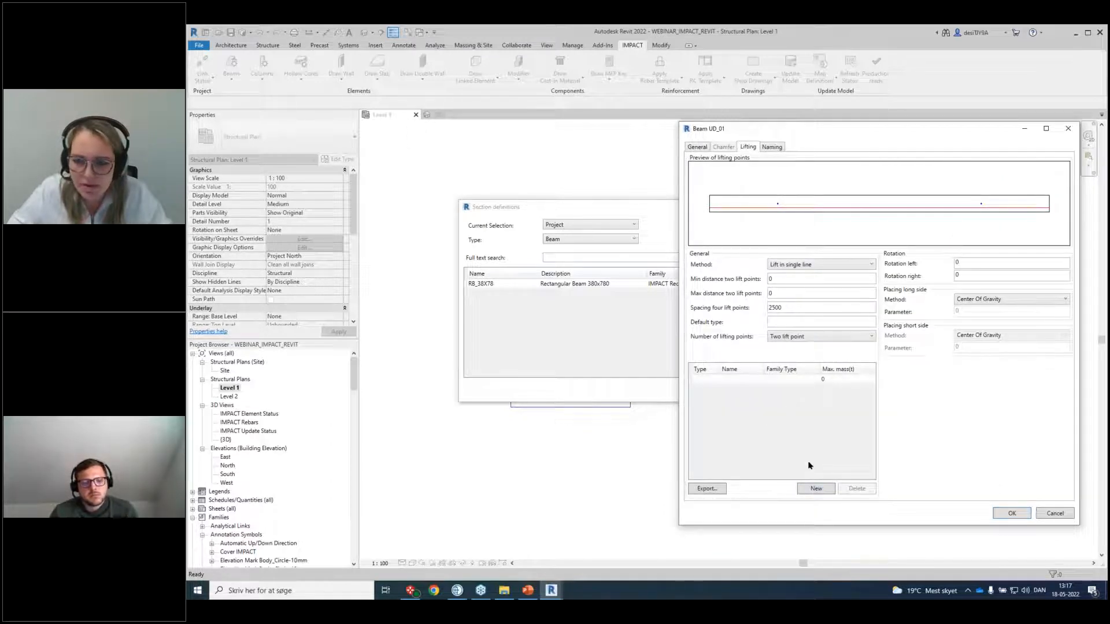
click(703, 380)
click(786, 322)
text(60)
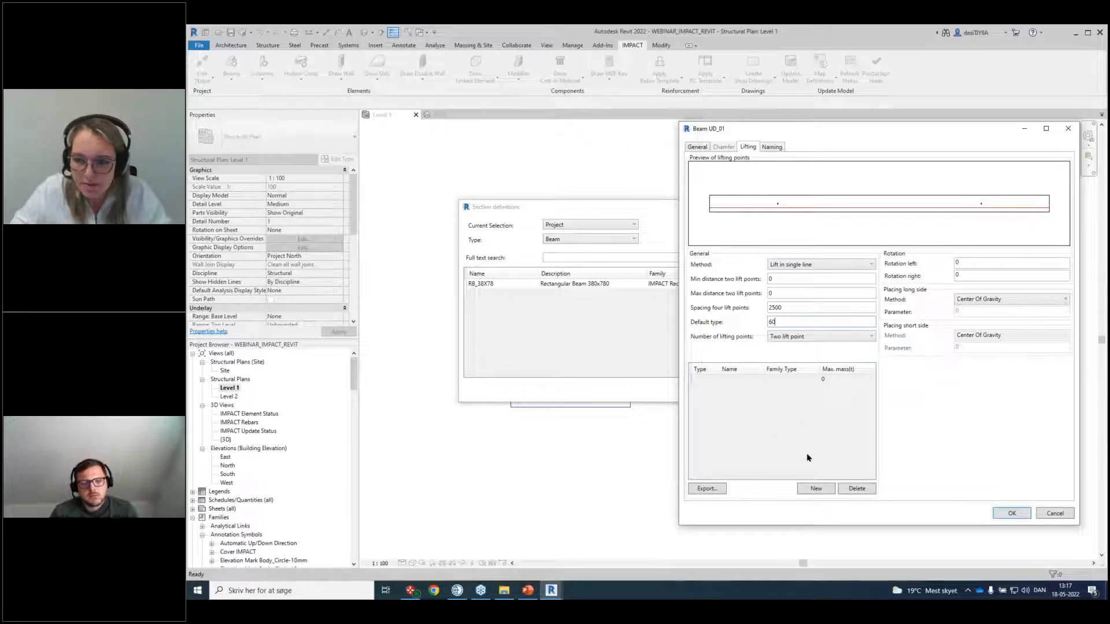
Define the first two-point lifting entry as type 60, lifter 0161 (6000-2,5-170), with a maximum mass of 2.5 t.
click(704, 379)
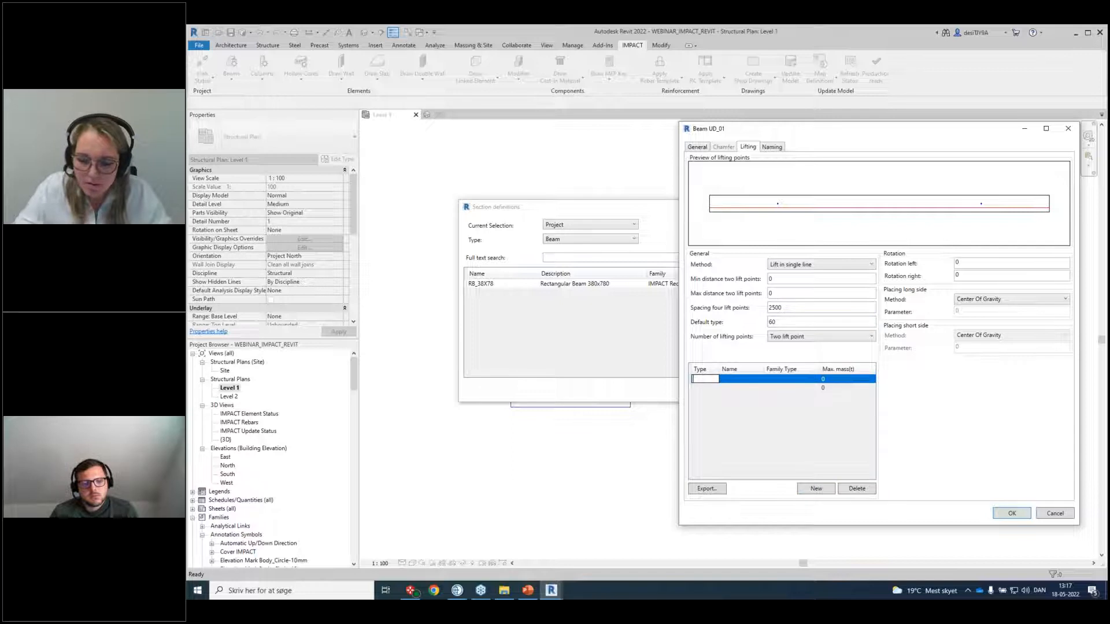
click(753, 382)
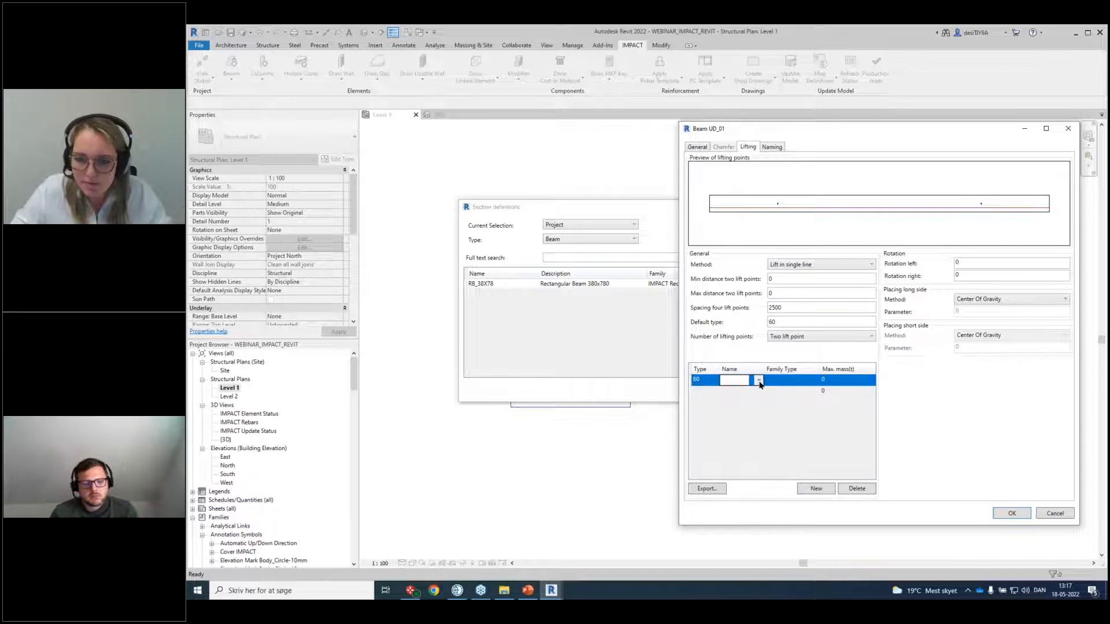
click(758, 381)
click(789, 410)
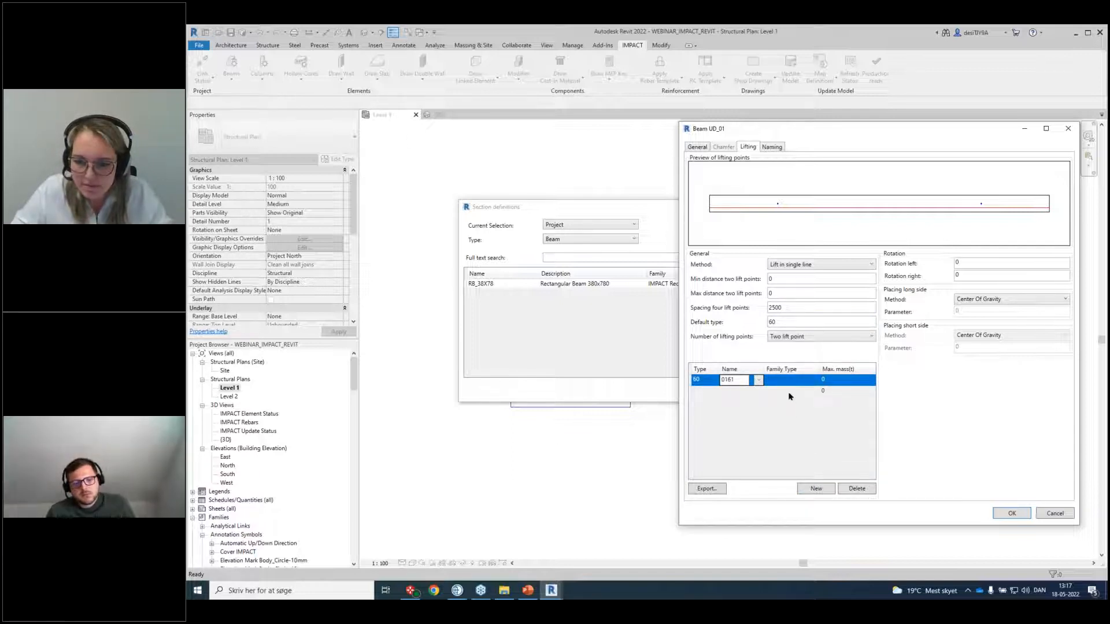
key(Tab)
key(Tab)
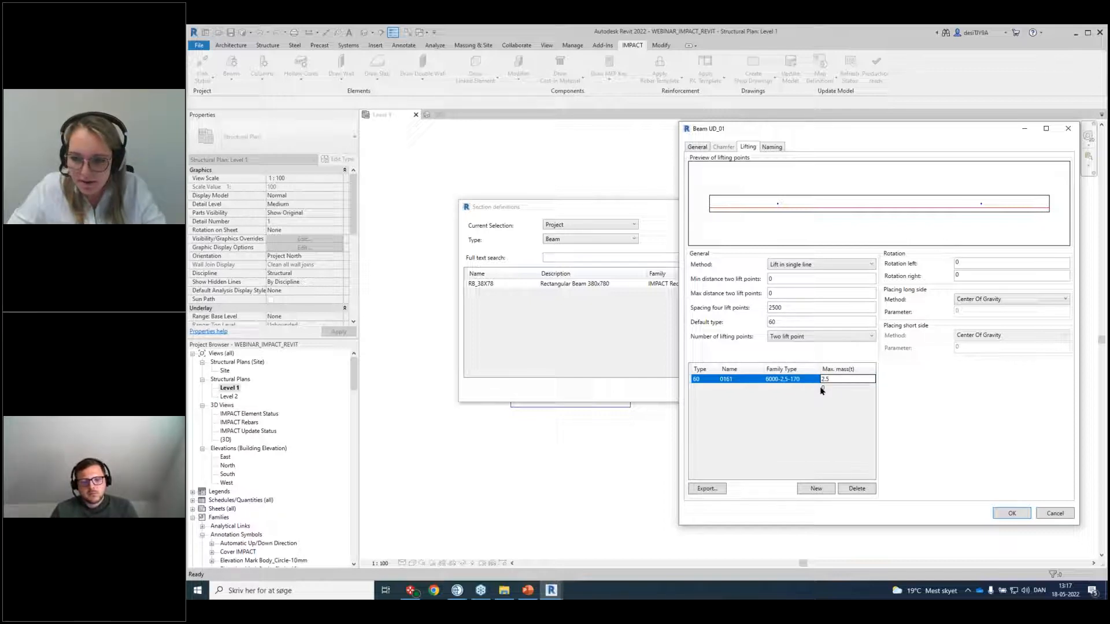
Define the second two-point lifting entry as type 60, lifter 0162 (6000-5,0-240), with a maximum mass of 5.0 t.
click(796, 388)
click(706, 390)
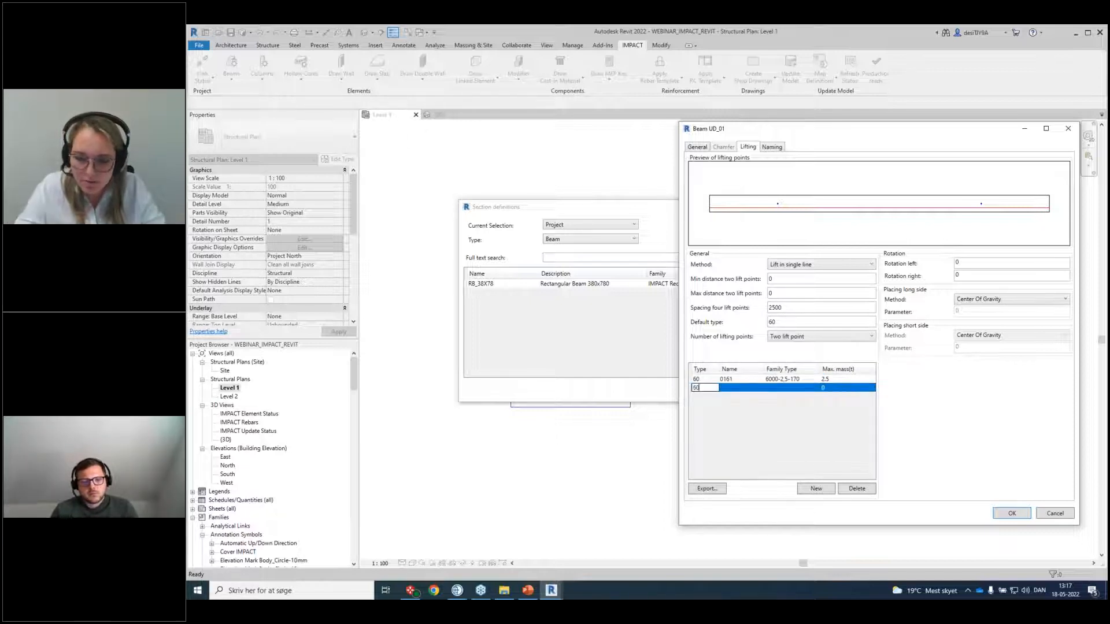
click(726, 388)
click(758, 388)
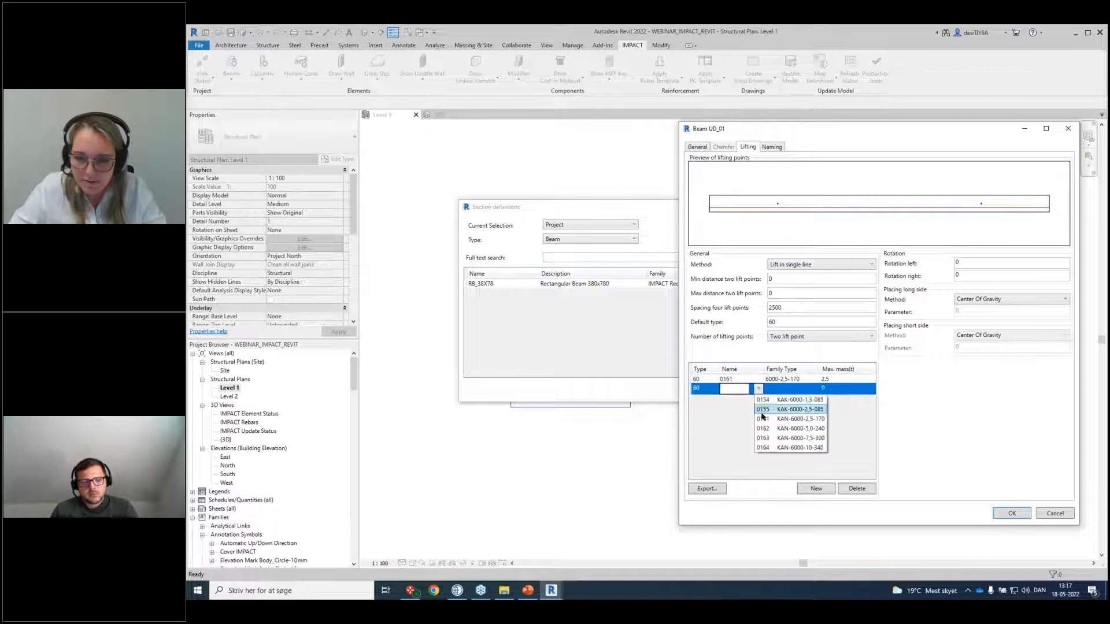
click(773, 429)
key(Tab)
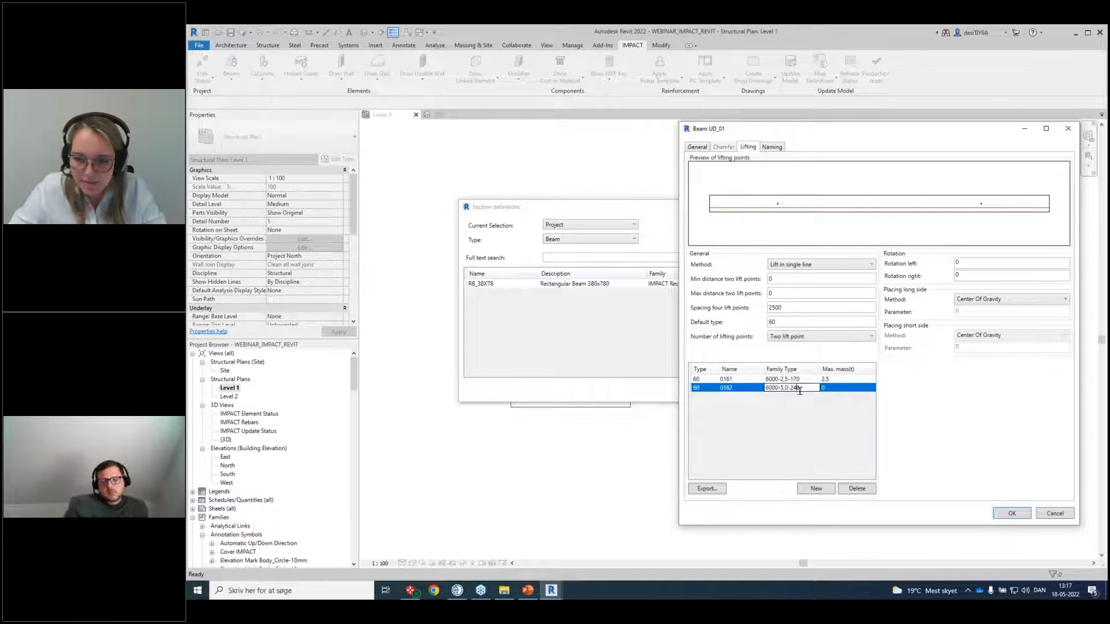
key(Tab)
text(5.0)
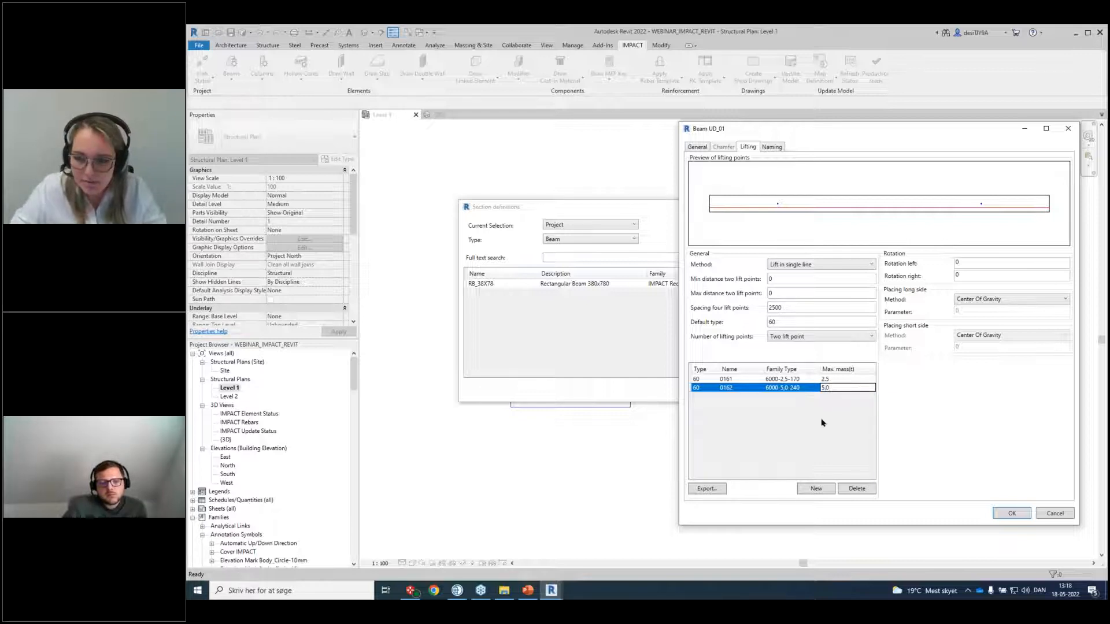
Add a third two-point lifting entry of type 60 using lifter 0163 (6000-7,5-300), with a maximum mass of 7.5 t.
click(807, 491)
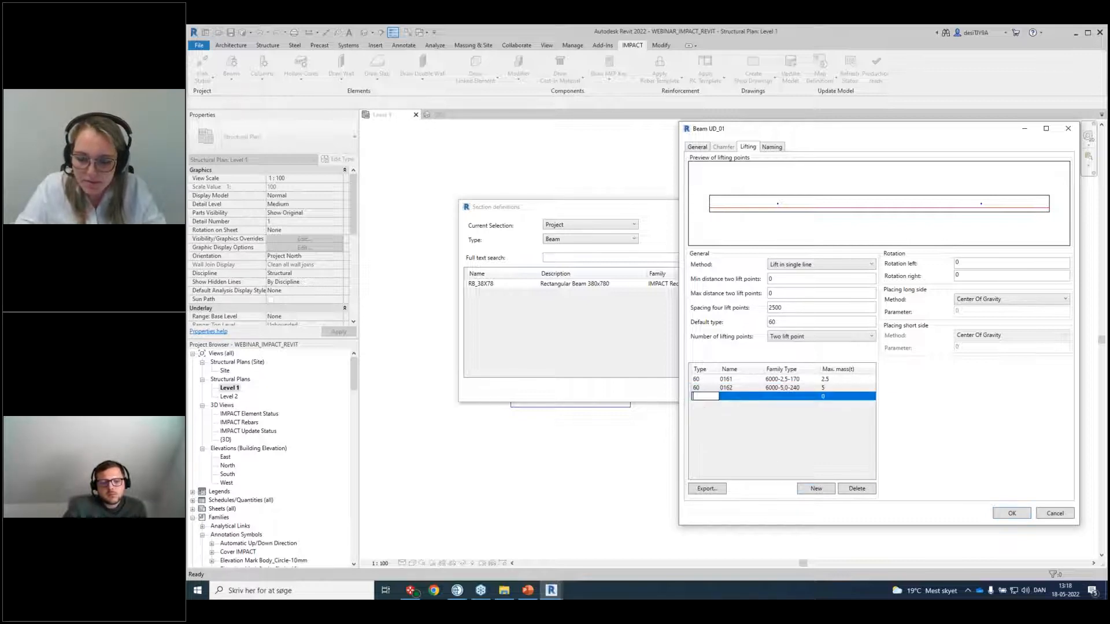
text(60)
key(Tab)
key(Tab)
double_click(758, 399)
click(759, 399)
click(783, 447)
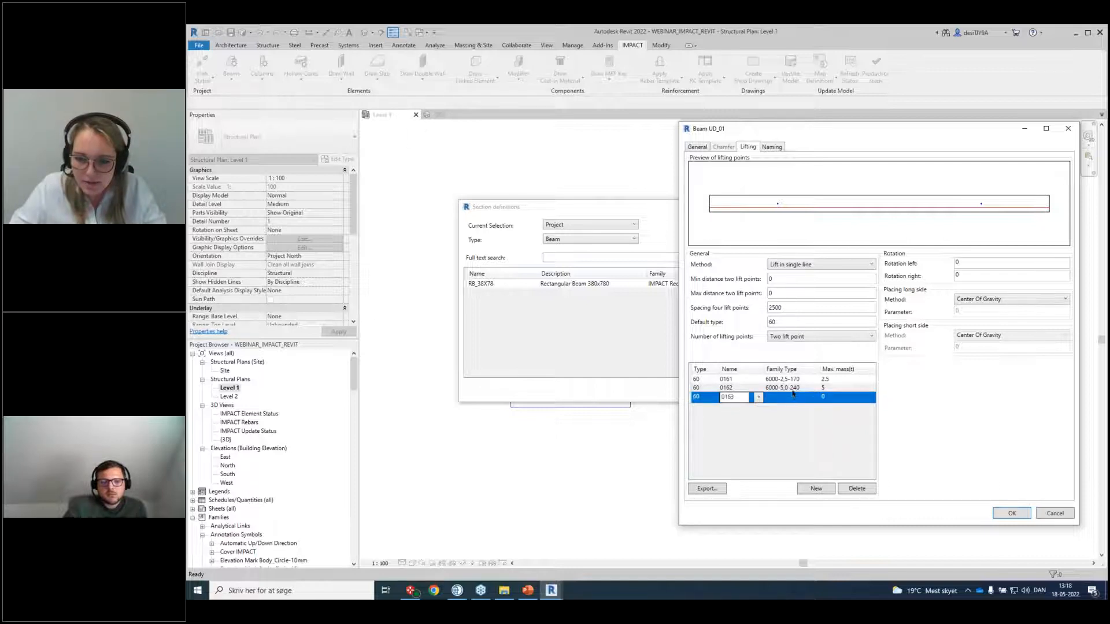
key(Tab)
key(Tab)
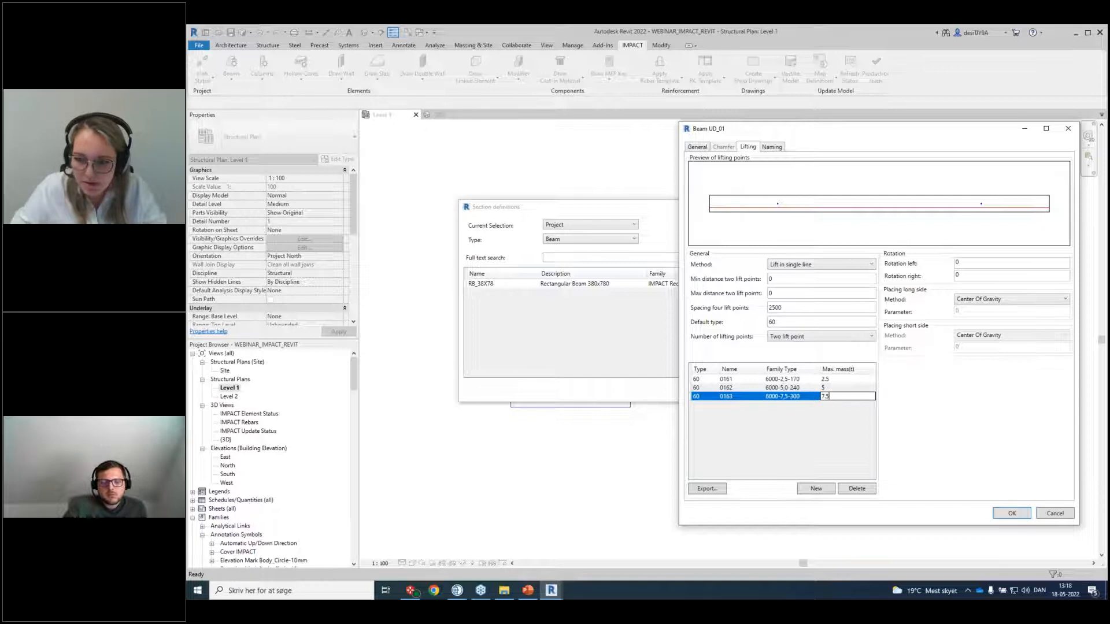
click(805, 490)
click(694, 405)
text(60)
click(735, 408)
click(758, 406)
click(783, 465)
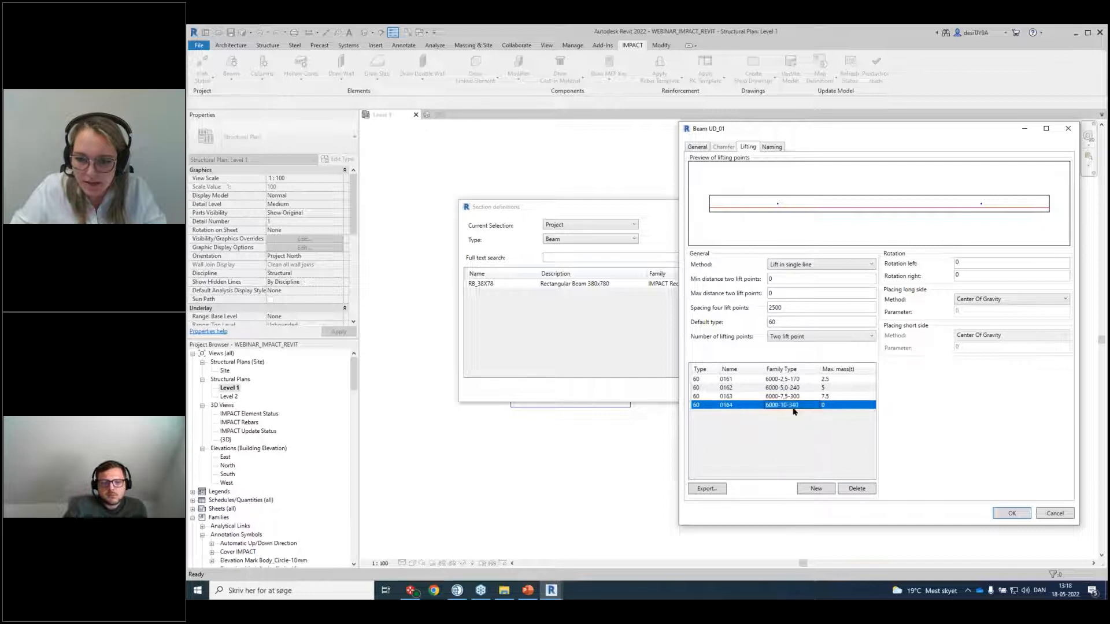
click(834, 407)
text(10)
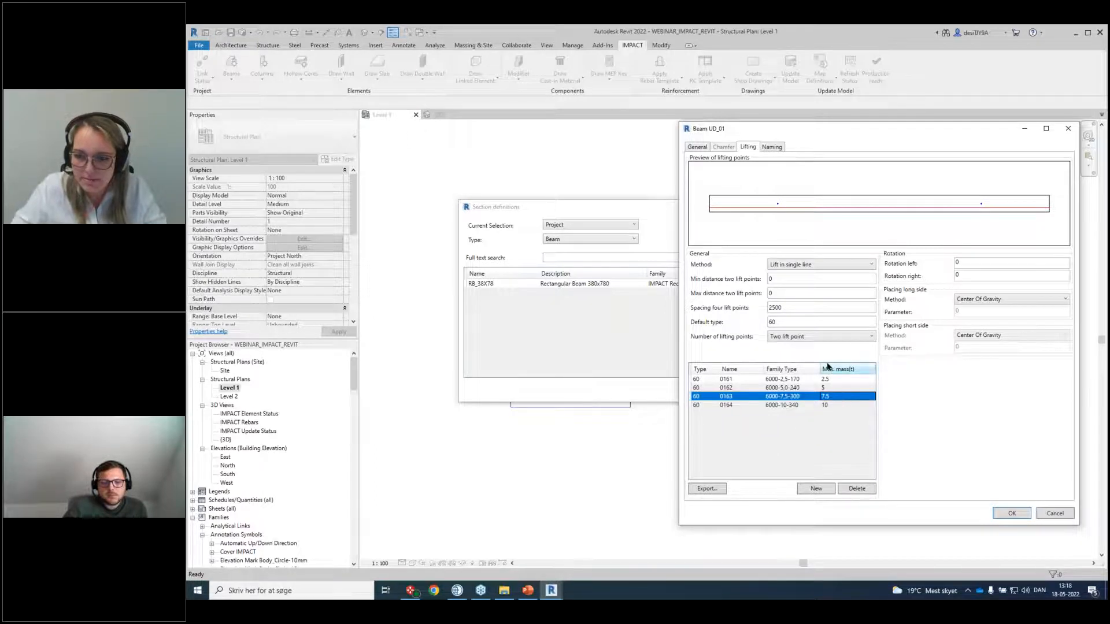
Switch to four lift points and add an entry using lifter 0154 (6000-1,3-085), with a maximum mass of 1.3 t.
click(797, 337)
click(793, 366)
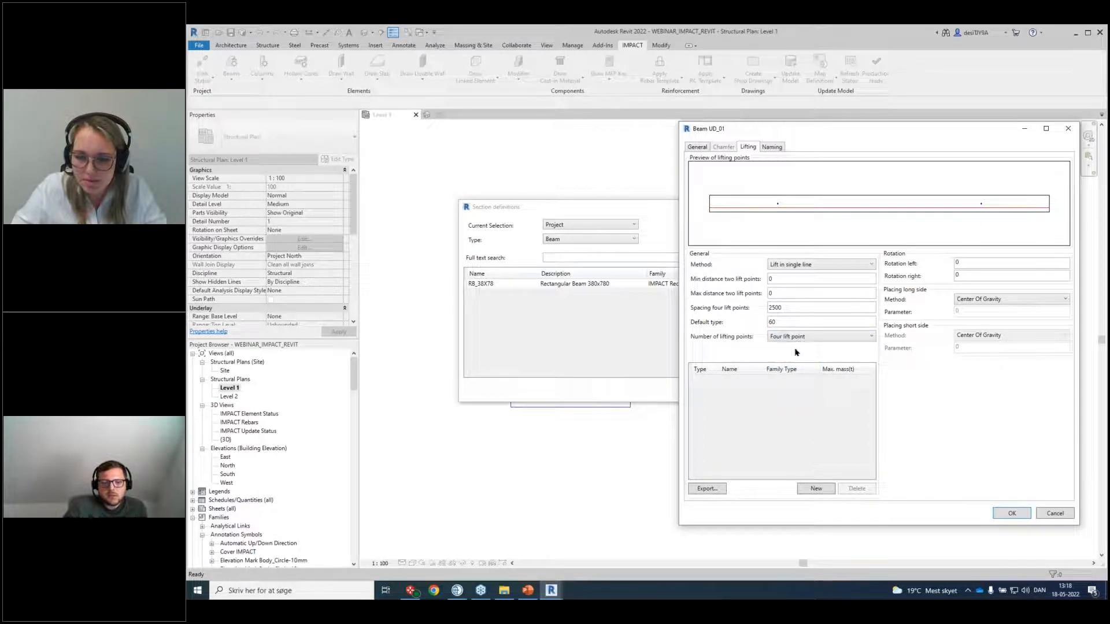
click(816, 488)
click(746, 380)
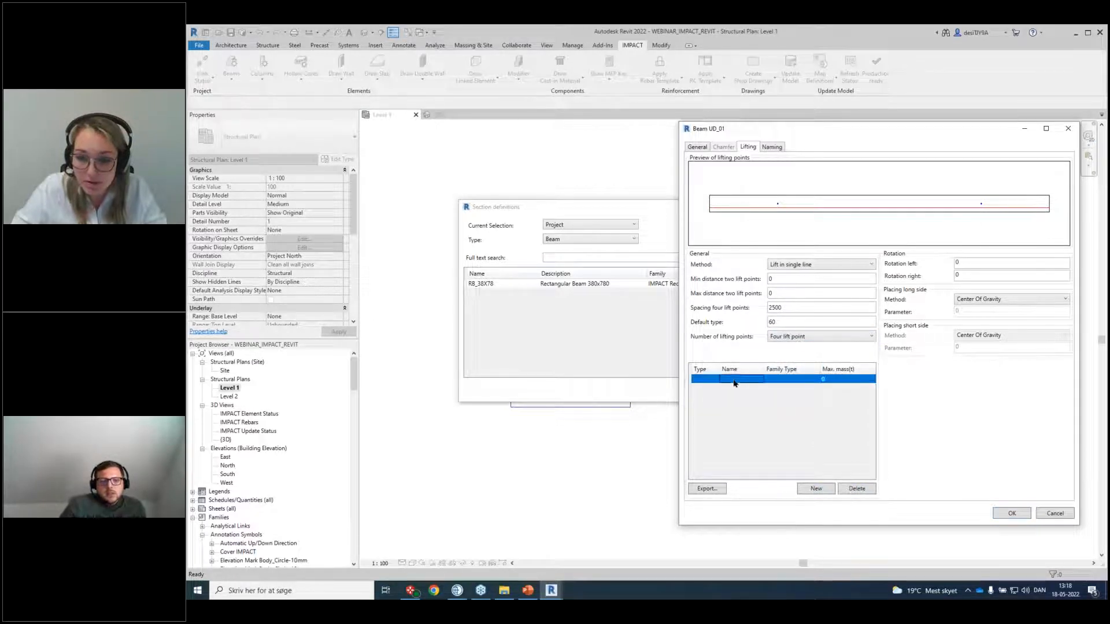
click(759, 380)
click(774, 390)
click(794, 379)
click(825, 379)
text(1,3)
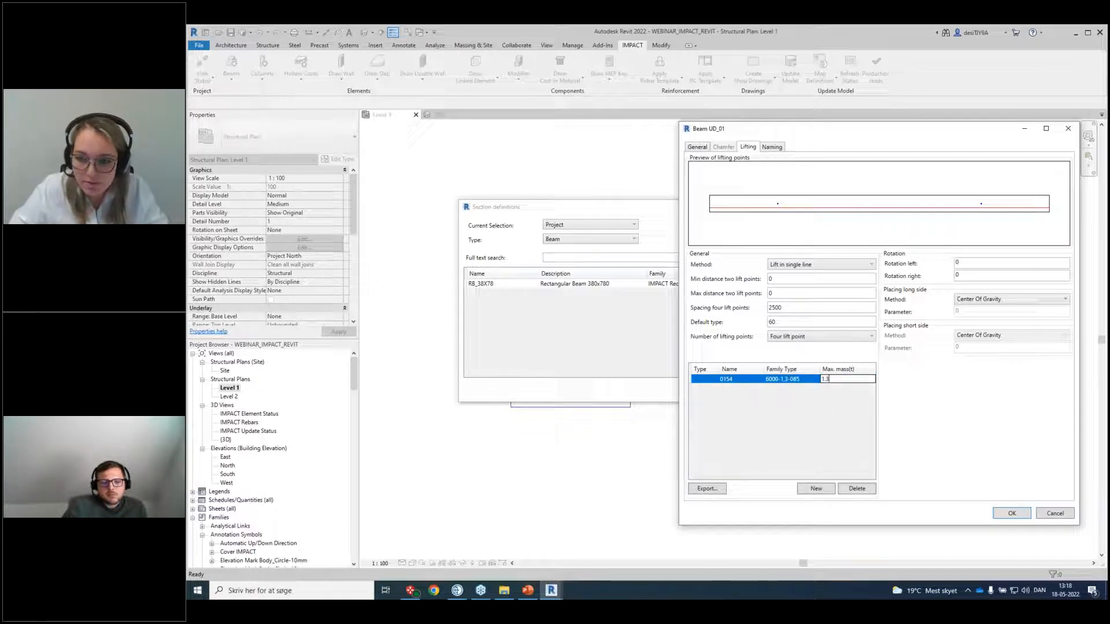
Add a second four-point lifting entry using lifter 0155 (6000-2,5-085), with a maximum mass of 2.5 t.
click(811, 489)
click(744, 388)
click(758, 389)
click(777, 414)
click(803, 388)
click(826, 390)
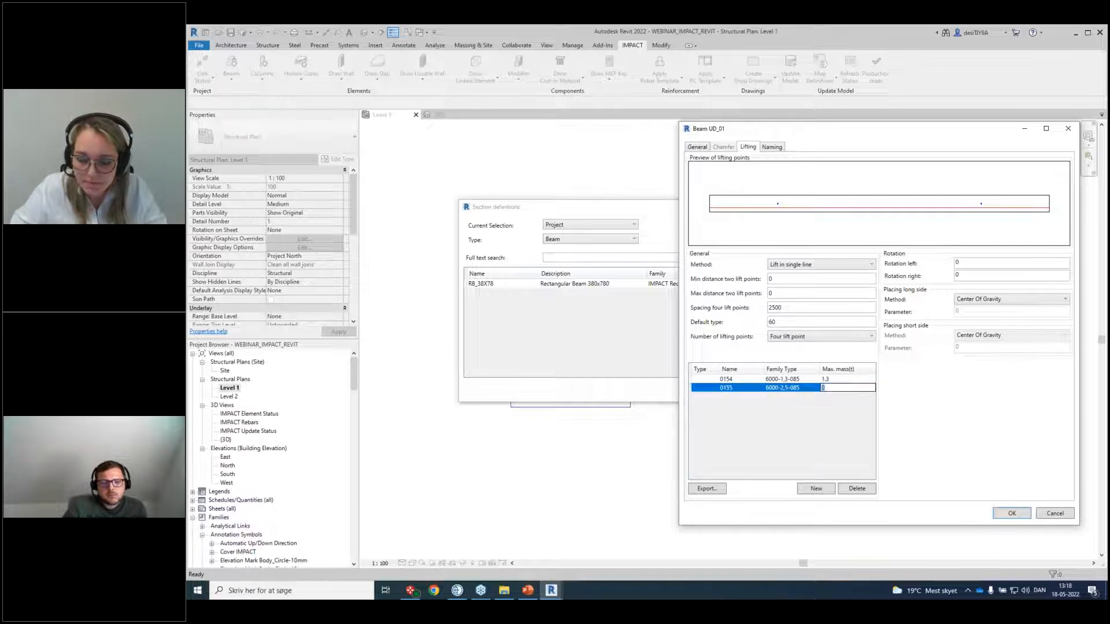
click(811, 379)
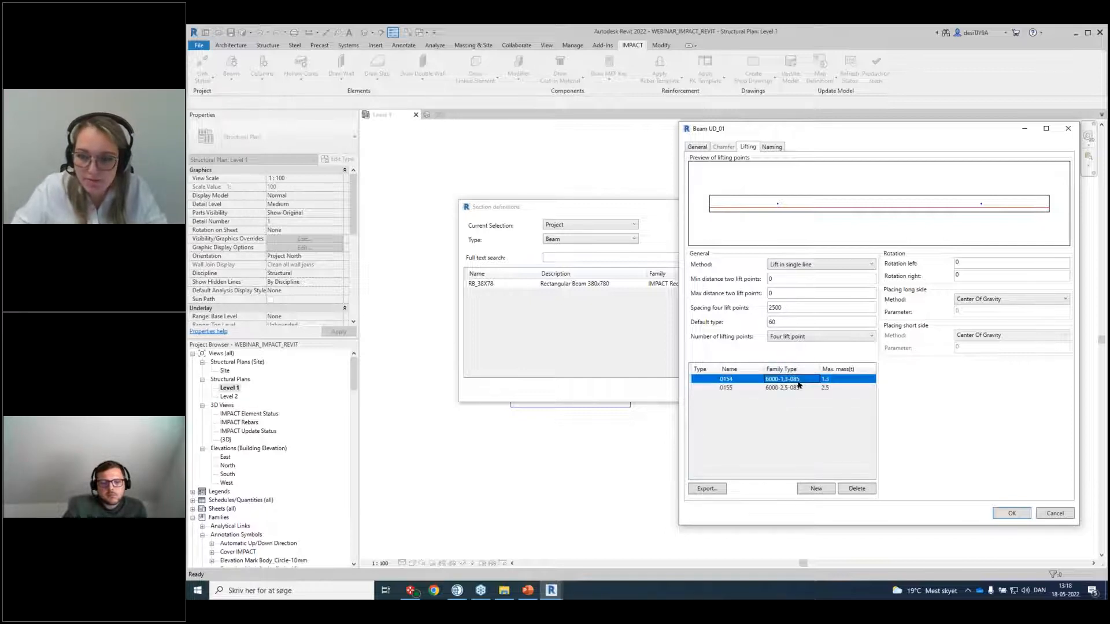
Set both the element mark prefix and the drawing name prefix to B, and save the UD_01 definition.
click(771, 146)
click(804, 211)
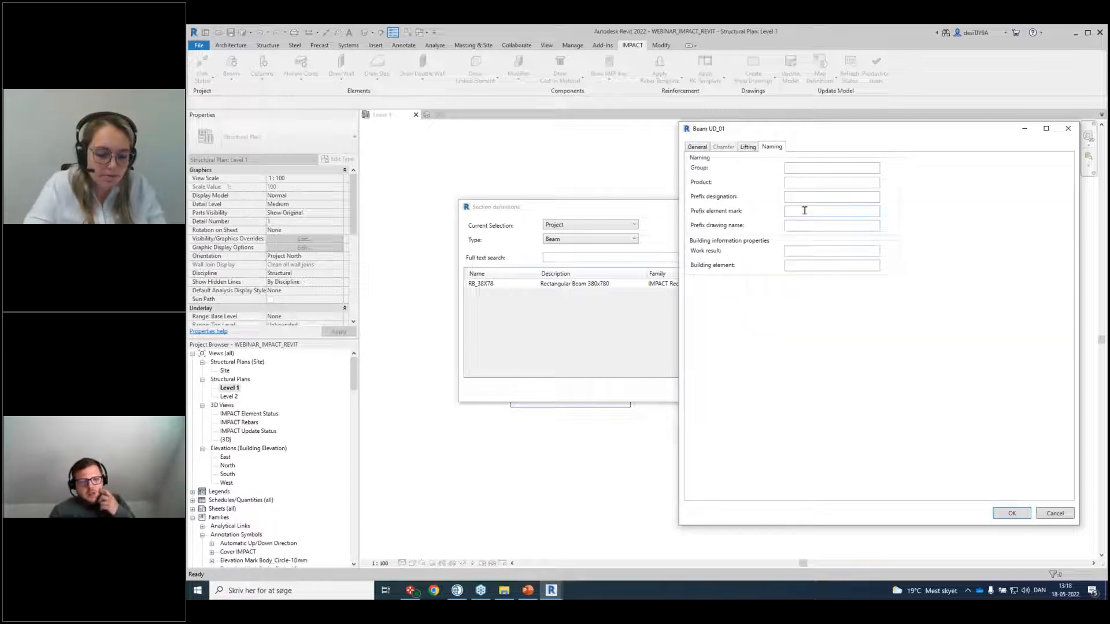
text(B)
click(805, 225)
text(B)
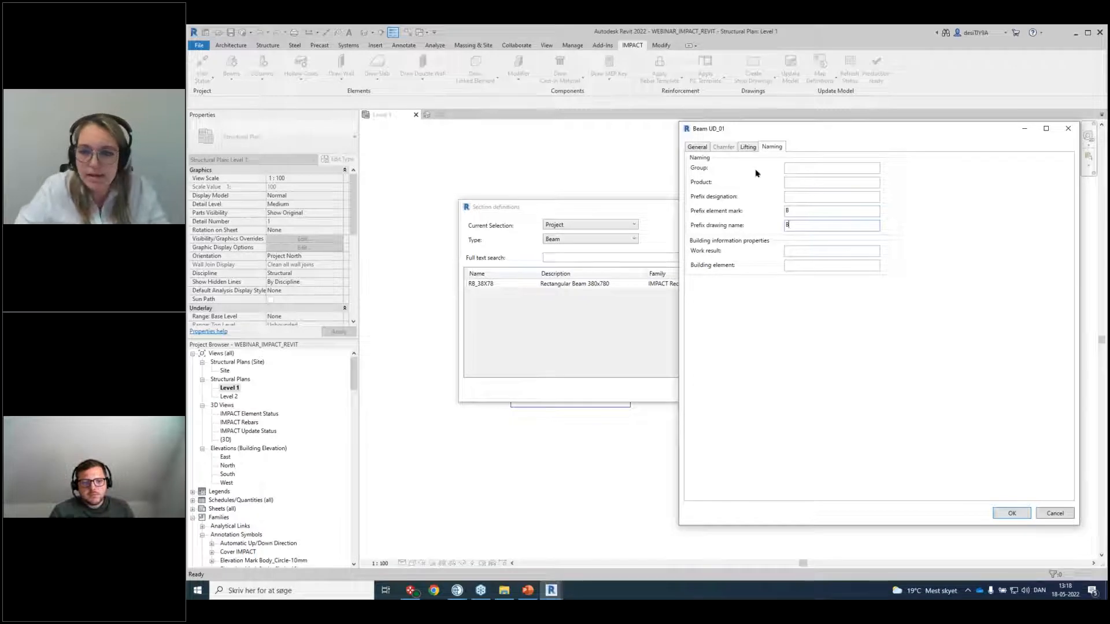
click(696, 147)
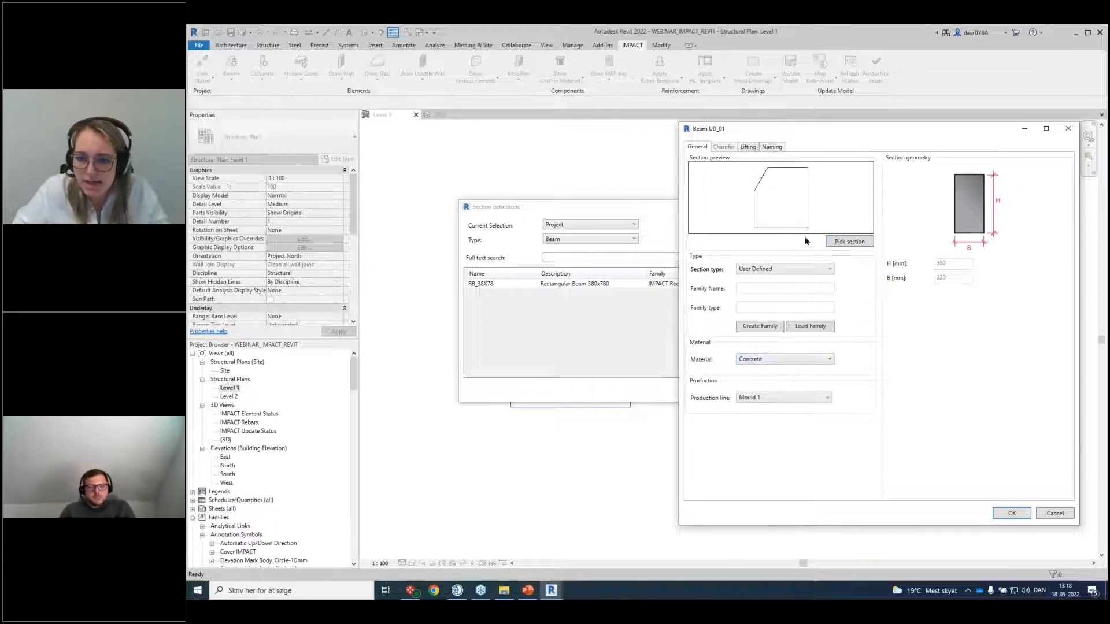
click(1008, 514)
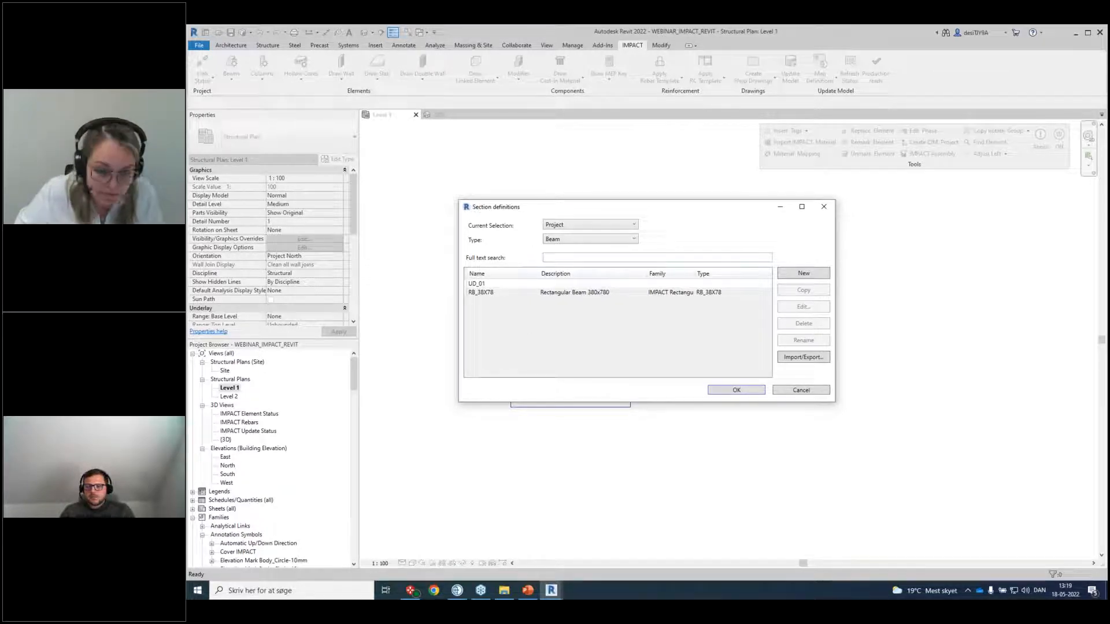
Reopen the UD_01 section definition, create its family and type, and confirm the section definitions.
click(496, 284)
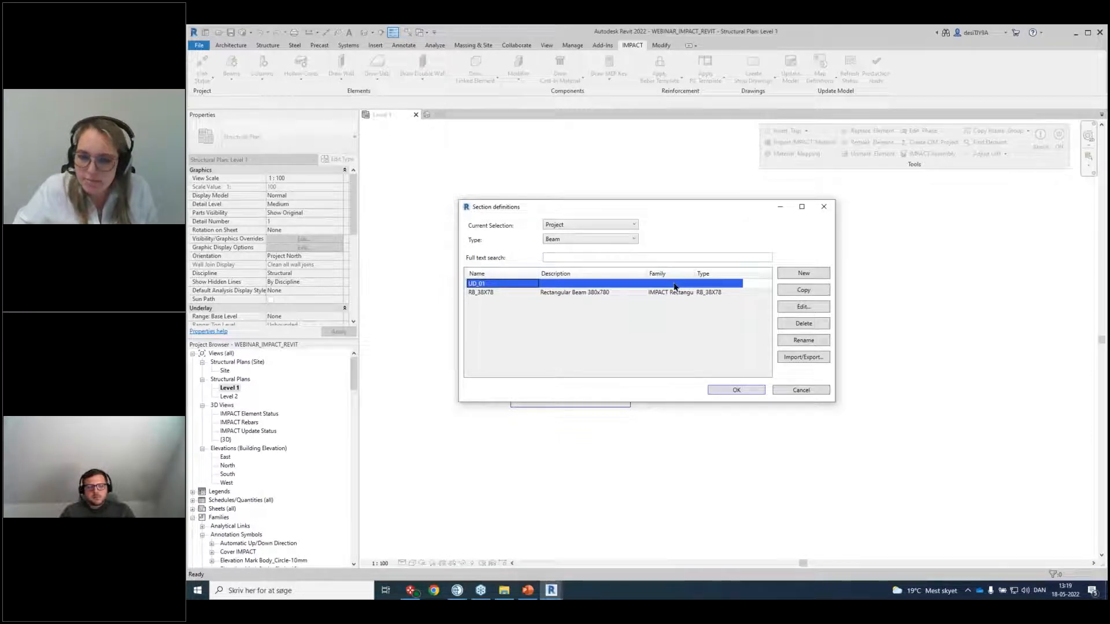
drag(677, 207, 880, 218)
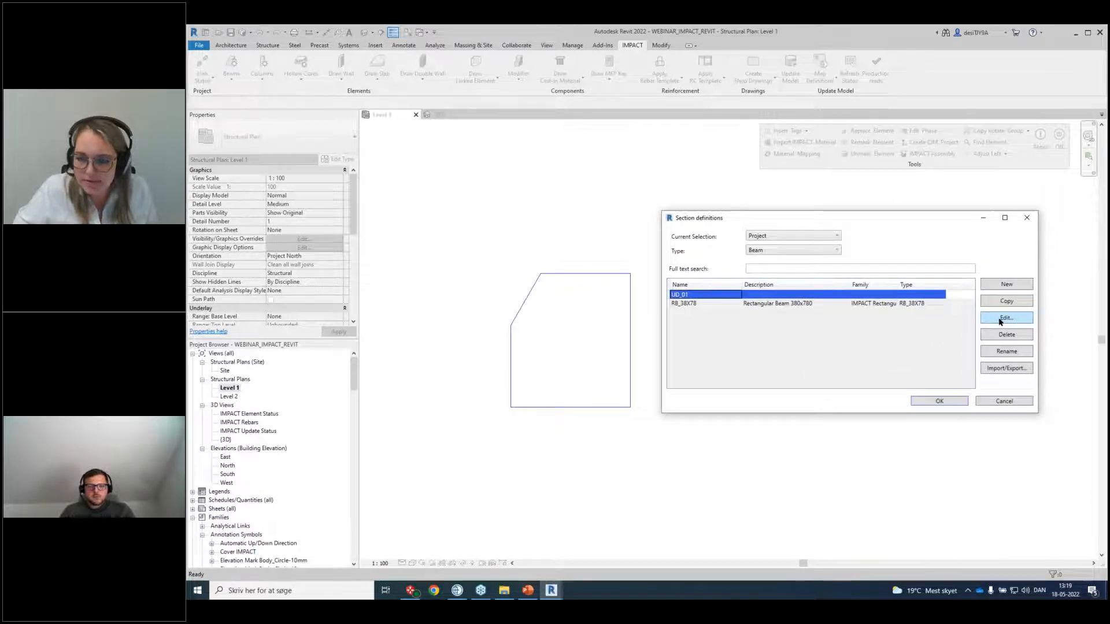
click(721, 307)
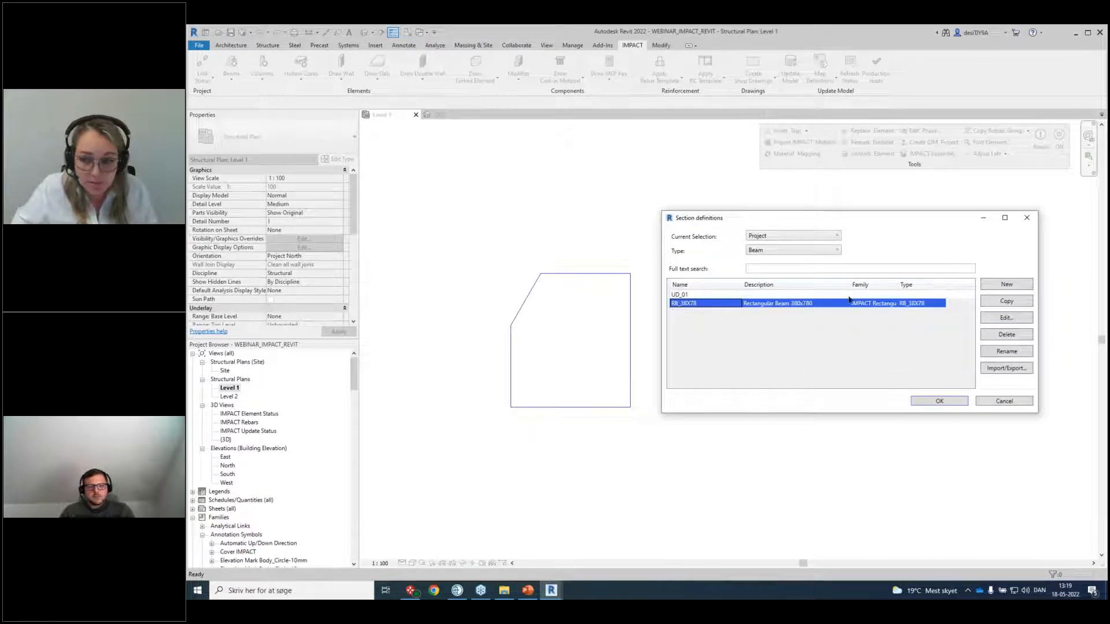
click(848, 296)
click(1016, 318)
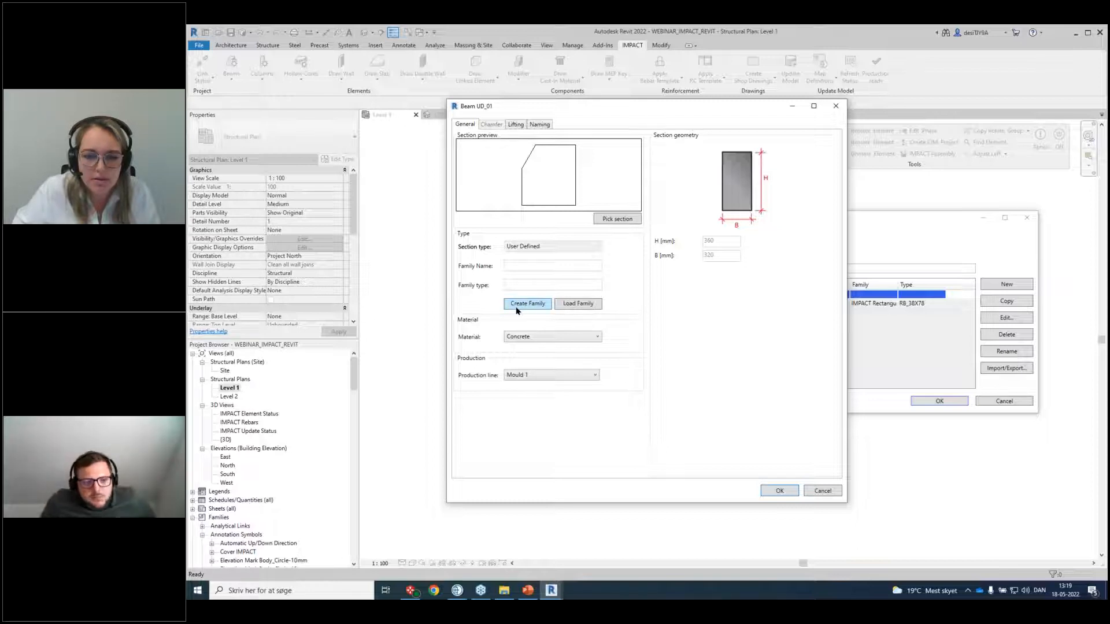
click(518, 307)
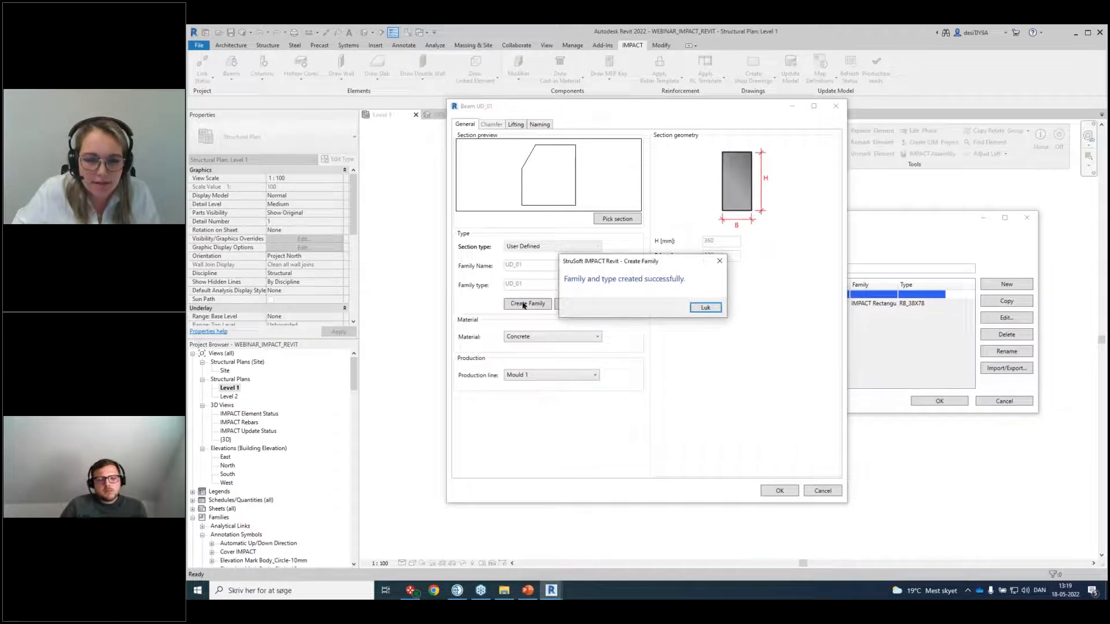
click(694, 308)
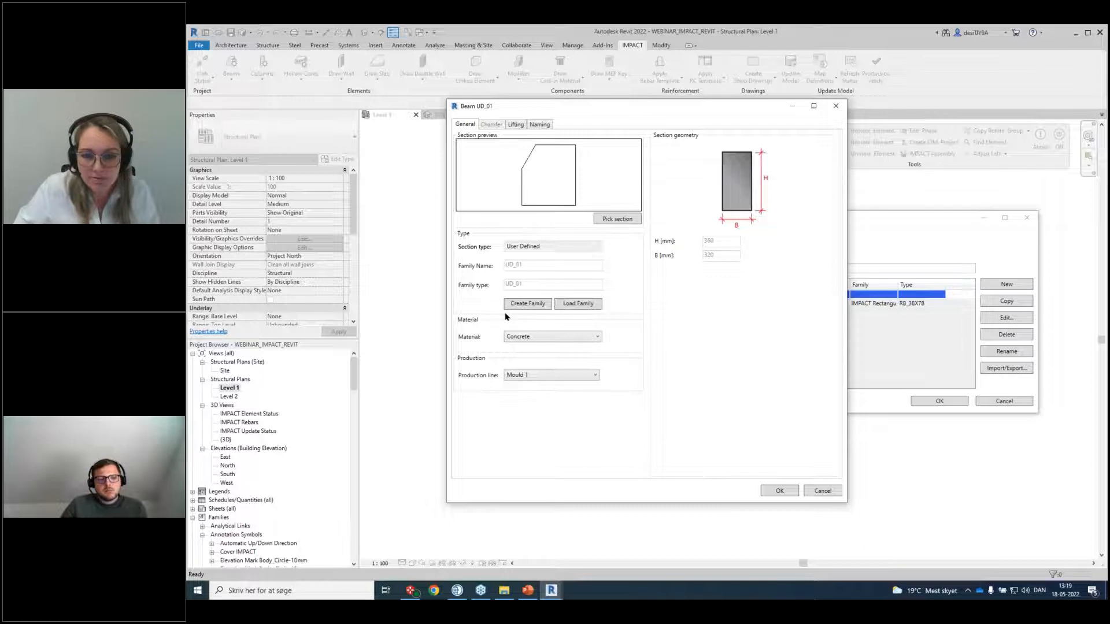
click(783, 491)
click(939, 401)
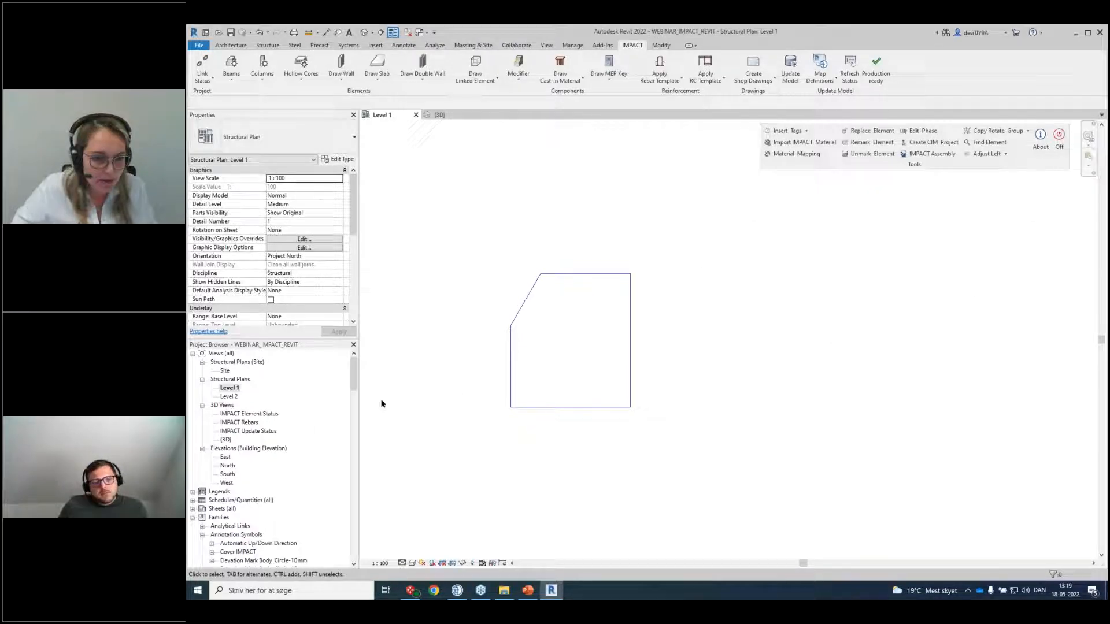
Start drawing an IMPACT beam in the Level 1 plan with section type User Defined and section UD_01.
scroll(523, 431, down, 3)
scroll(544, 427, down, 3)
middle_drag(563, 426, 798, 426)
scroll(814, 425, down, 3)
middle_drag(390, 208, 527, 250)
click(231, 75)
click(240, 110)
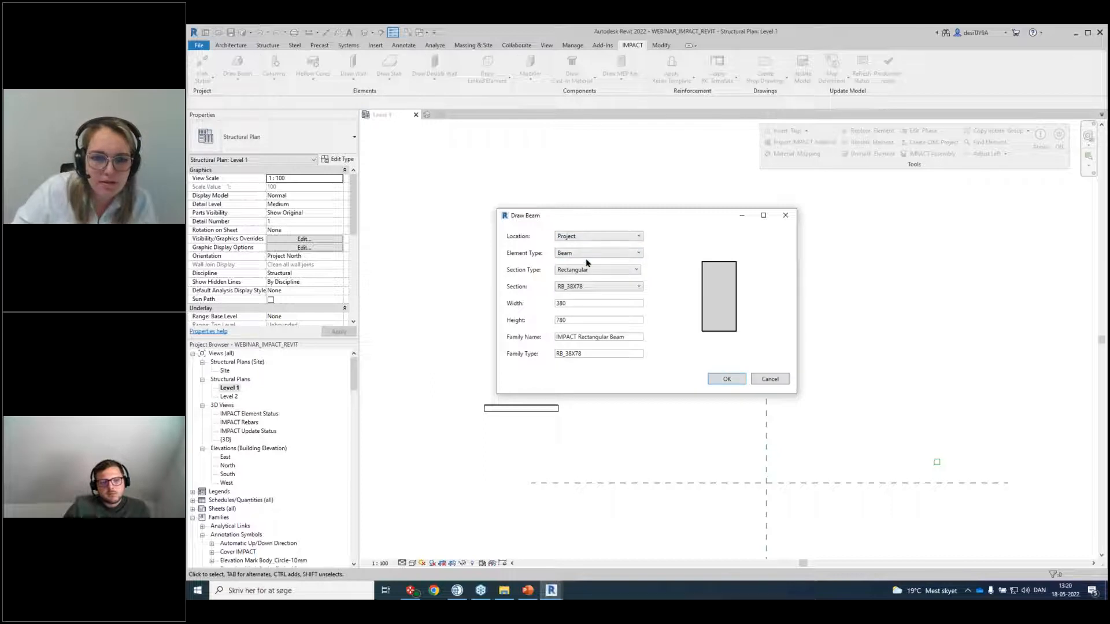
click(593, 271)
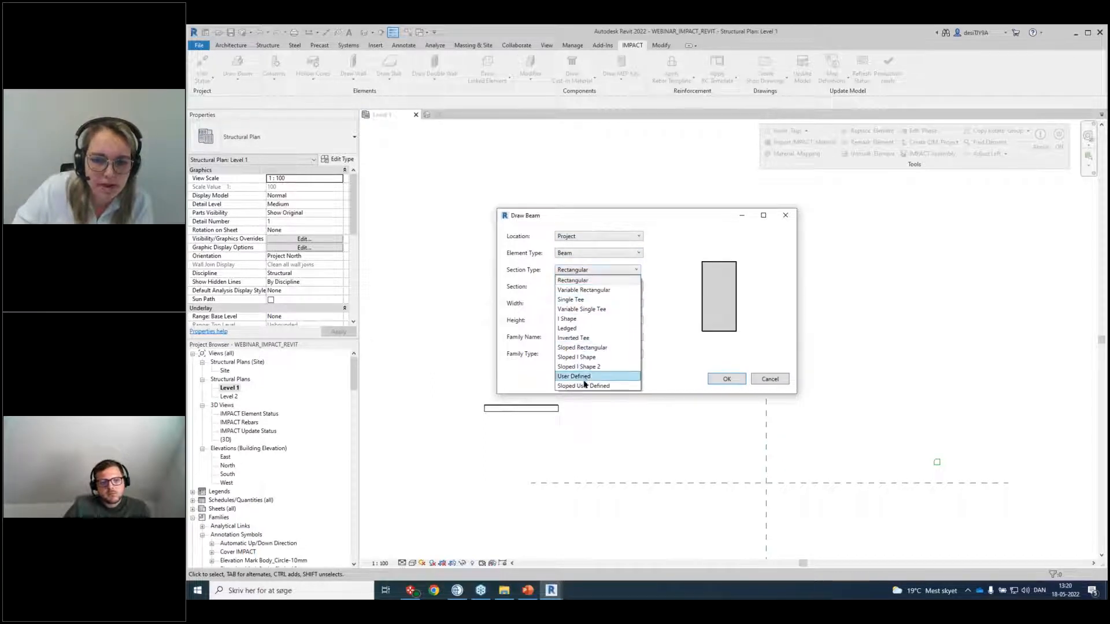
click(584, 381)
click(597, 287)
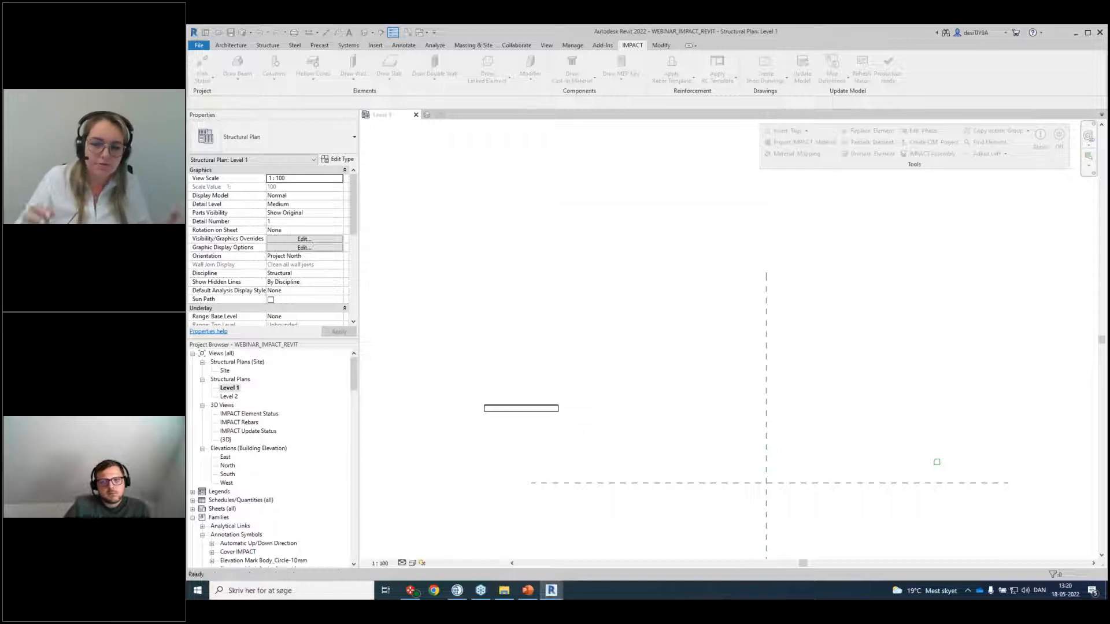
Place a horizontal UD_01 beam about 3400 mm long in open space below the existing rectangular beam, and finish placement.
middle_drag(629, 379, 598, 295)
scroll(596, 315, up, 2)
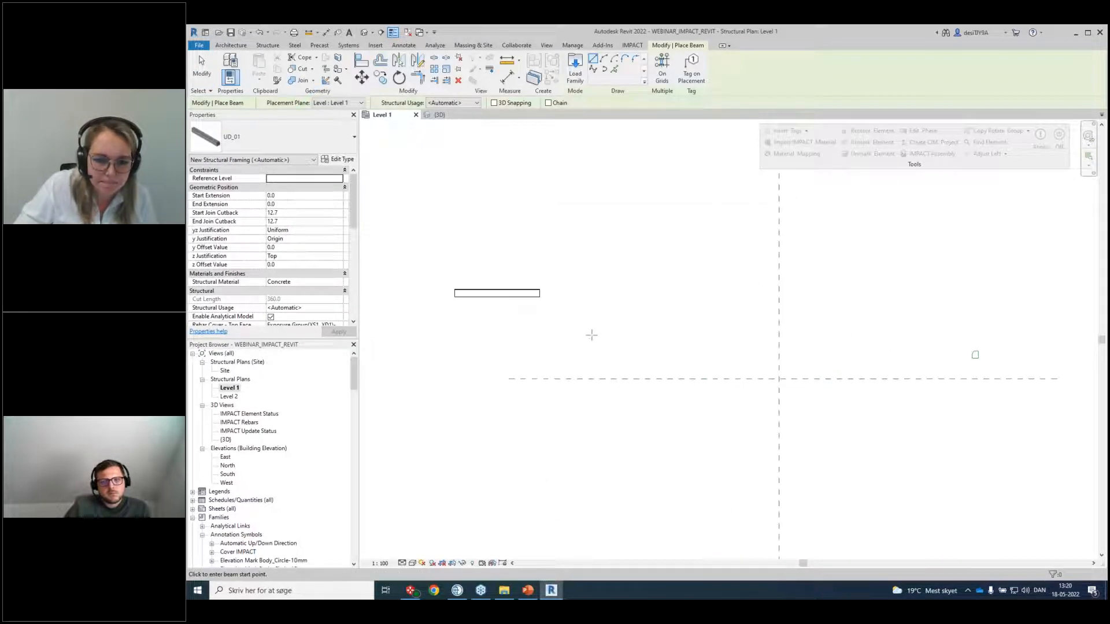
click(591, 334)
click(659, 334)
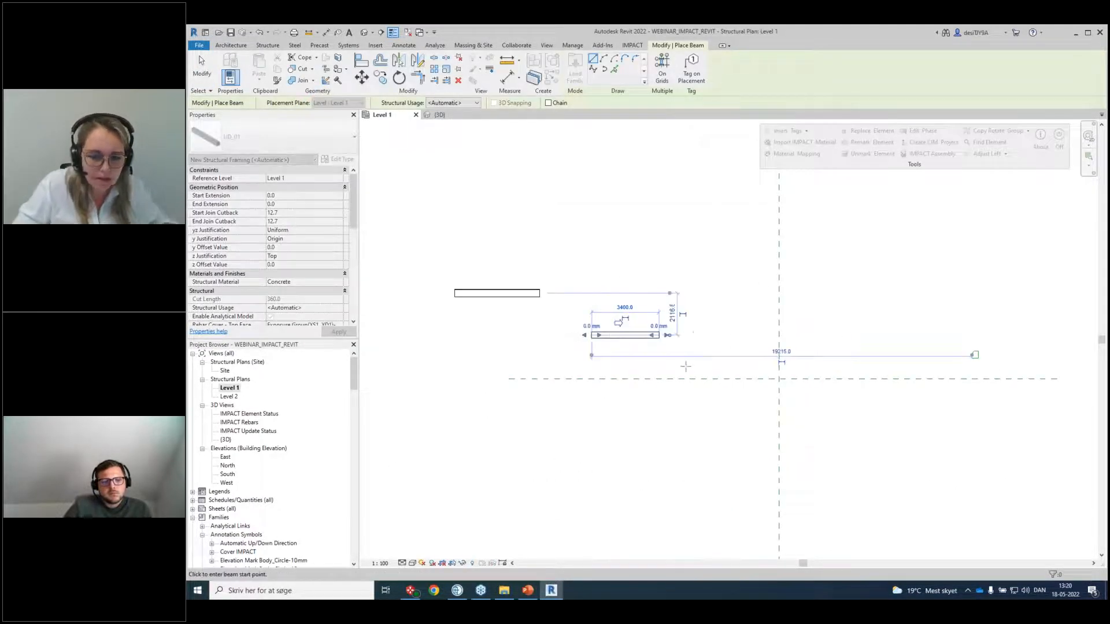
key(Escape)
key(Escape)
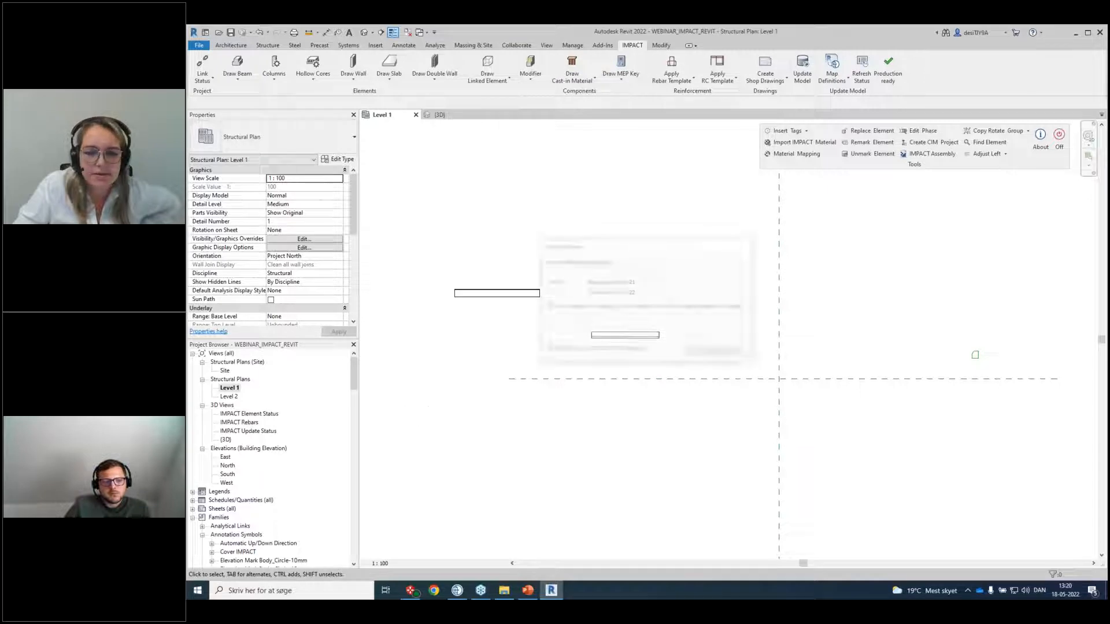
Open the {3D} view and examine the new UD_01 beam's chamfered profile and its lifters.
double_click(225, 440)
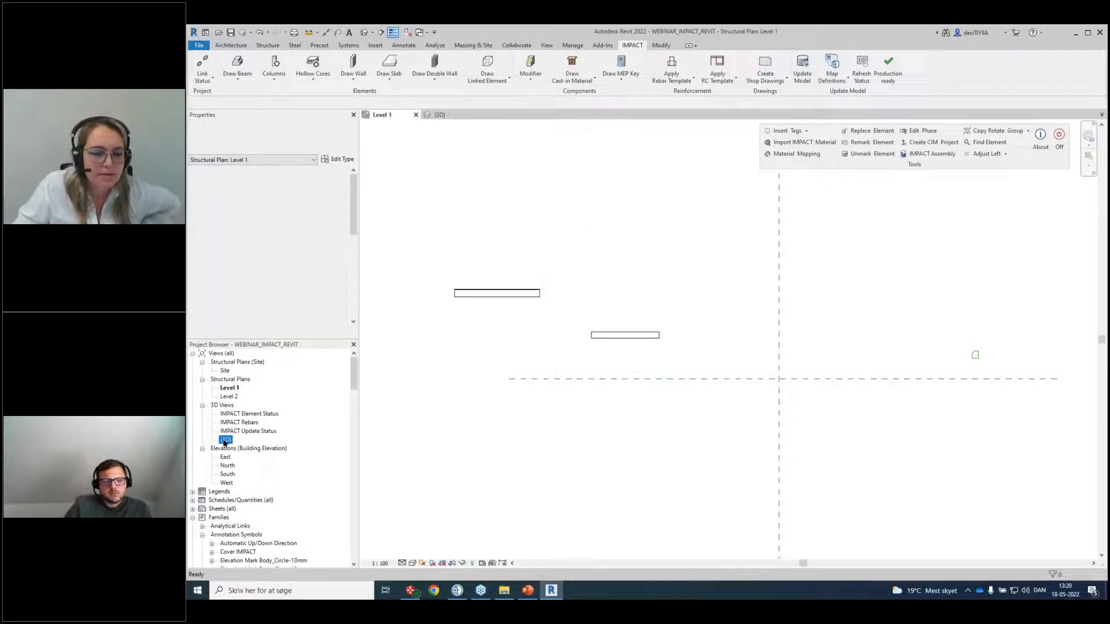
scroll(657, 275, up, 8)
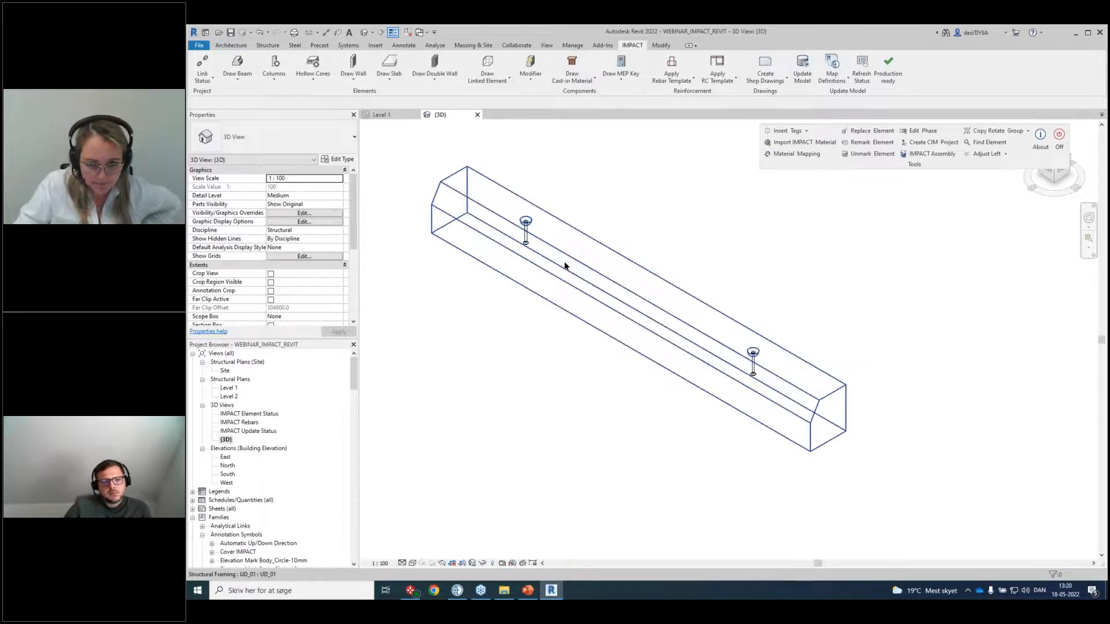
scroll(791, 314, down, 1)
middle_drag(792, 314, 792, 323)
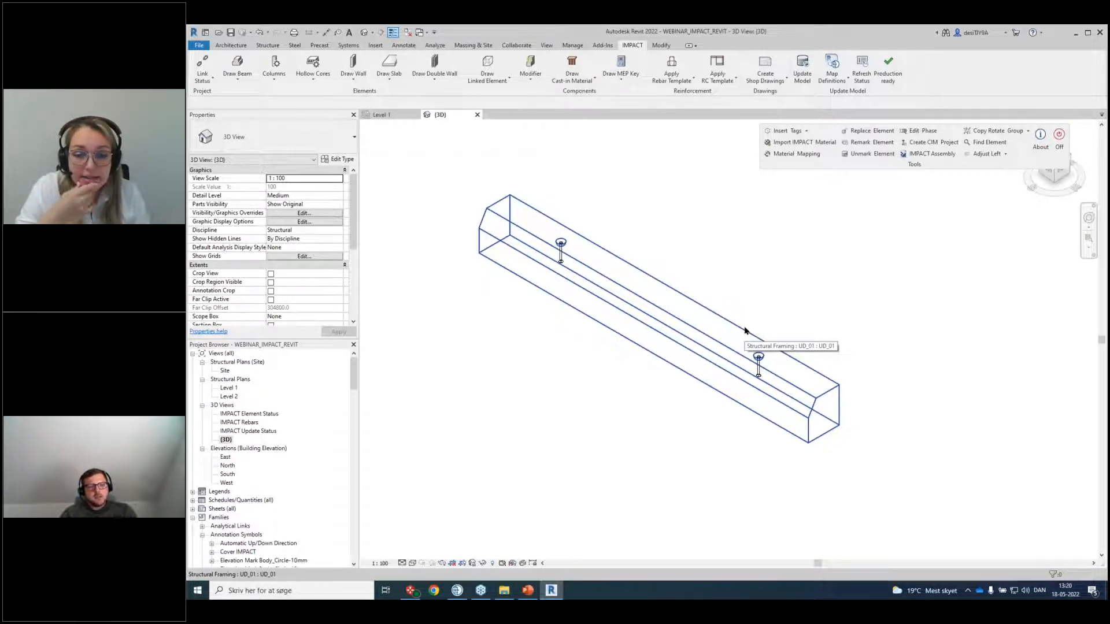
scroll(639, 218, down, 1)
middle_drag(639, 218, 646, 235)
scroll(645, 295, down, 1)
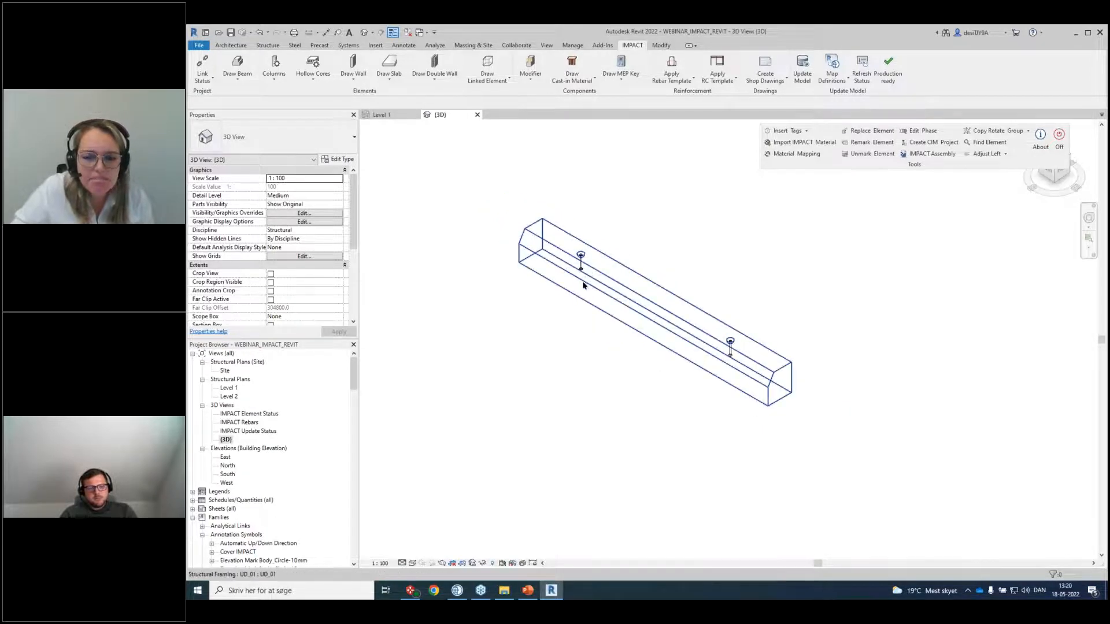
middle_drag(690, 254, 653, 259)
scroll(677, 284, up, 2)
Check the properties of the UD_01 beam and of one of its lifters.
click(598, 287)
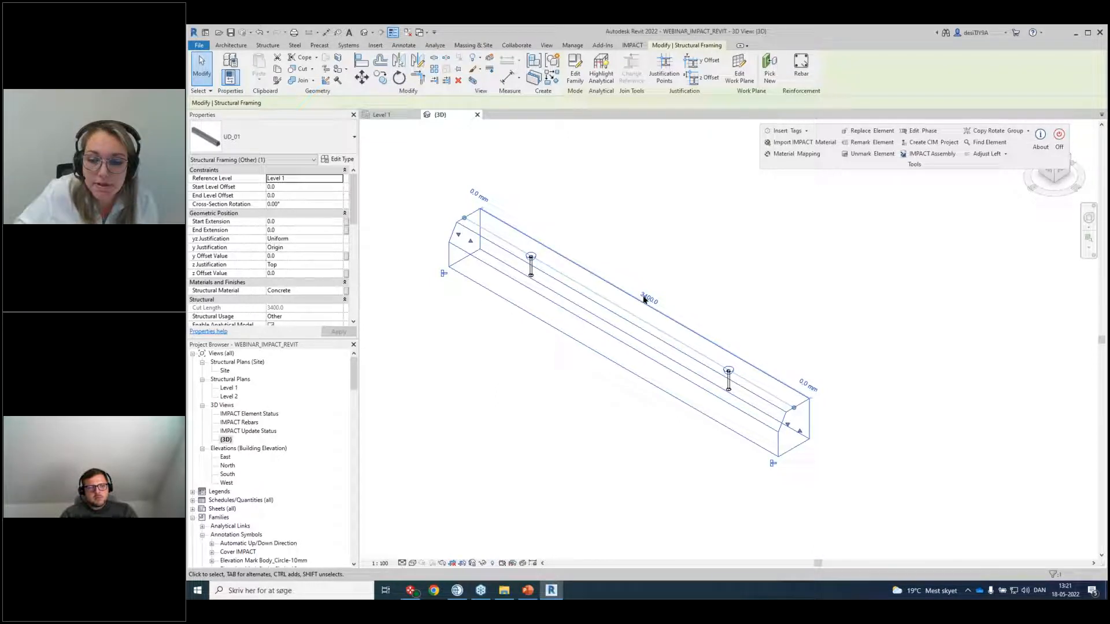
click(736, 331)
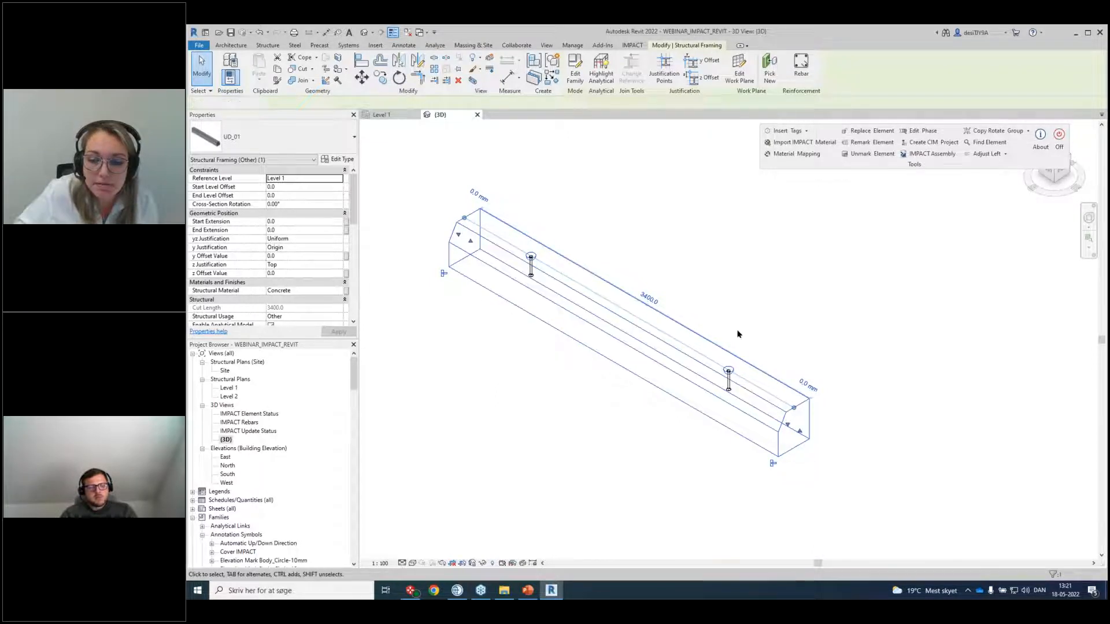
click(728, 375)
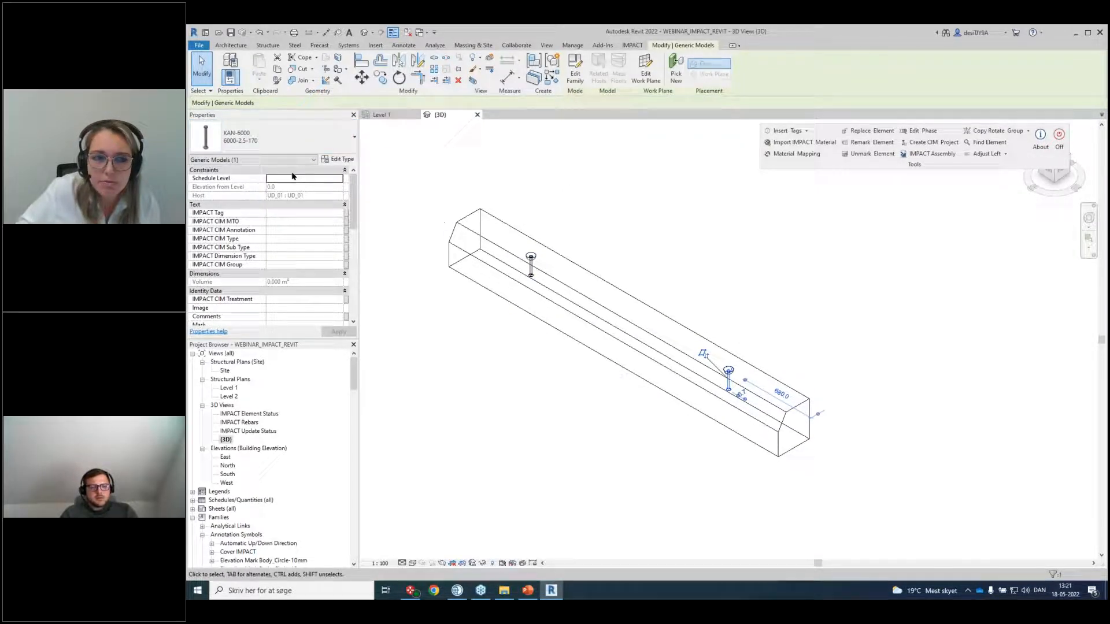
click(597, 241)
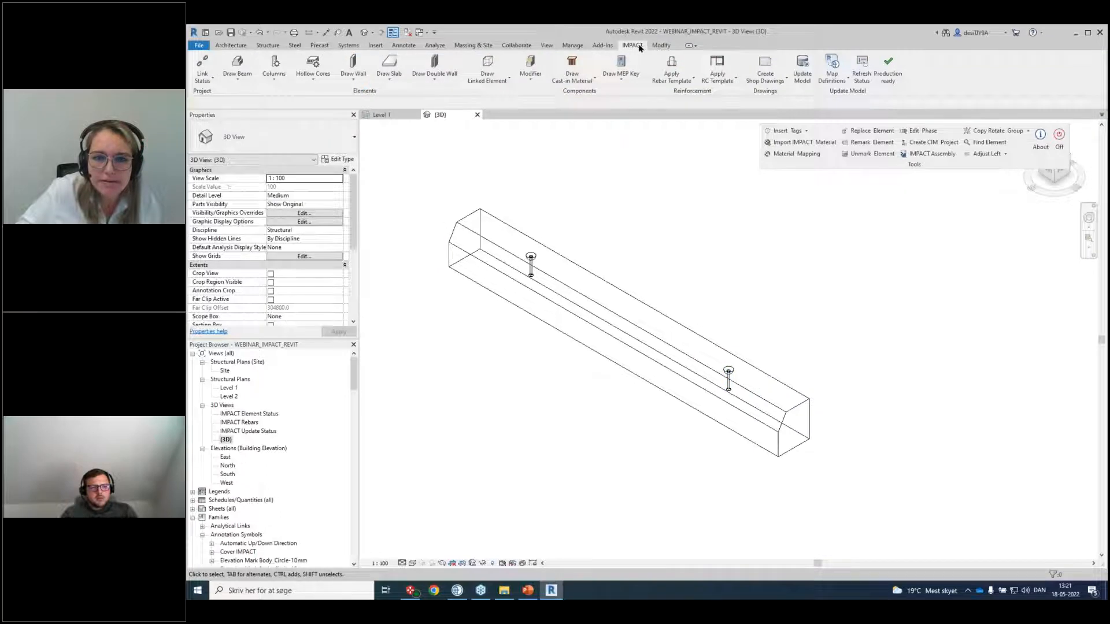
Open the UD_01 beam for editing and review its general data and element extents, leaving the extents dialog without changes.
click(237, 78)
click(254, 155)
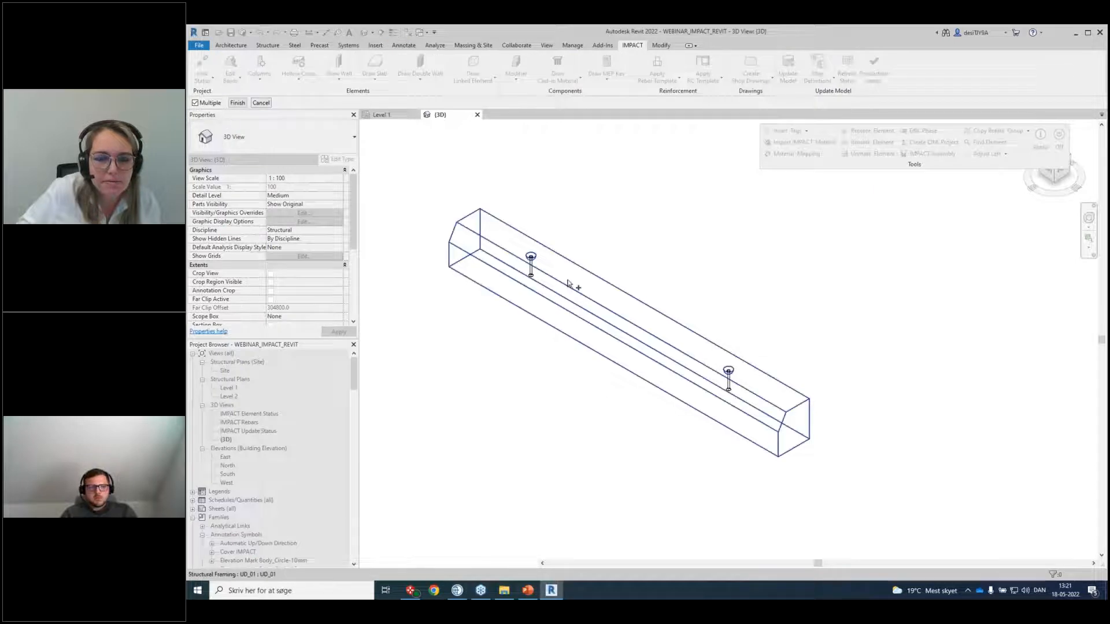
click(235, 104)
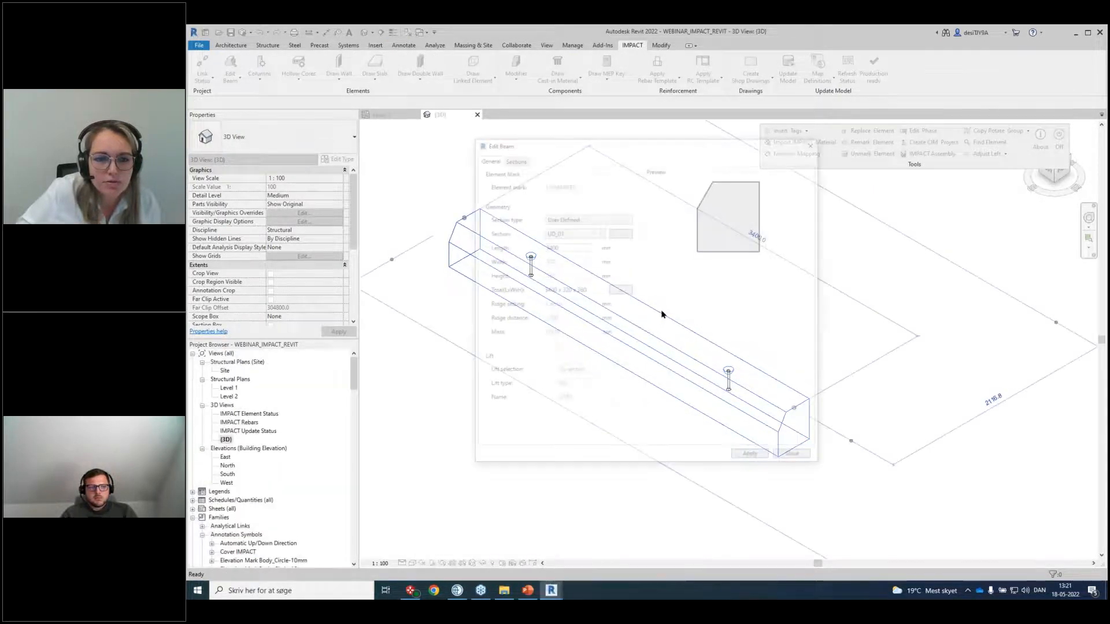
drag(640, 150, 788, 204)
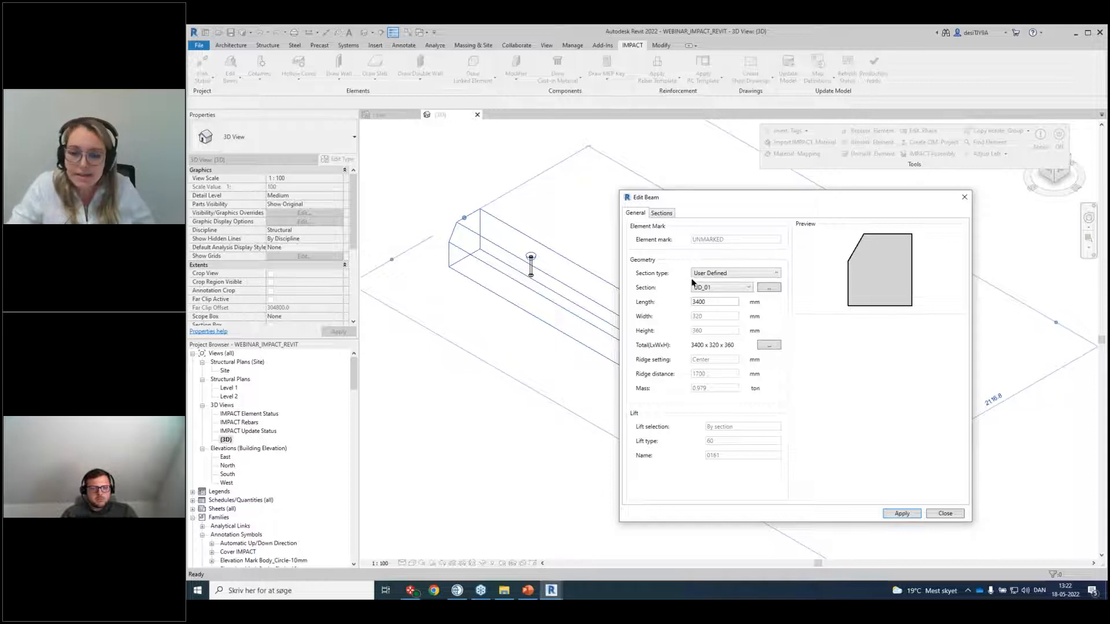
click(778, 345)
drag(684, 205, 940, 229)
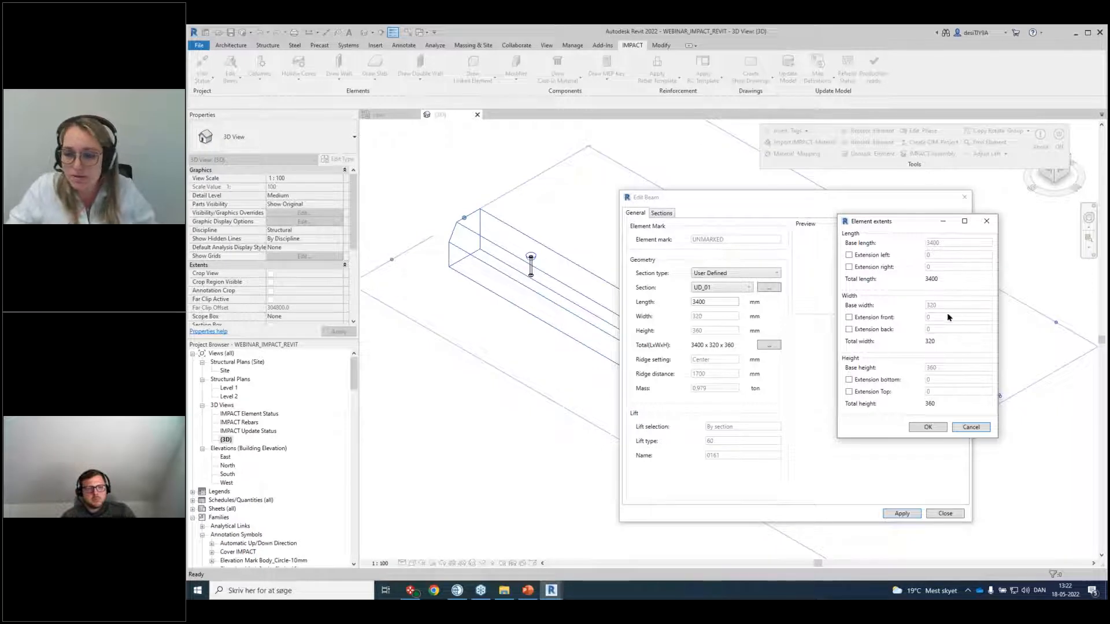
click(970, 428)
Try an additional rectangular section RB_18X48 on the beam, and close the beam editor without applying it.
click(660, 213)
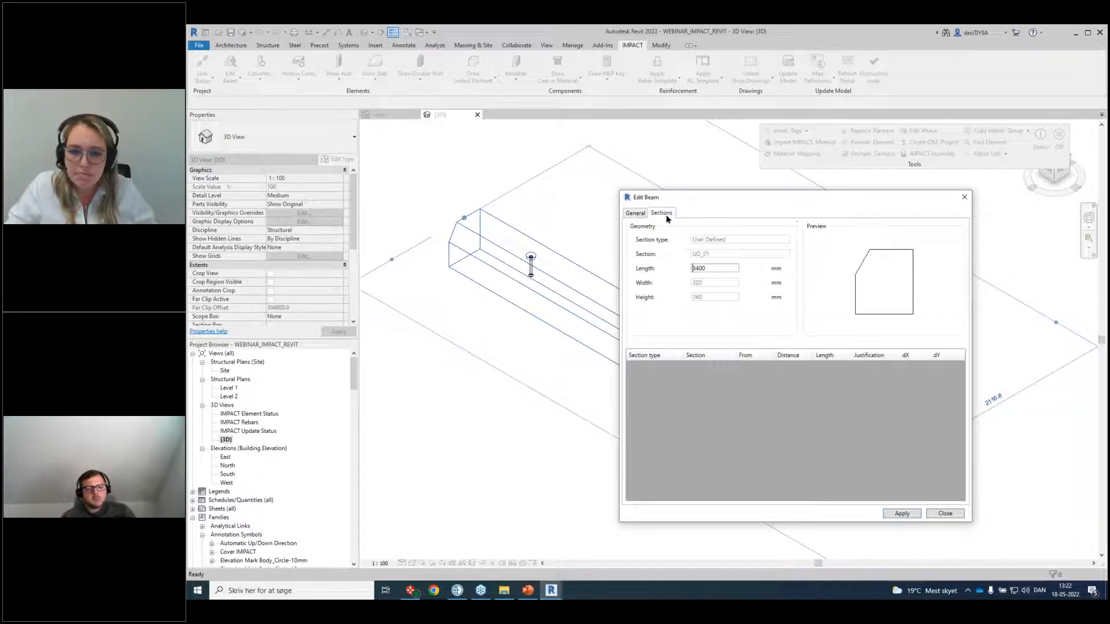
right_click(717, 390)
click(742, 393)
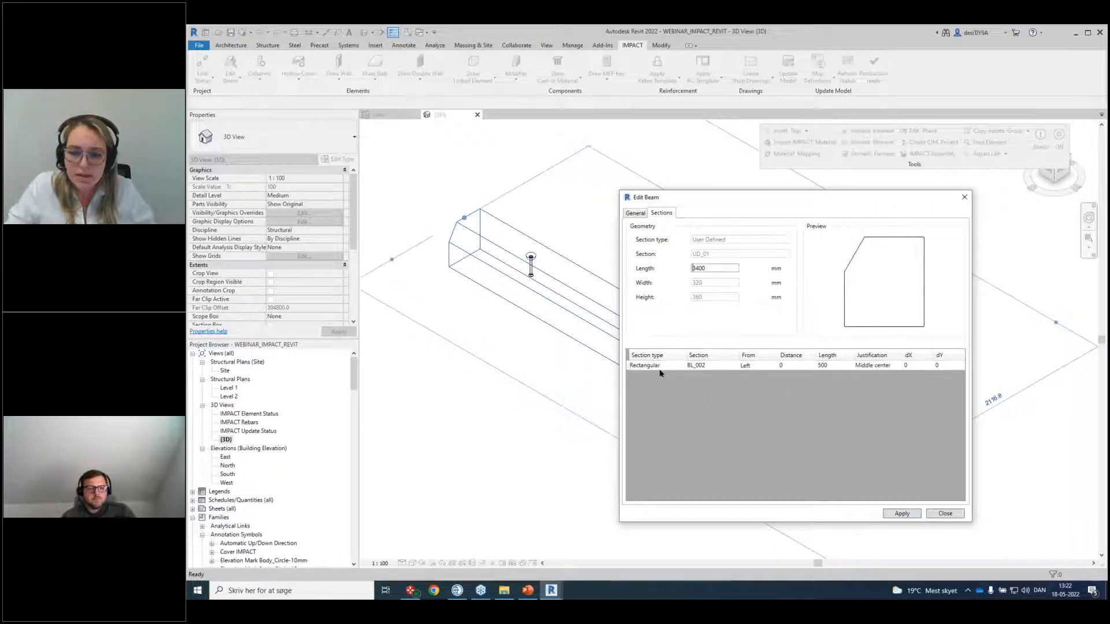
click(715, 366)
click(719, 367)
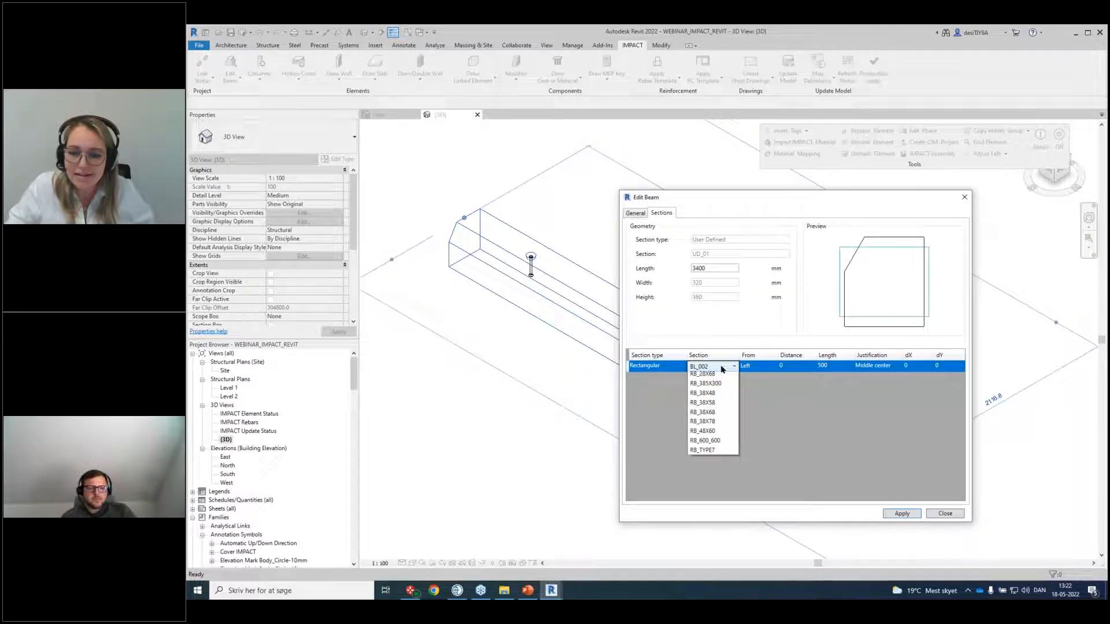
click(709, 428)
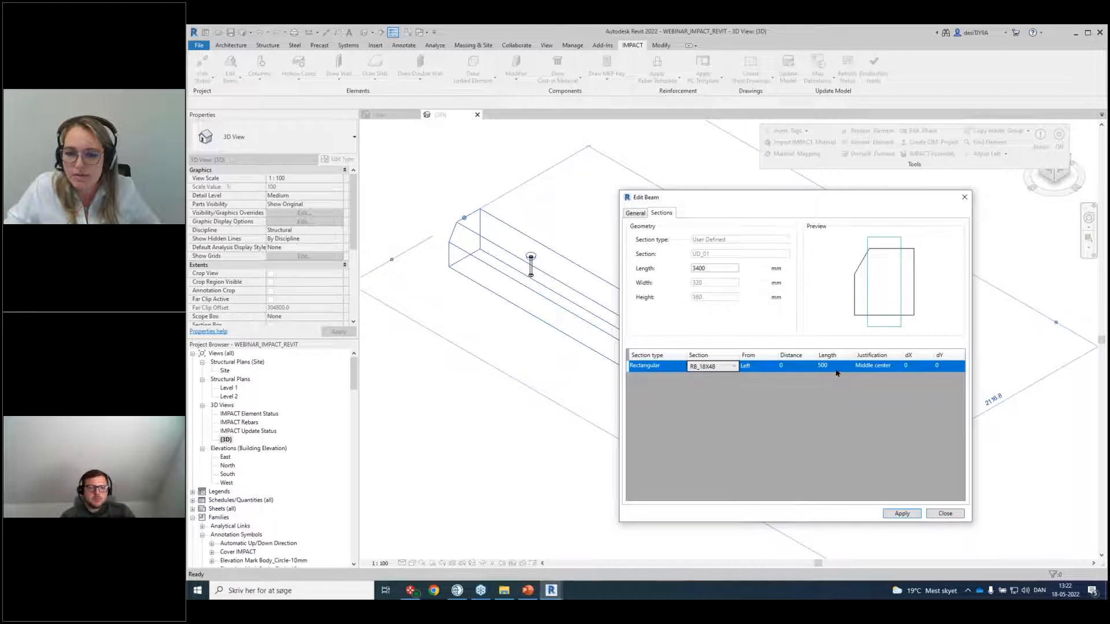
click(636, 214)
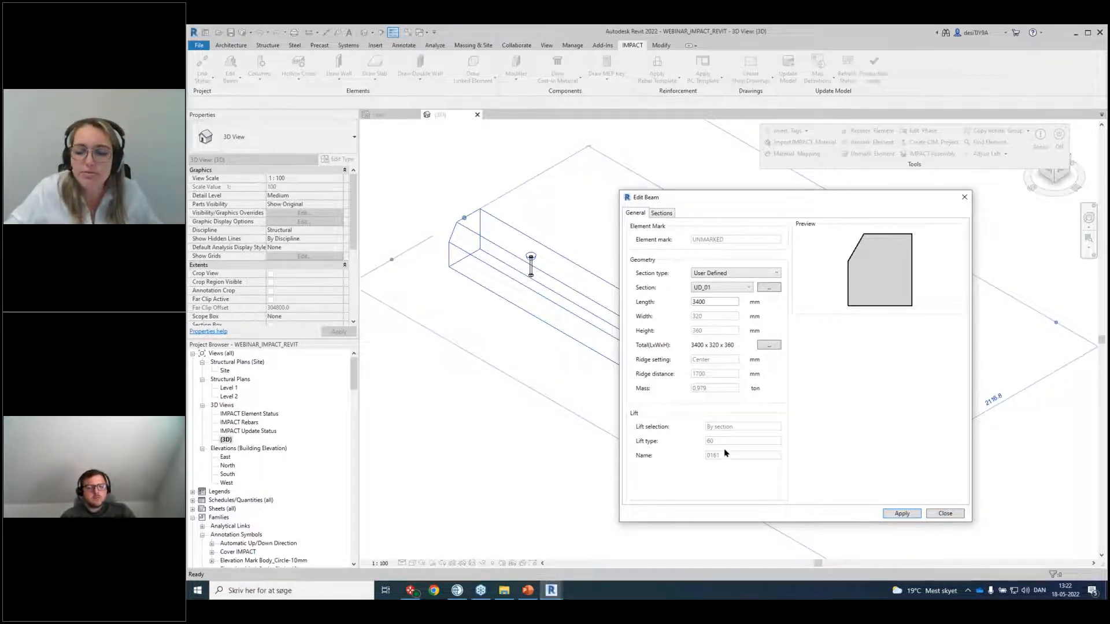
click(945, 514)
Set the UD_01 beam's length to 3600 mm and update its lifts to match.
scroll(682, 260, down, 2)
middle_drag(682, 261, 682, 284)
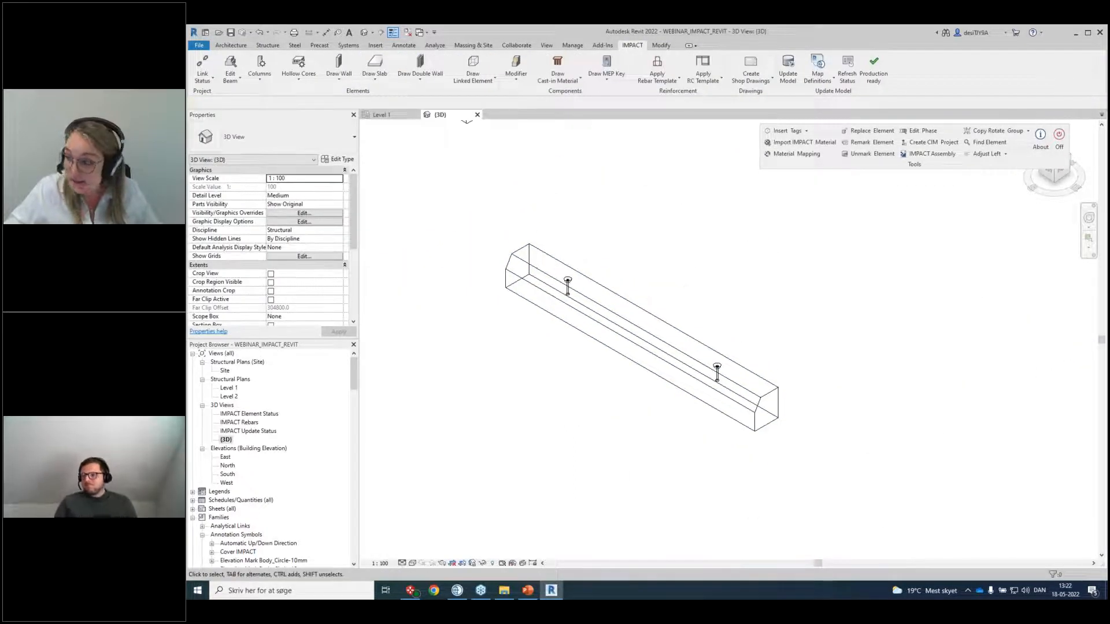
click(661, 321)
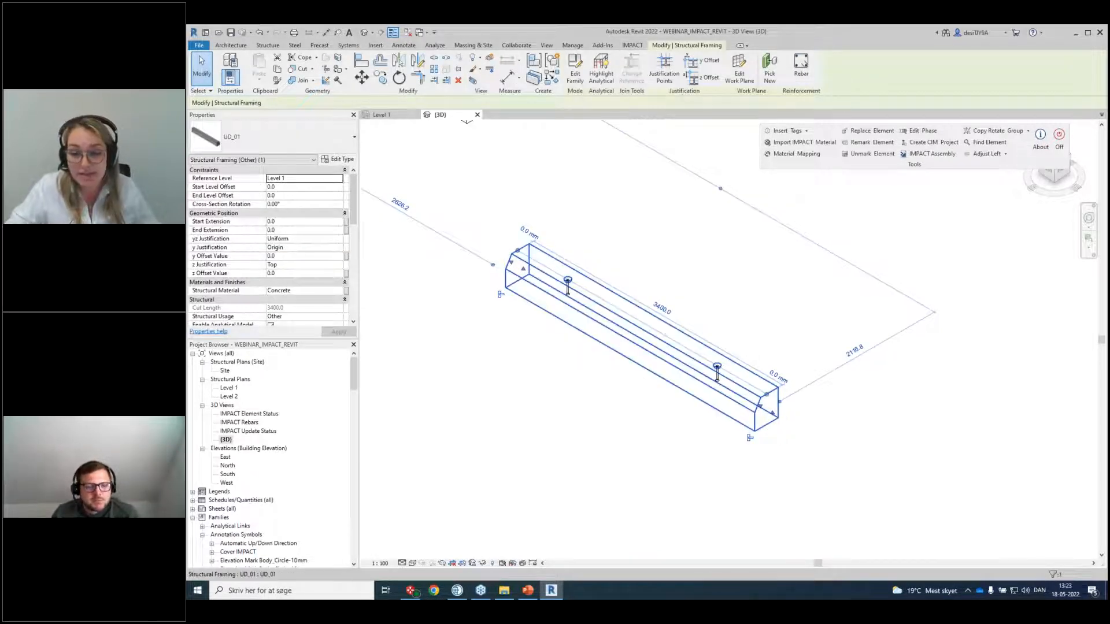
click(662, 309)
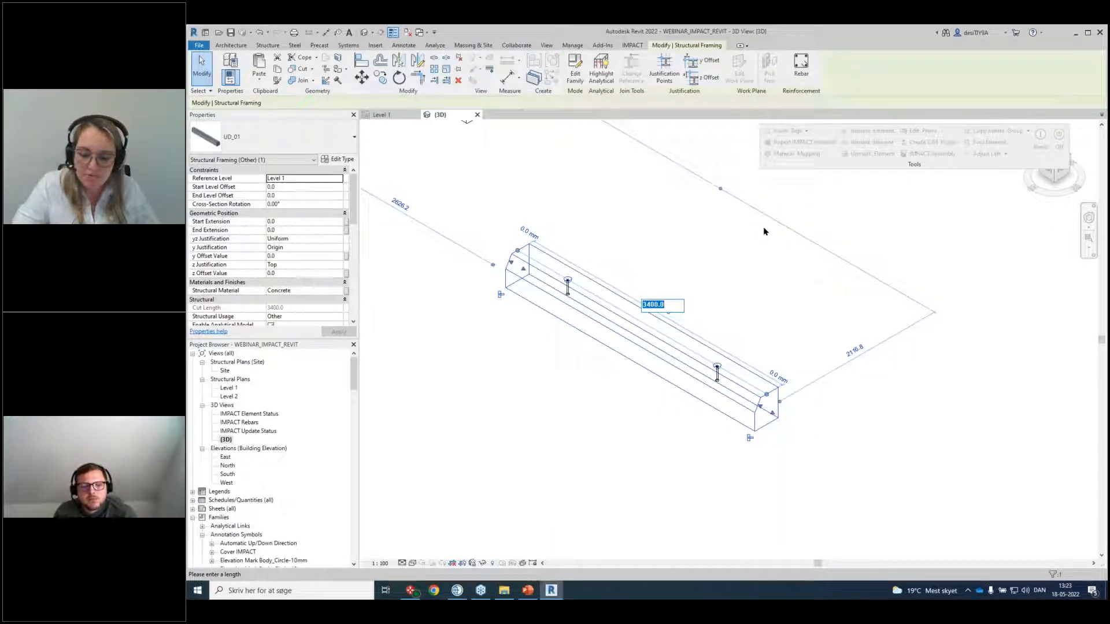
text(36)
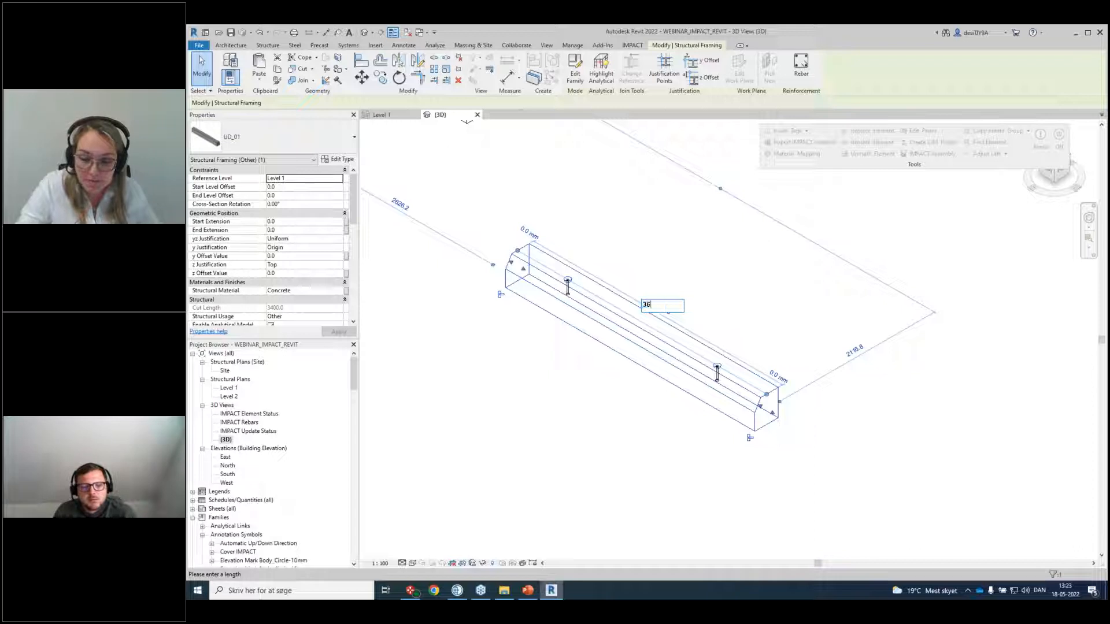
text(00)
key(Return)
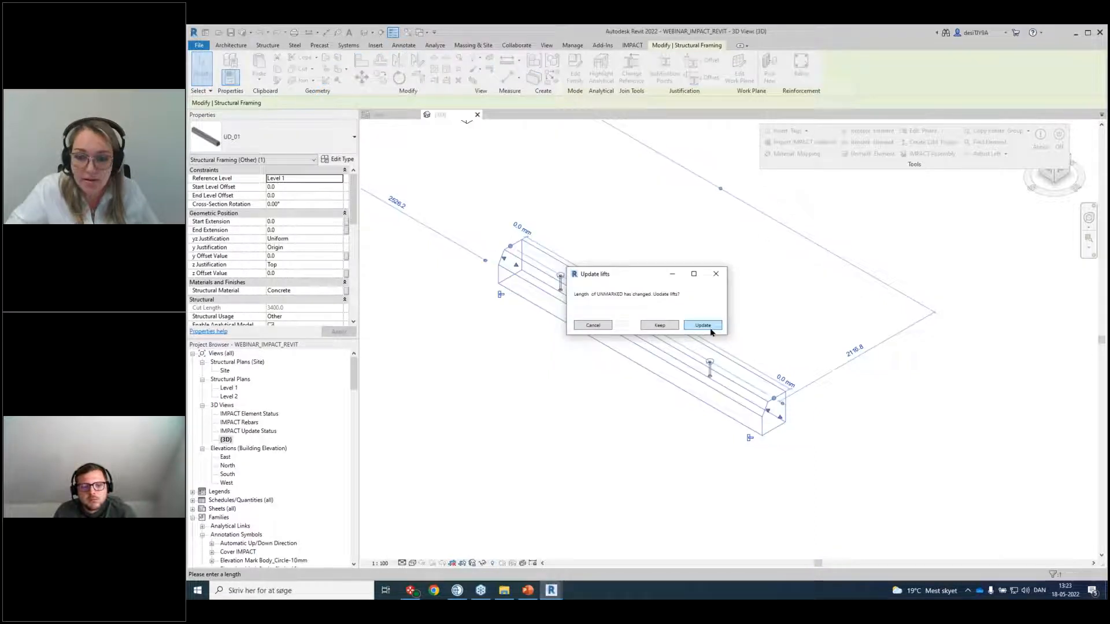
drag(659, 275, 774, 252)
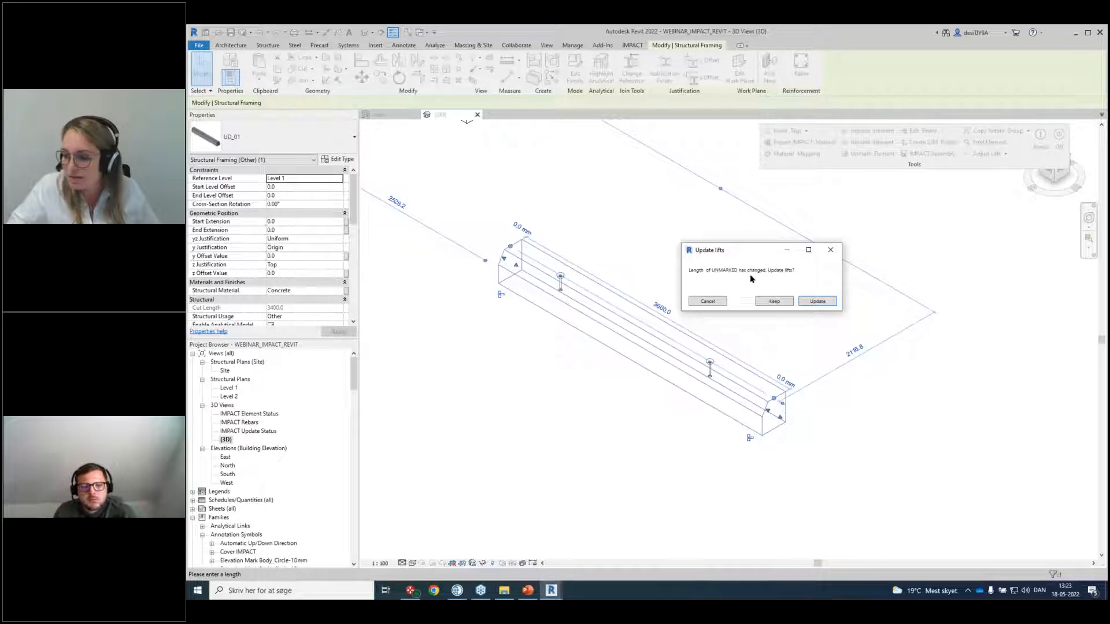
click(817, 301)
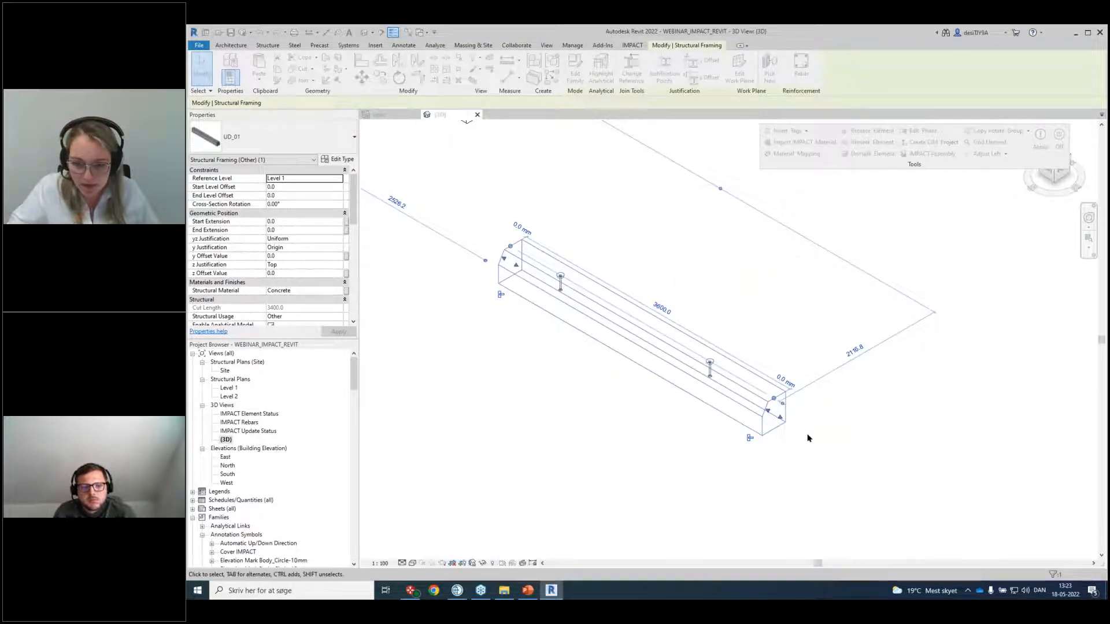
click(479, 396)
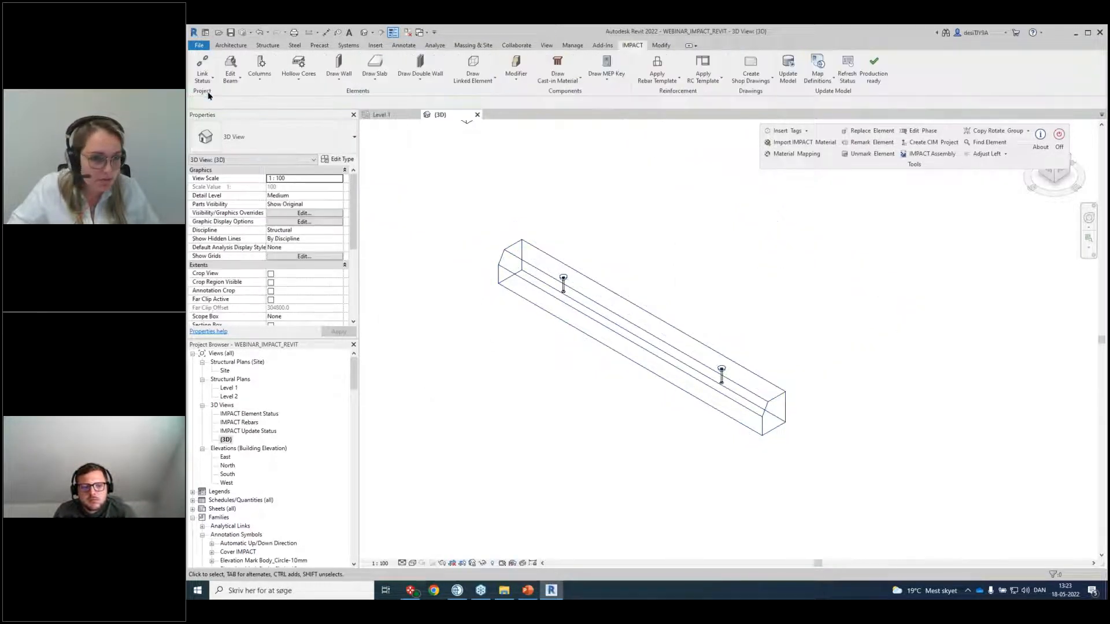
Review the IMPACT general lift settings that control when lifts update on length and weight changes.
click(203, 74)
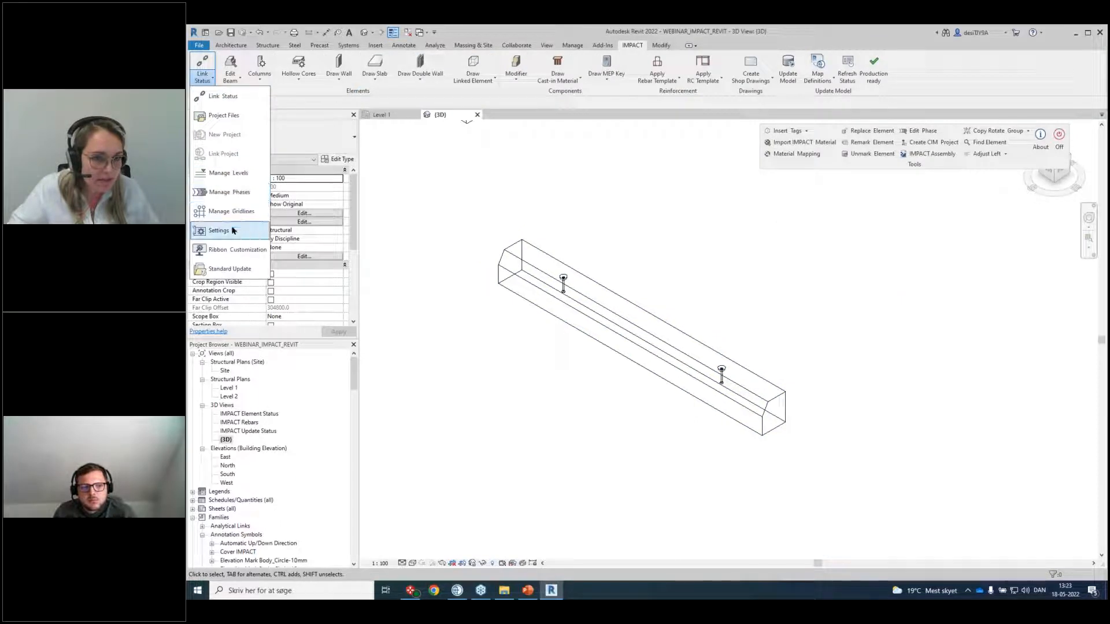
click(233, 230)
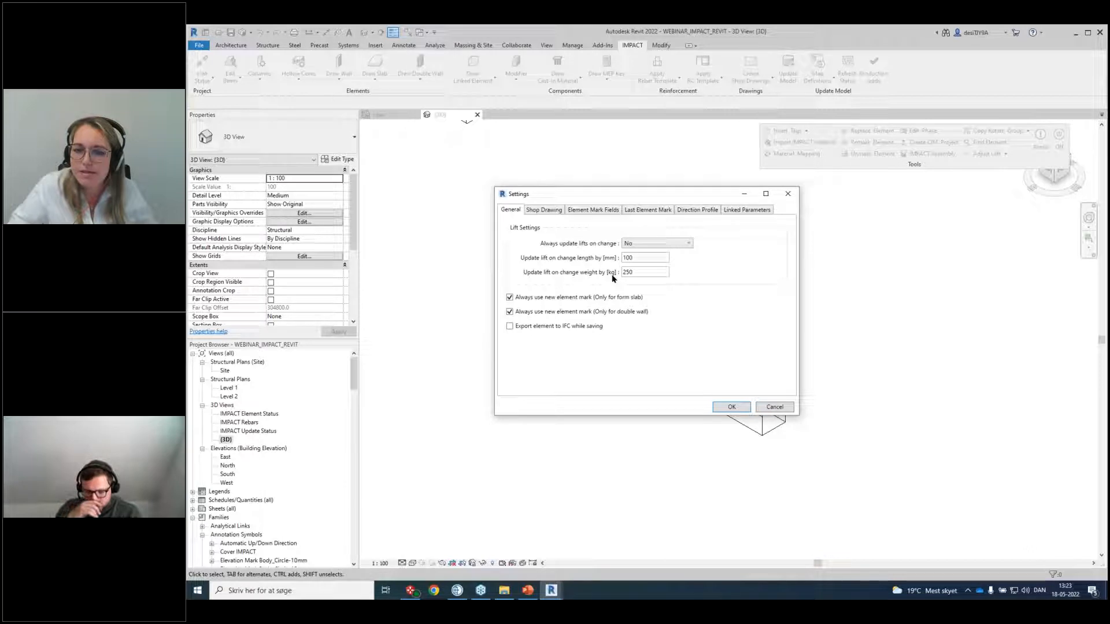
click(733, 407)
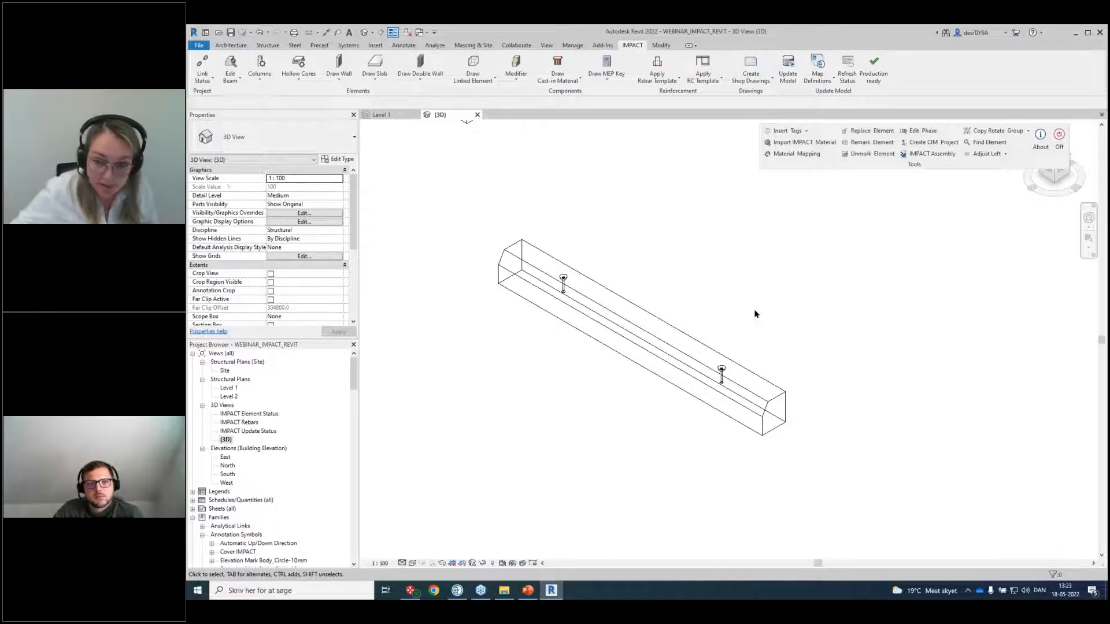
Select the lifter near the beam's front end and check its distance from the beam end.
scroll(731, 364, up, 3)
middle_drag(738, 267, 759, 297)
click(732, 408)
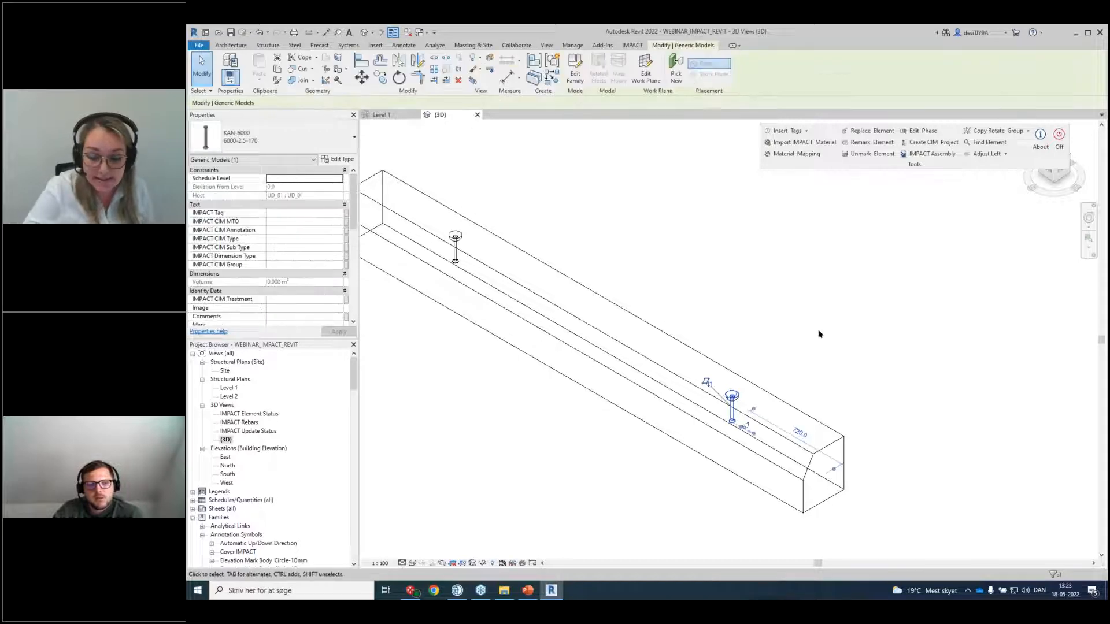
Delete the lifter near the UD_01 beam's front end and bring it back with Restore Lift.
key(Delete)
scroll(823, 332, down, 3)
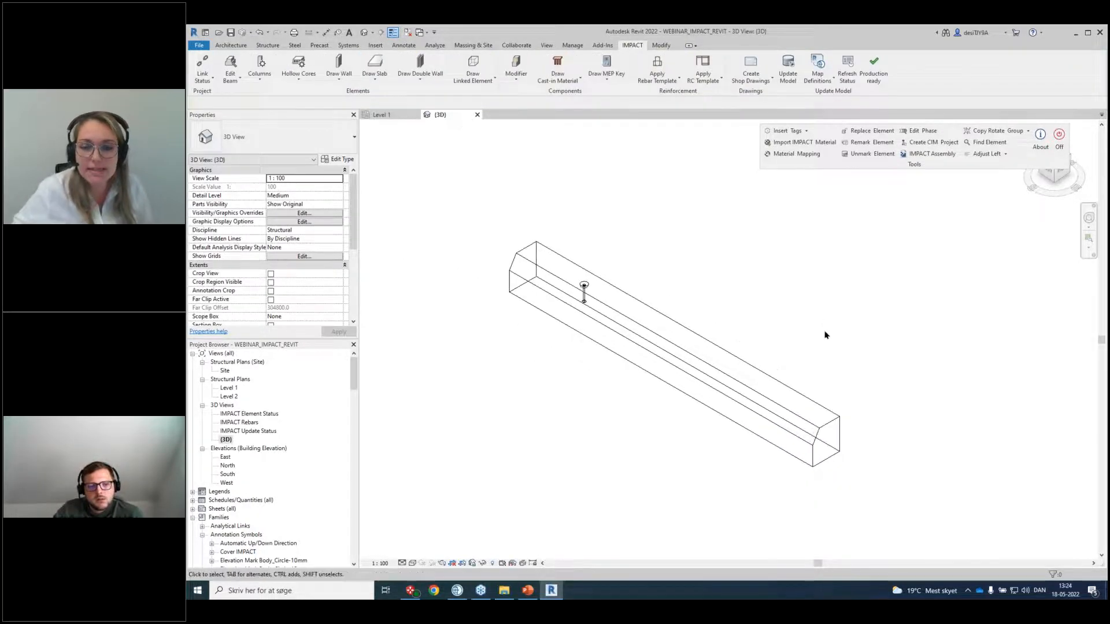
click(678, 79)
click(563, 86)
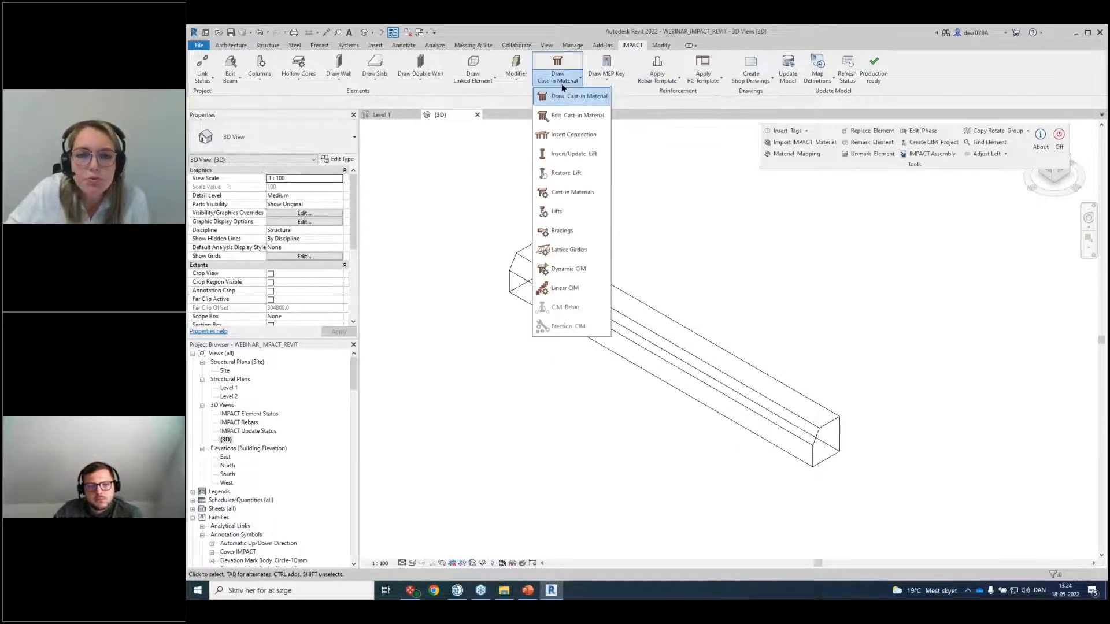
click(592, 174)
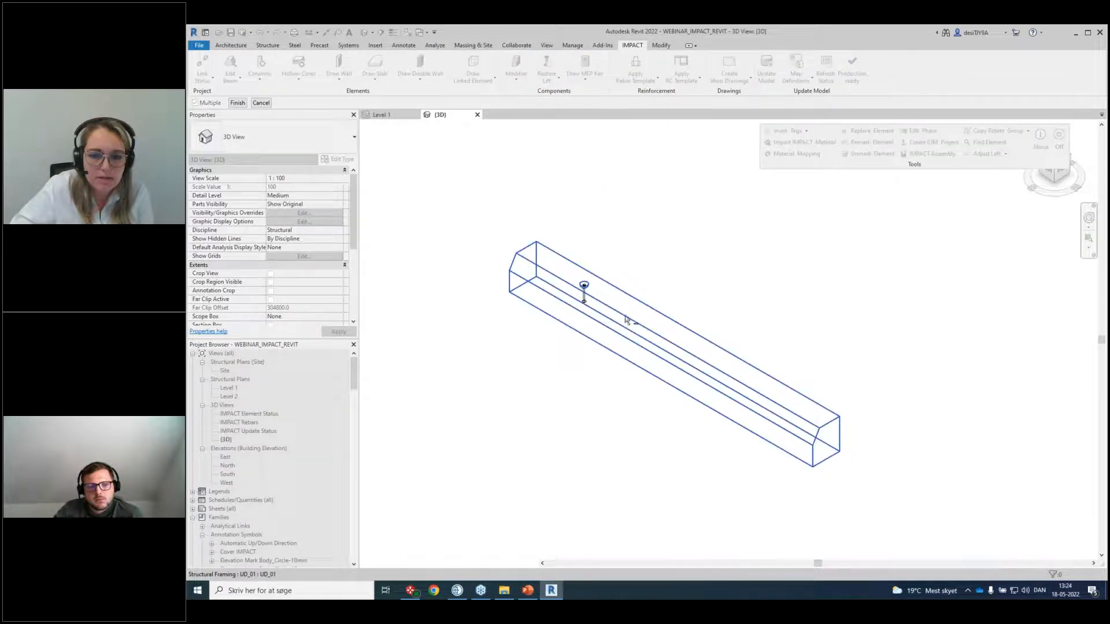
click(238, 103)
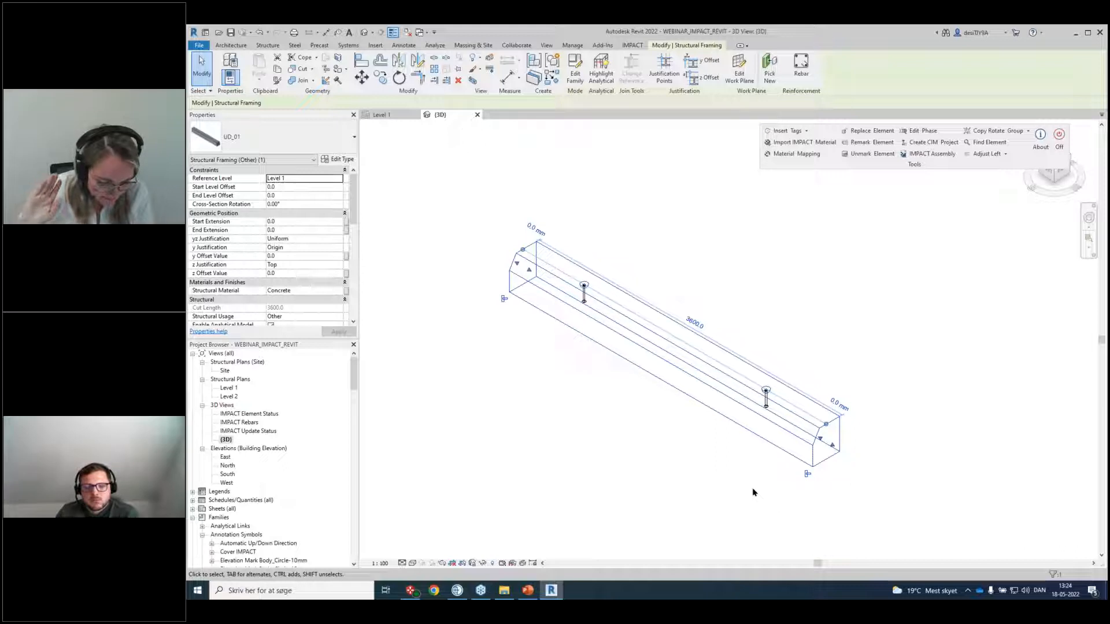
click(676, 241)
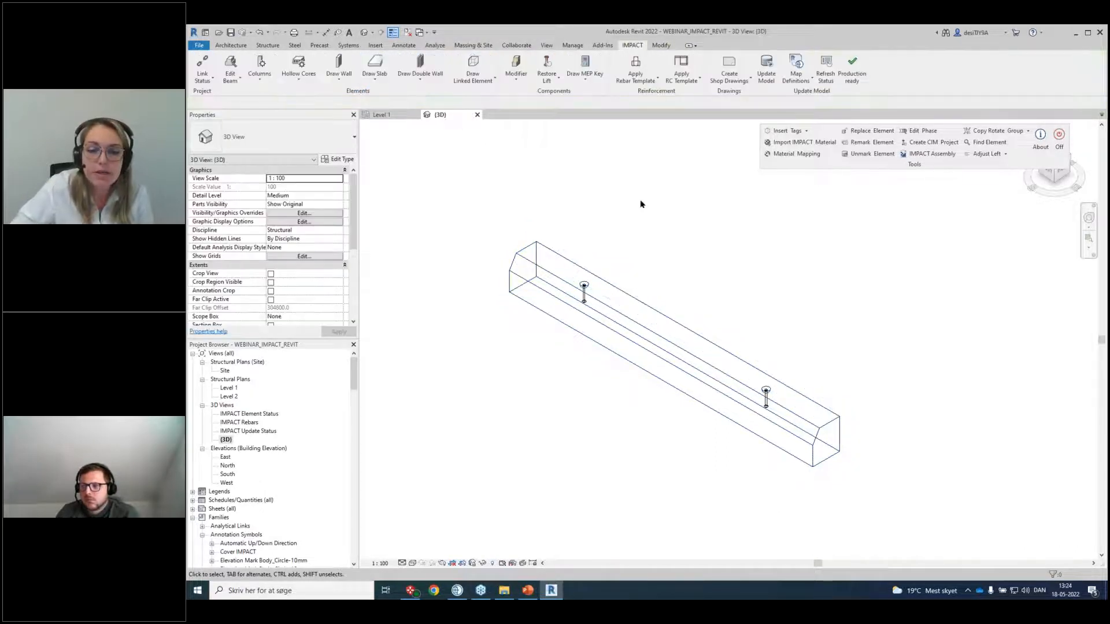
Try to update the UD_01 beam's lifts to 4 lift points with Insert/Update Lift, without overriding the family settings.
click(552, 81)
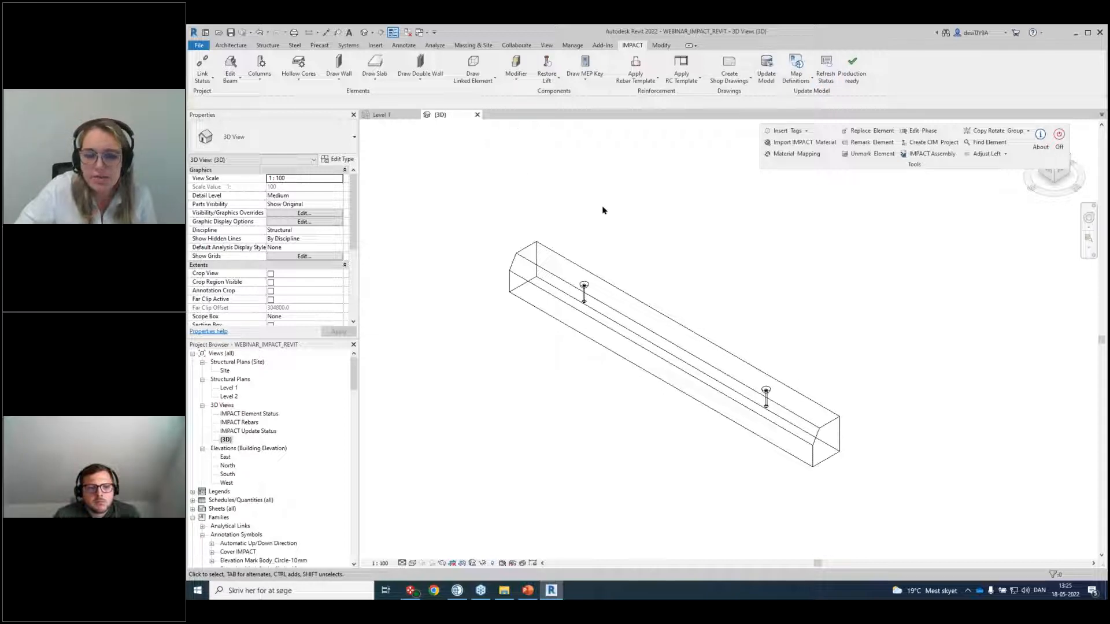
click(547, 78)
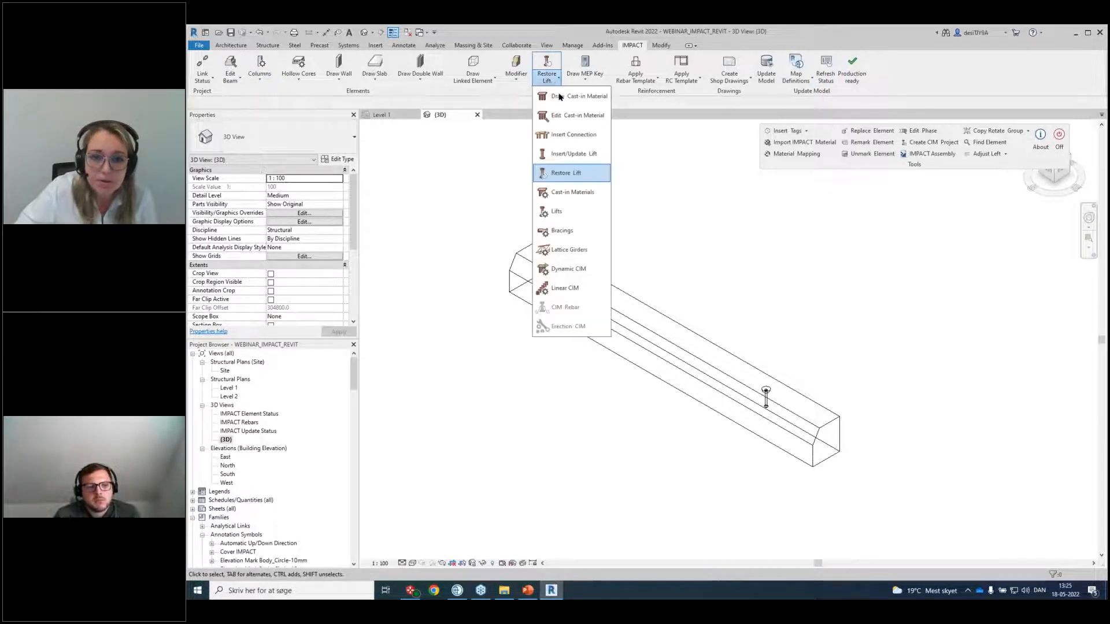
click(588, 154)
click(630, 297)
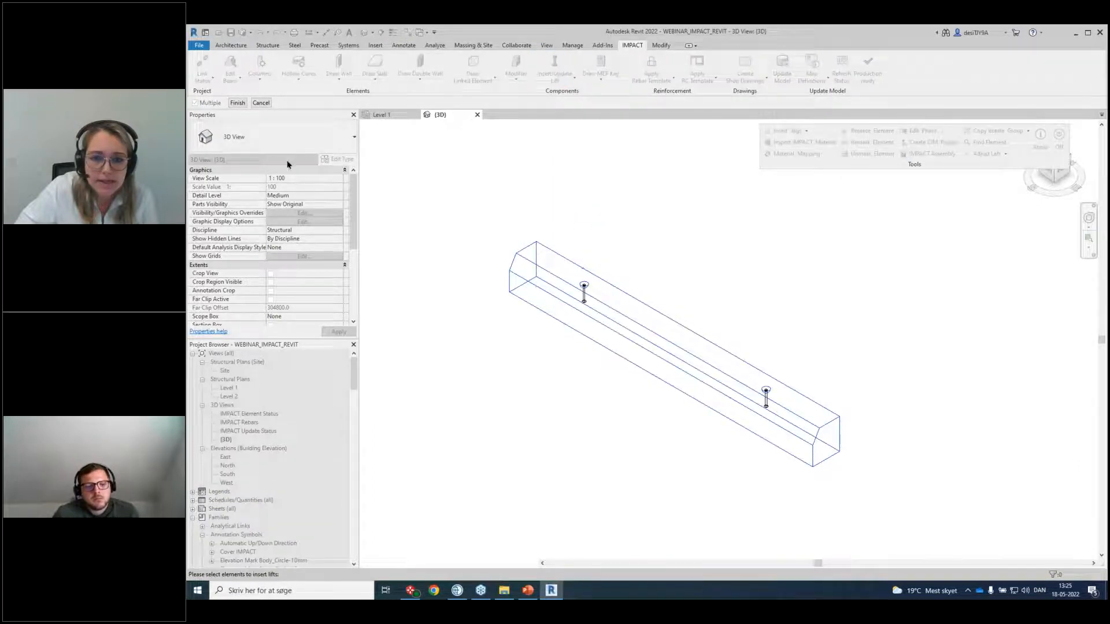
click(238, 102)
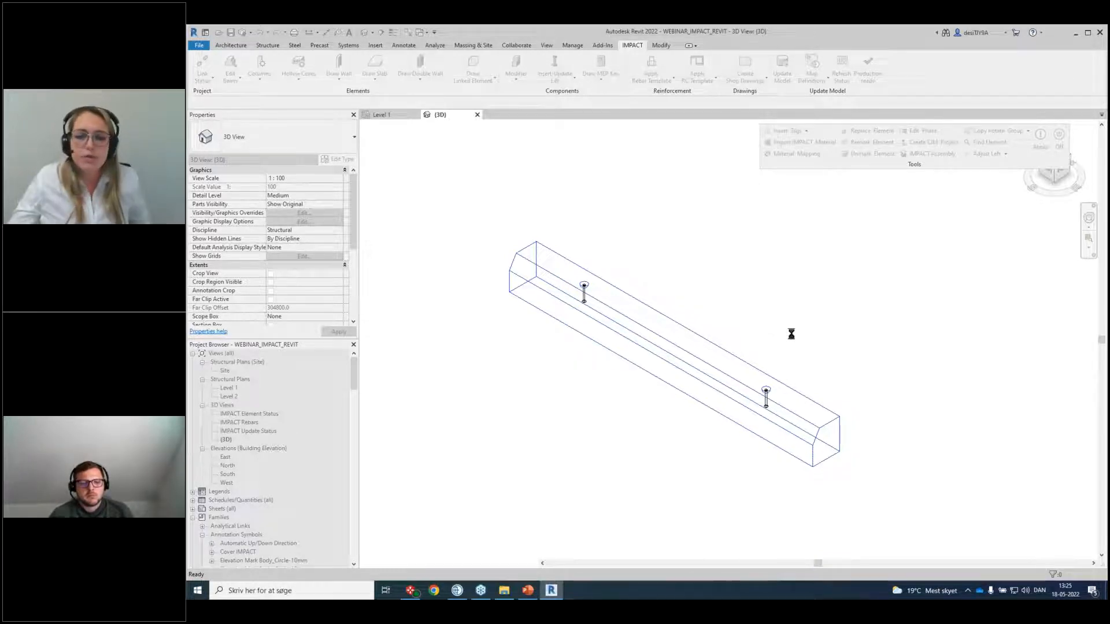
drag(625, 262, 751, 216)
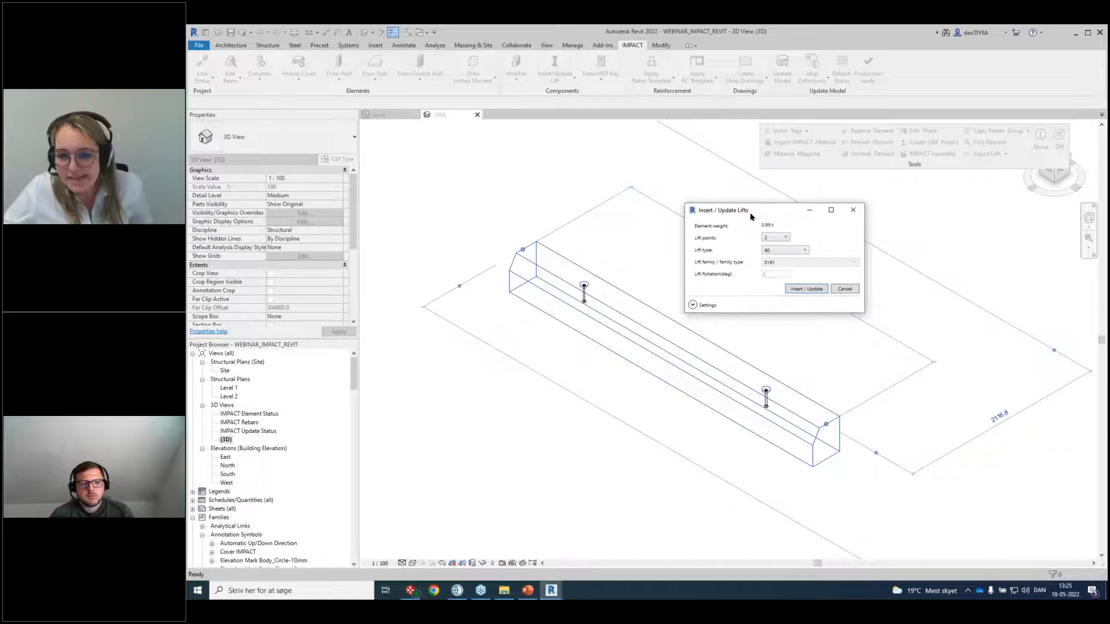
click(785, 237)
click(782, 260)
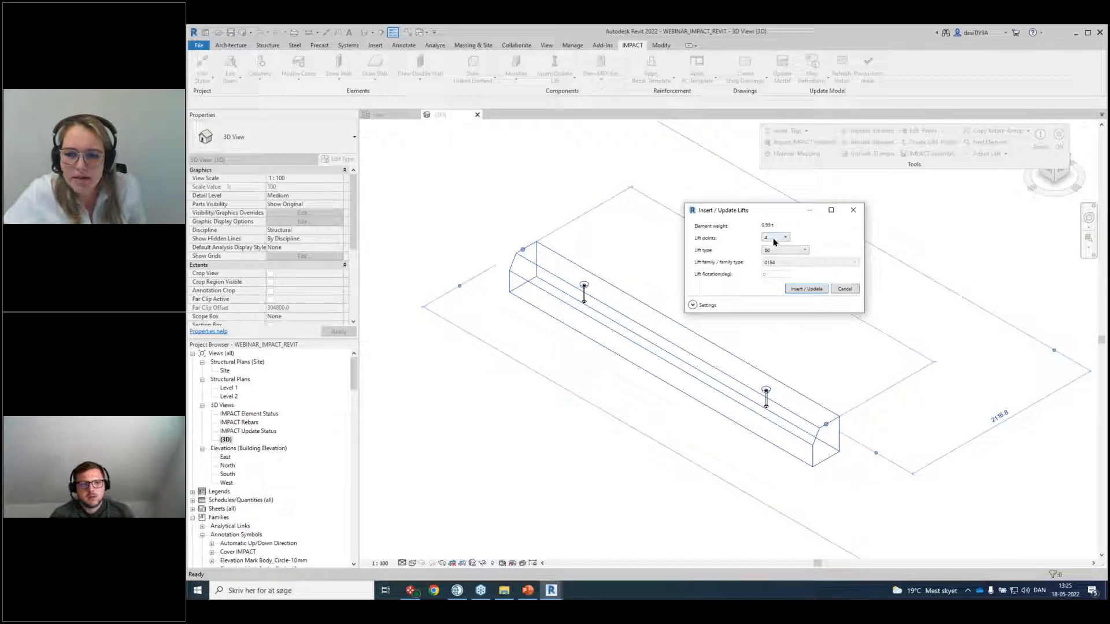
click(804, 290)
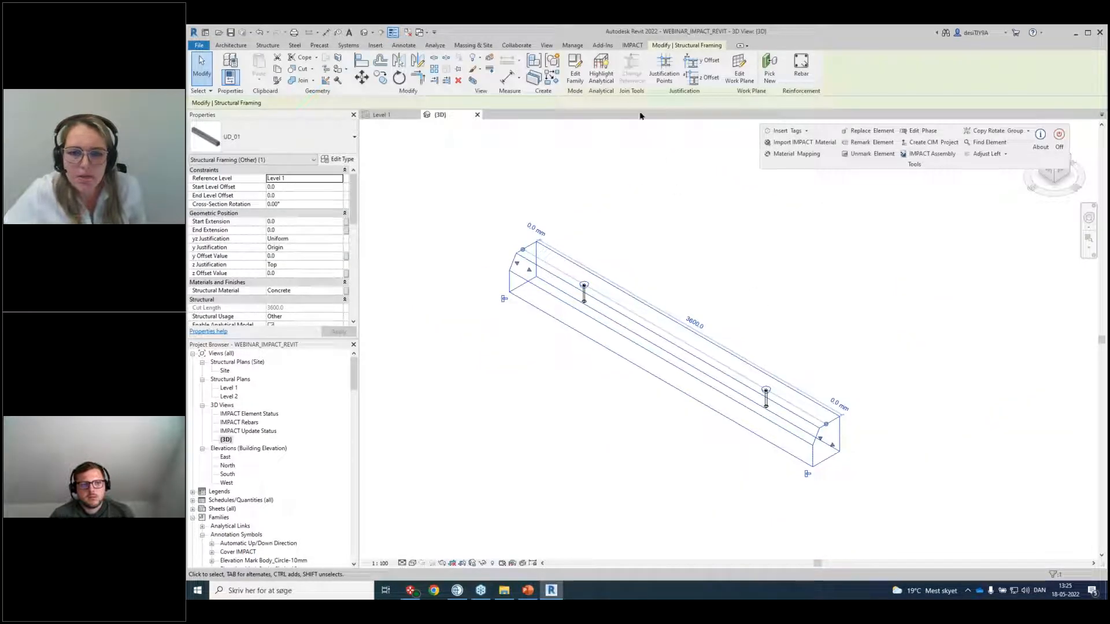
Update the UD_01 beam's lifts with family settings overridden, using 4 lift points and lift family type 0154.
click(632, 46)
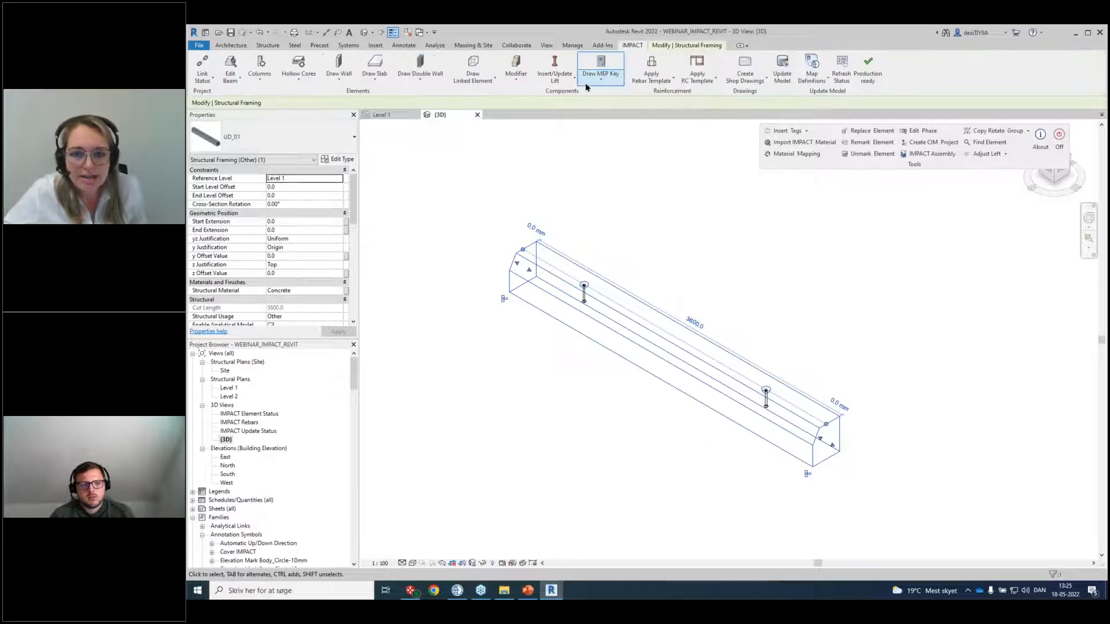
click(561, 82)
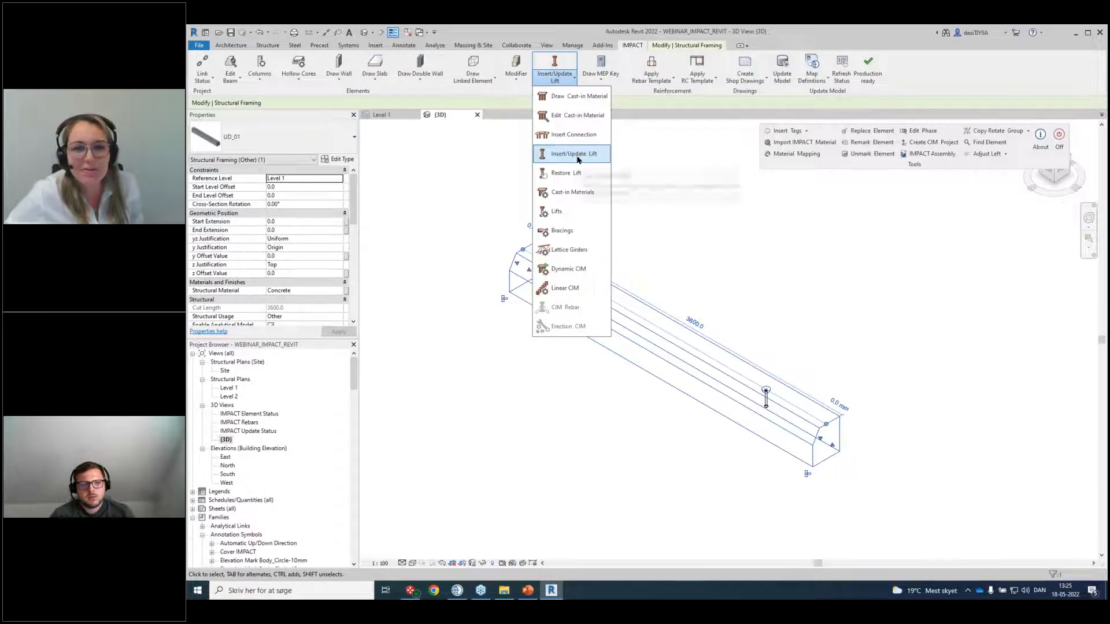
click(579, 156)
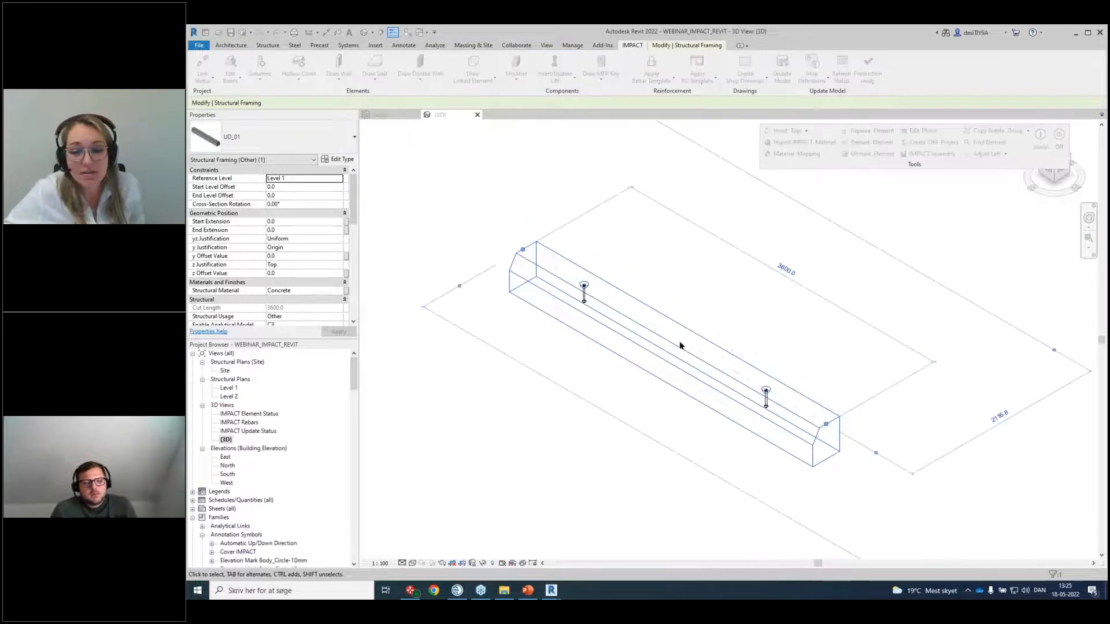
drag(639, 253, 717, 154)
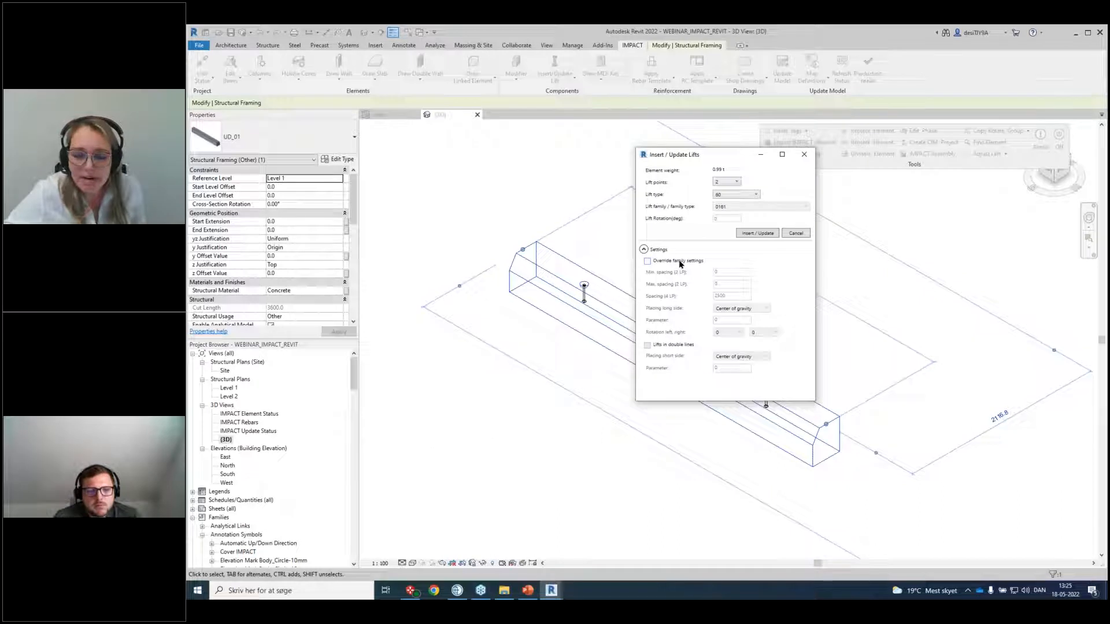
click(680, 265)
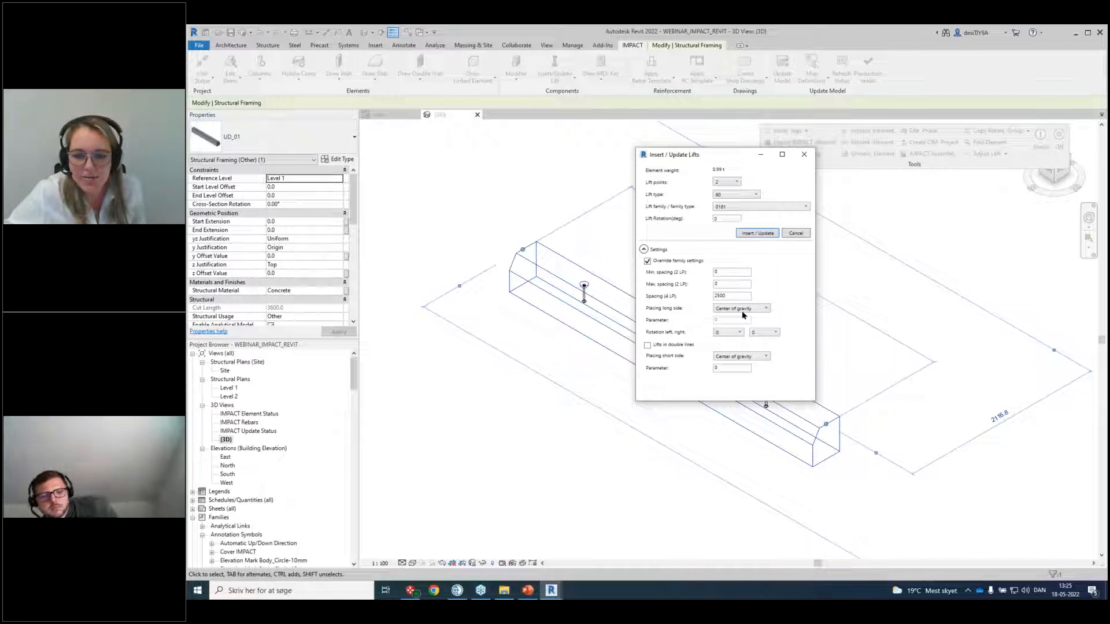
click(736, 182)
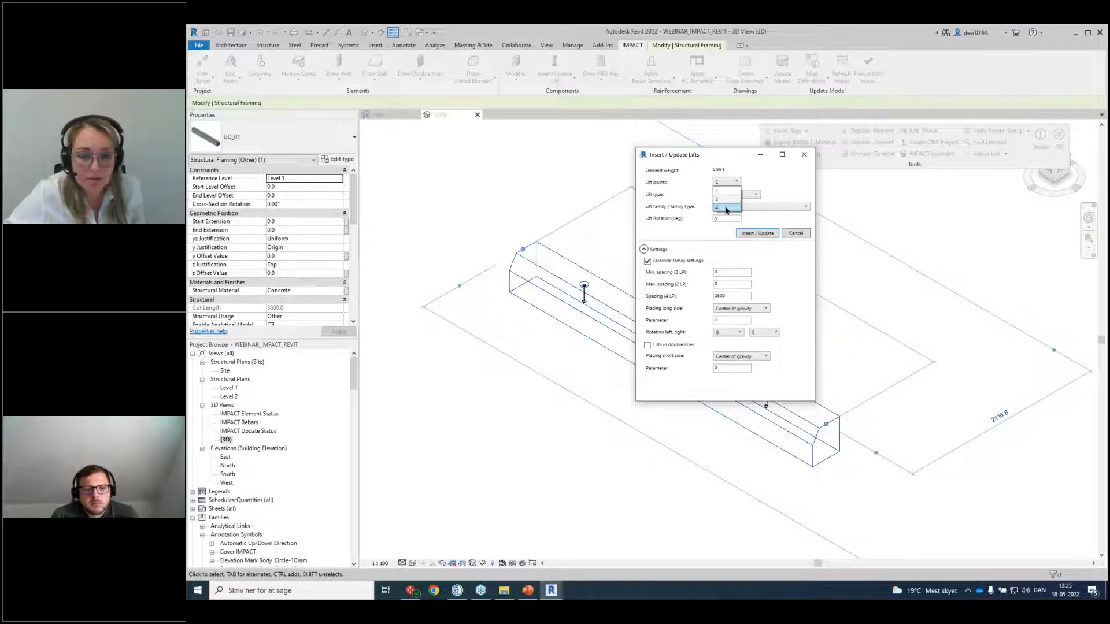
click(727, 208)
click(755, 208)
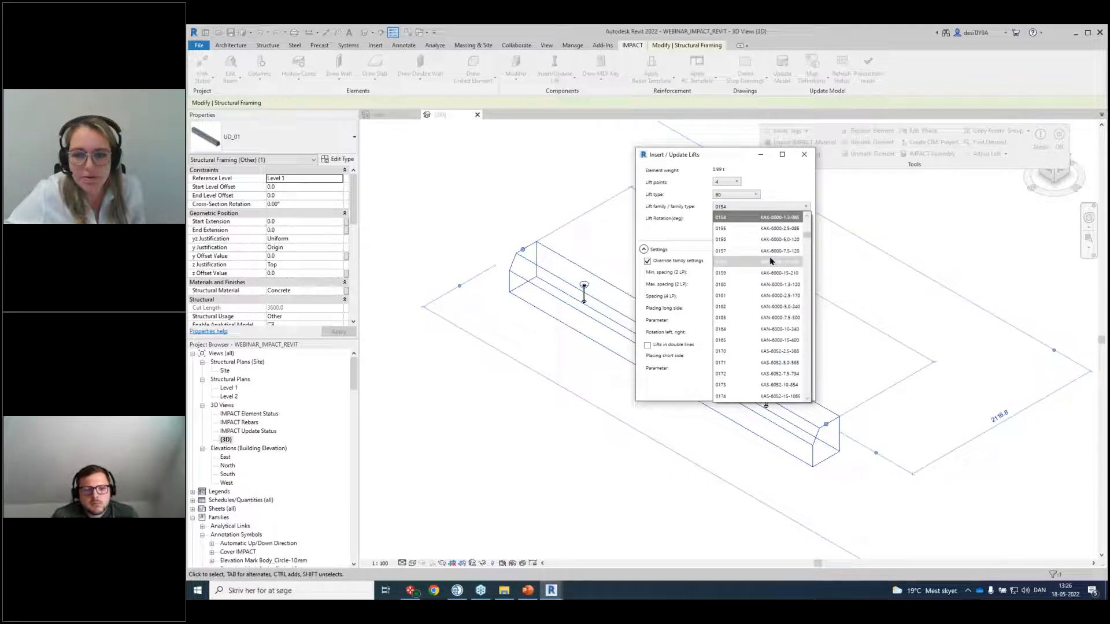
scroll(771, 261, up, 2)
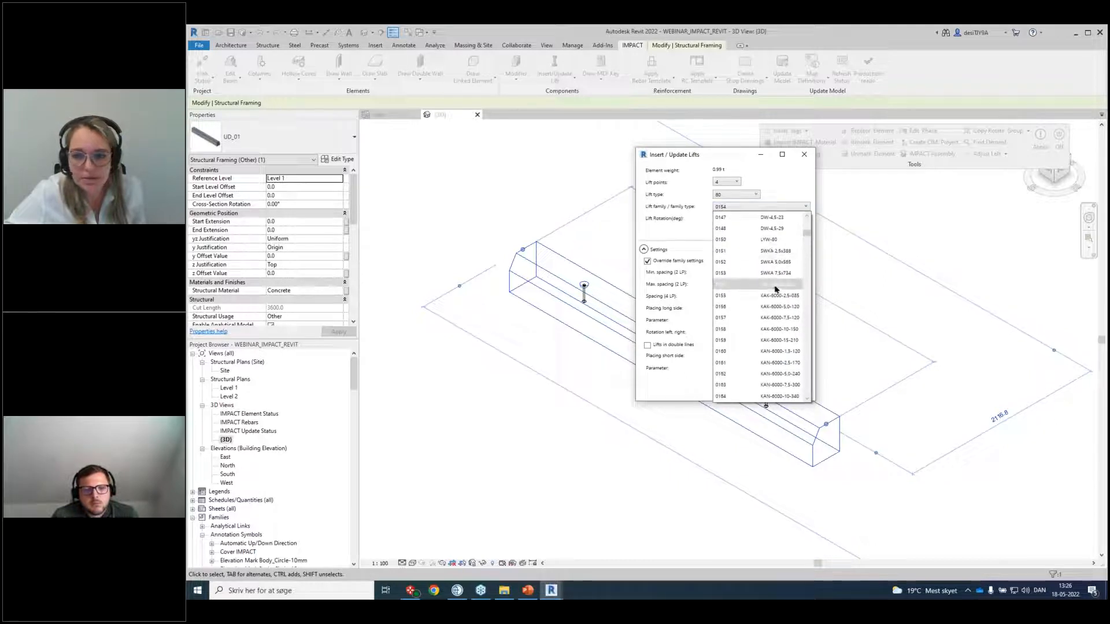
click(775, 287)
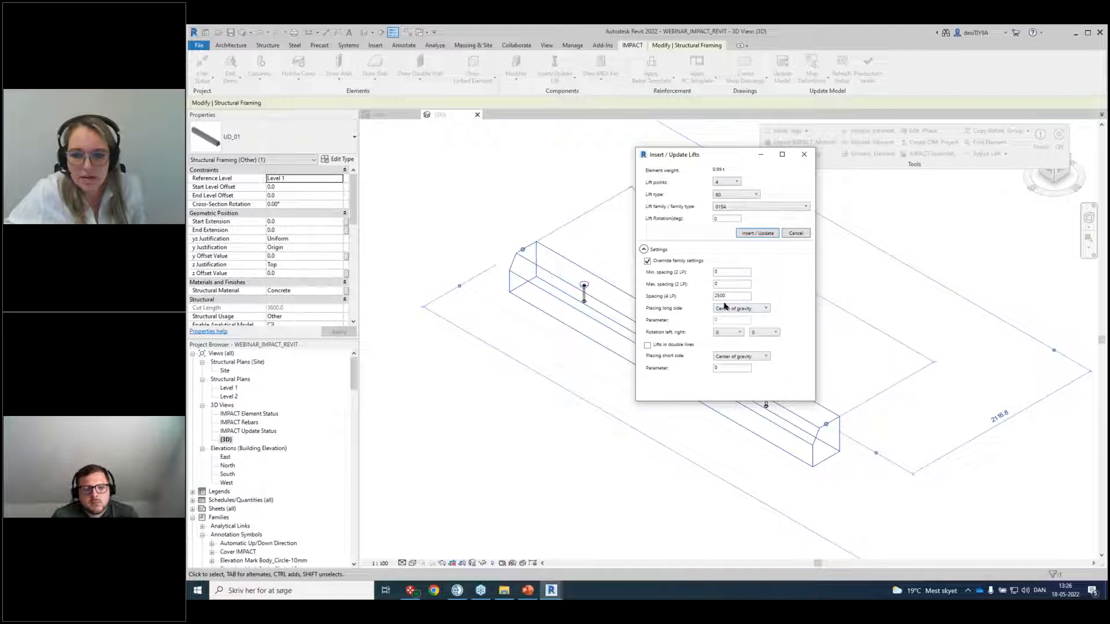
click(754, 234)
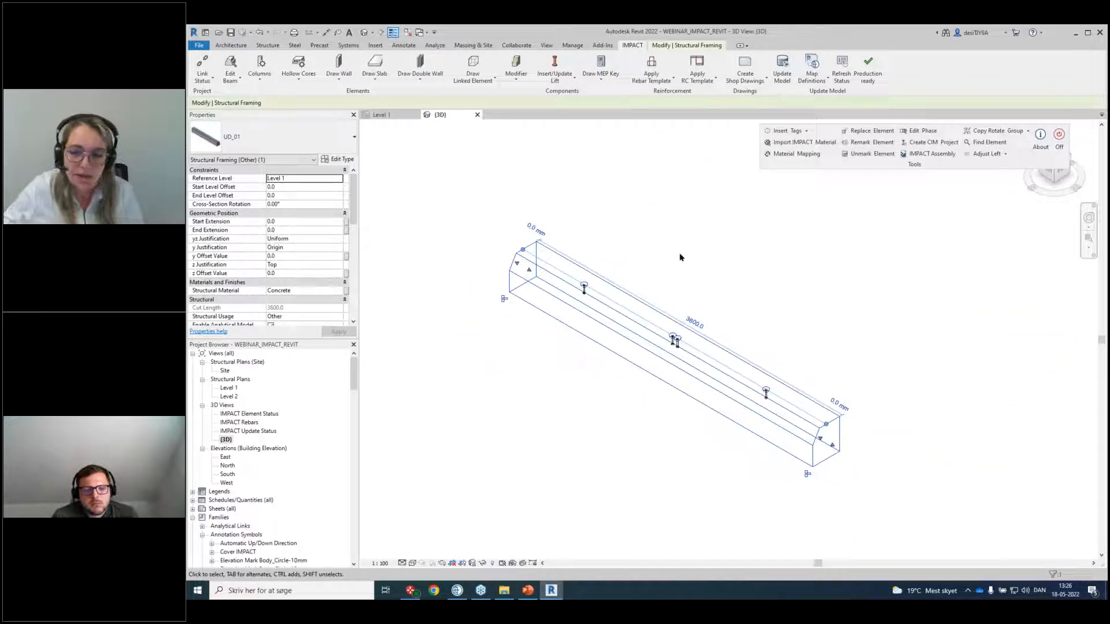
Run Insert/Update Lift on the UD_01 beam again with its default settings to return it to two lifters.
click(556, 78)
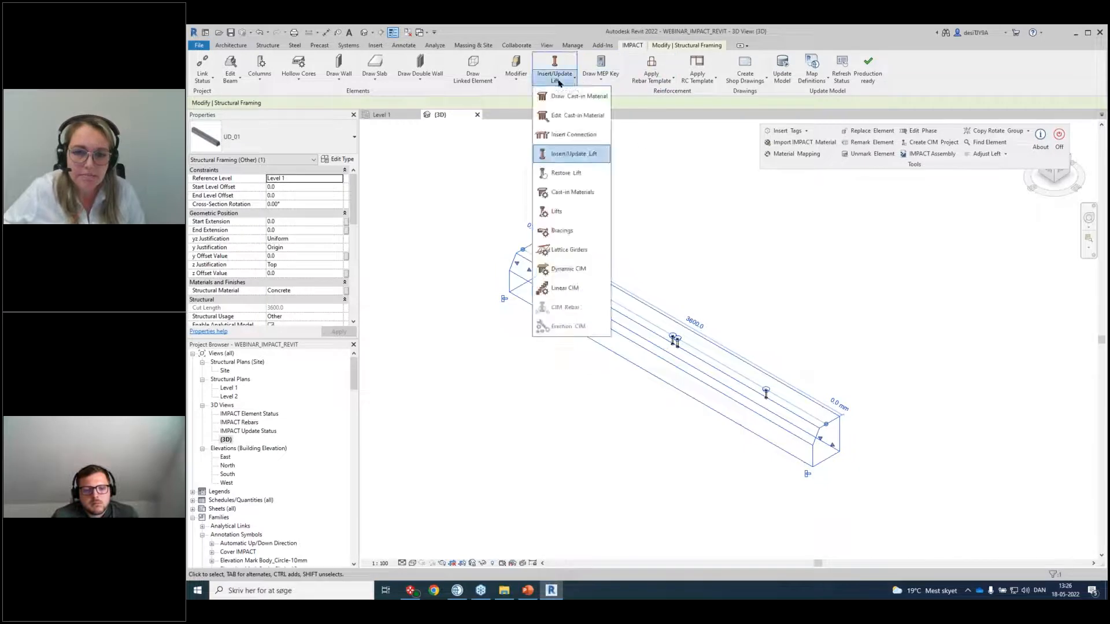
click(591, 155)
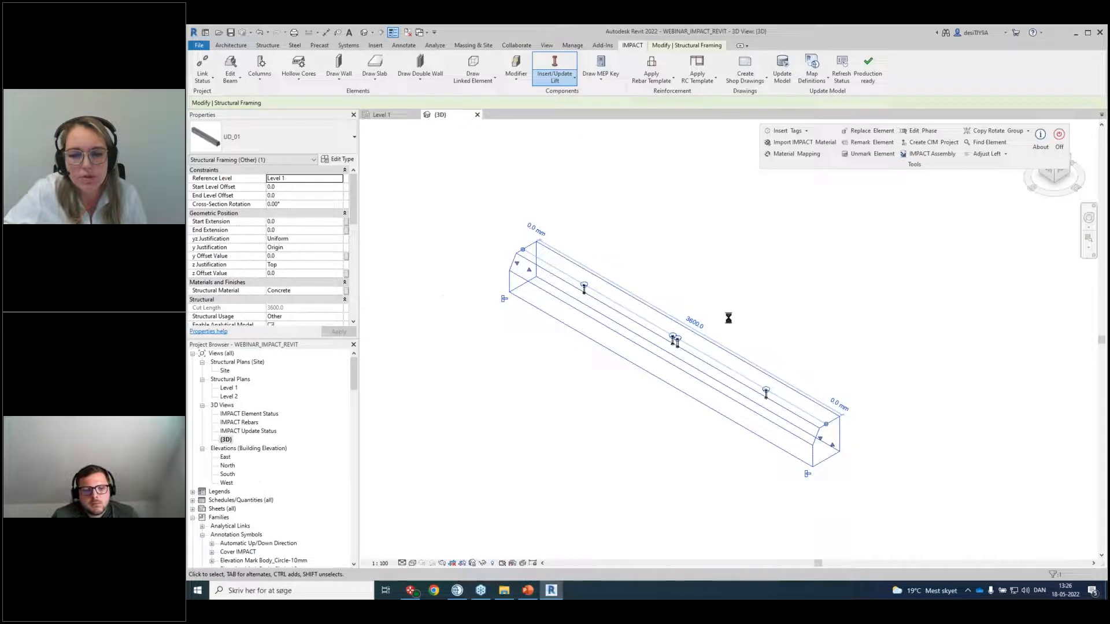
drag(657, 230, 809, 198)
click(820, 268)
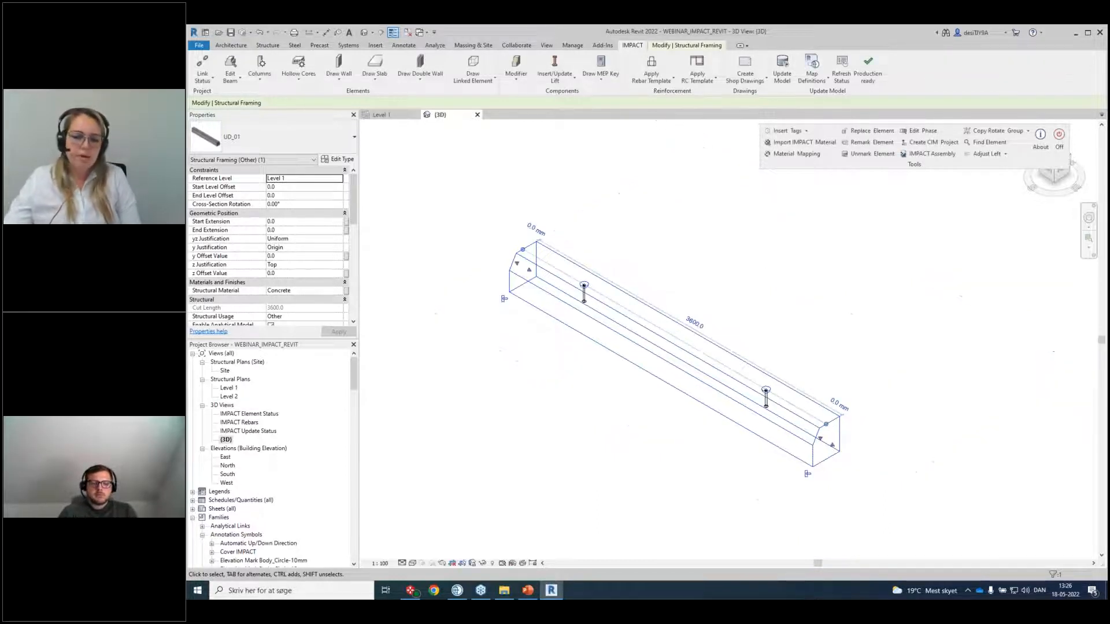
Look over both beams and select the rectangular beam to examine its section and lifter placement.
scroll(628, 312, down, 2)
scroll(605, 374, down, 3)
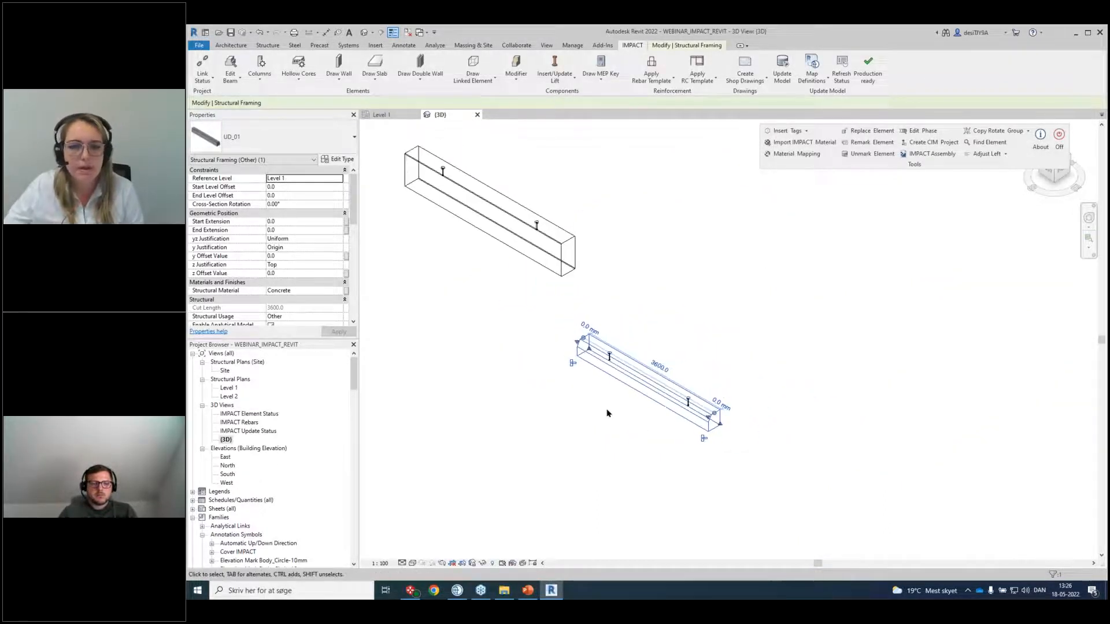
click(614, 435)
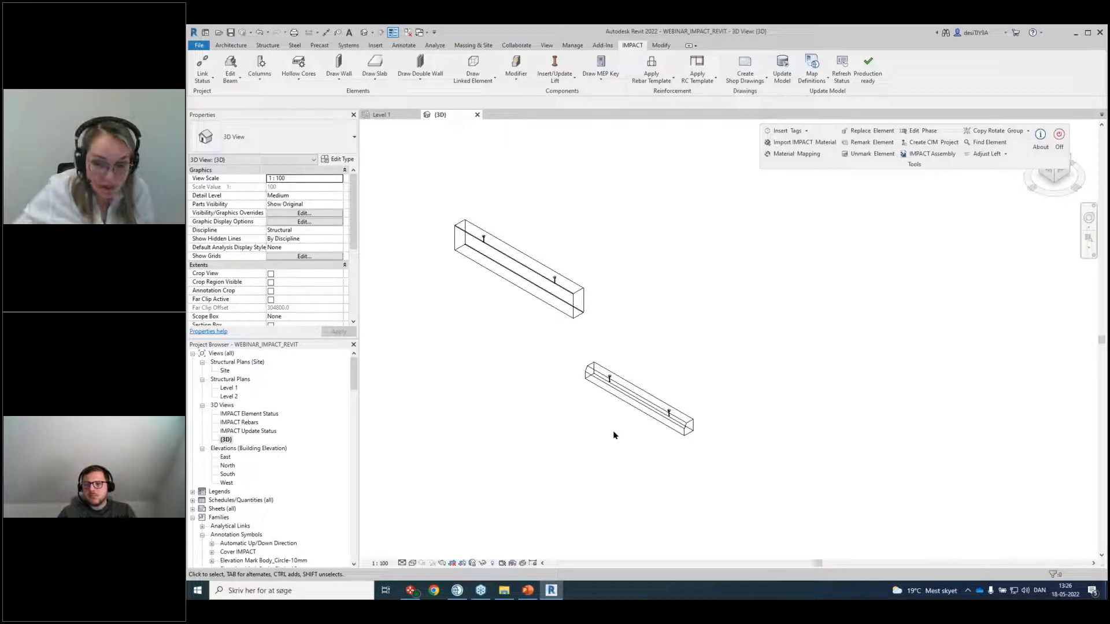
scroll(505, 249, up, 4)
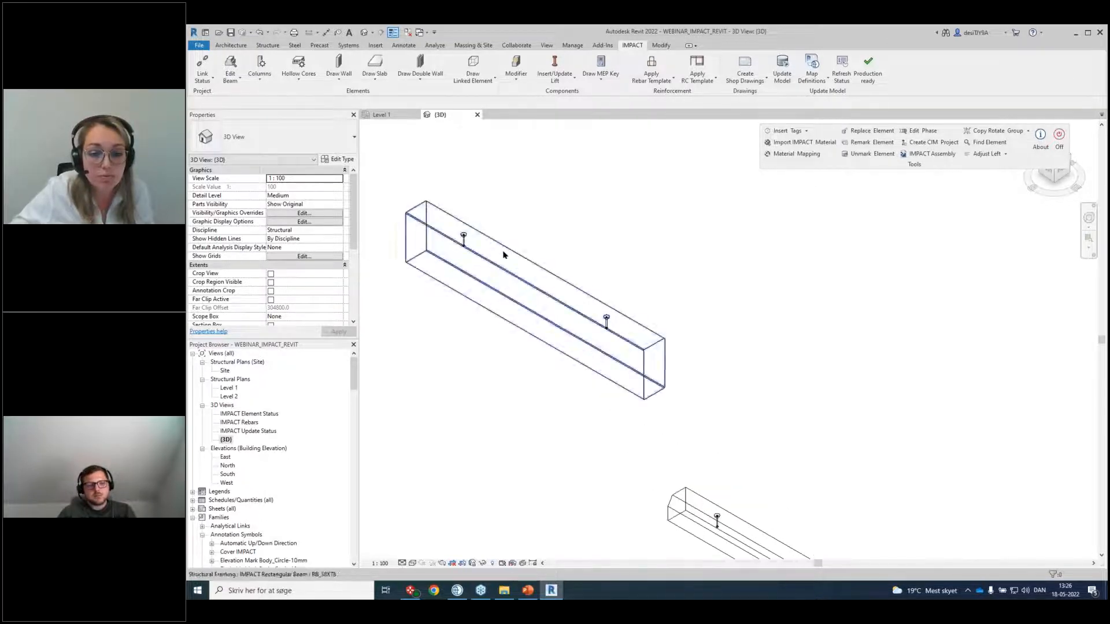
click(505, 250)
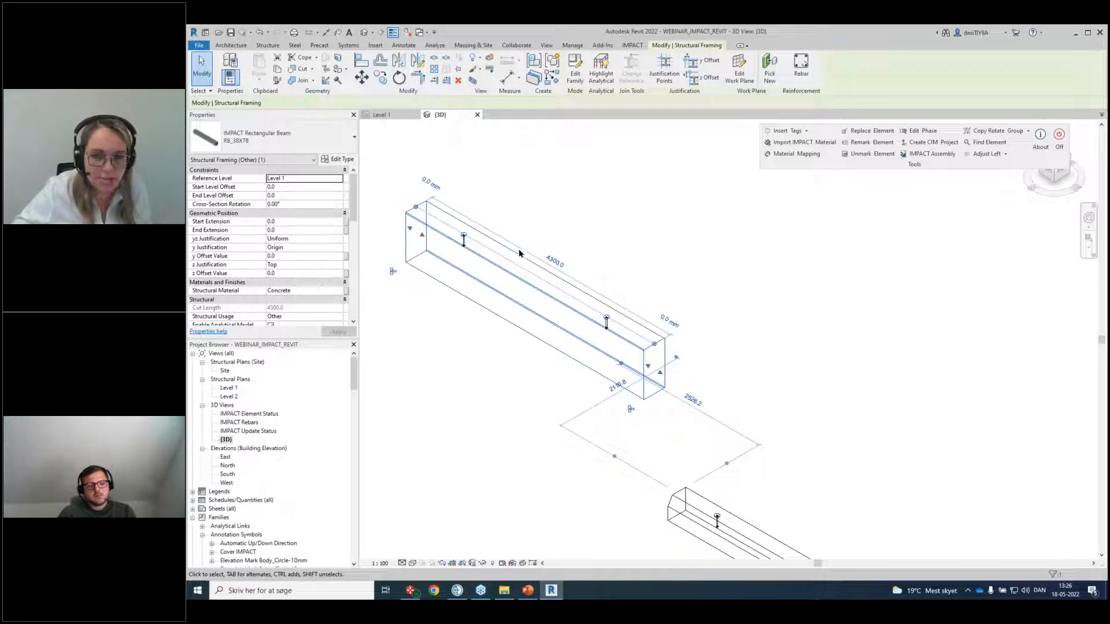
scroll(501, 324, down, 3)
click(499, 347)
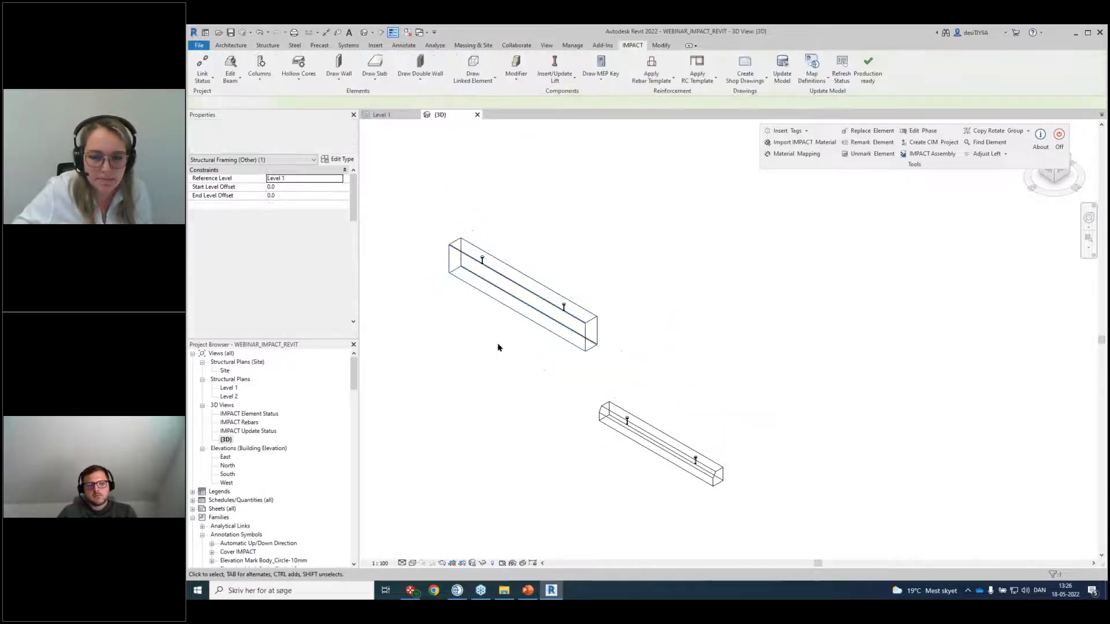
Examine the UD_01 beam, its section shape and its two lifters from several viewing angles.
middle_drag(499, 347, 458, 215)
scroll(622, 241, down, 2)
scroll(621, 242, up, 4)
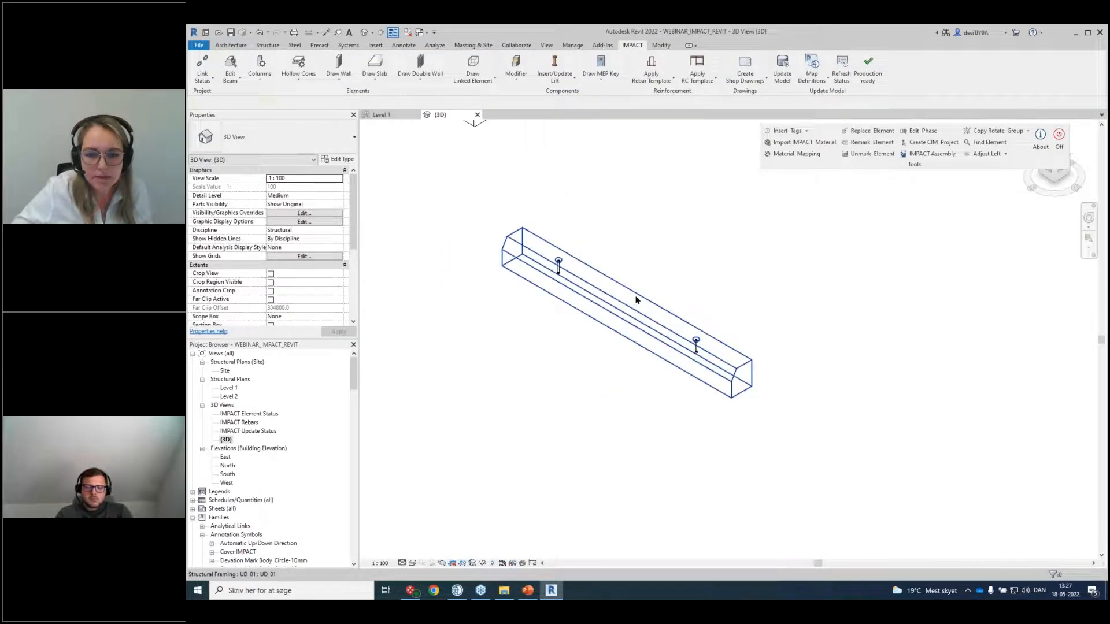
click(636, 300)
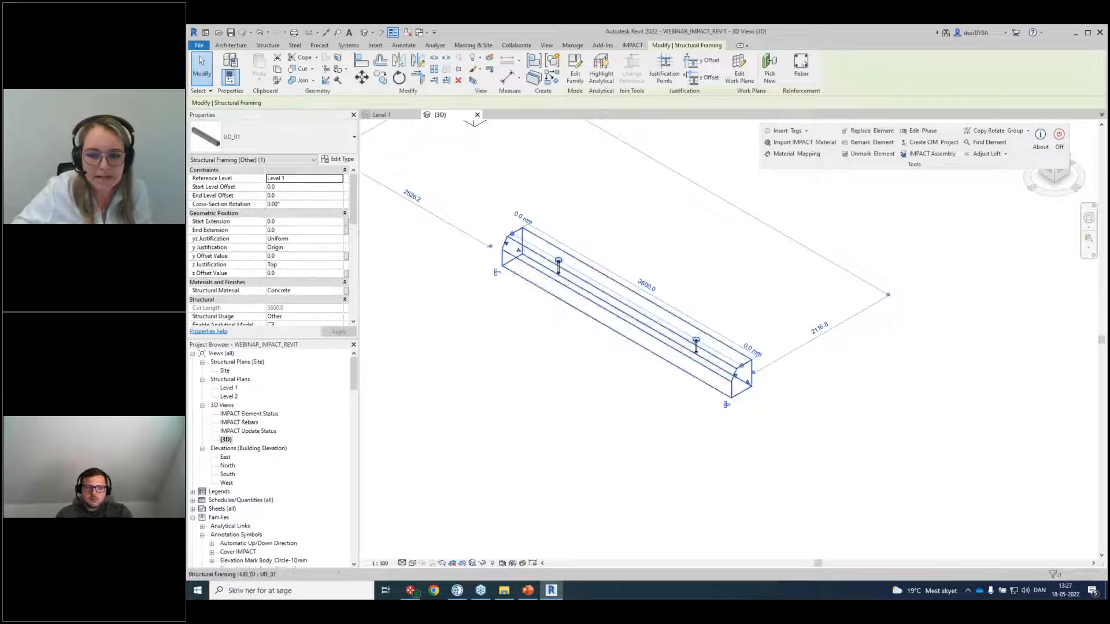
scroll(743, 403, down, 3)
shift+middle_drag(659, 384, 698, 376)
scroll(698, 373, up, 3)
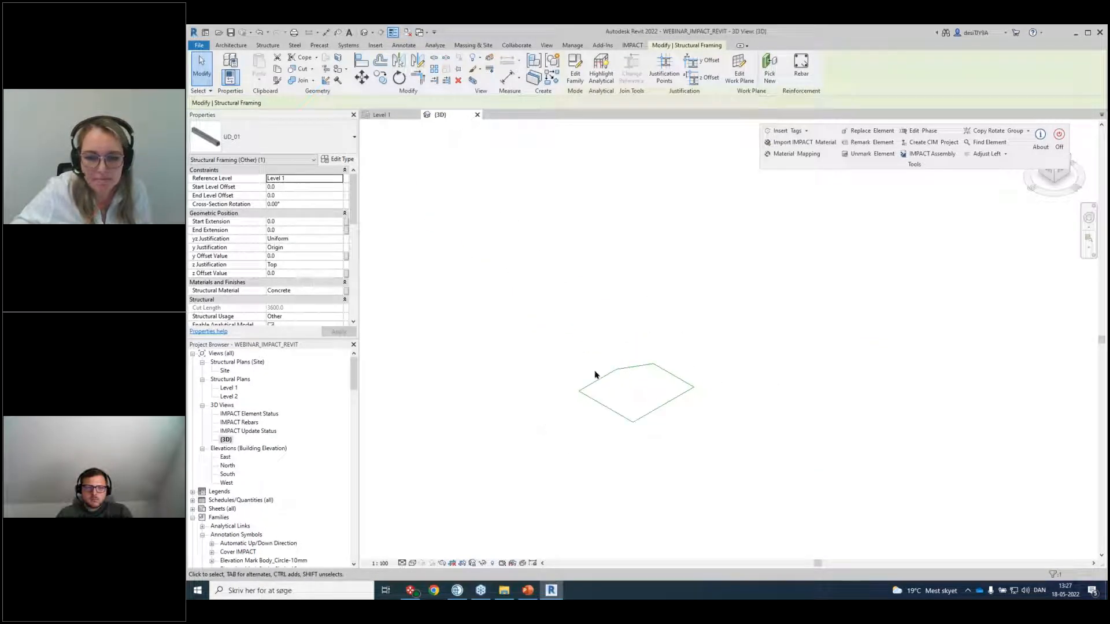
scroll(577, 371, down, 2)
shift+middle_drag(577, 372, 686, 374)
scroll(486, 306, up, 5)
scroll(520, 312, up, 5)
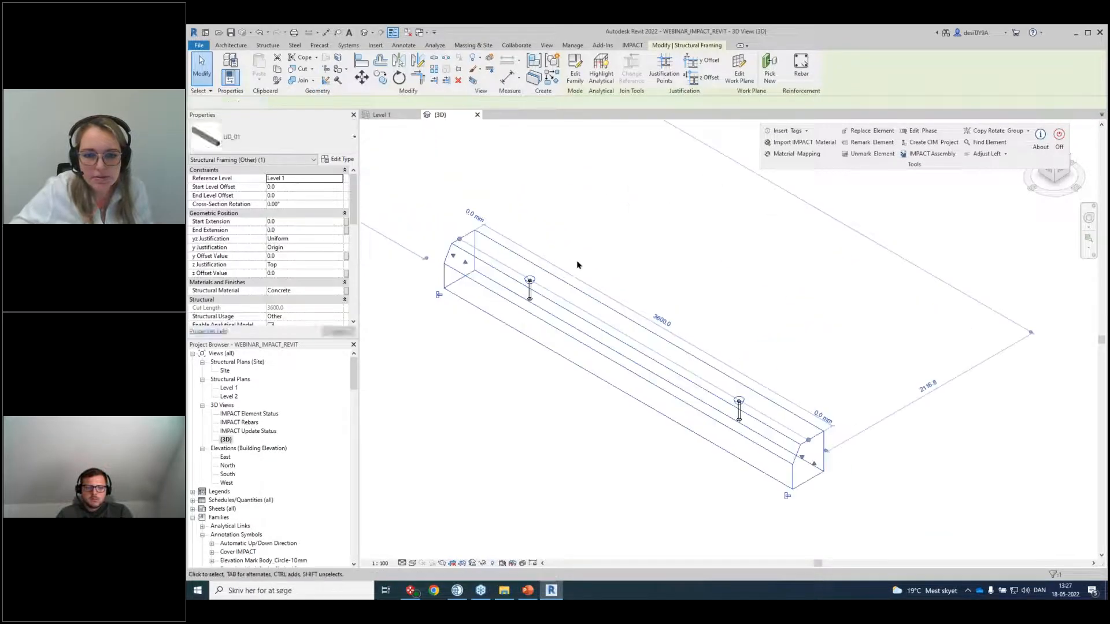
click(528, 348)
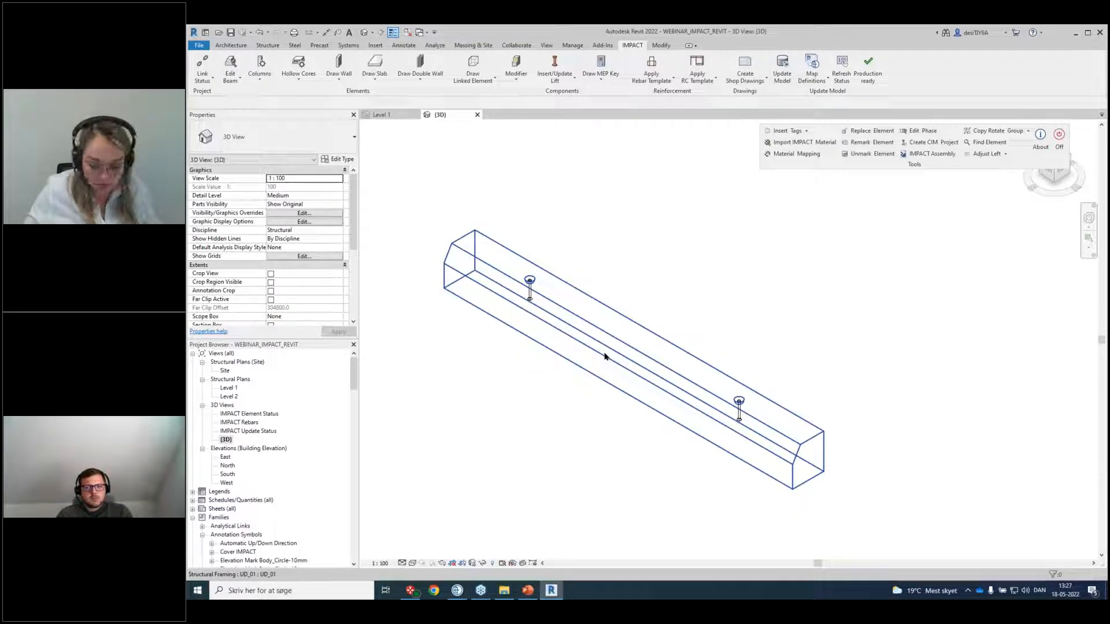
Open the column section definitions and switch the current selection to Project.
scroll(661, 280, down, 4)
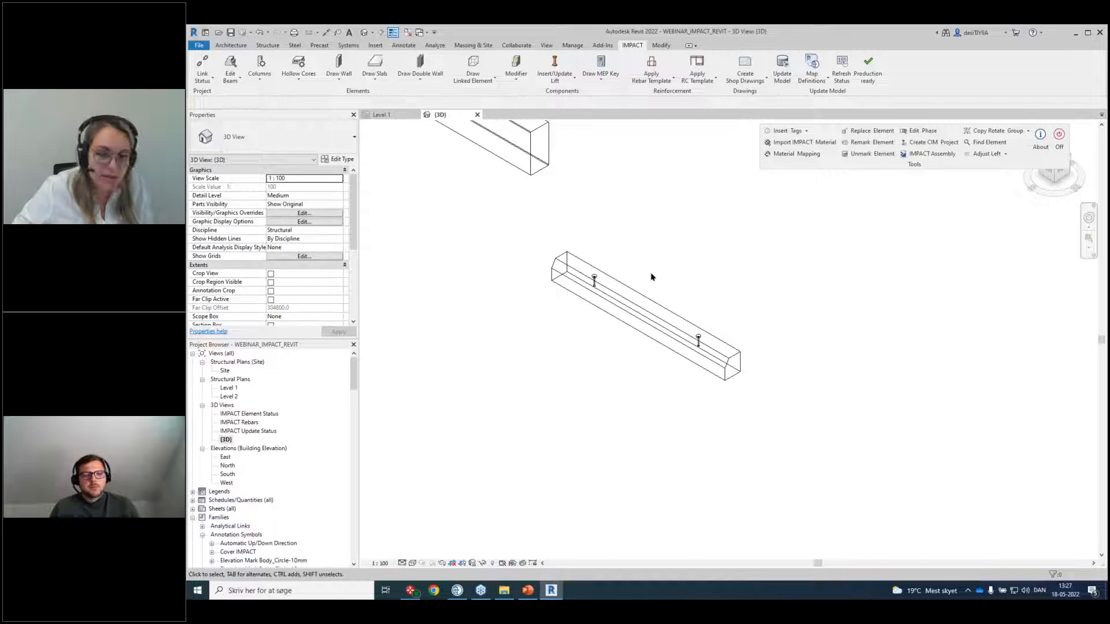
click(259, 73)
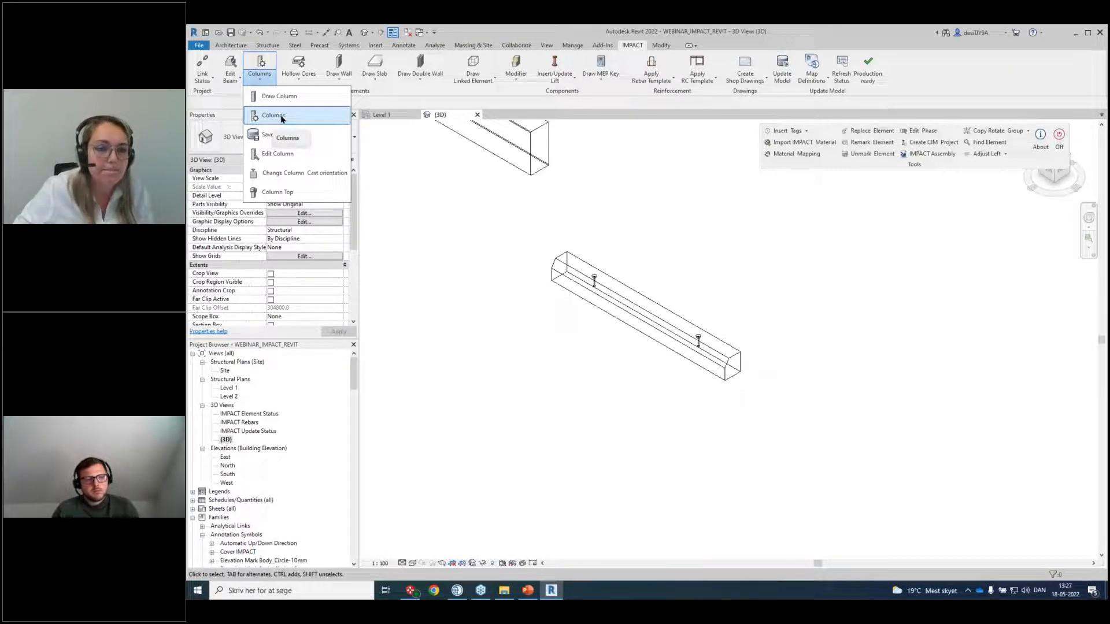
click(282, 118)
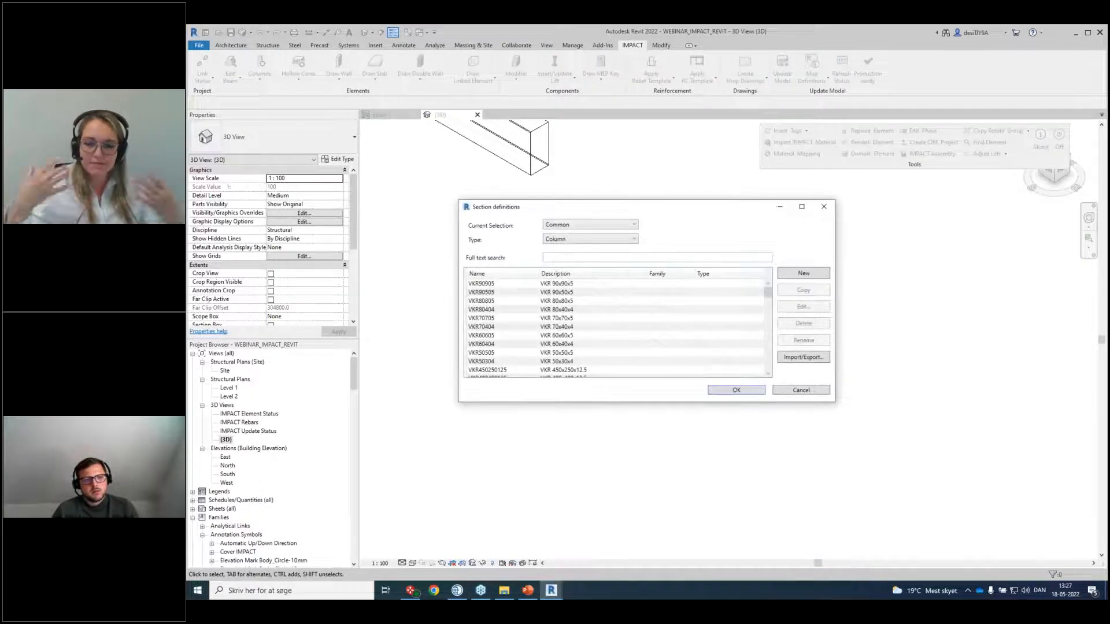
click(611, 225)
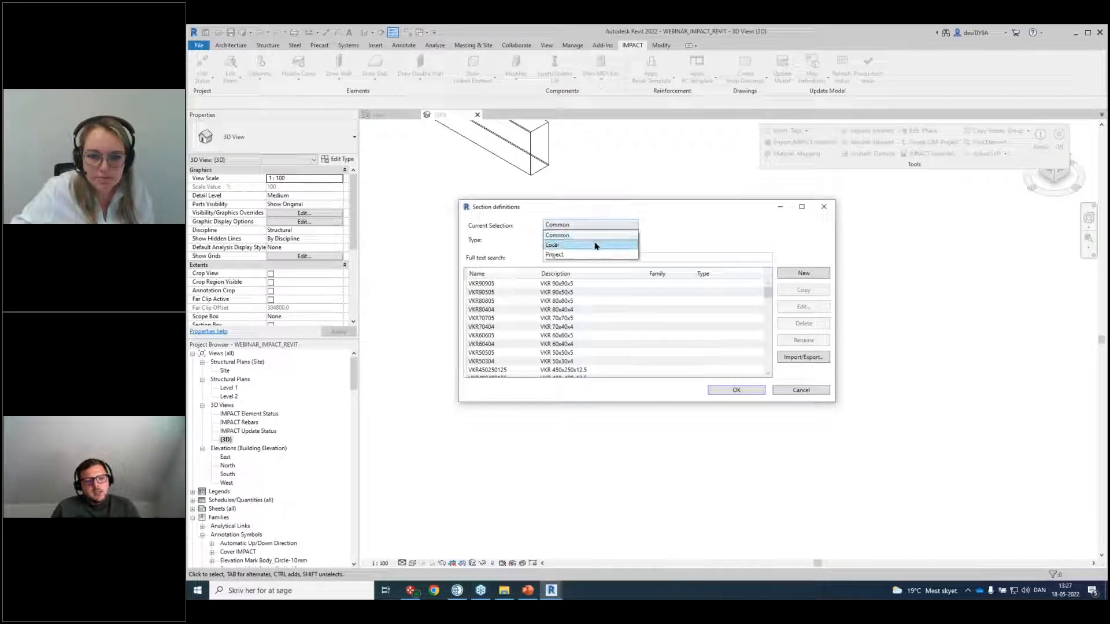
click(578, 254)
click(796, 275)
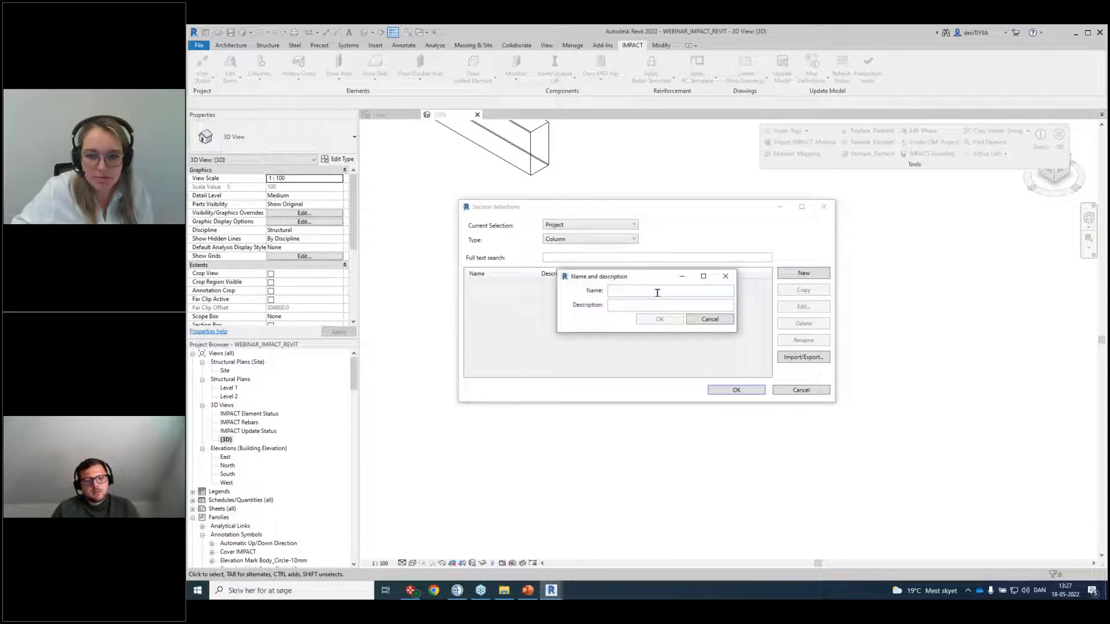
text(XX)
click(660, 319)
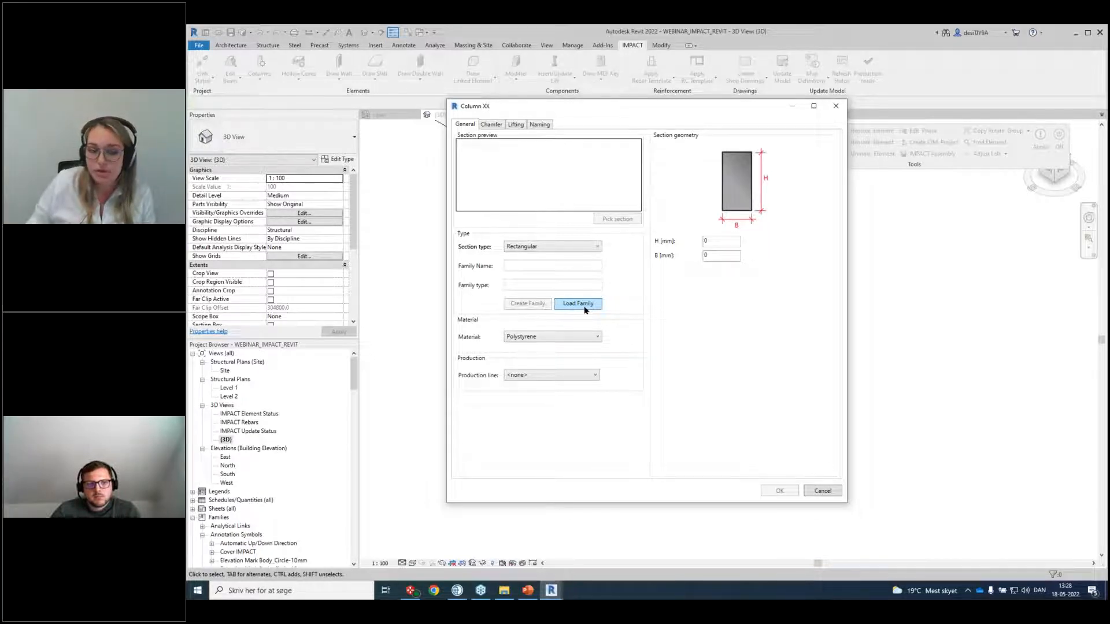
Browse the WEB_REVIT project's components\definitions\Revit_2022\column folder for the column family file, and close the XX column definition without saving.
click(575, 309)
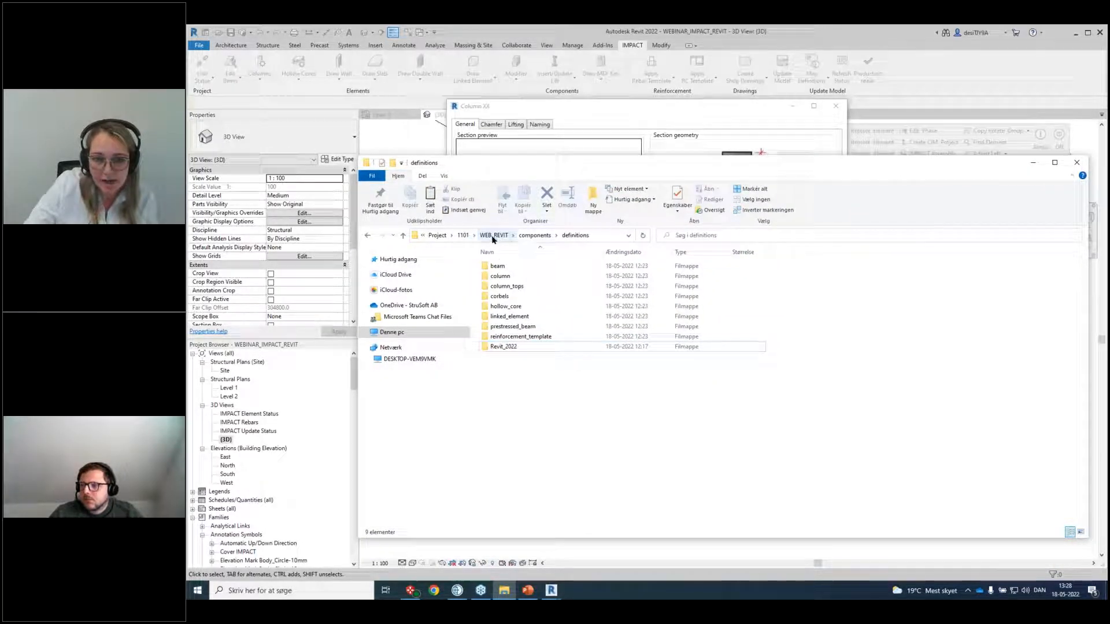
double_click(507, 277)
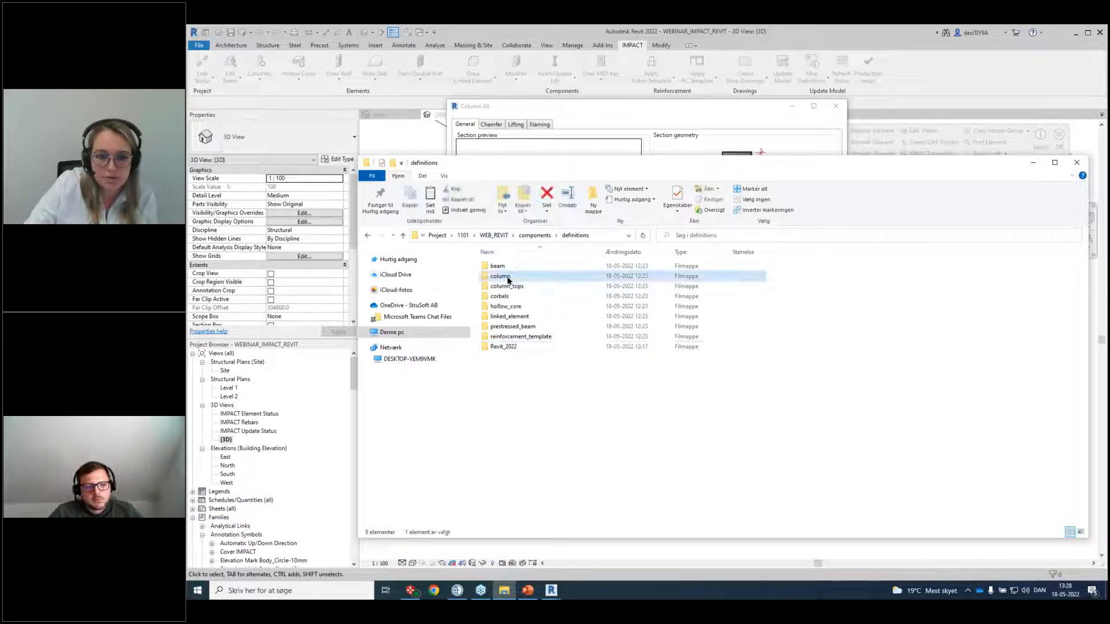
click(506, 235)
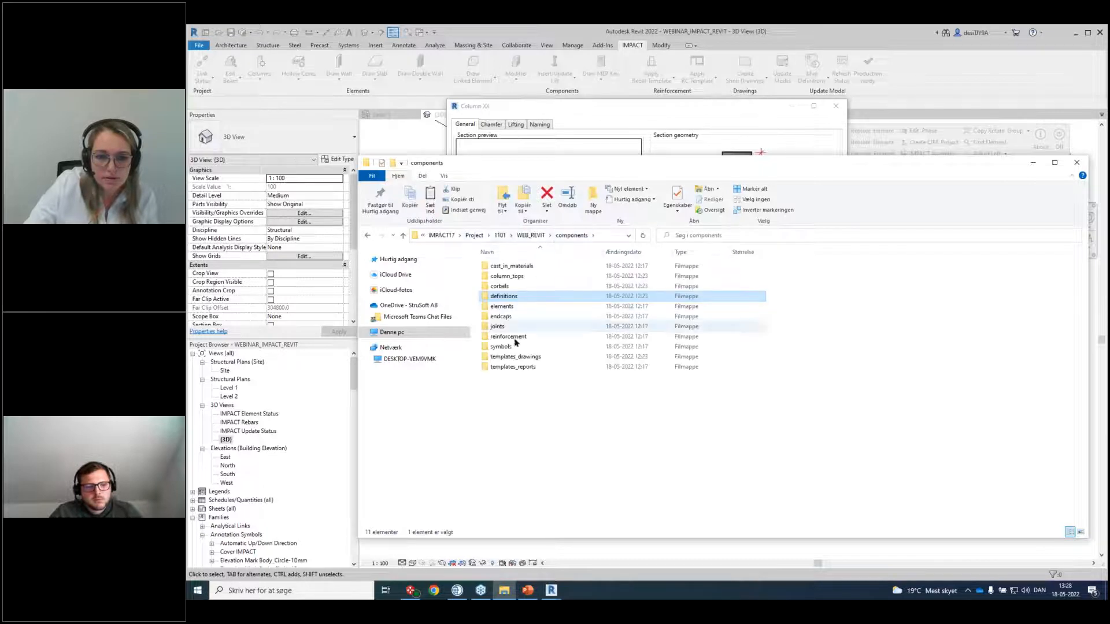
double_click(514, 297)
double_click(513, 347)
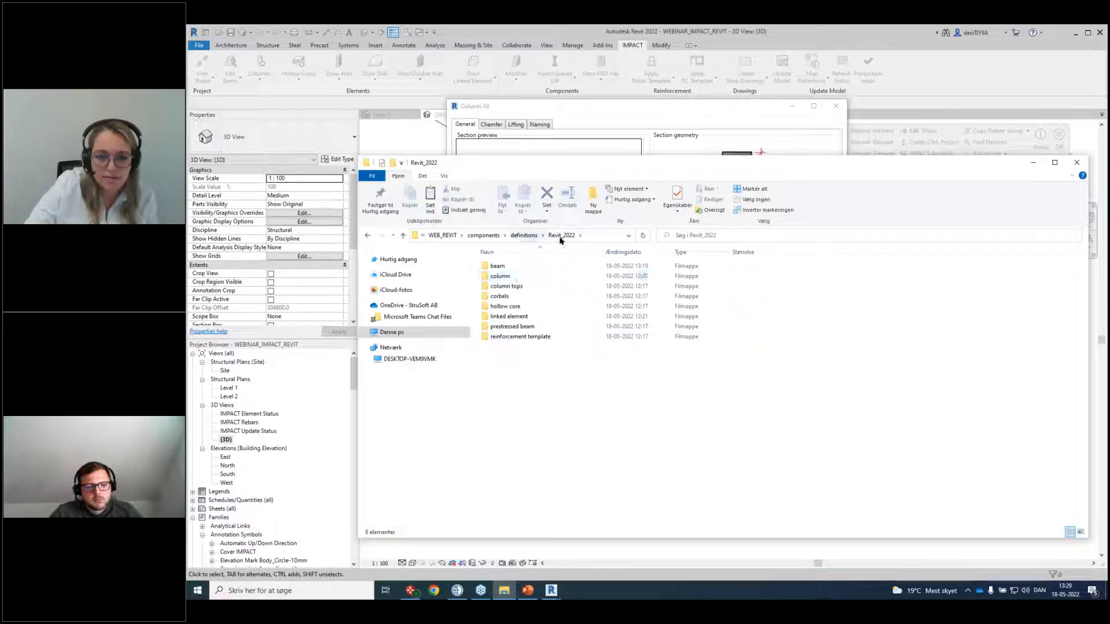
click(524, 235)
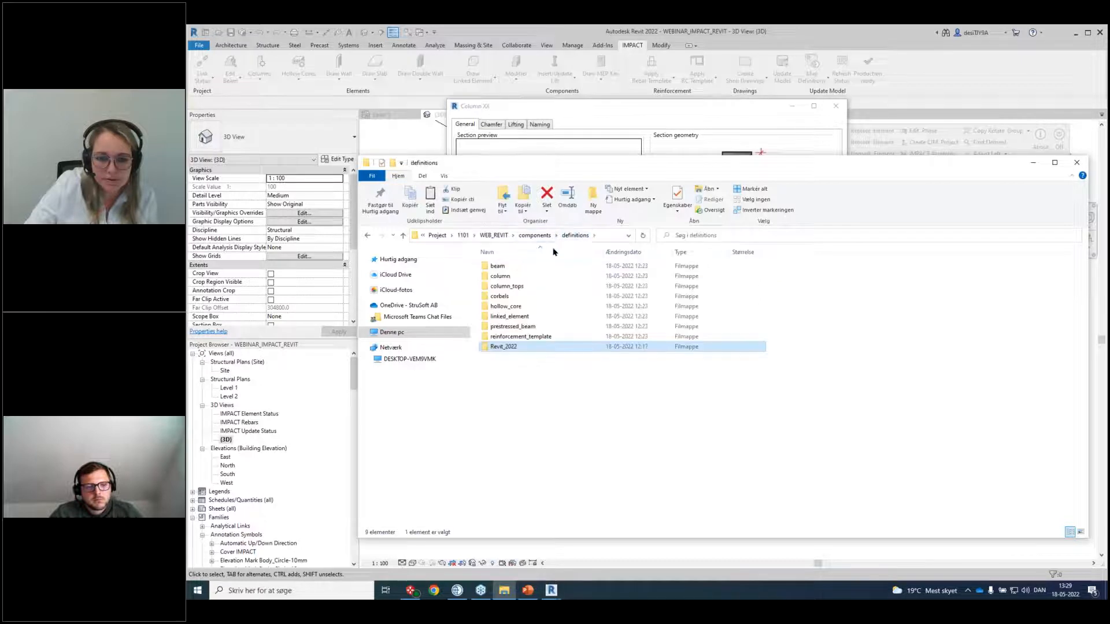
double_click(509, 347)
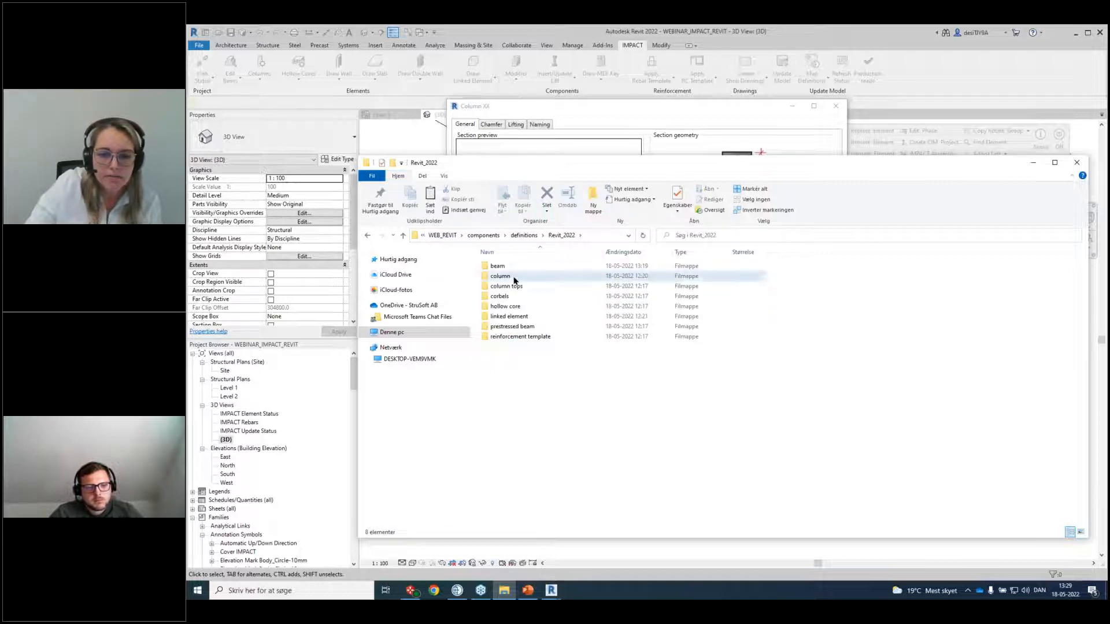
double_click(512, 277)
click(510, 267)
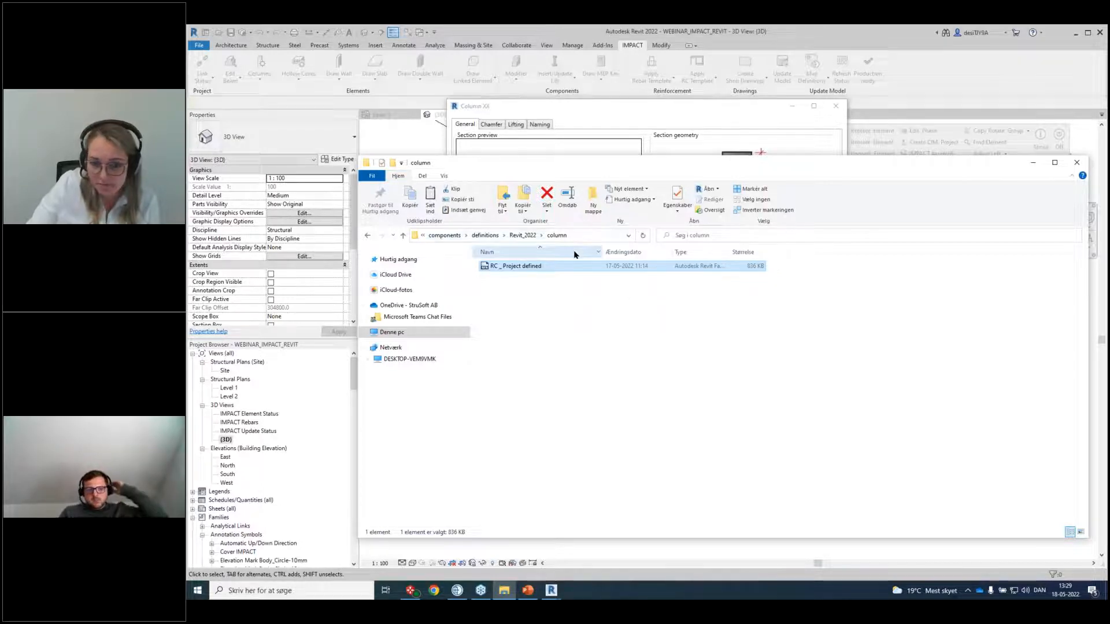
click(1033, 164)
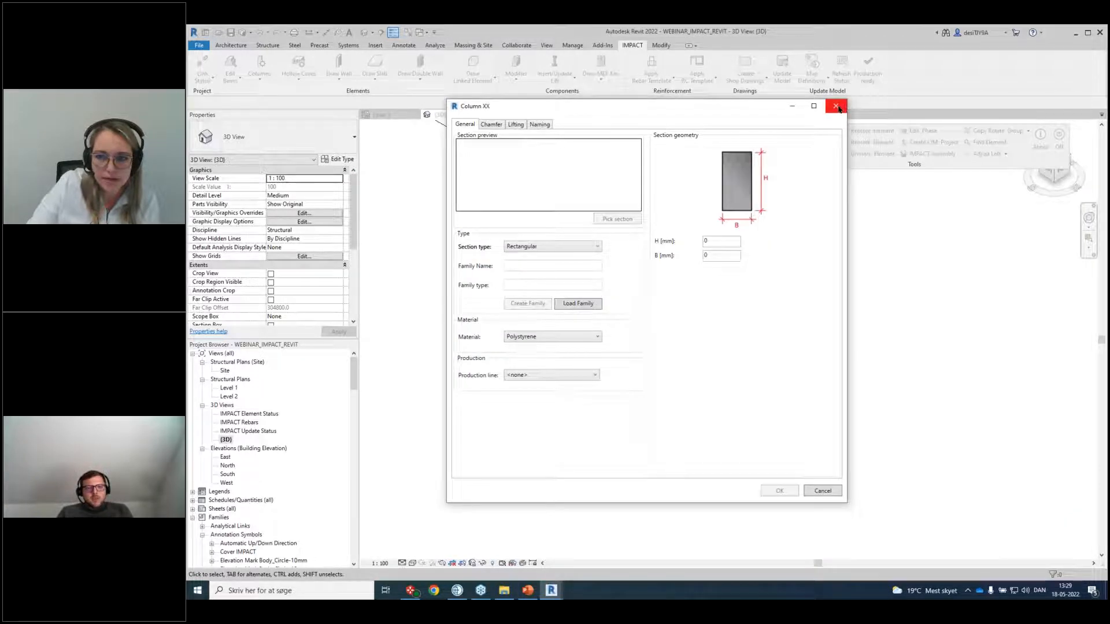
click(836, 107)
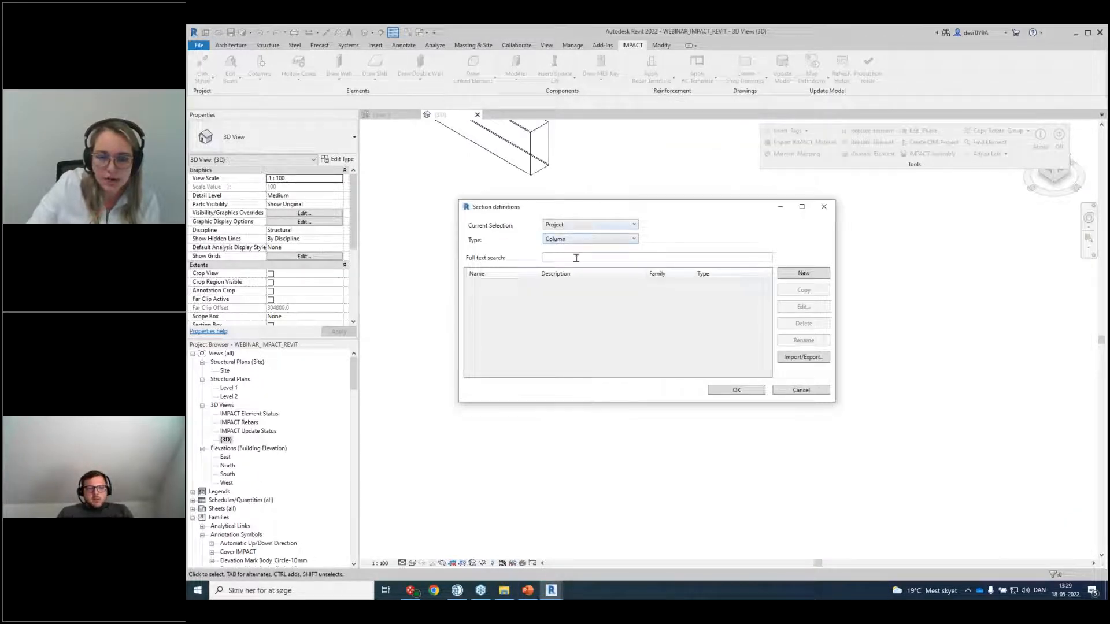
Create a new project column section named RC_40X50 with the description 400x500.
click(800, 273)
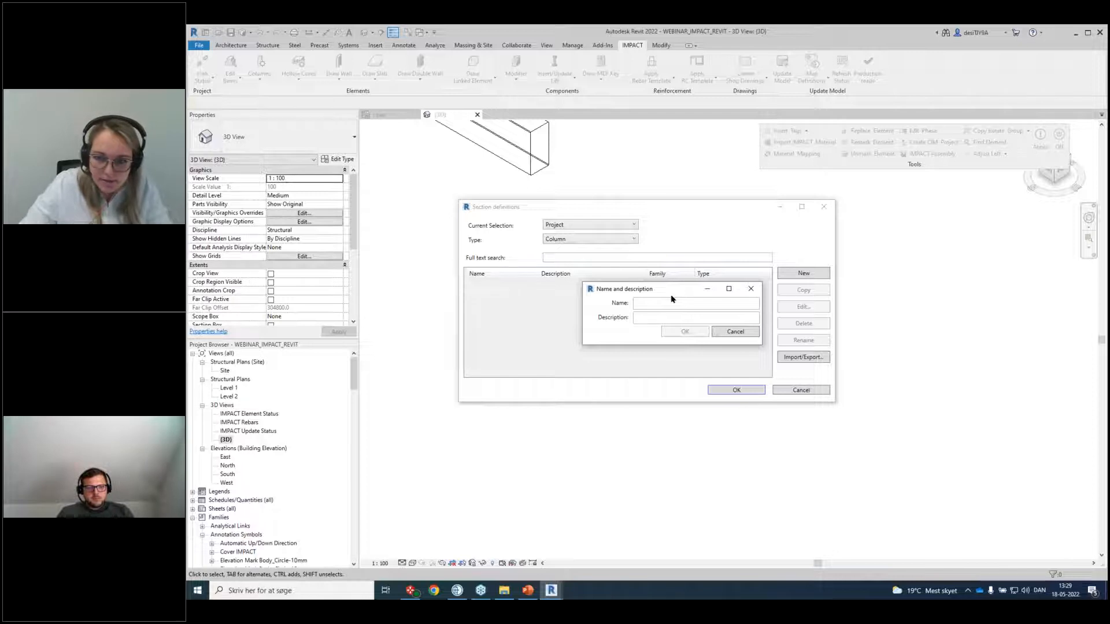
text(RC_40X50)
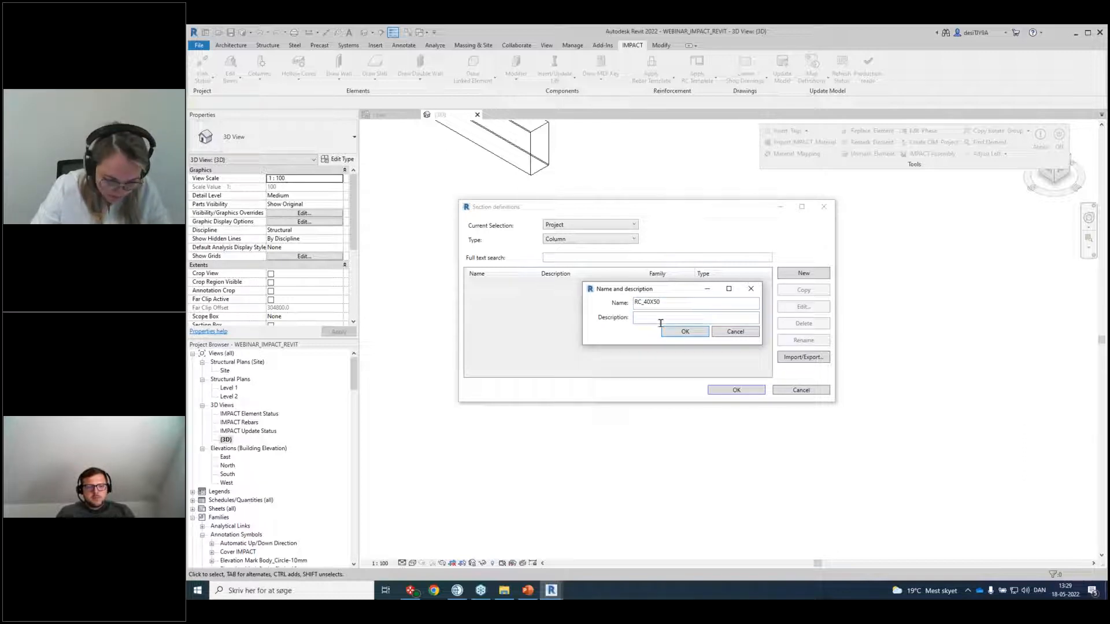
text(400x500)
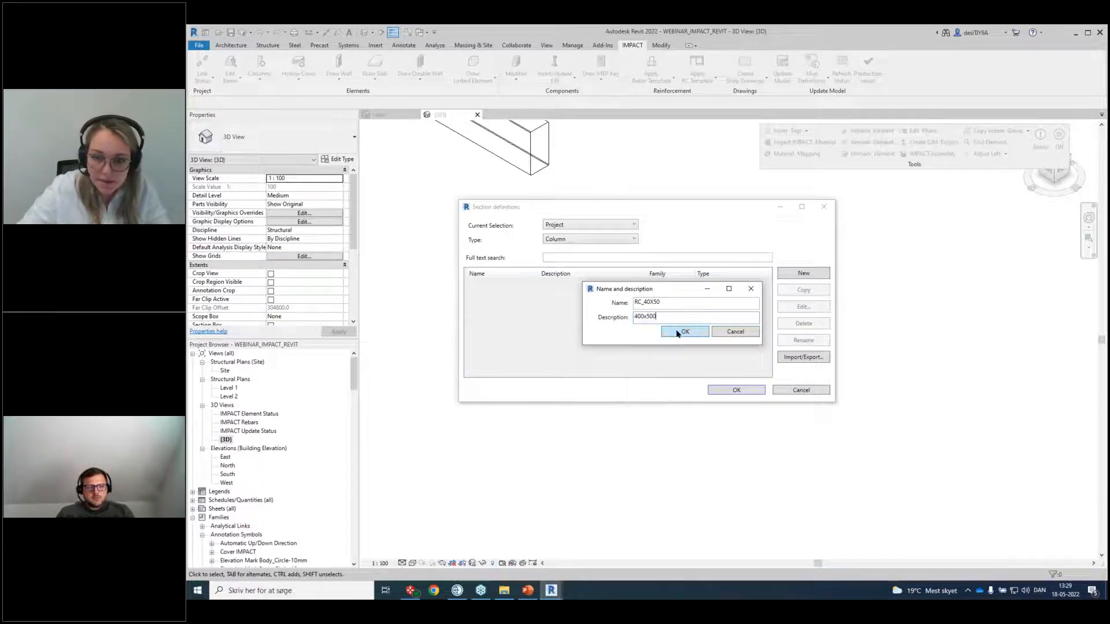
click(679, 332)
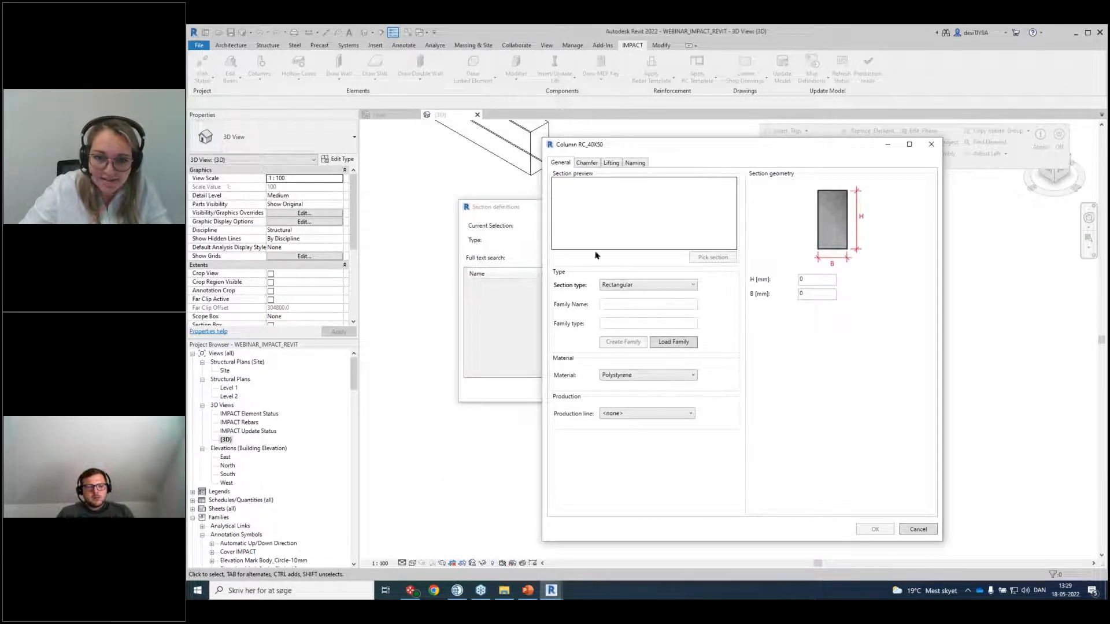
Load the family RC _ Project defined from the project's column folder into the RC_40X50 section.
click(686, 345)
drag(734, 231, 819, 254)
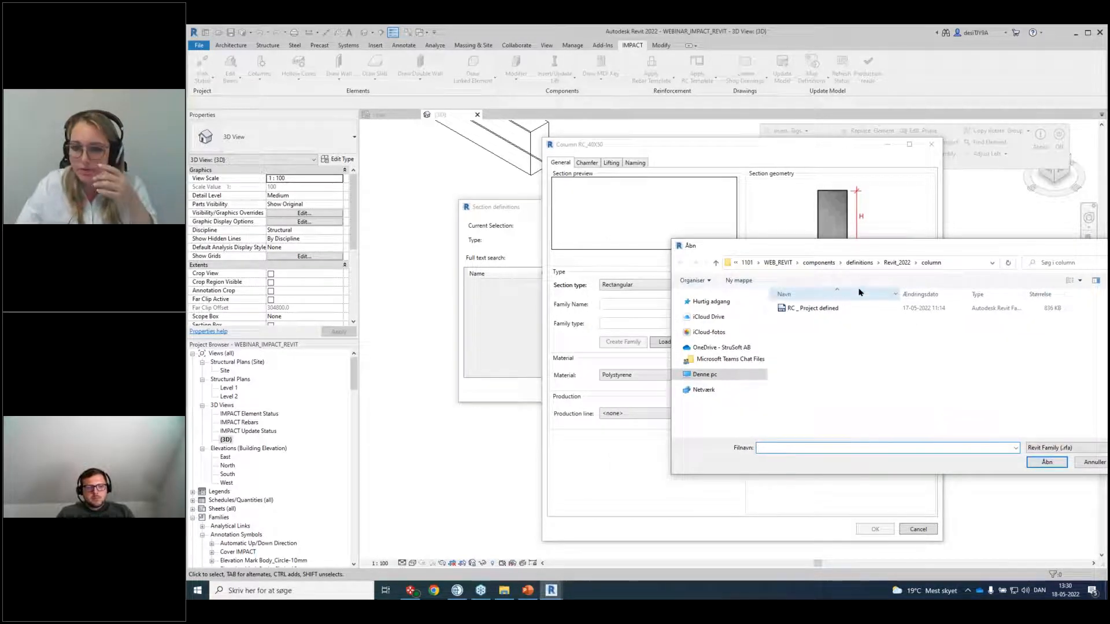
drag(925, 247, 904, 248)
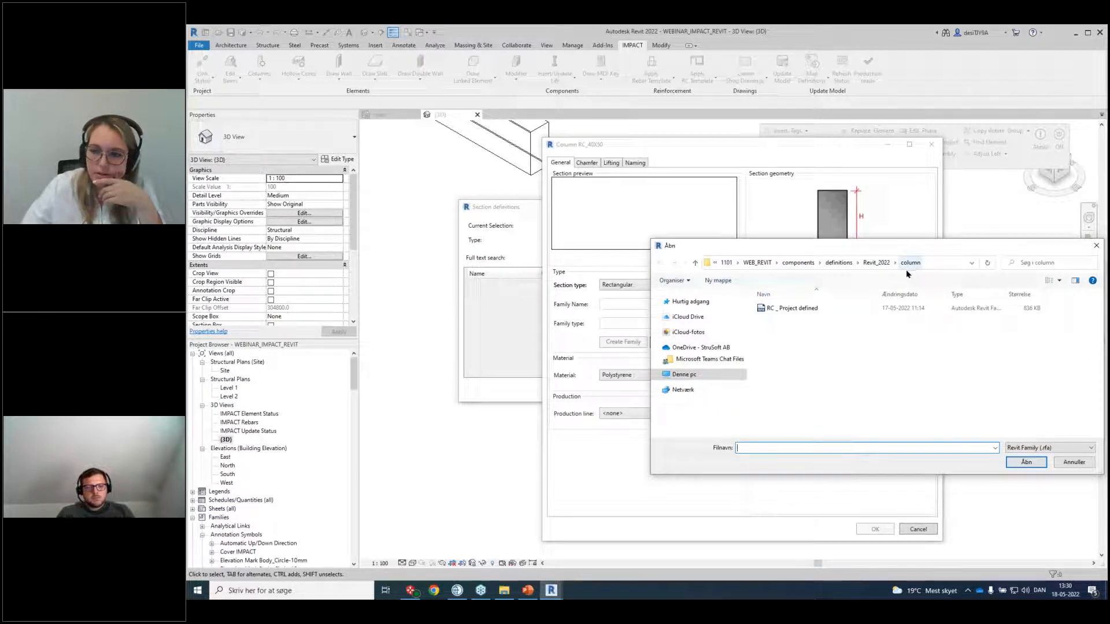
click(794, 311)
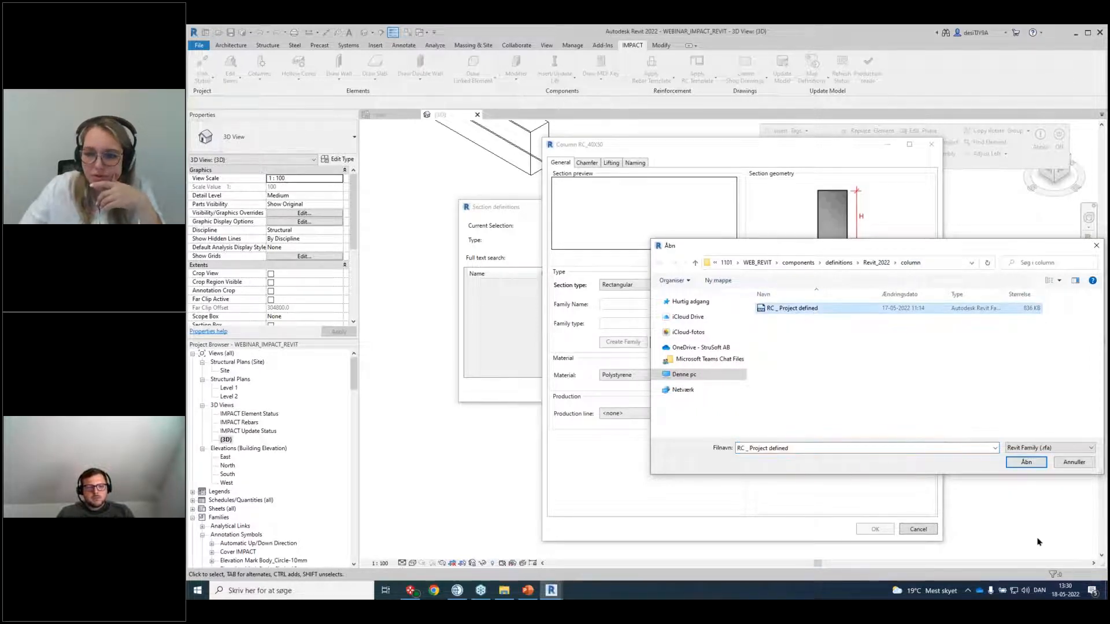
click(1026, 462)
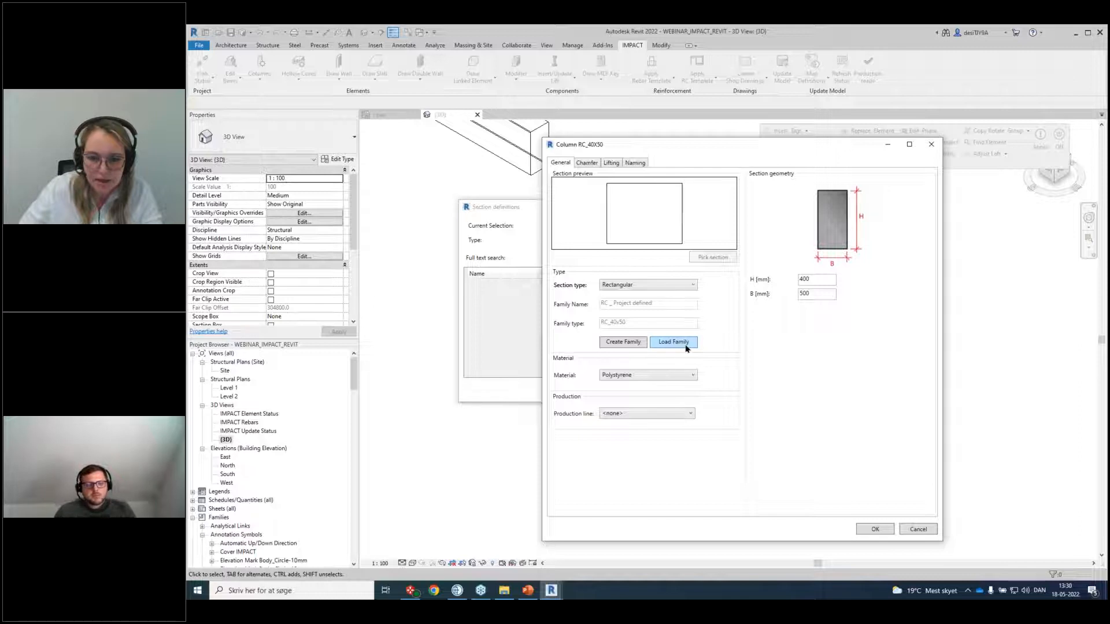
Set the column section's material to Concrete and its production line to Mould 1.
drag(638, 150, 761, 147)
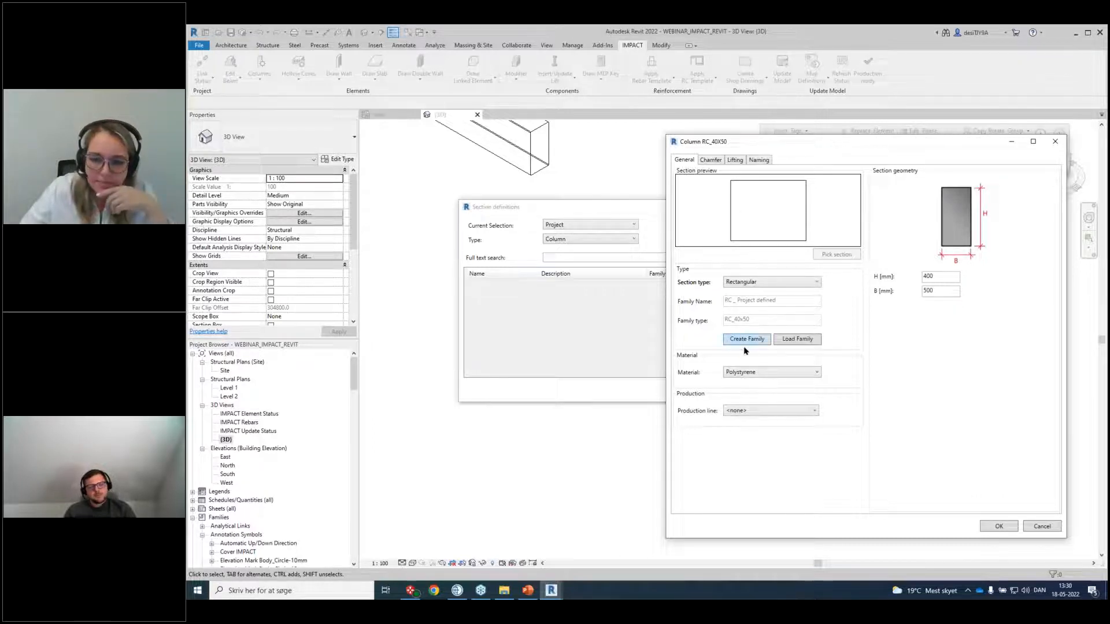
click(751, 372)
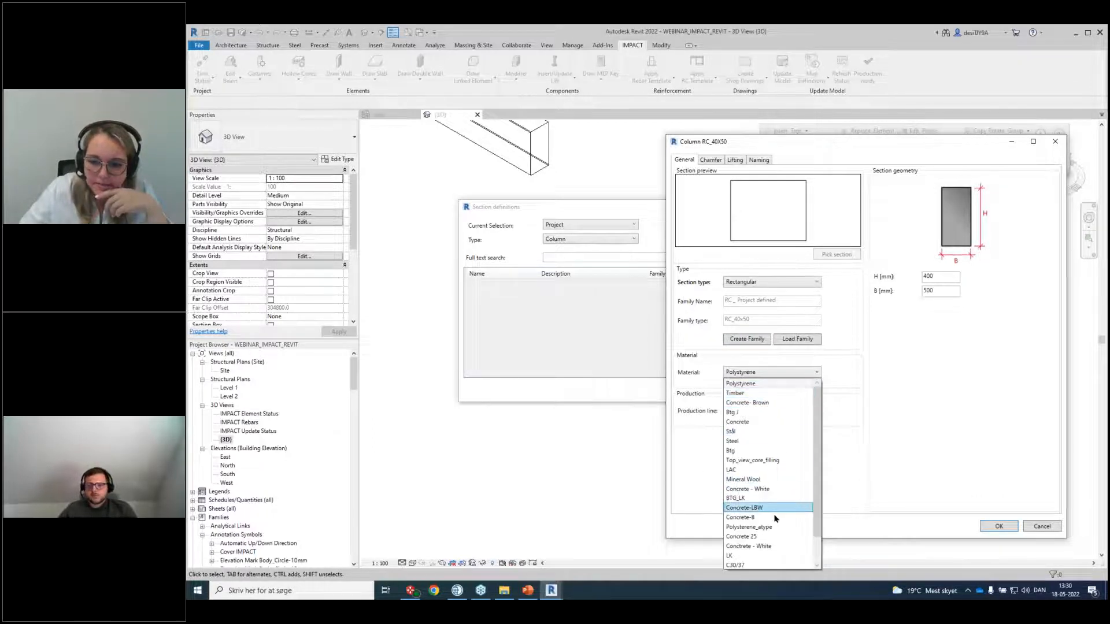
click(761, 421)
click(760, 411)
click(758, 460)
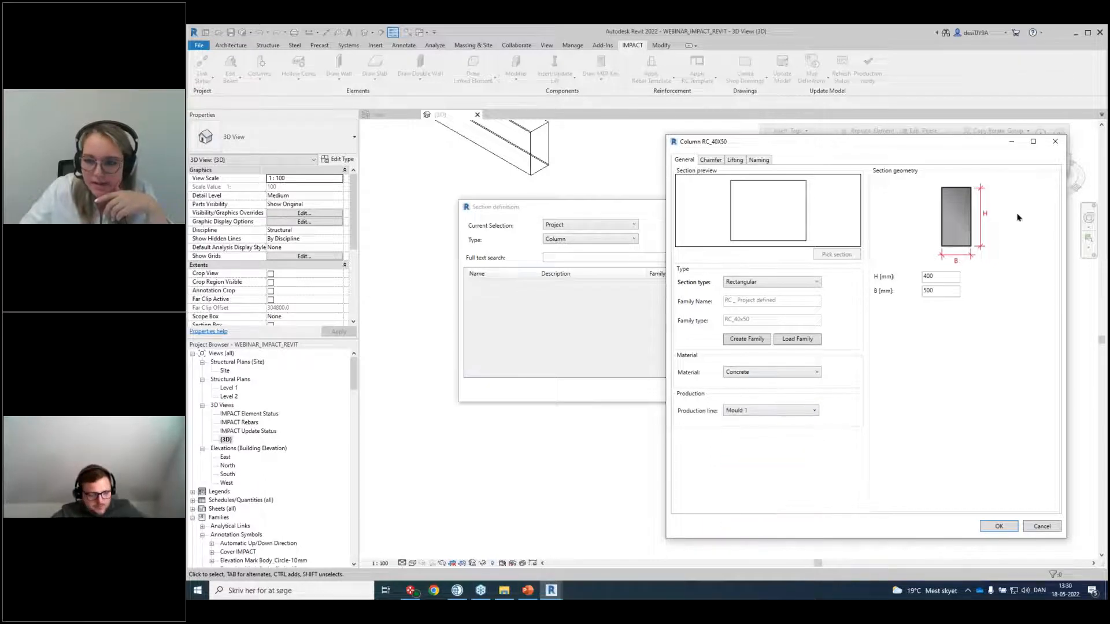
Add lifter 0154 (KAK-6000-1,3-085) to the column section's lifting definition with a maximum mass of 1.3 t.
click(725, 161)
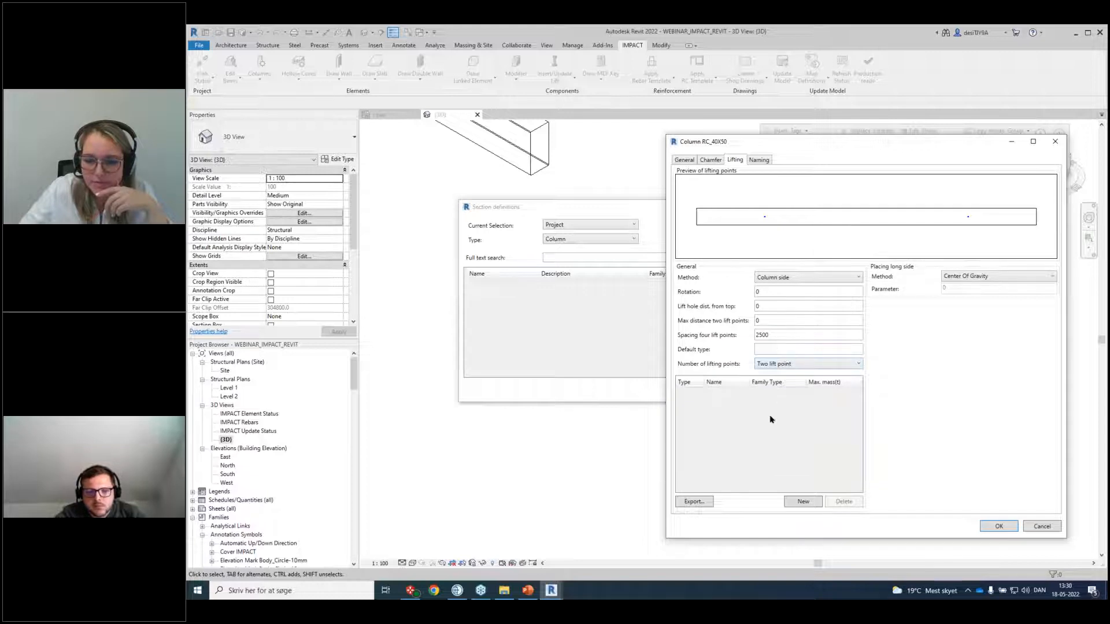
click(803, 501)
click(746, 393)
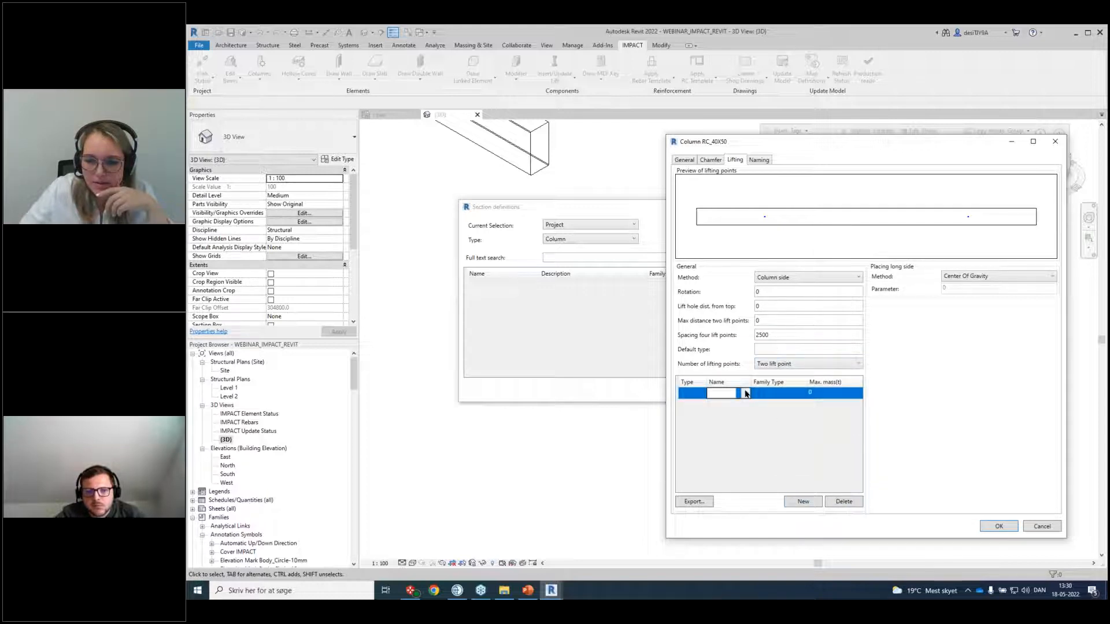
click(745, 393)
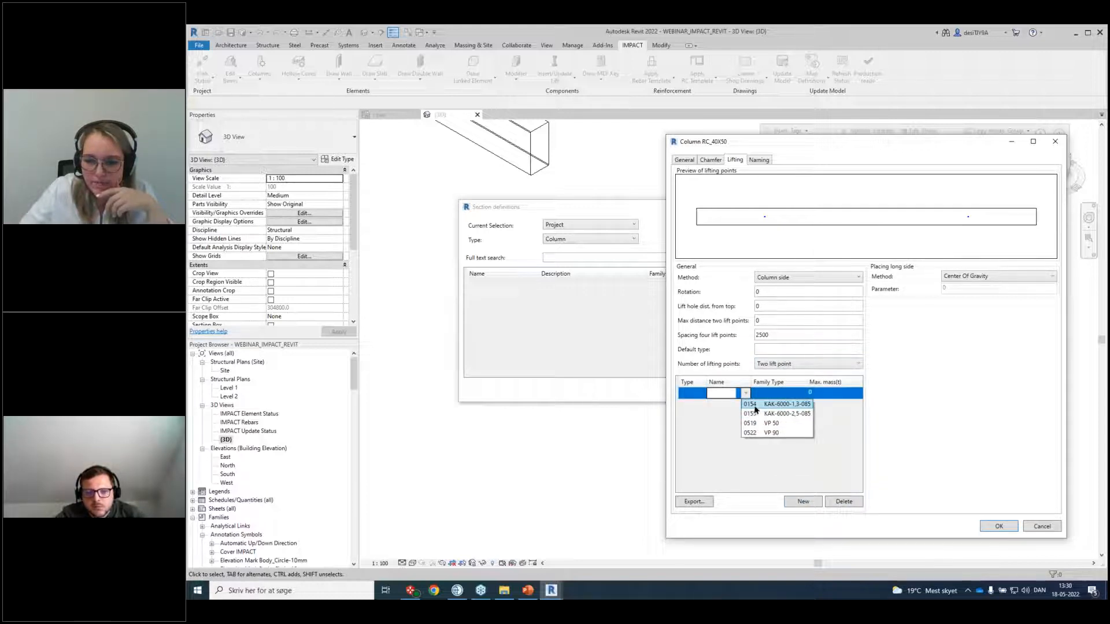
click(754, 404)
click(777, 392)
key(Tab)
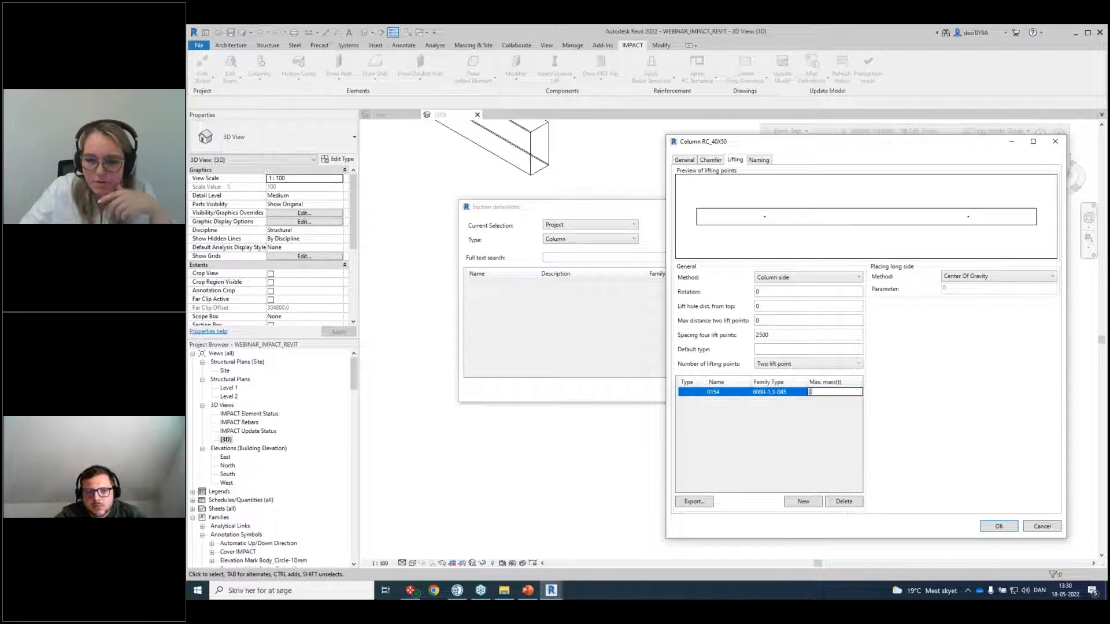
text(1.3)
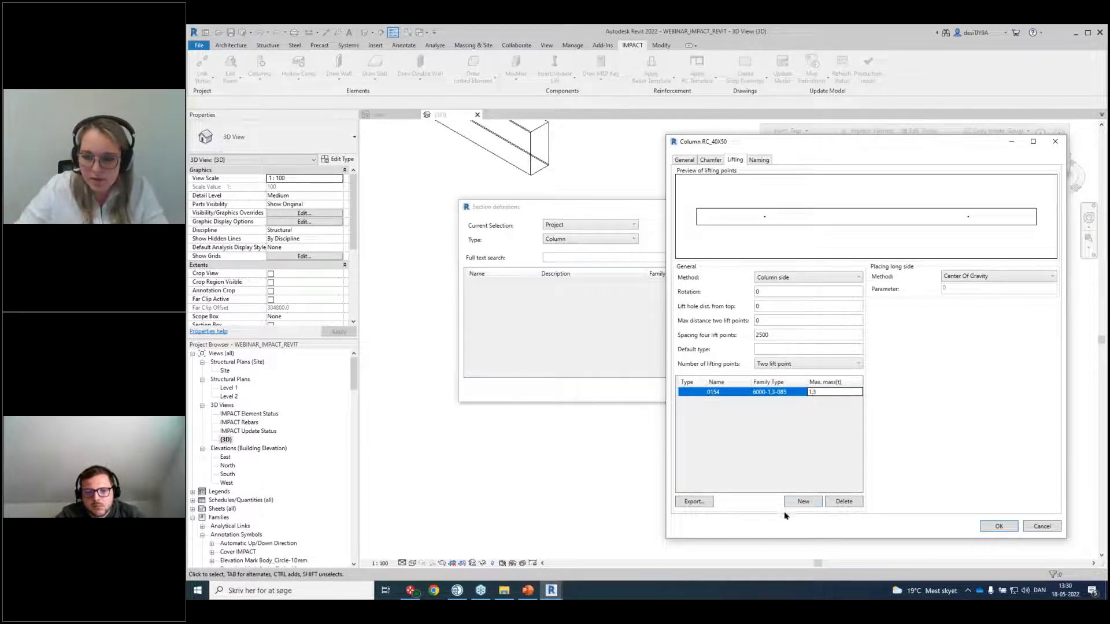
Add a second lifter, 0155 (KAK-6000-2,5-085), to the column's lifting definition with a maximum mass of 2.5 t.
click(788, 502)
click(724, 401)
click(747, 403)
click(747, 424)
click(785, 401)
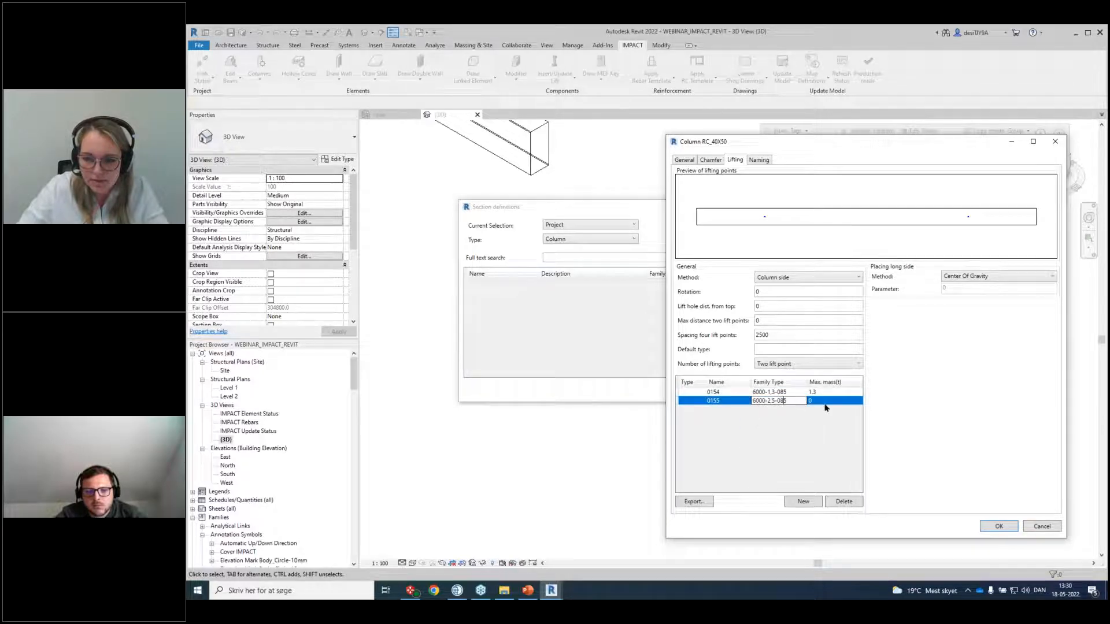
key(Tab)
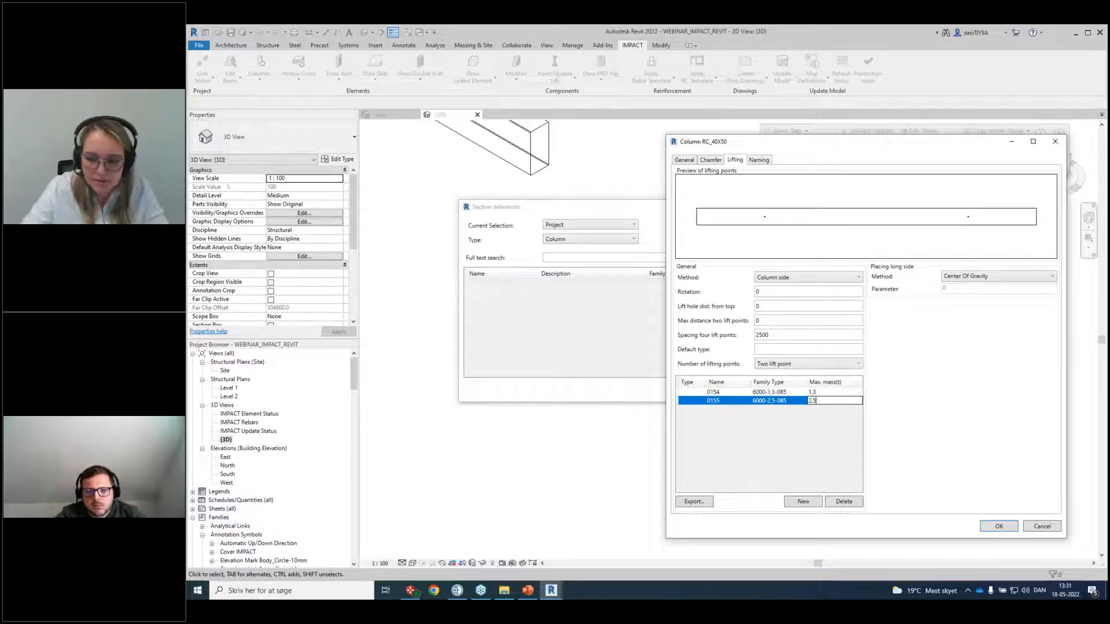
click(774, 393)
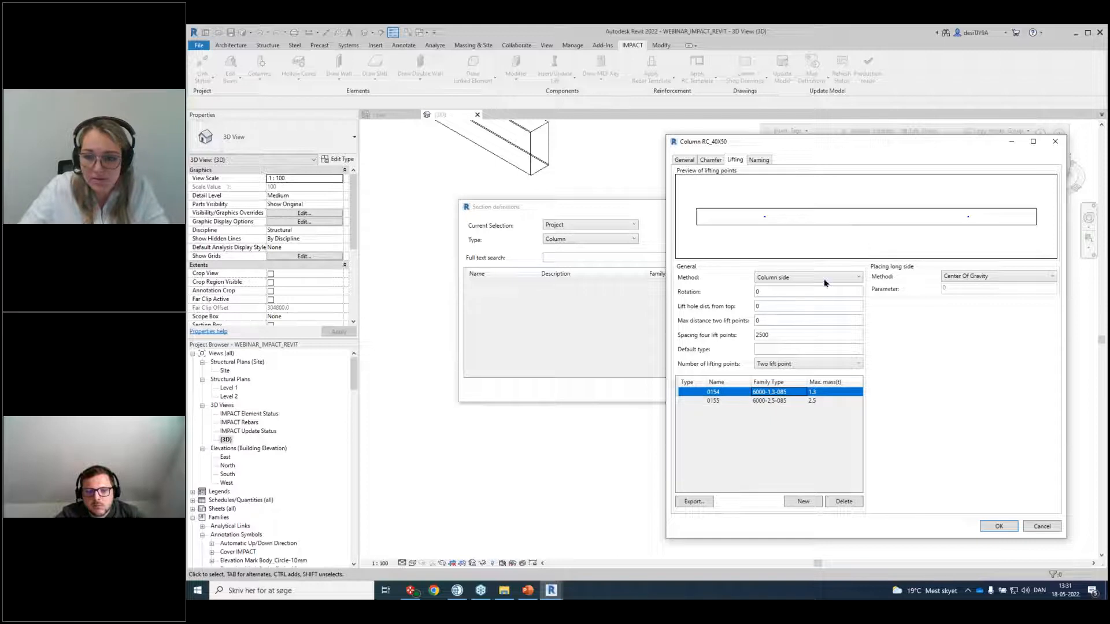
Review the column section's chamfer, naming and general settings, then save RC_40X50 to the project's section definitions.
click(711, 160)
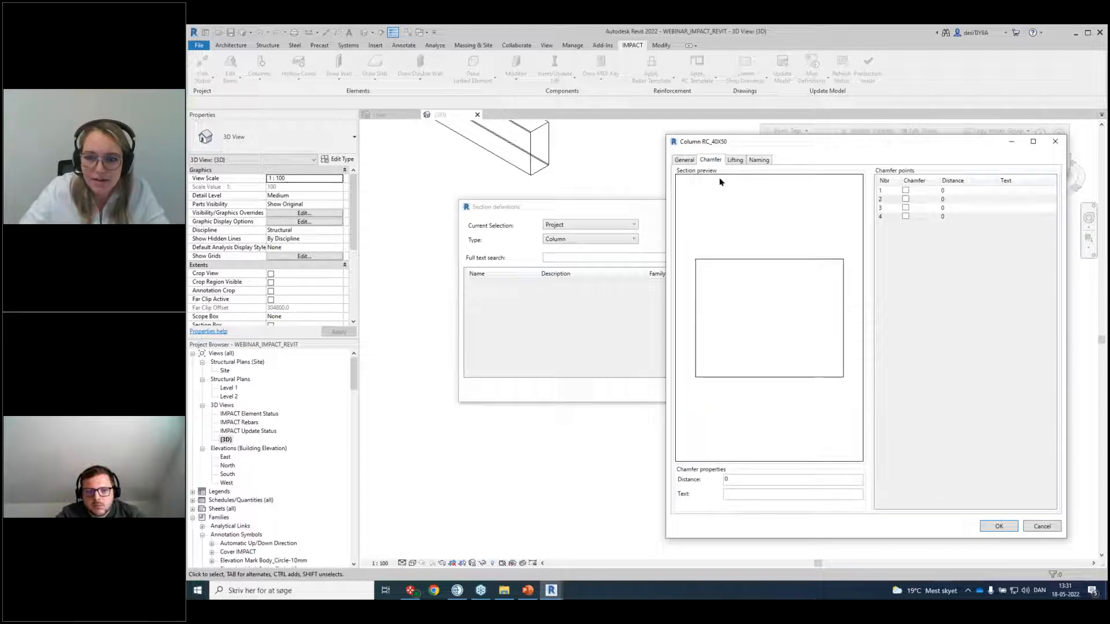
click(759, 160)
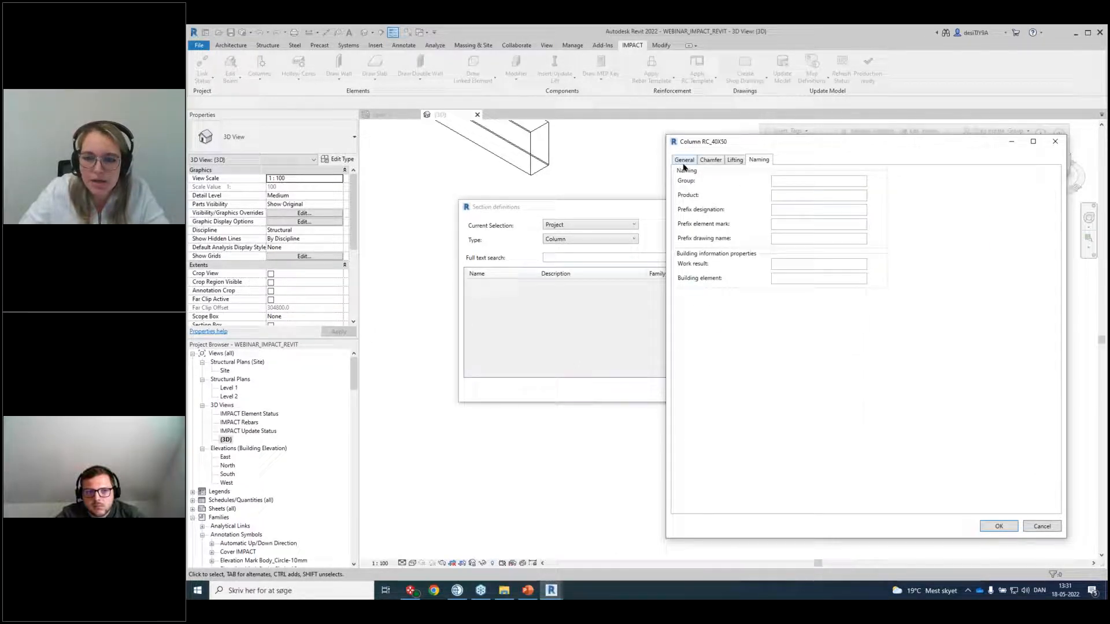
click(684, 162)
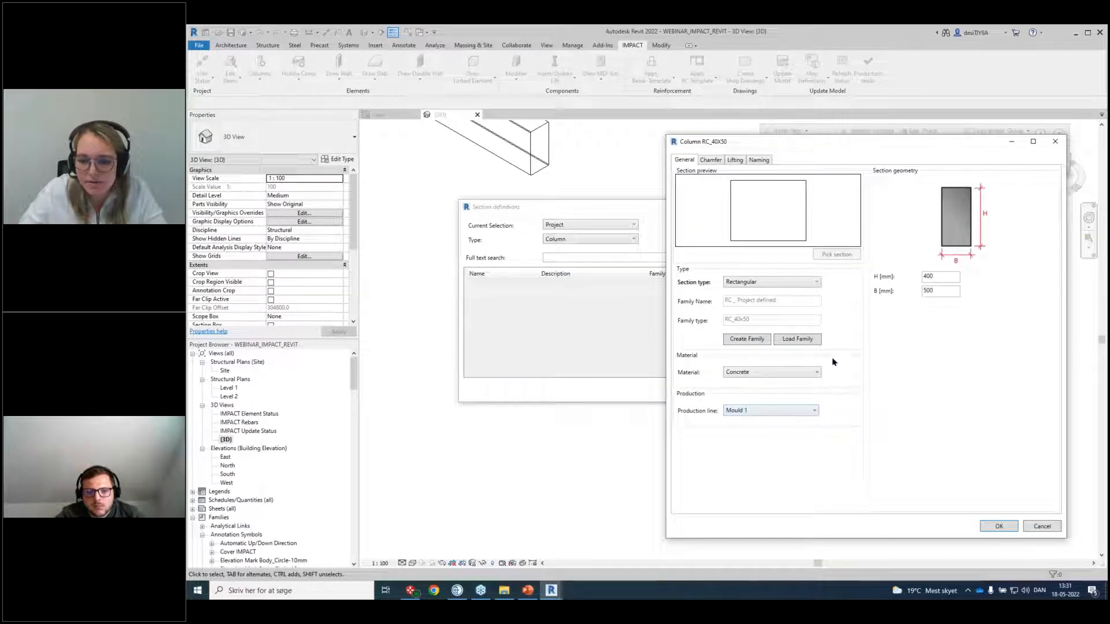
click(997, 526)
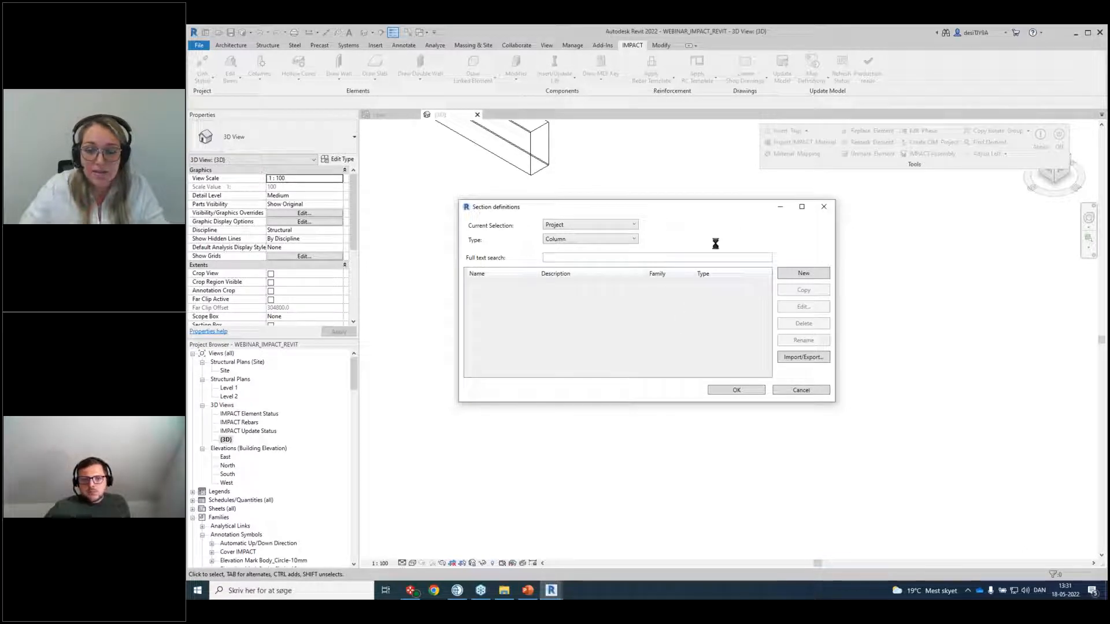
drag(703, 275, 710, 275)
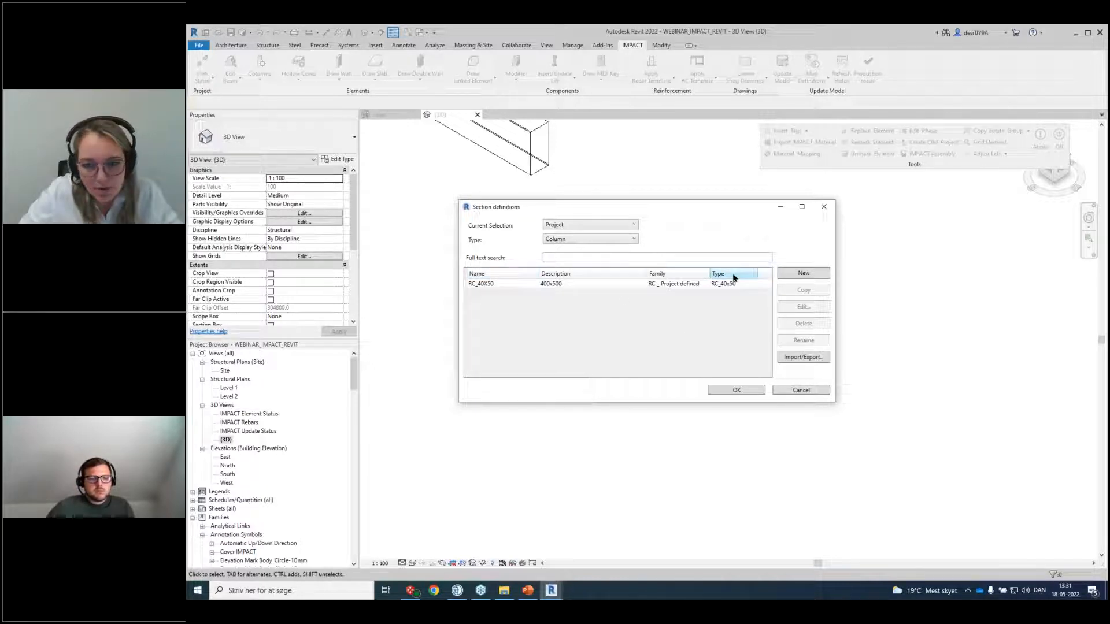
click(738, 390)
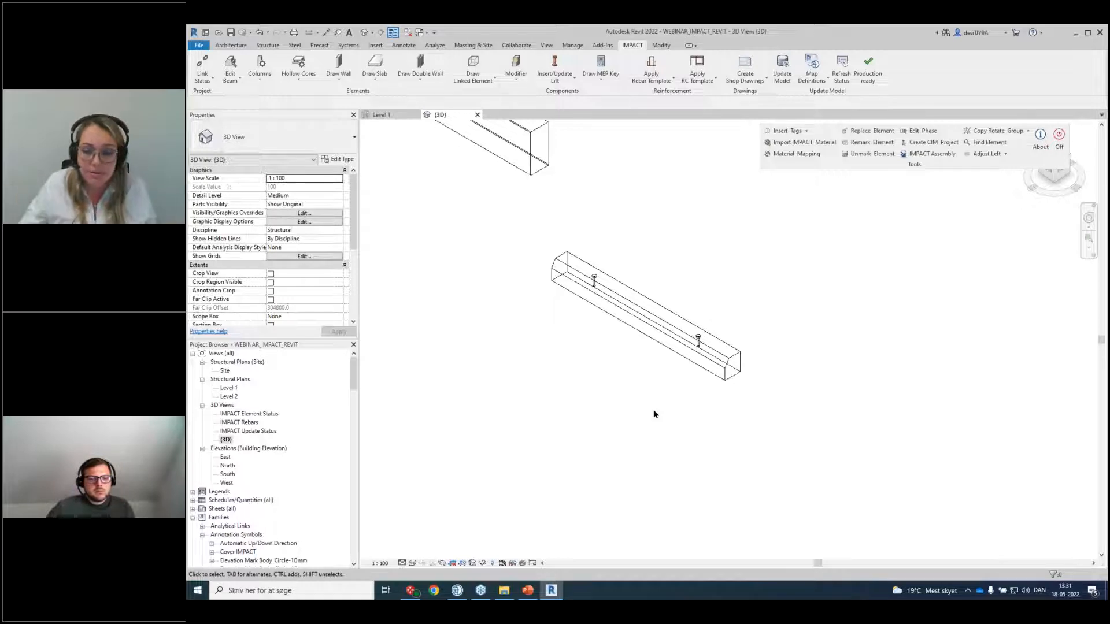
Open the family file RC _ Project defined from the column folder, examine its available family types, and close it.
click(503, 592)
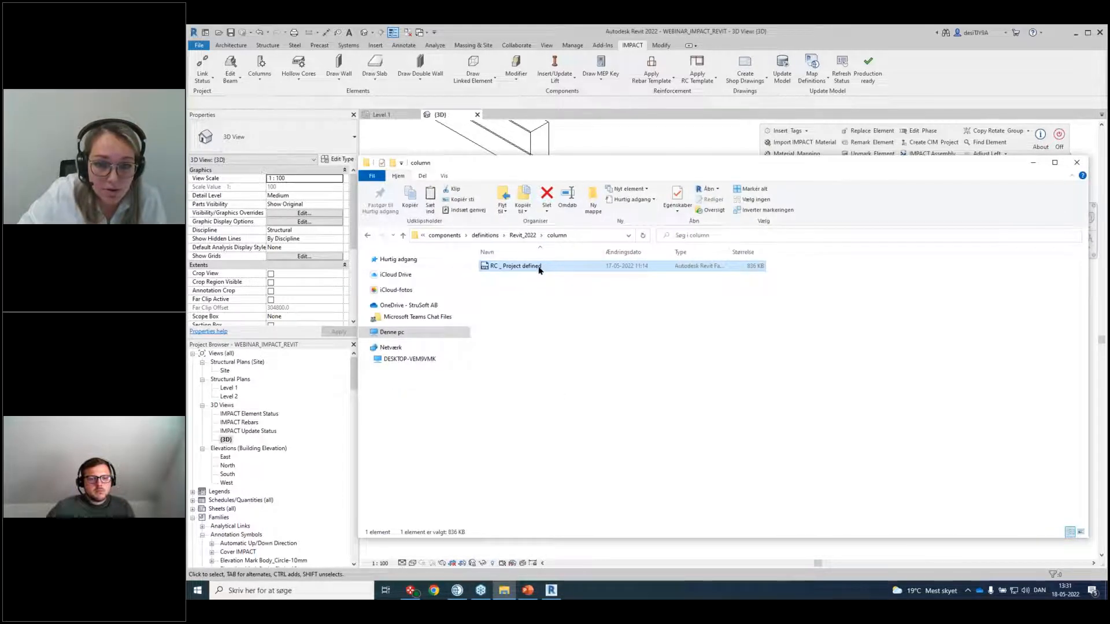
double_click(539, 267)
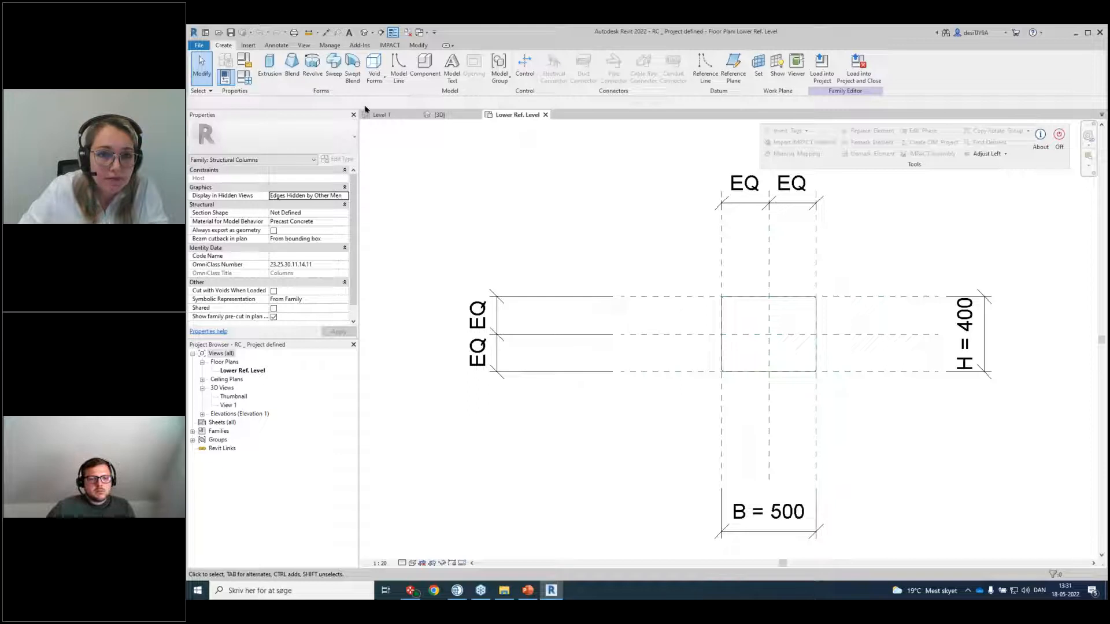
click(244, 78)
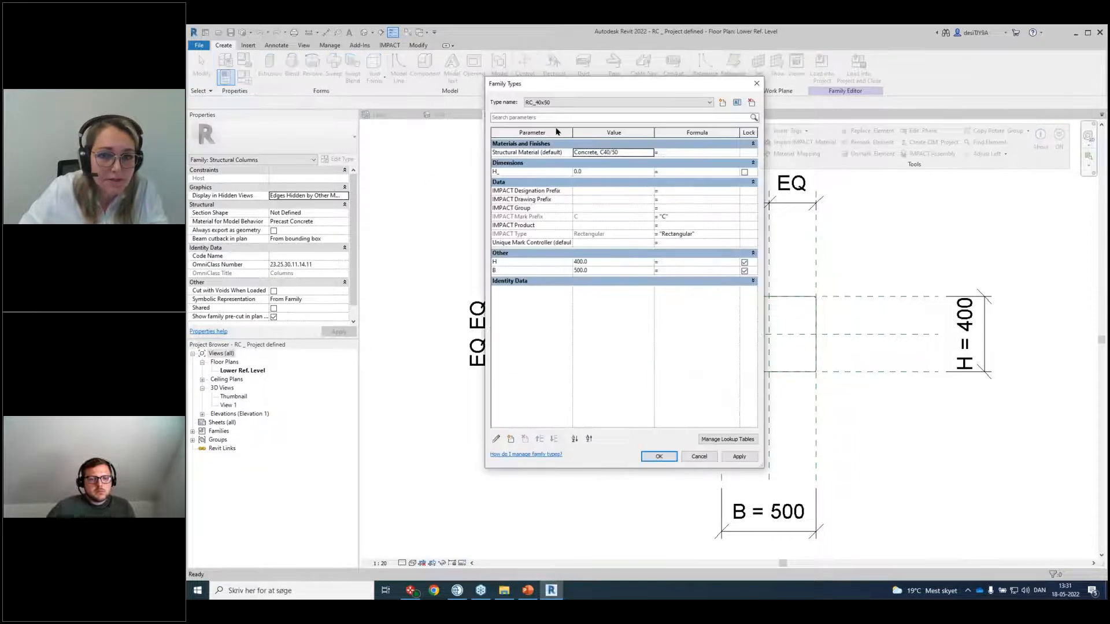
click(706, 102)
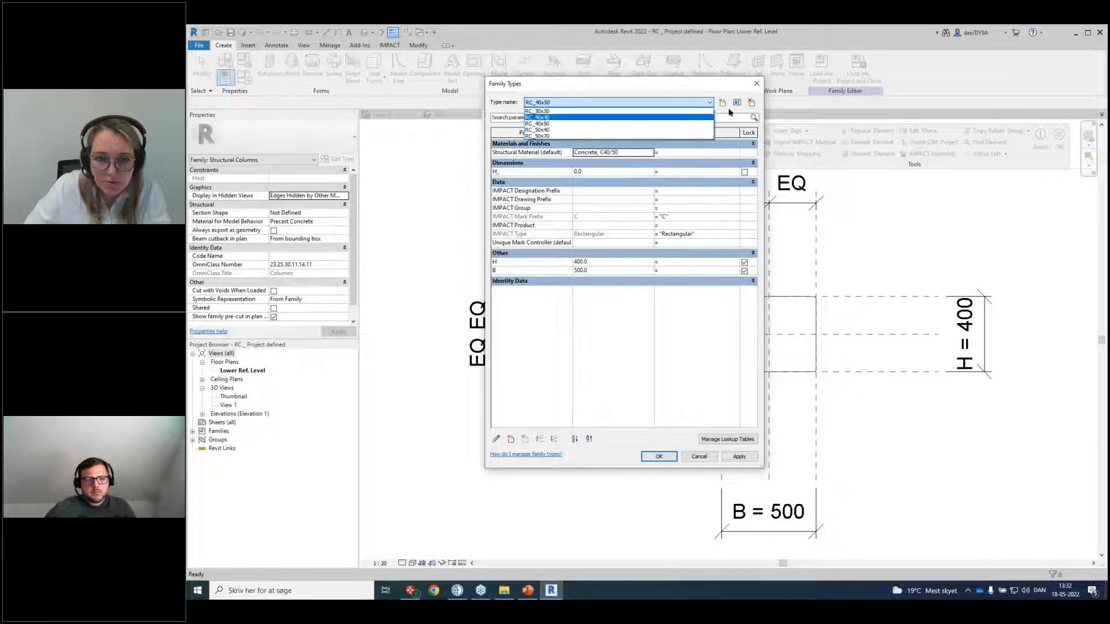
click(756, 83)
click(756, 83)
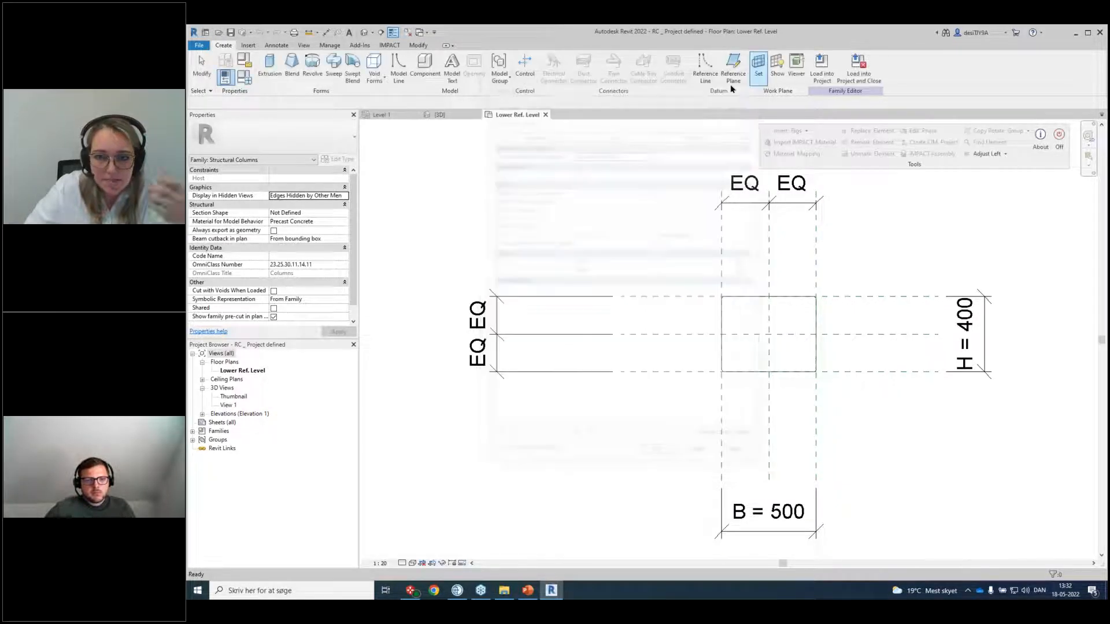
click(545, 114)
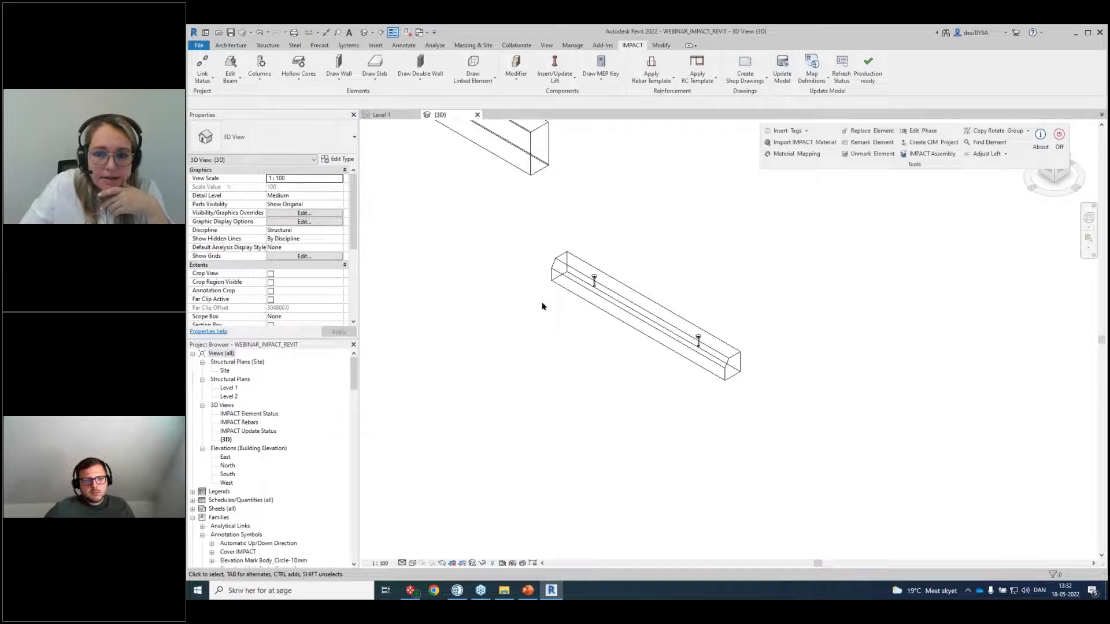
Start drawing a project column with the Rectangular section type and section RC_40X50.
click(260, 68)
click(267, 95)
click(589, 271)
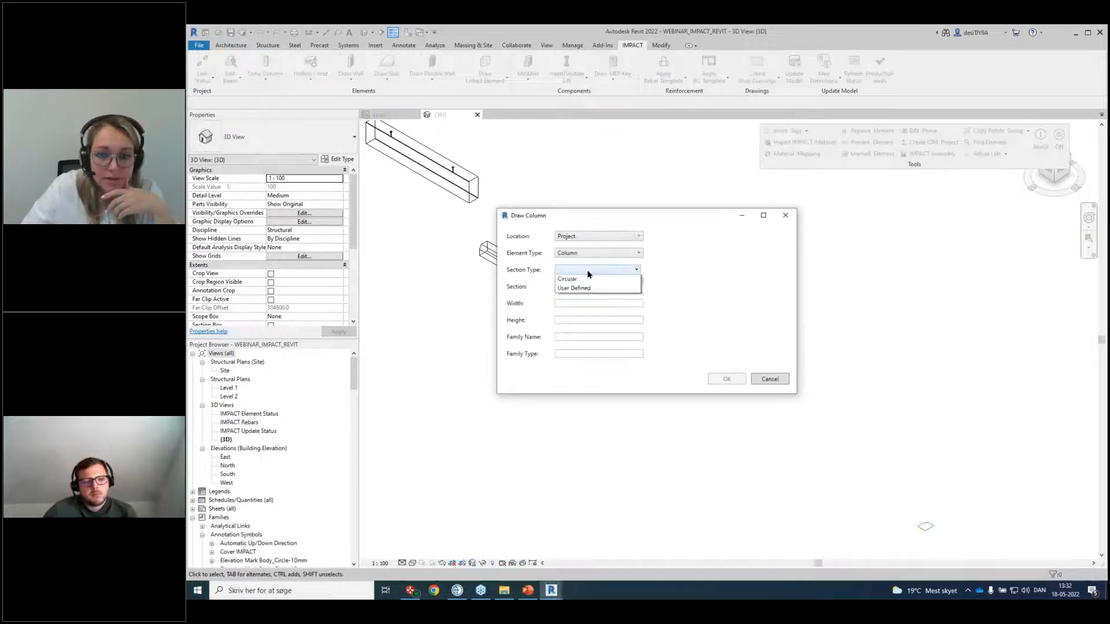
click(589, 278)
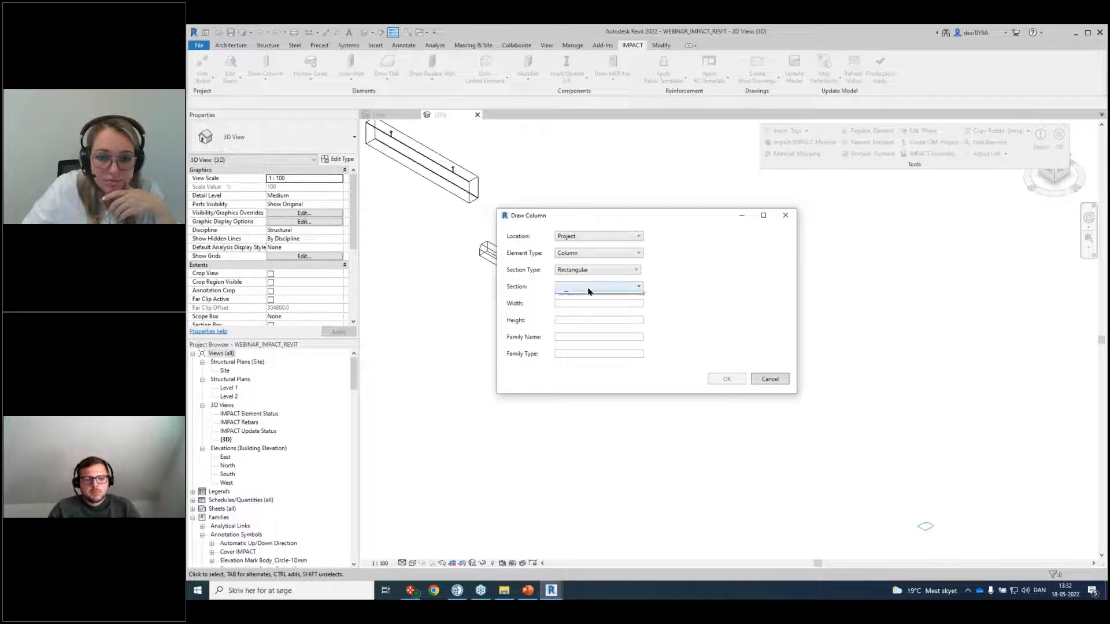
click(589, 288)
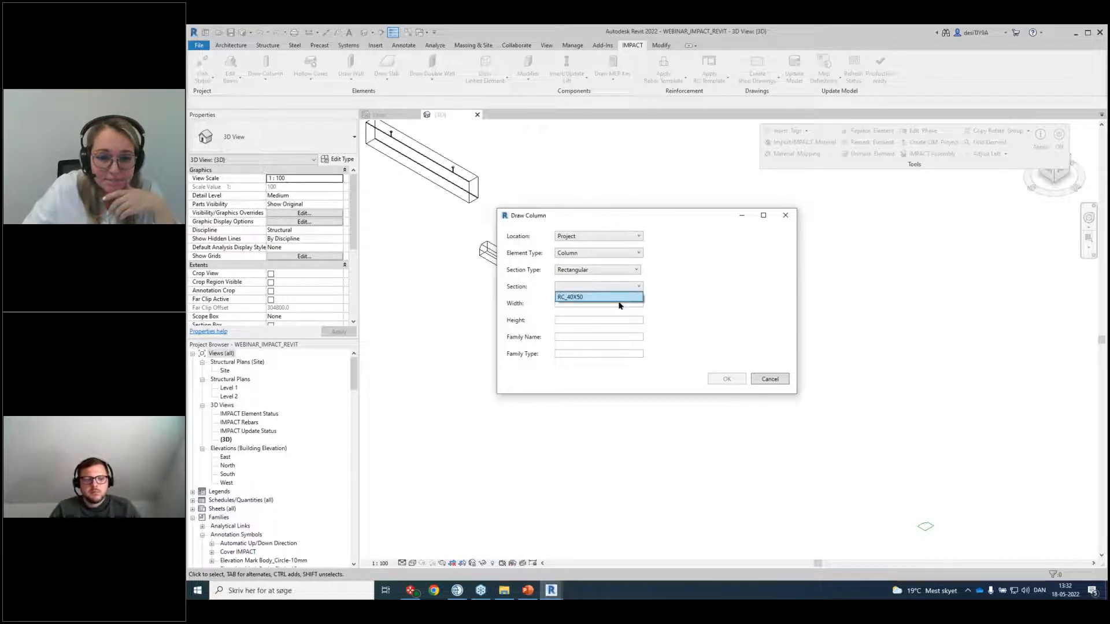
click(619, 297)
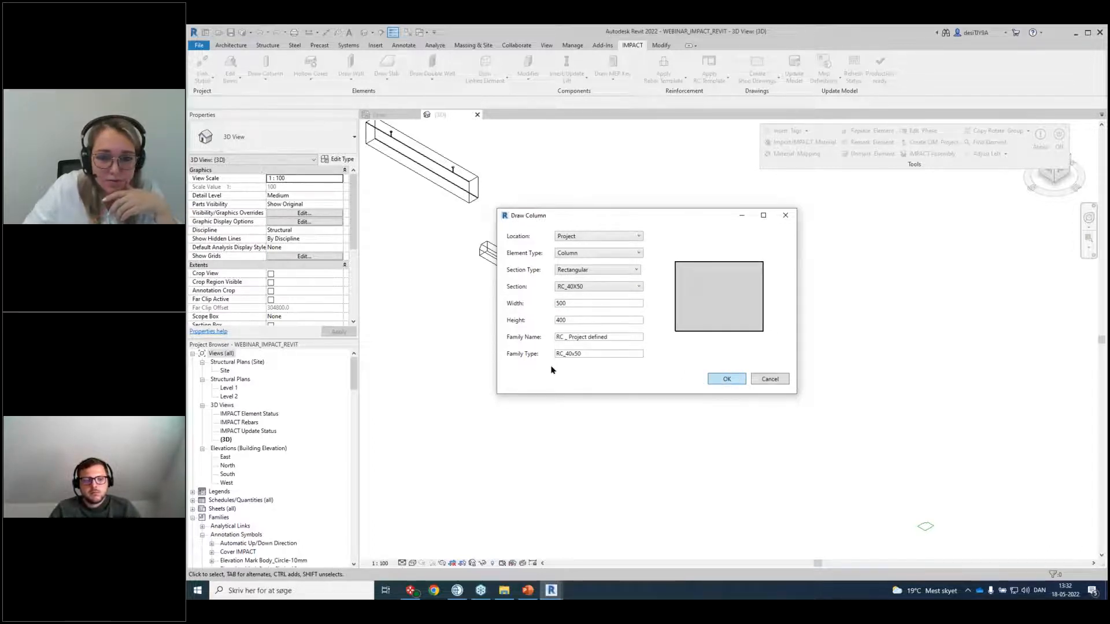
key(Return)
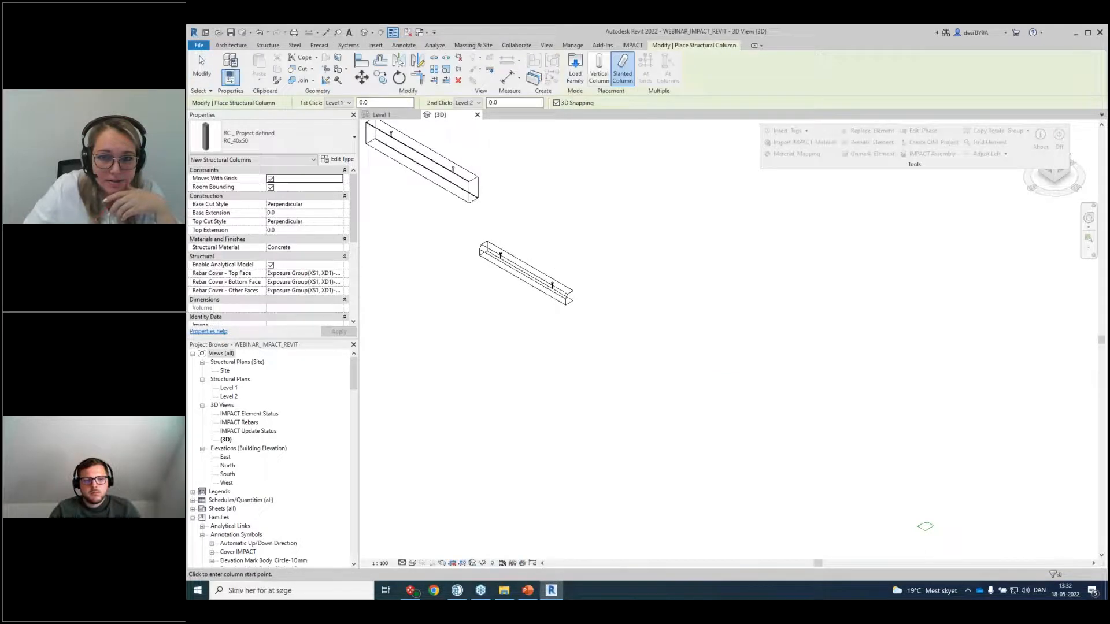
Place one vertical RC_40x50 column in open space beyond the beams in the 3D view and end the placement.
click(599, 69)
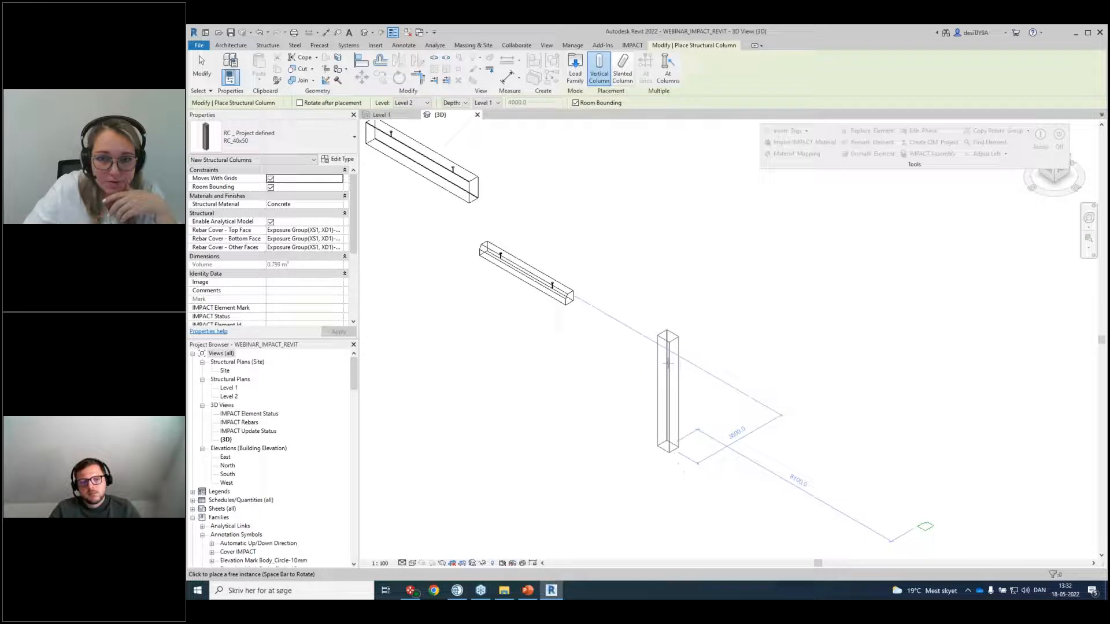
scroll(615, 354, down, 2)
click(621, 346)
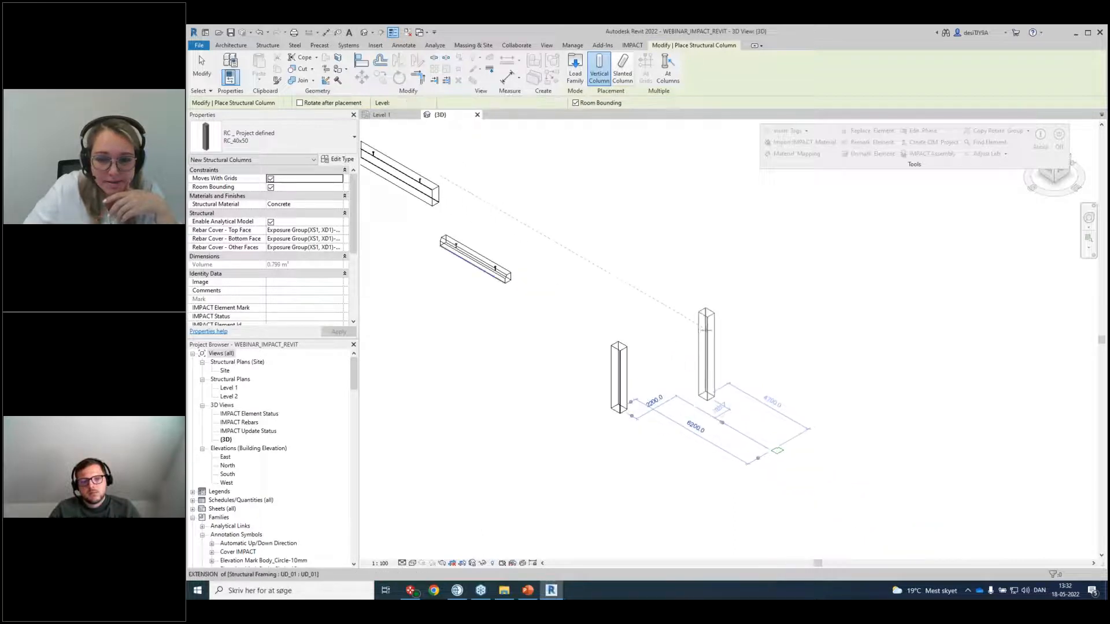
key(Escape)
key(Escape)
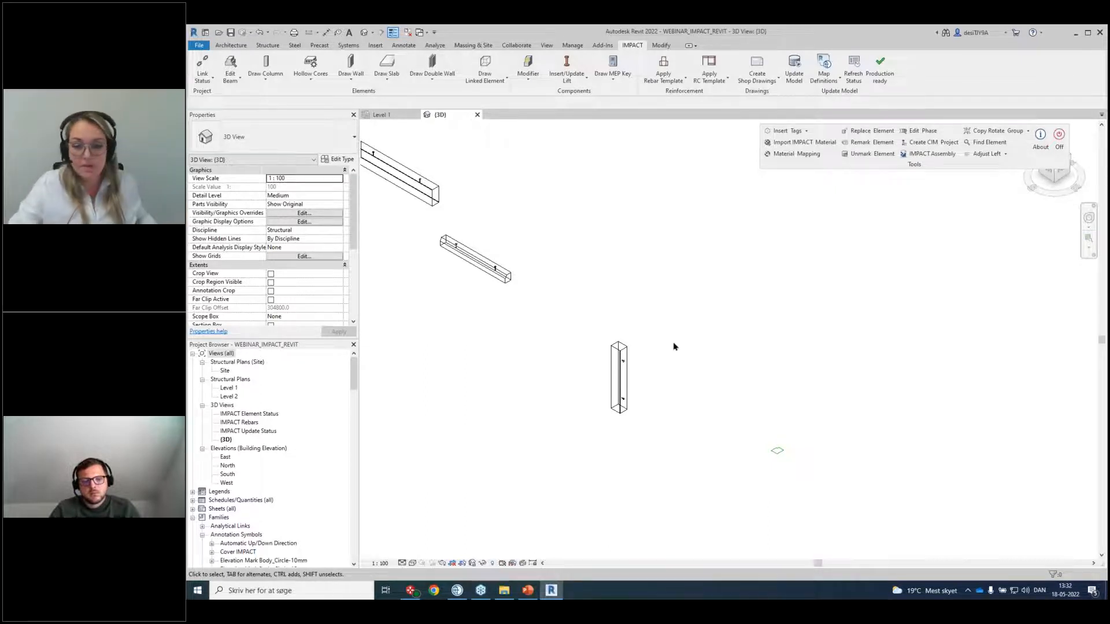
Inspect the lifters on the placed column and compare the Common and Project column section definitions.
scroll(618, 362, up, 10)
scroll(717, 296, down, 1)
middle_drag(718, 286, 691, 166)
scroll(693, 283, down, 1)
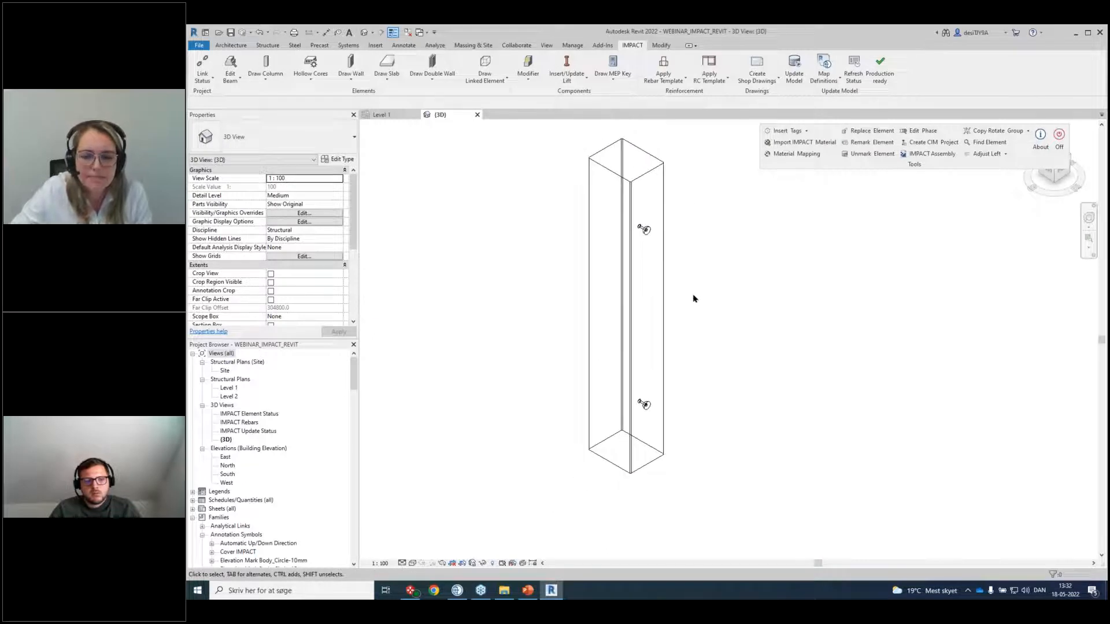
middle_drag(693, 316, 691, 342)
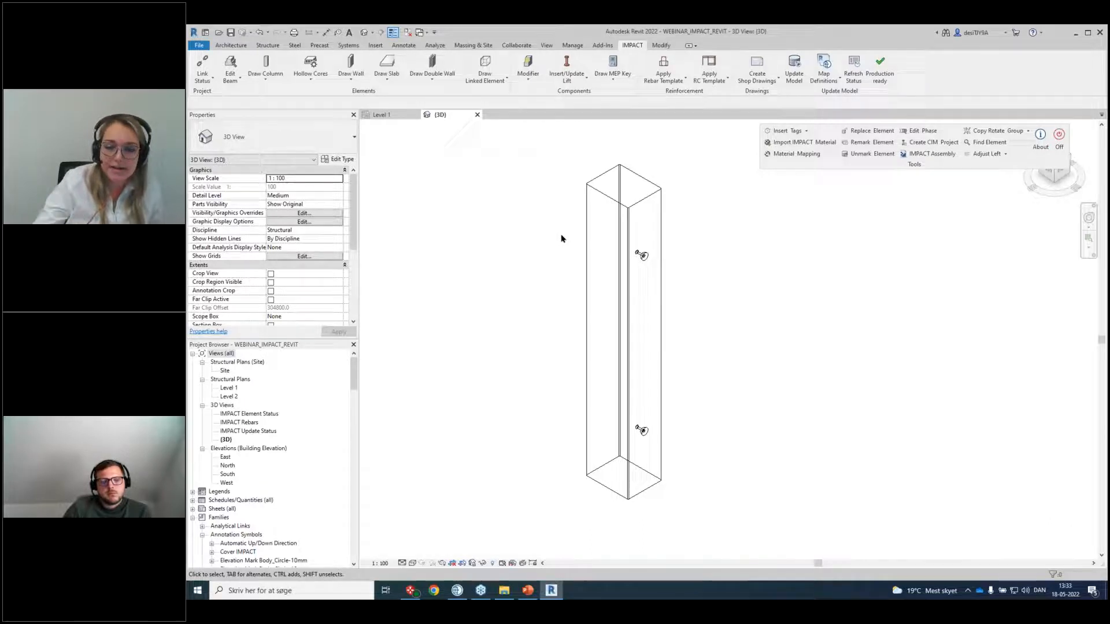
click(268, 78)
click(277, 103)
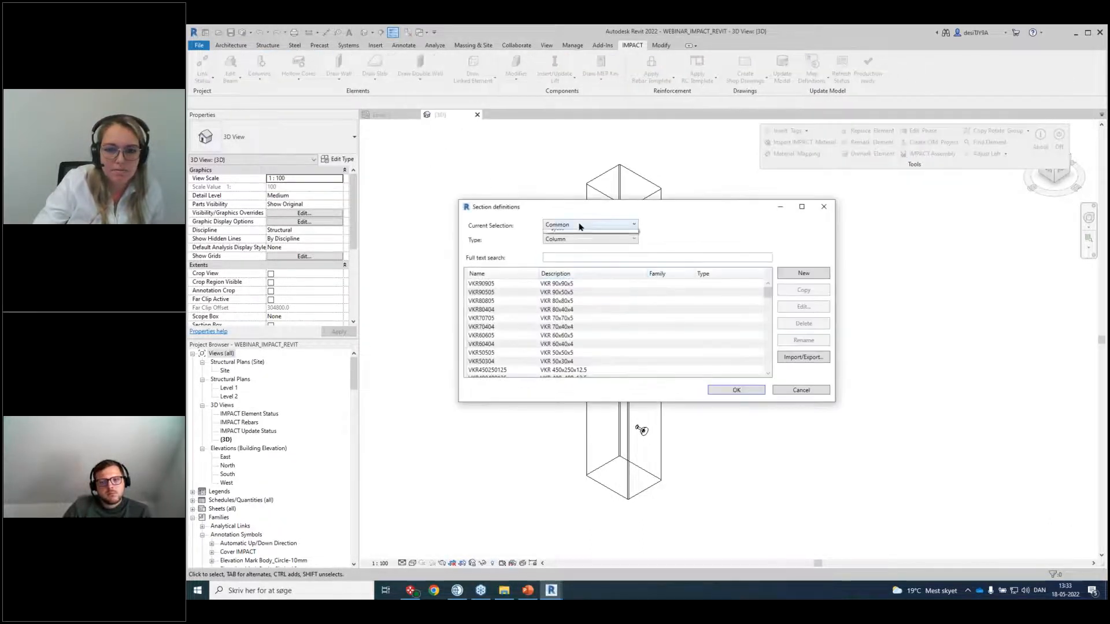
click(586, 249)
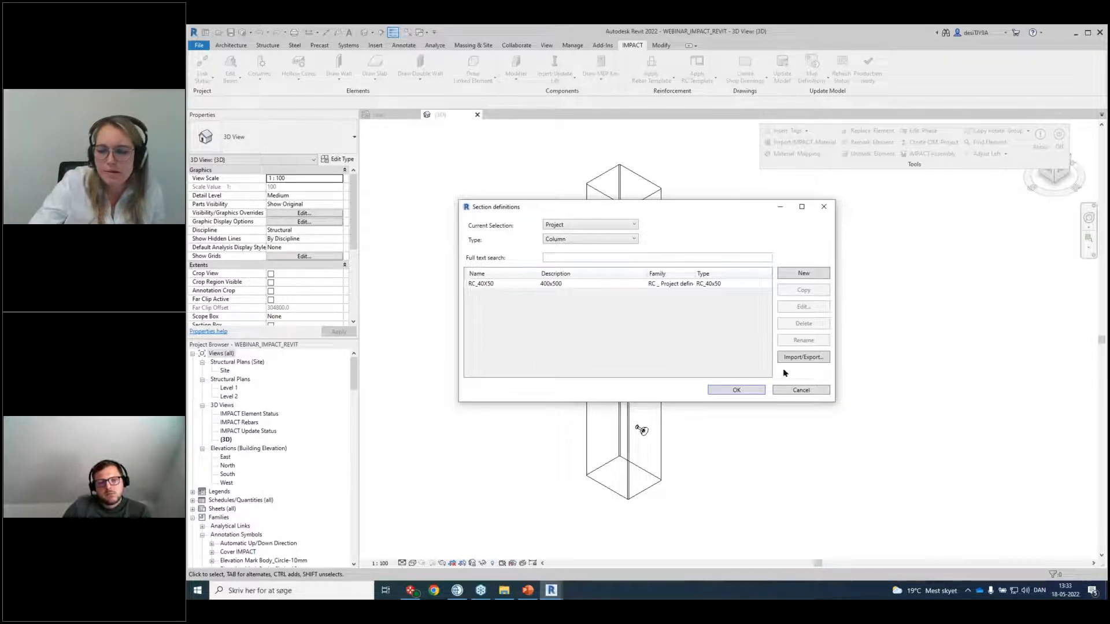
click(800, 390)
scroll(676, 300, down, 2)
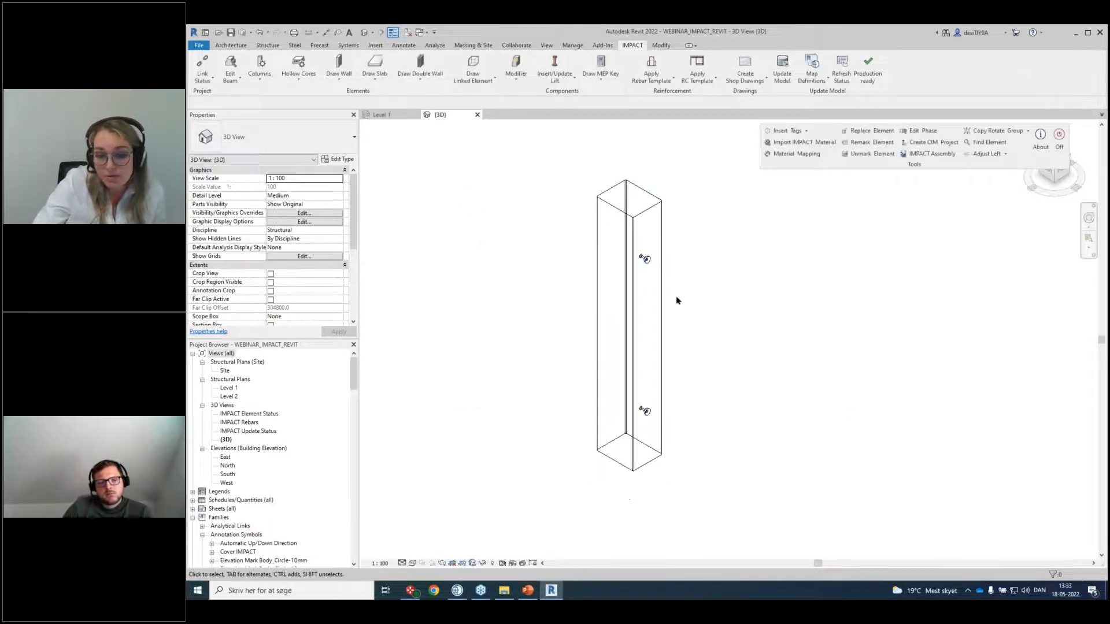
middle_drag(715, 317, 693, 346)
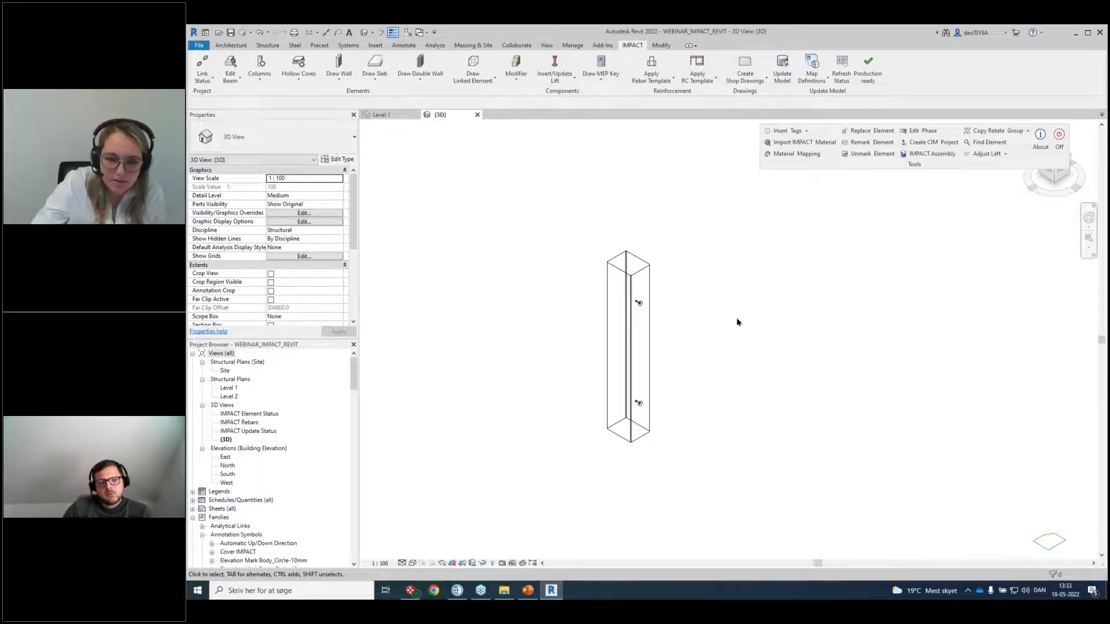
scroll(706, 376, up, 3)
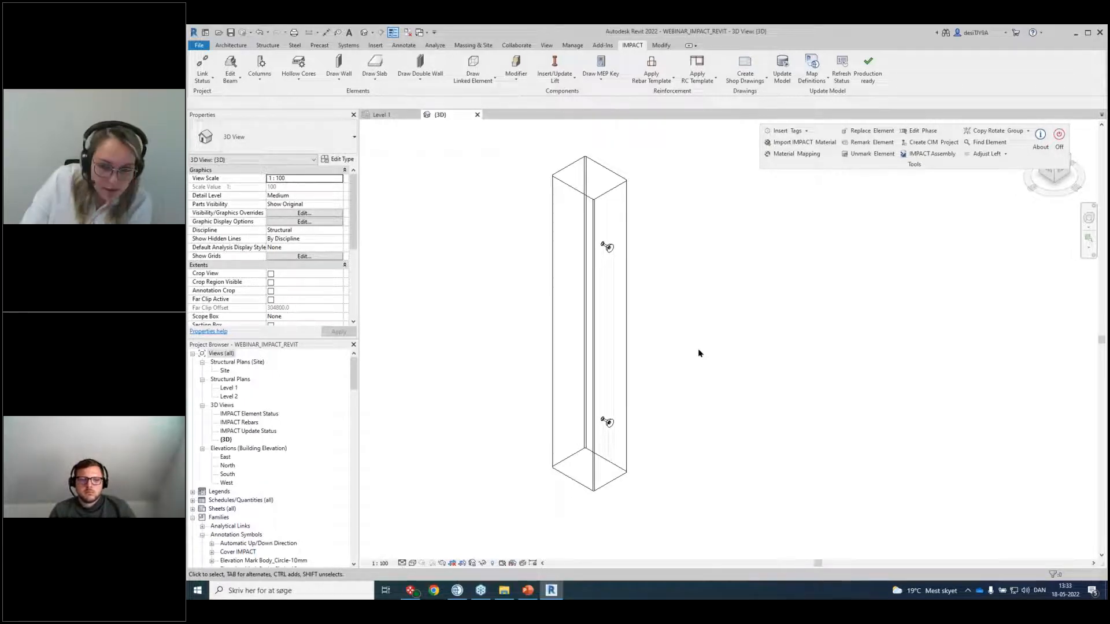
scroll(694, 350, down, 3)
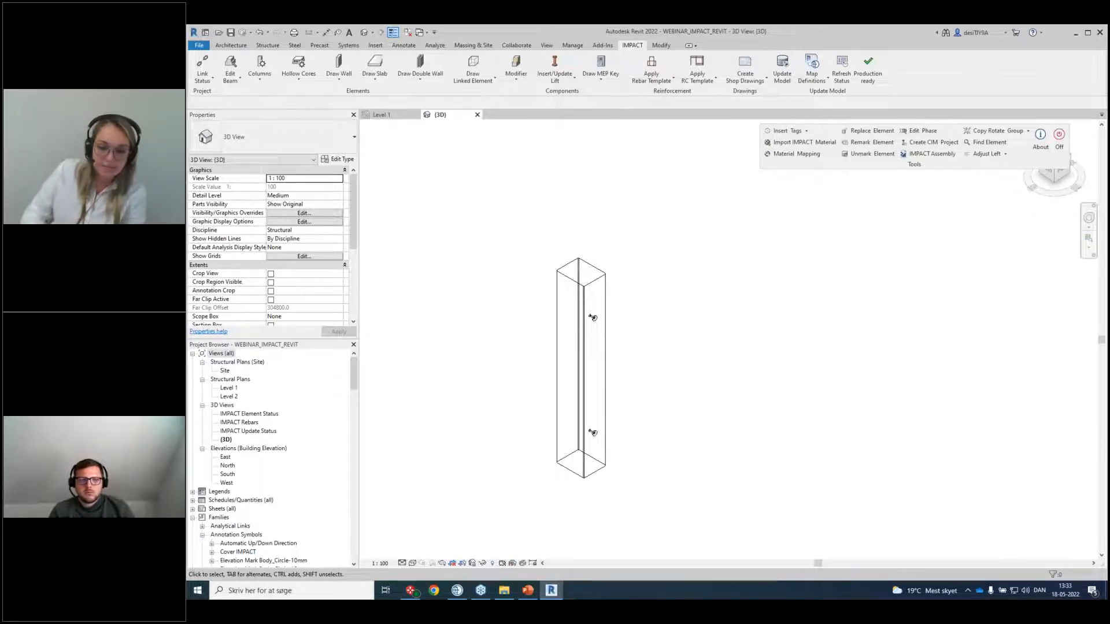
Open section 32 from the Common hollow core definitions and examine its general, cutting and strand settings.
click(301, 85)
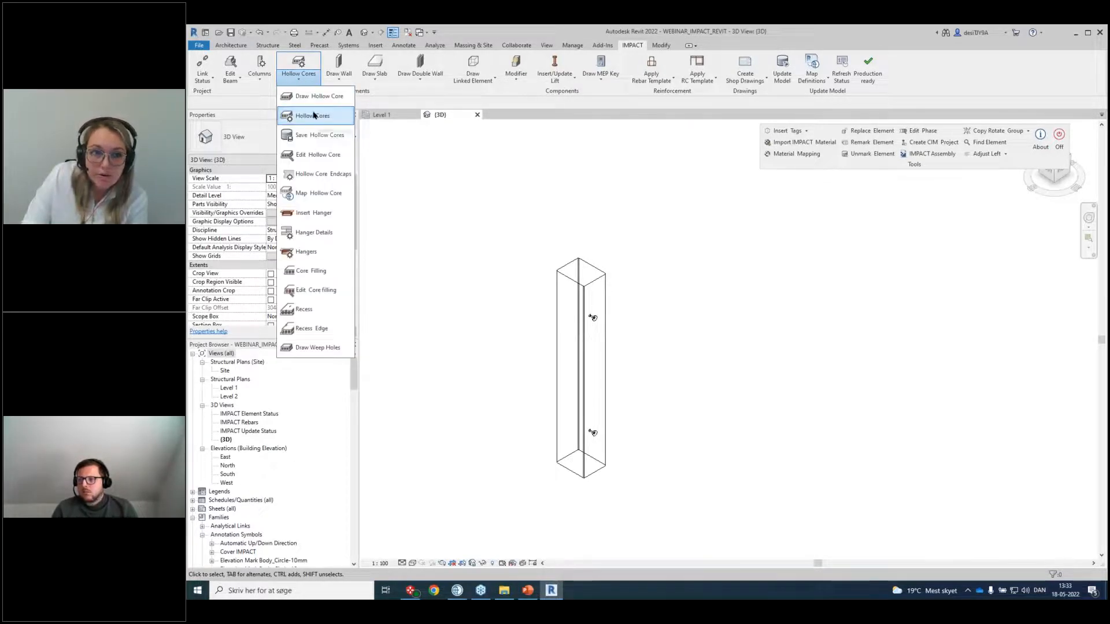
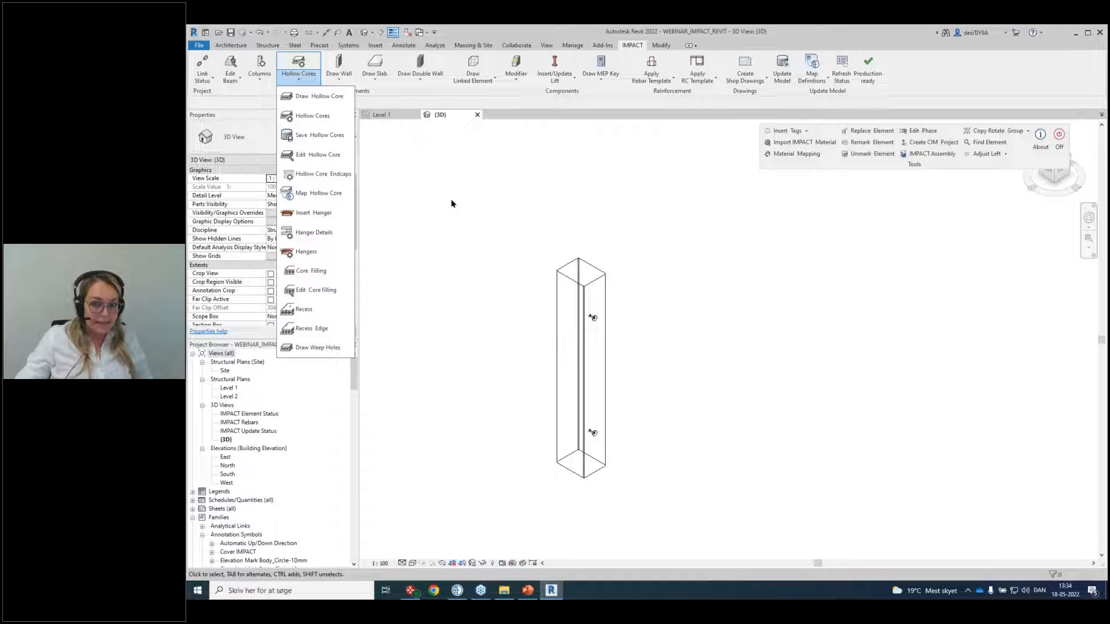
click(322, 119)
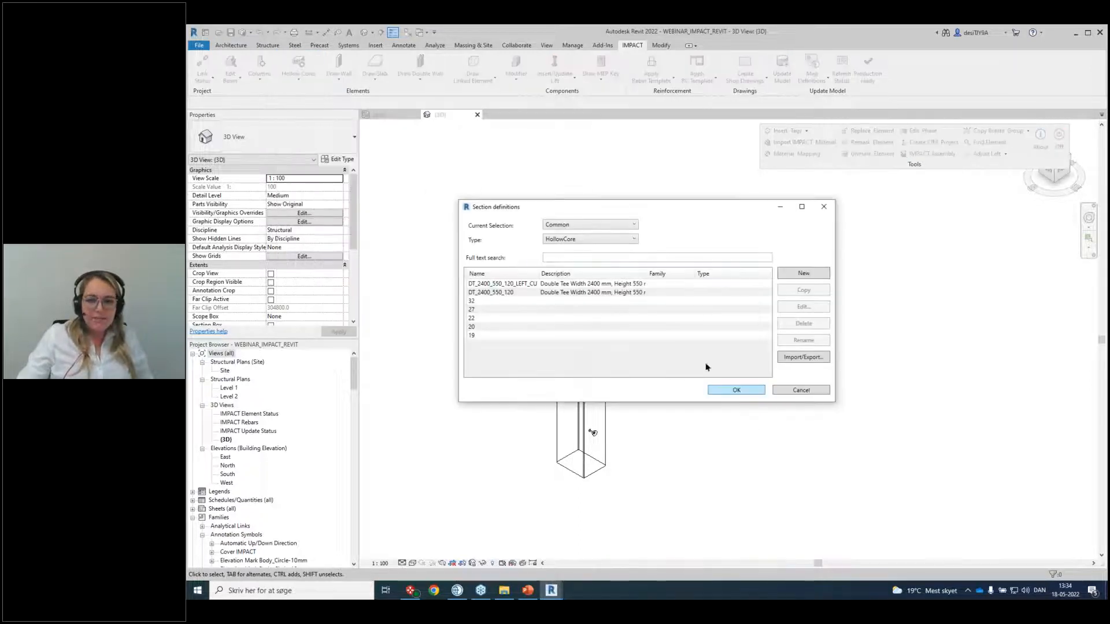
drag(615, 208, 651, 235)
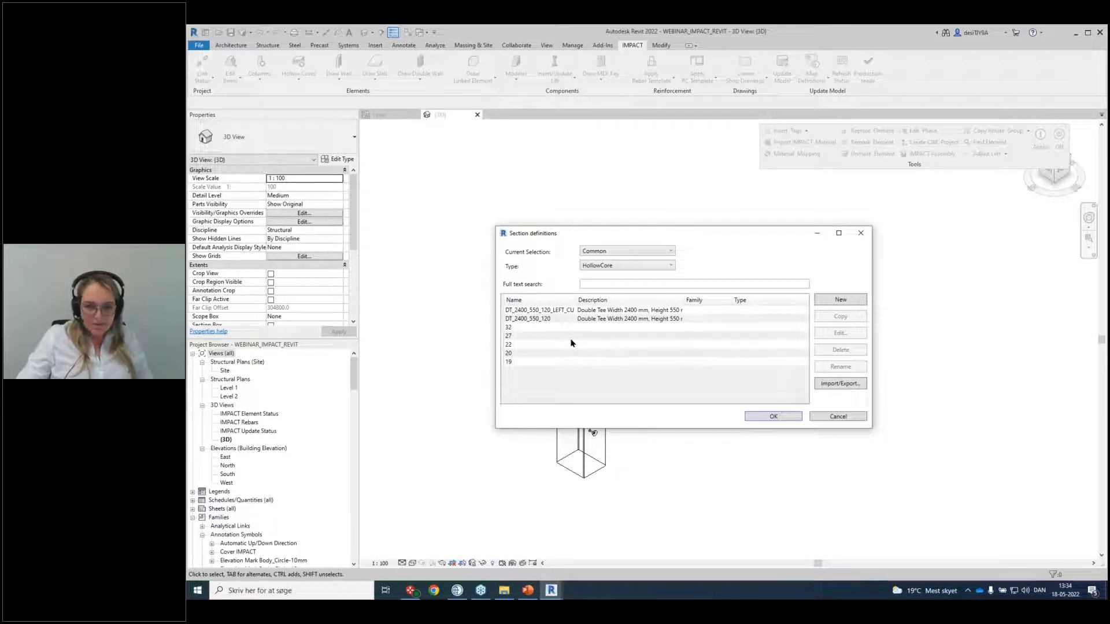
click(528, 345)
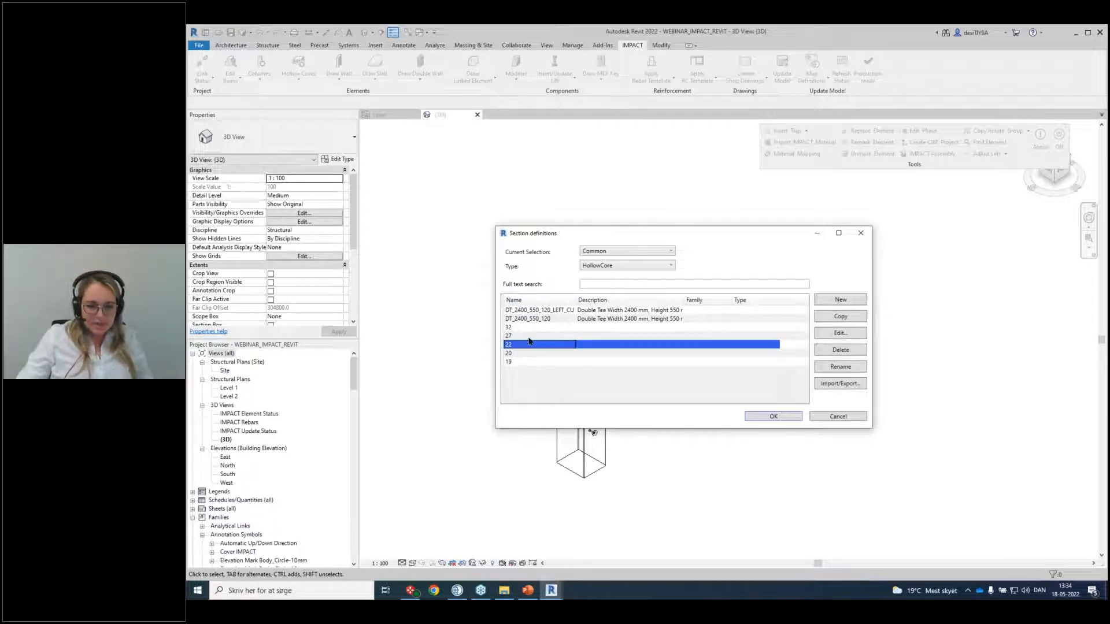
click(529, 327)
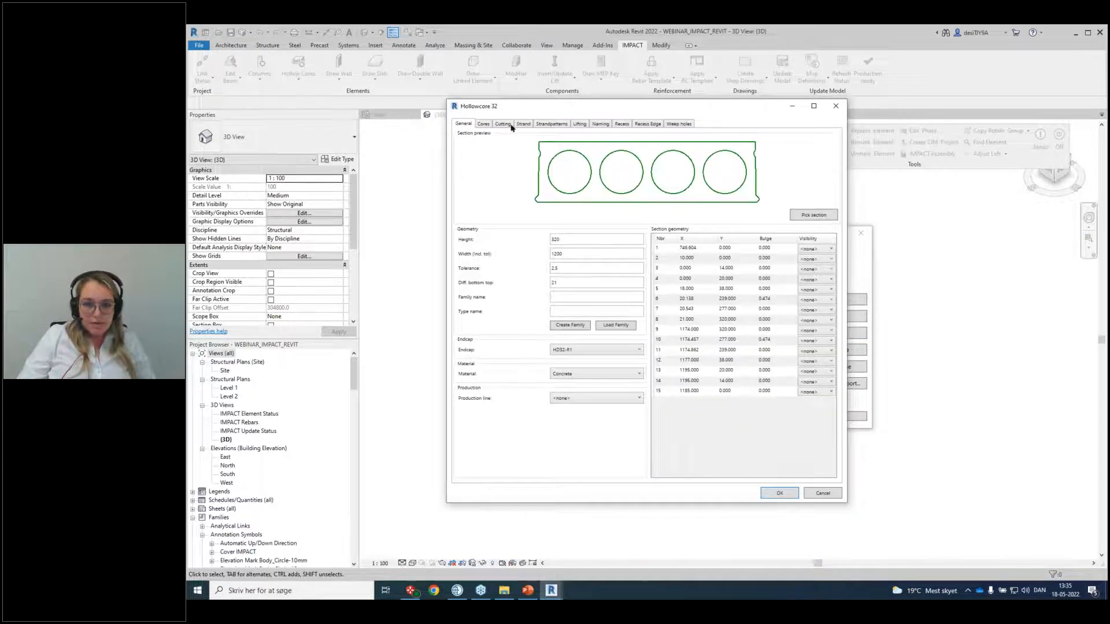
click(503, 124)
click(524, 124)
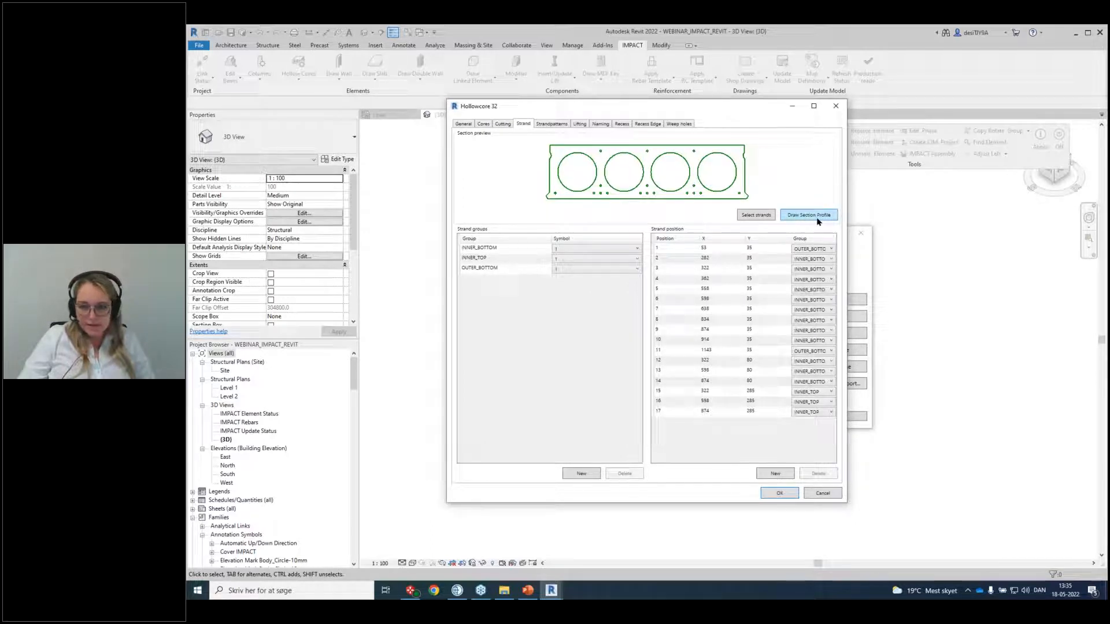
Draw the section profile of hollow core 32 in open space beyond the column in the 3D view and close the definition.
click(796, 215)
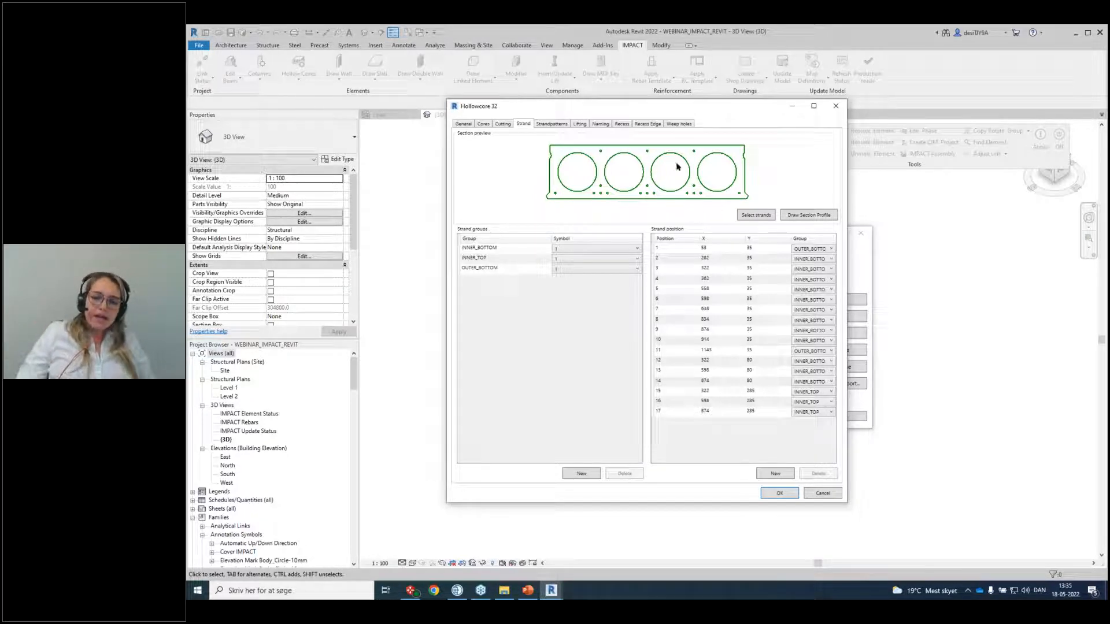
click(810, 214)
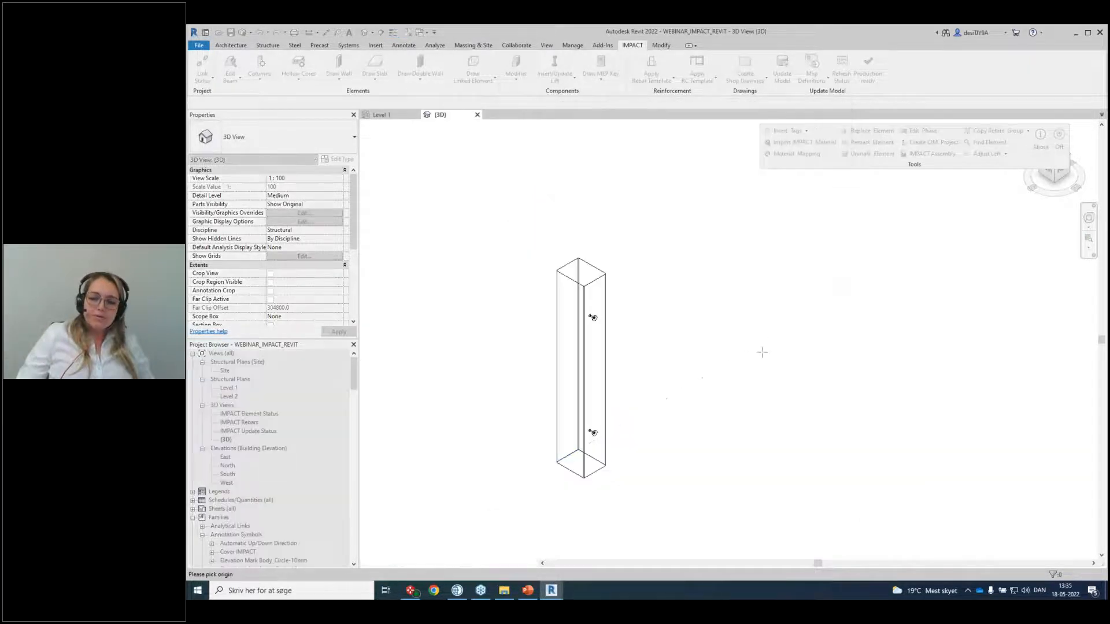
scroll(808, 384, down, 5)
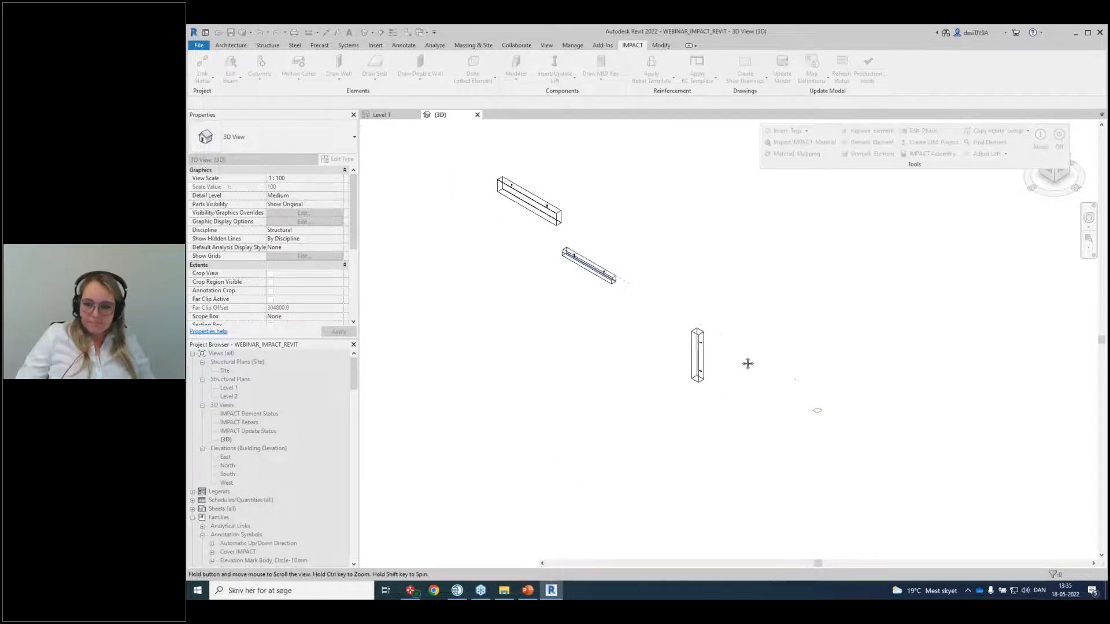
click(771, 380)
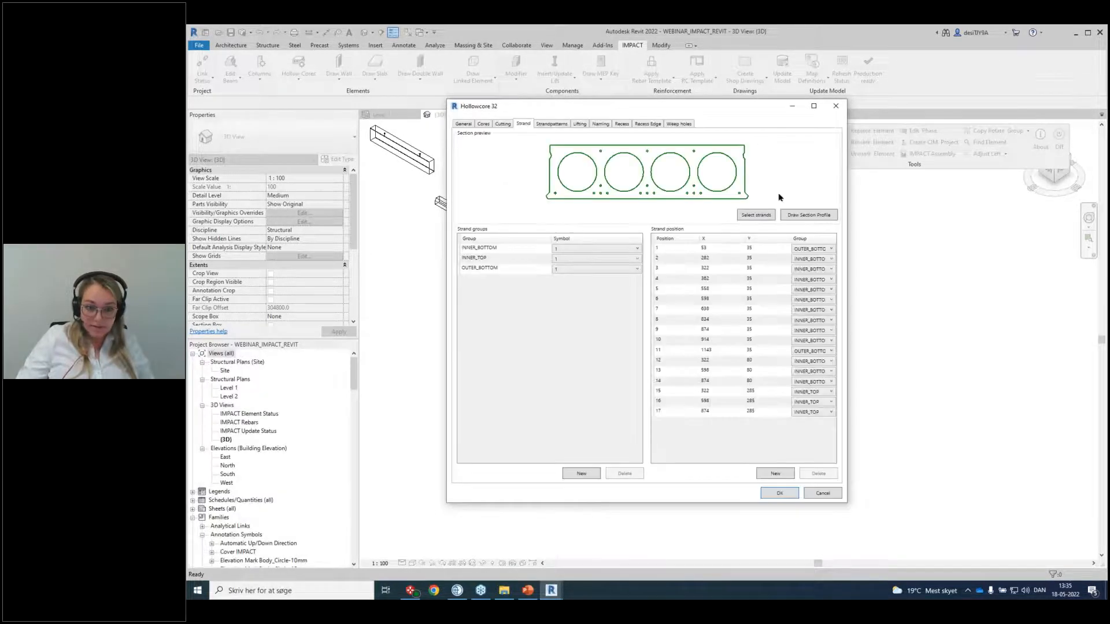
click(781, 494)
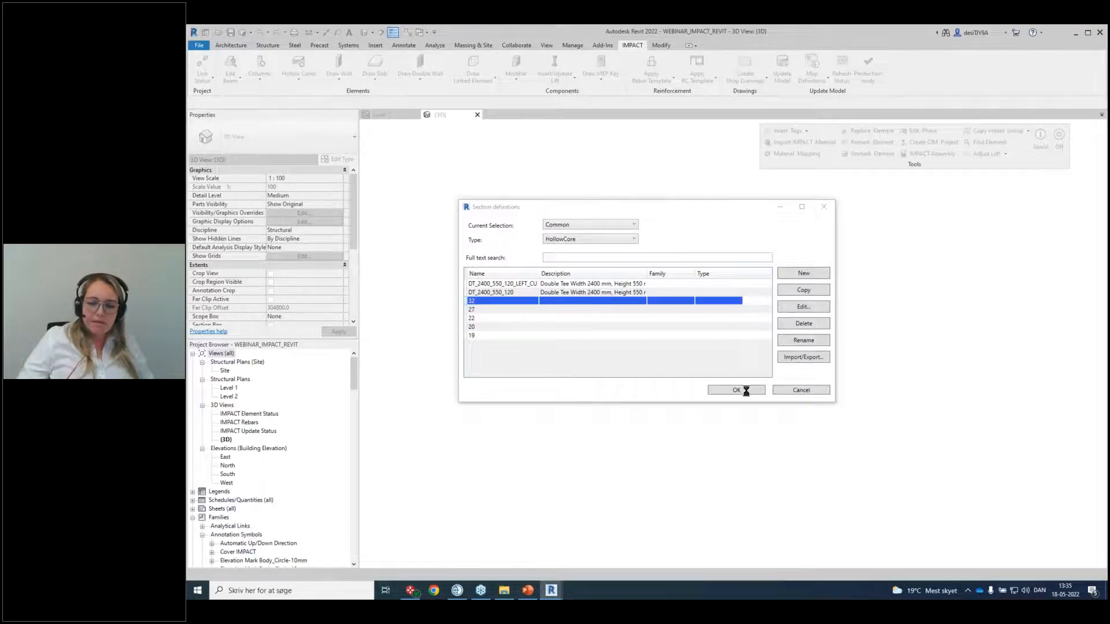
Open the Level 1 structural plan and examine the outline and cores of the drawn hollow core profile.
scroll(770, 387, up, 4)
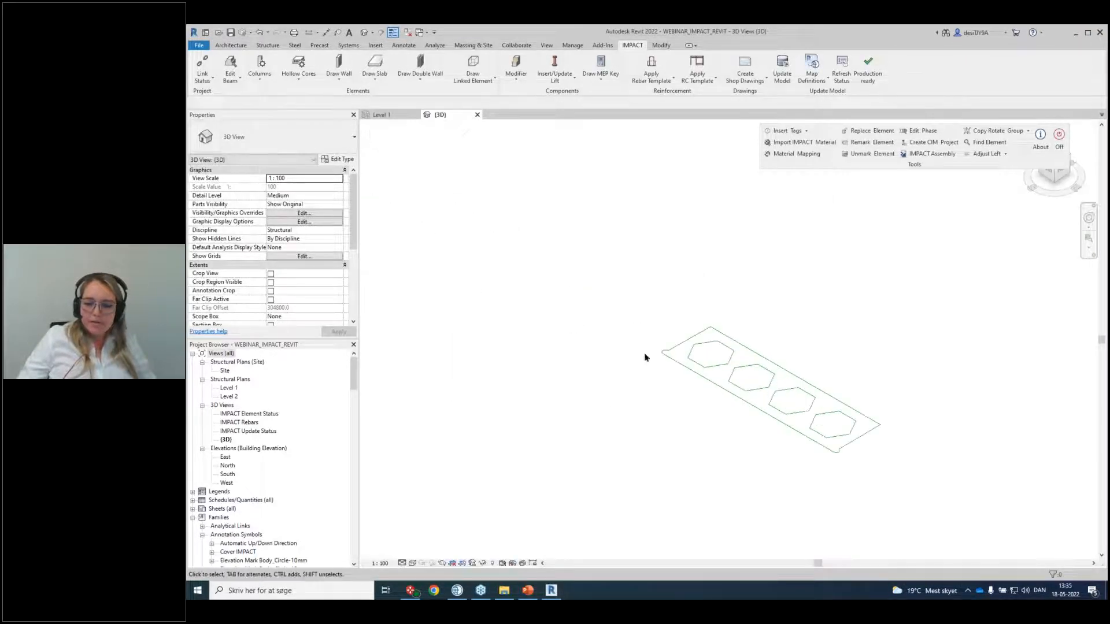
double_click(228, 389)
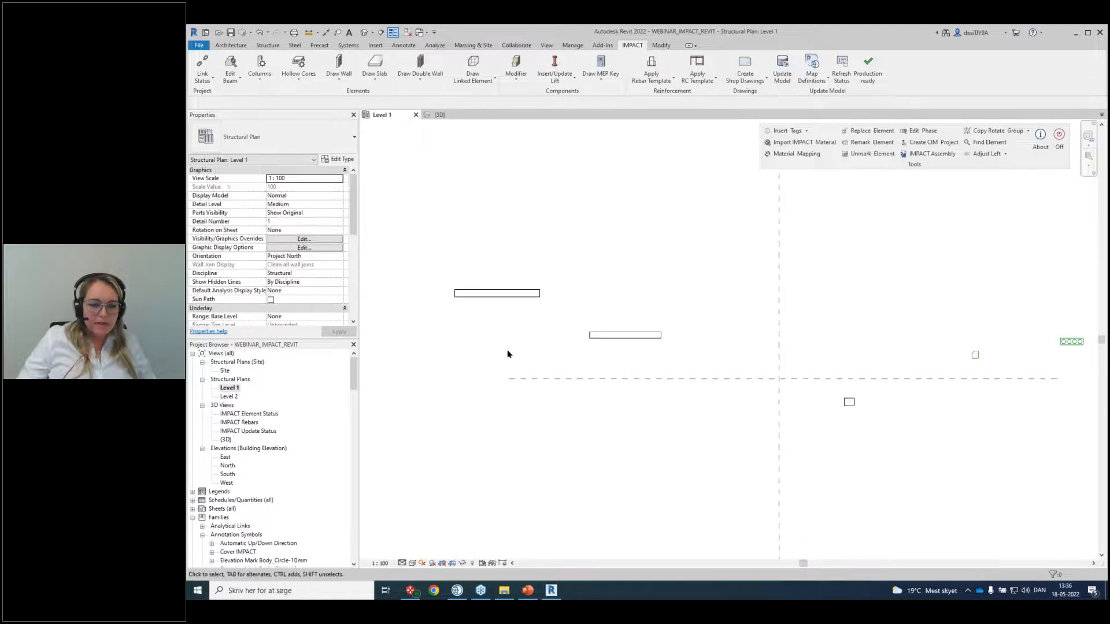
middle_drag(895, 384, 485, 422)
scroll(599, 389, up, 8)
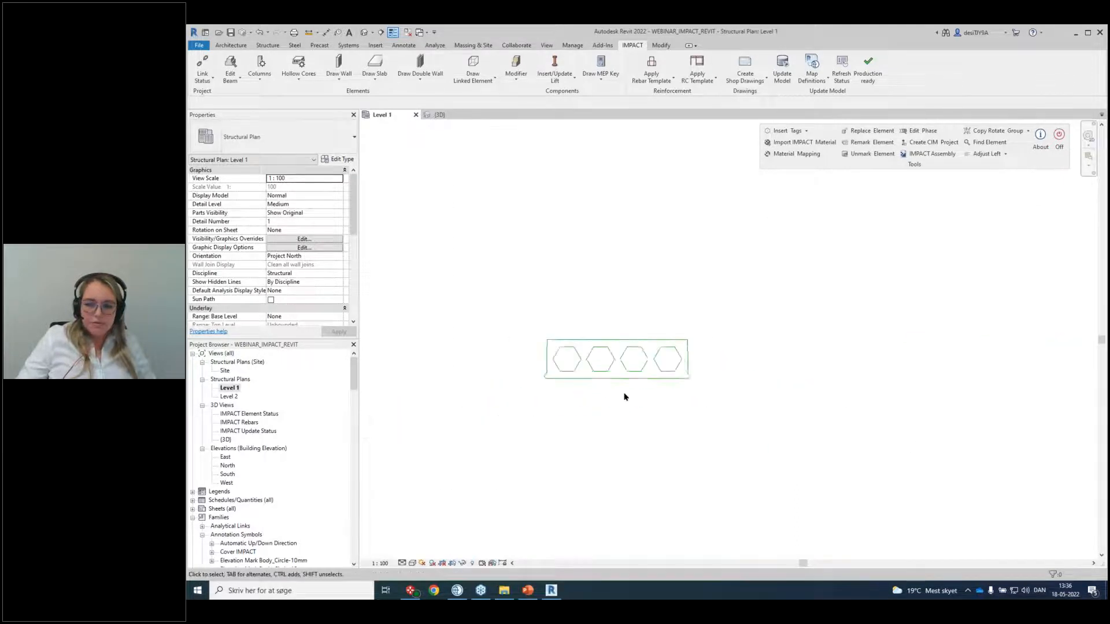
scroll(525, 281, up, 3)
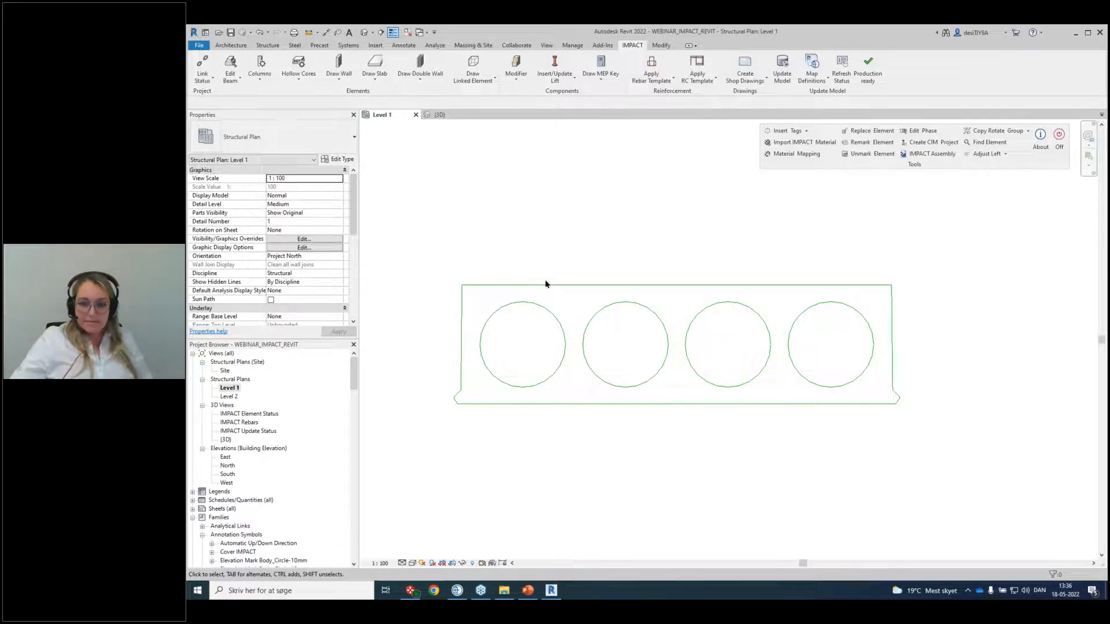
scroll(679, 403, down, 4)
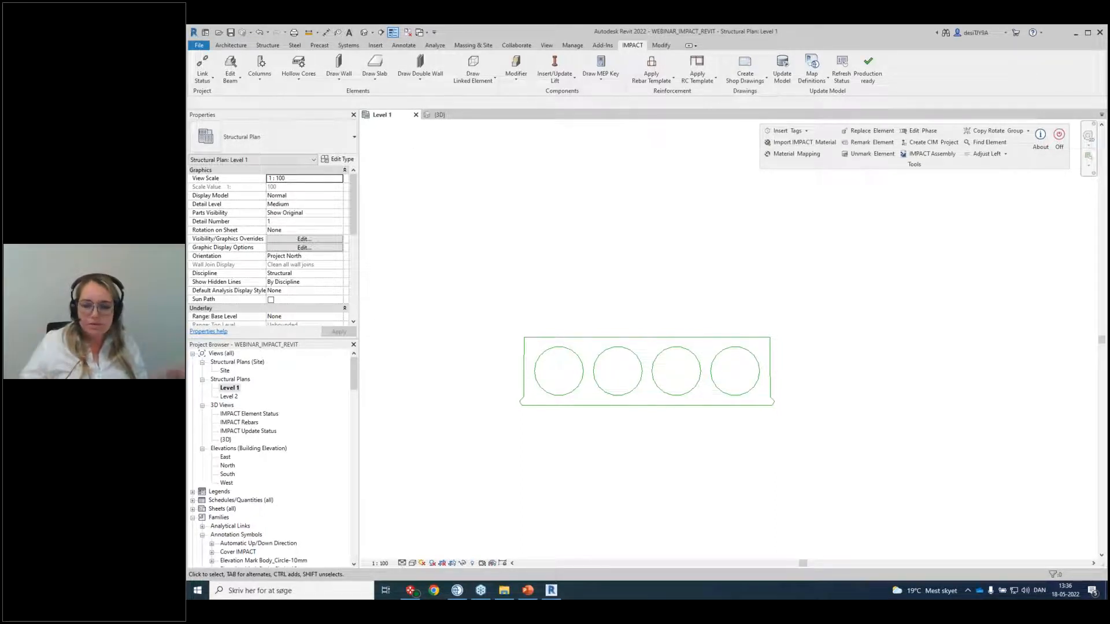
scroll(671, 416, up, 4)
middle_drag(616, 270, 689, 292)
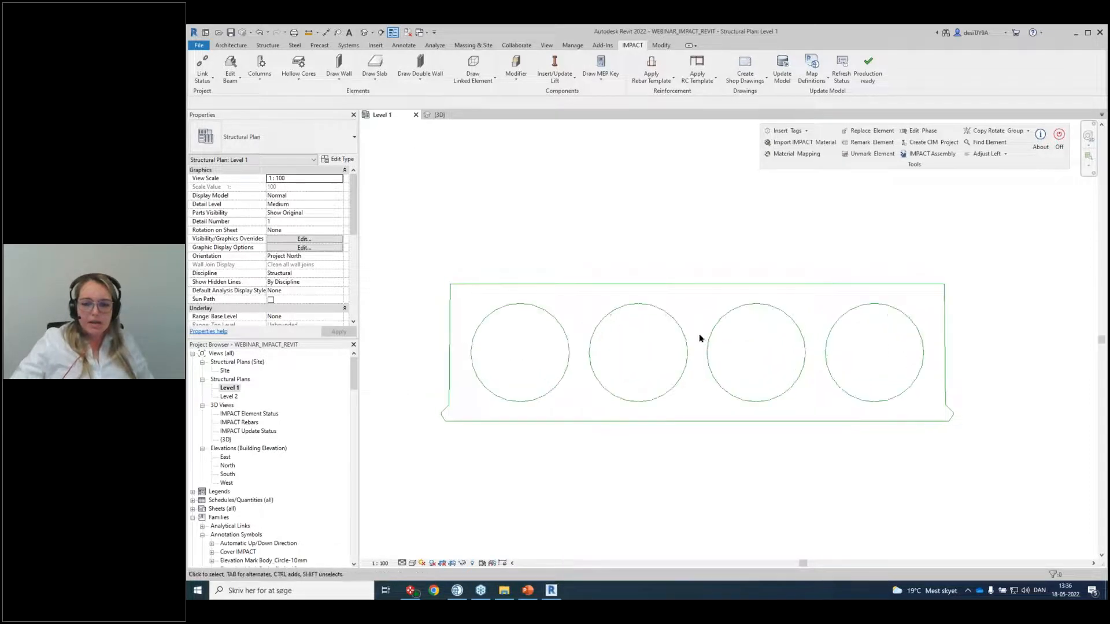
Create a new Project hollow core section definition named HC_01 with the description 320.
click(362, 70)
click(309, 123)
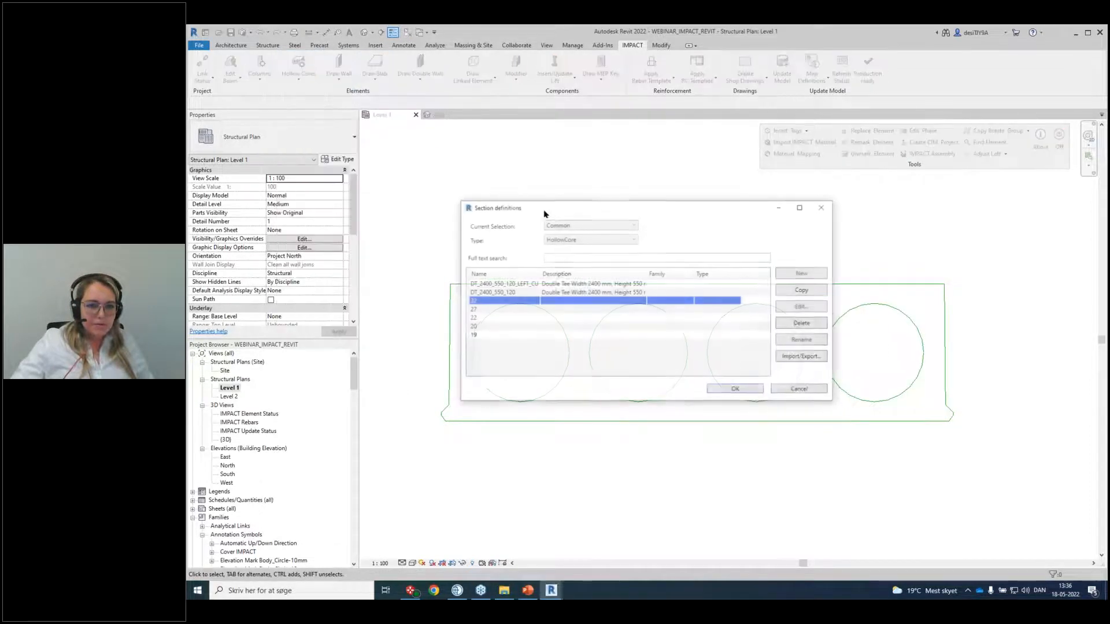
drag(566, 210, 591, 142)
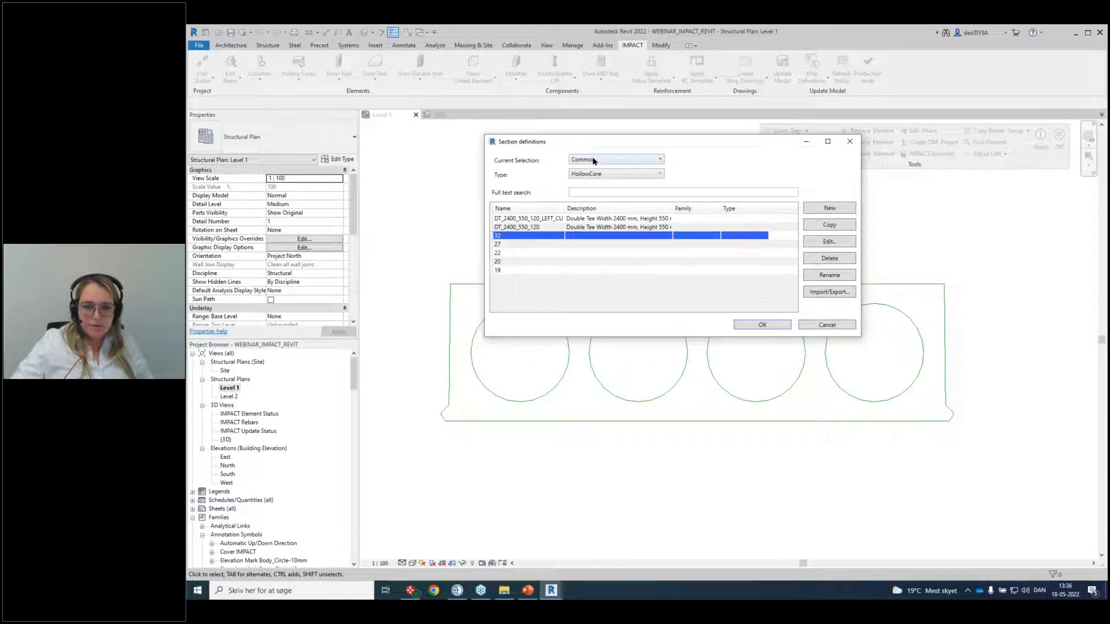
click(596, 161)
click(583, 176)
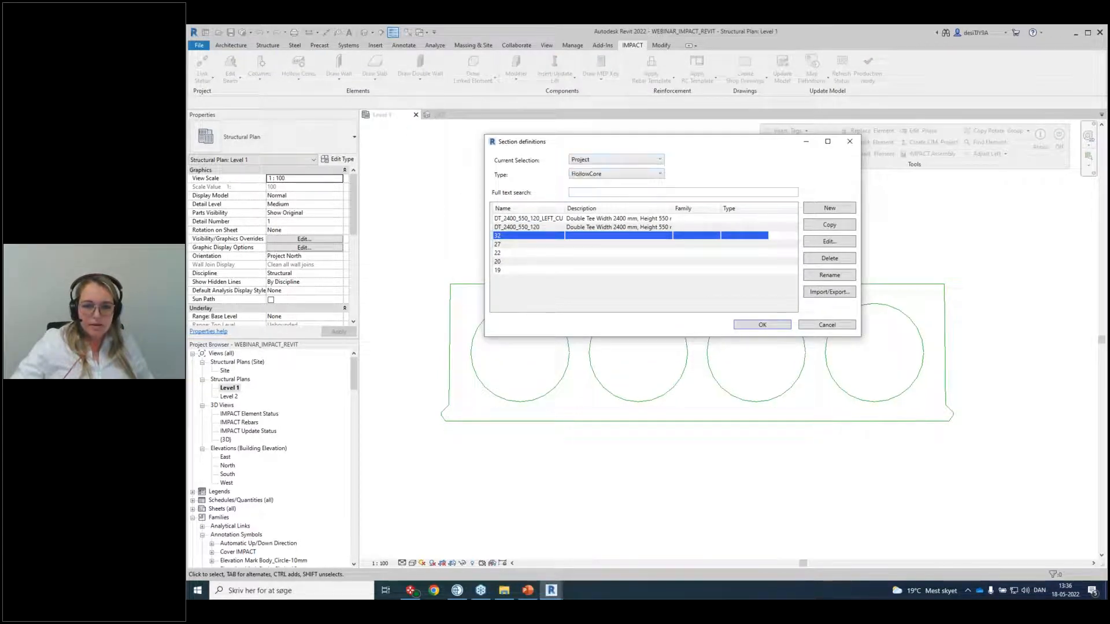
click(841, 208)
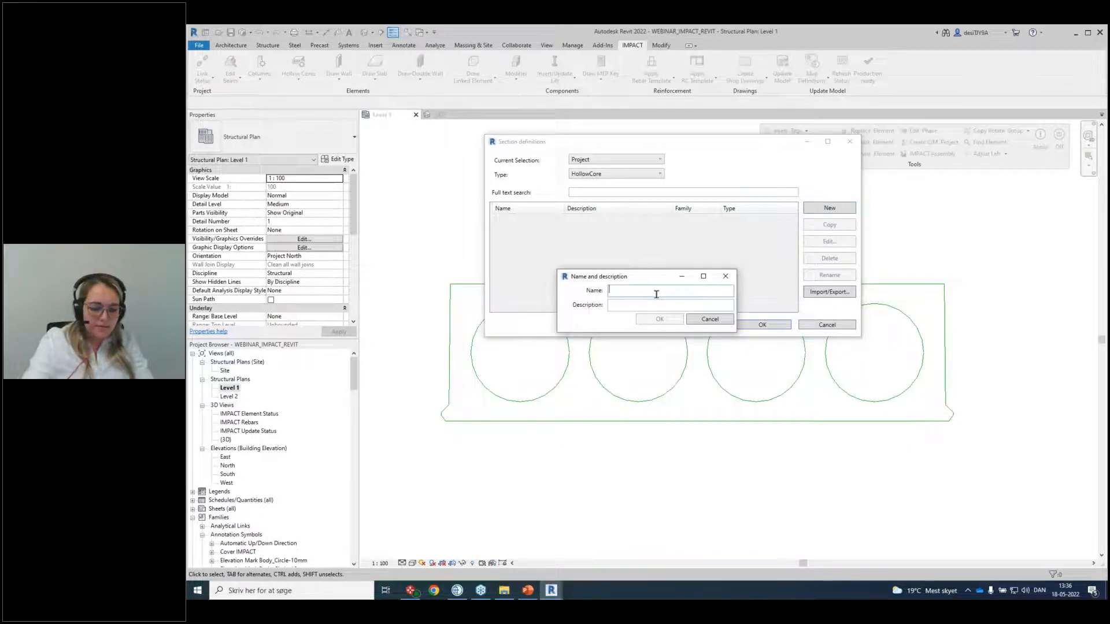
text(HC_01)
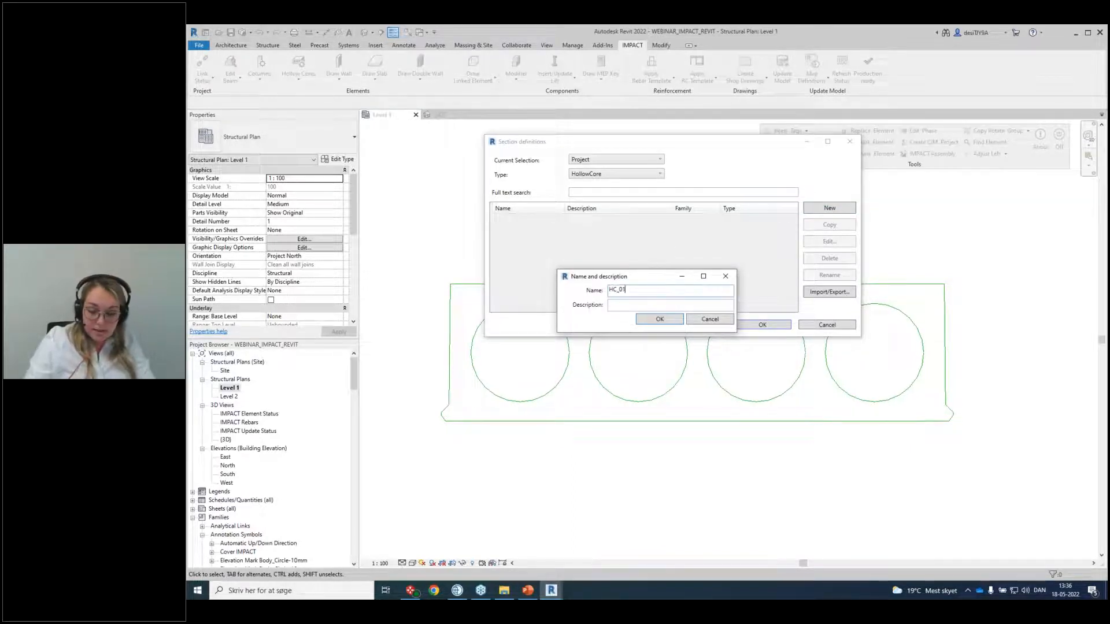
click(664, 304)
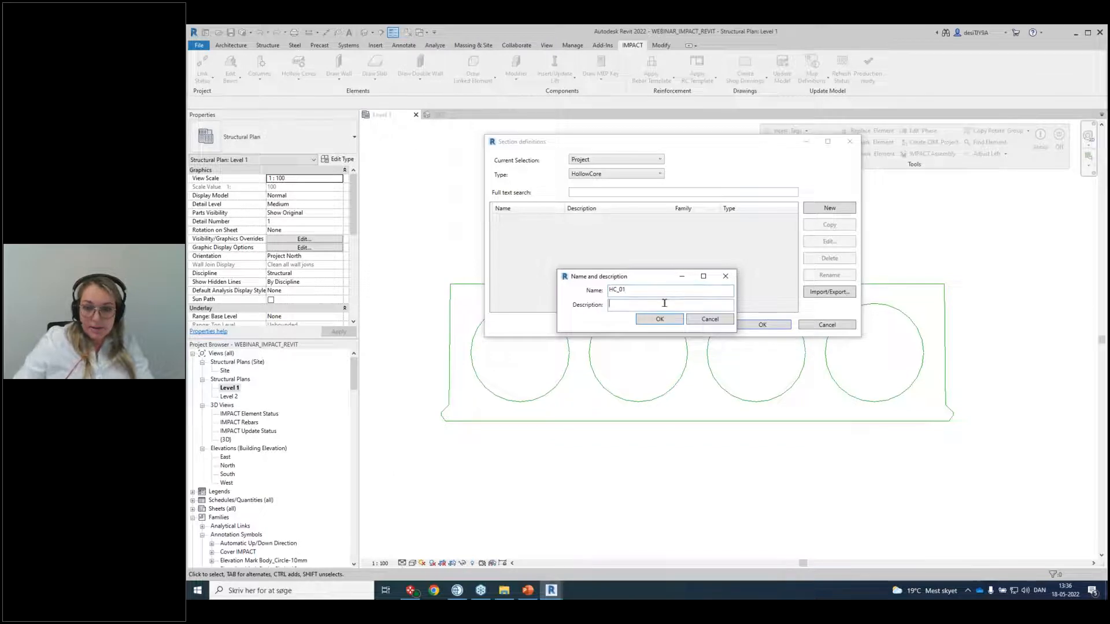
text(320)
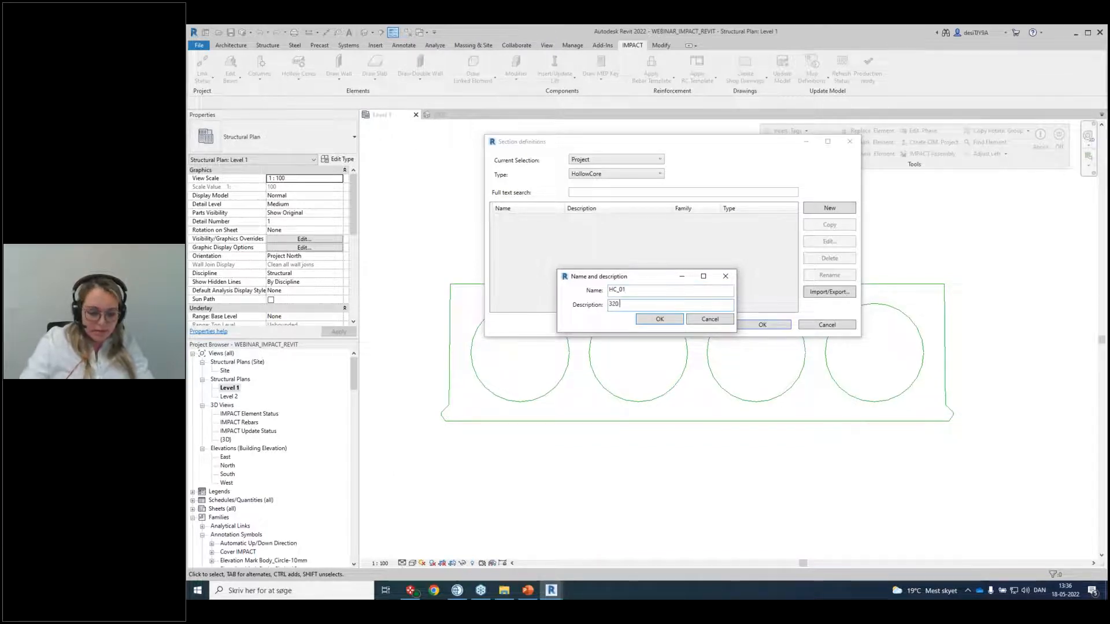
click(666, 320)
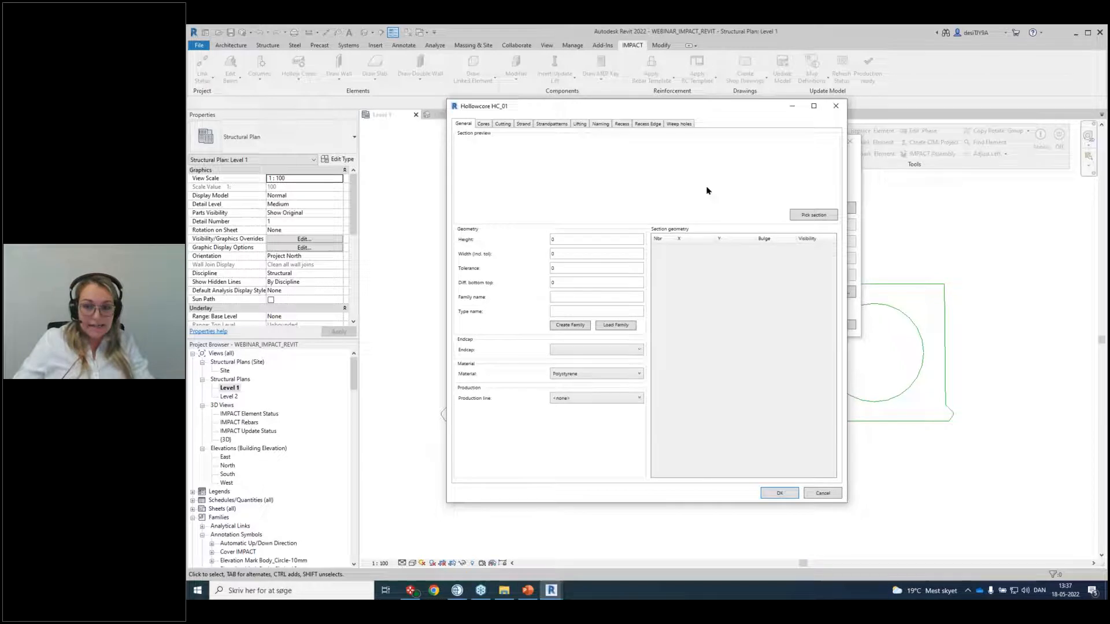
Pick the drawn profile in the Level 1 plan as the outer section geometry of HC_01.
click(813, 215)
drag(396, 199, 1016, 460)
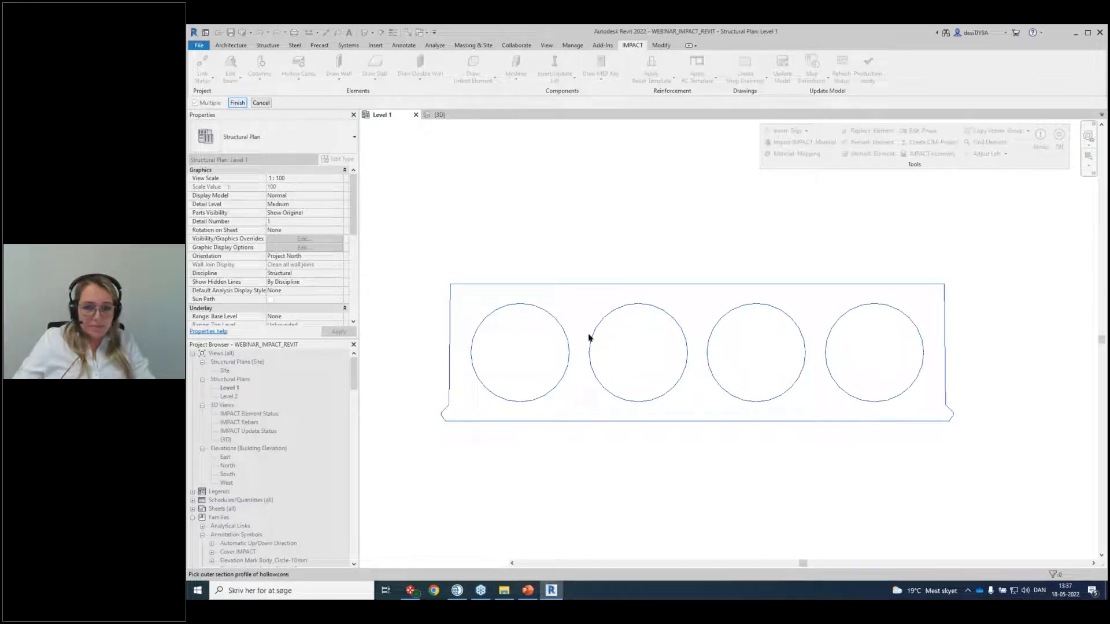
click(238, 102)
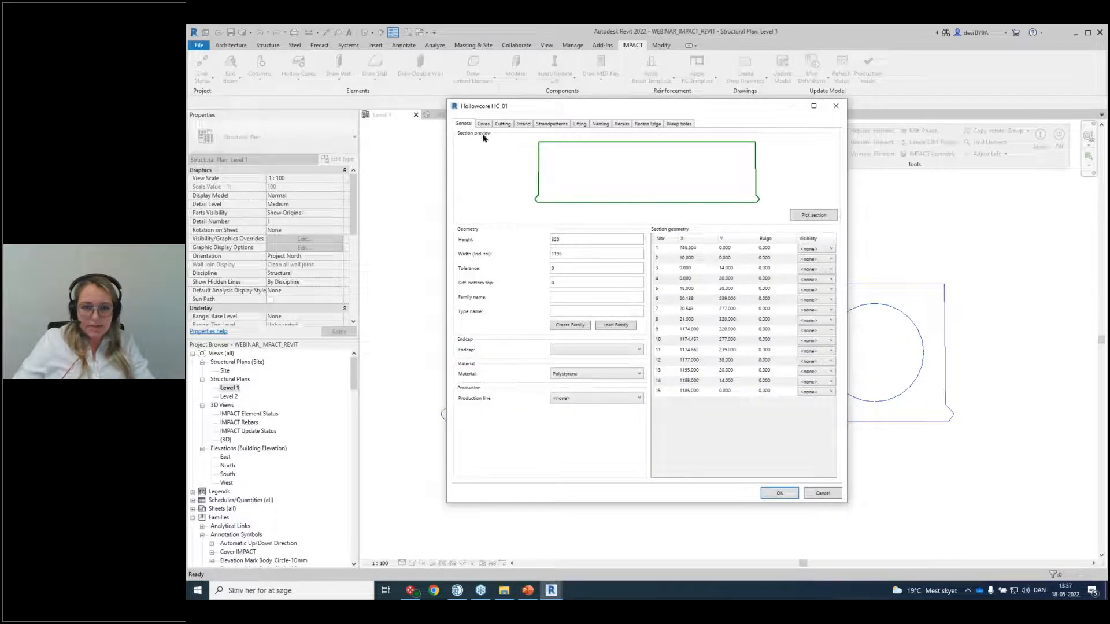
Select the four circles of the drawn profile as the cores of HC_01.
click(483, 124)
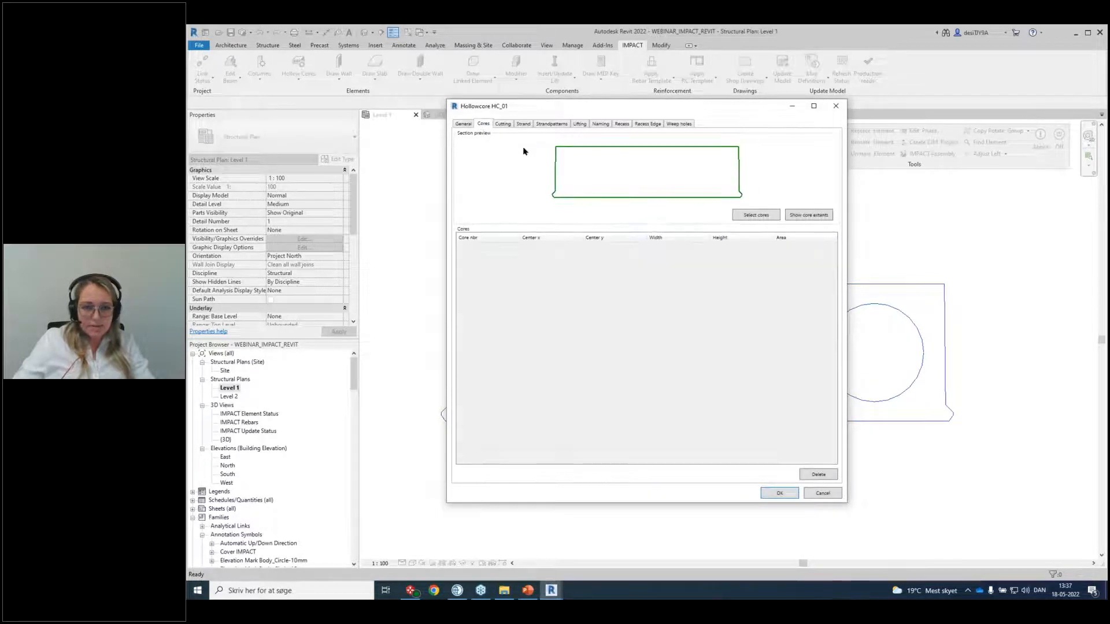
click(755, 215)
drag(398, 232, 770, 446)
drag(829, 468, 1017, 497)
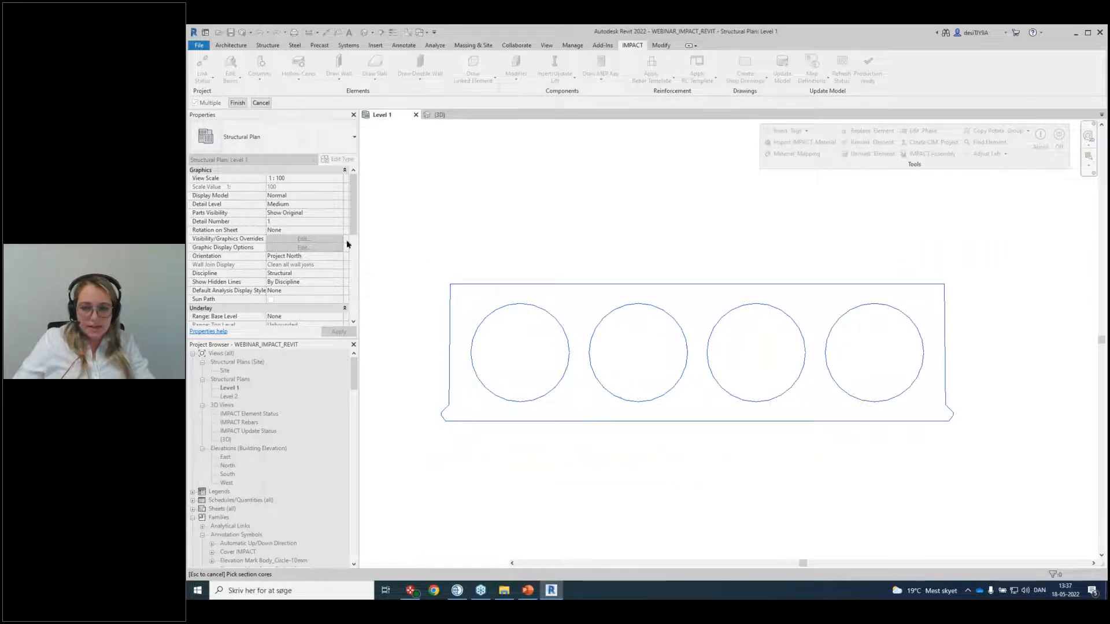
click(244, 103)
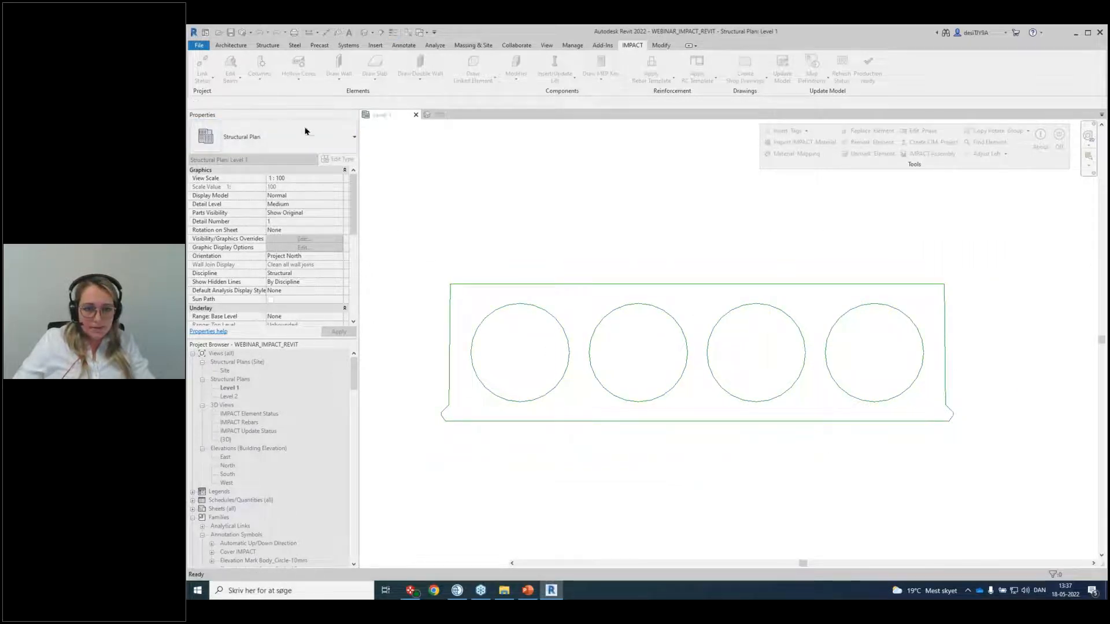
Define four preferred cut zones for HC_01, each spanning the full width of one core.
click(502, 124)
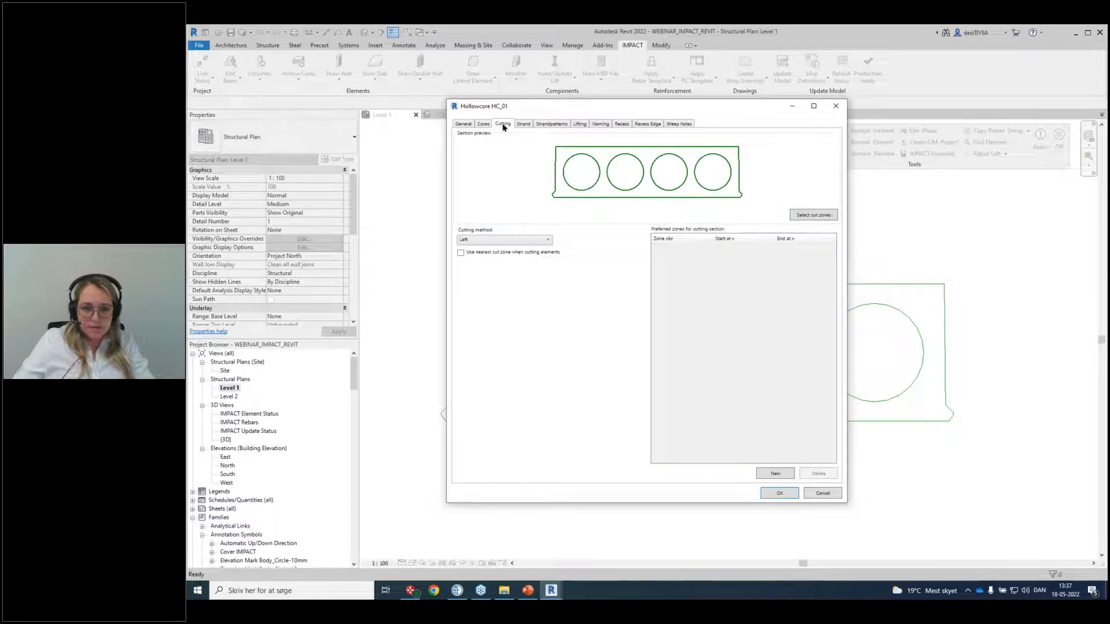
click(803, 216)
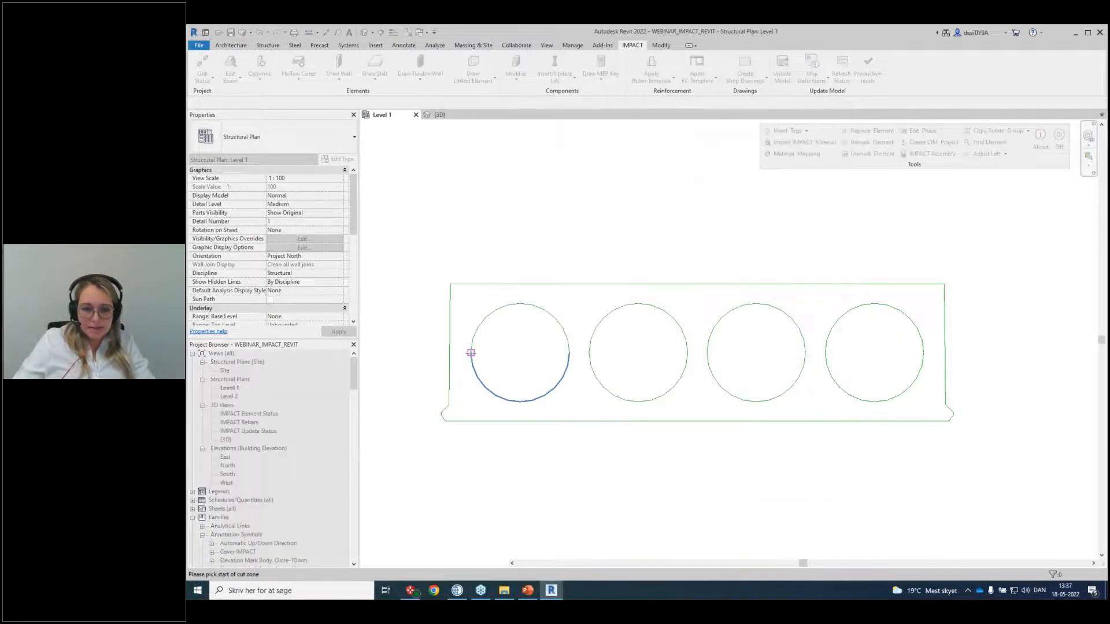
click(589, 352)
click(687, 351)
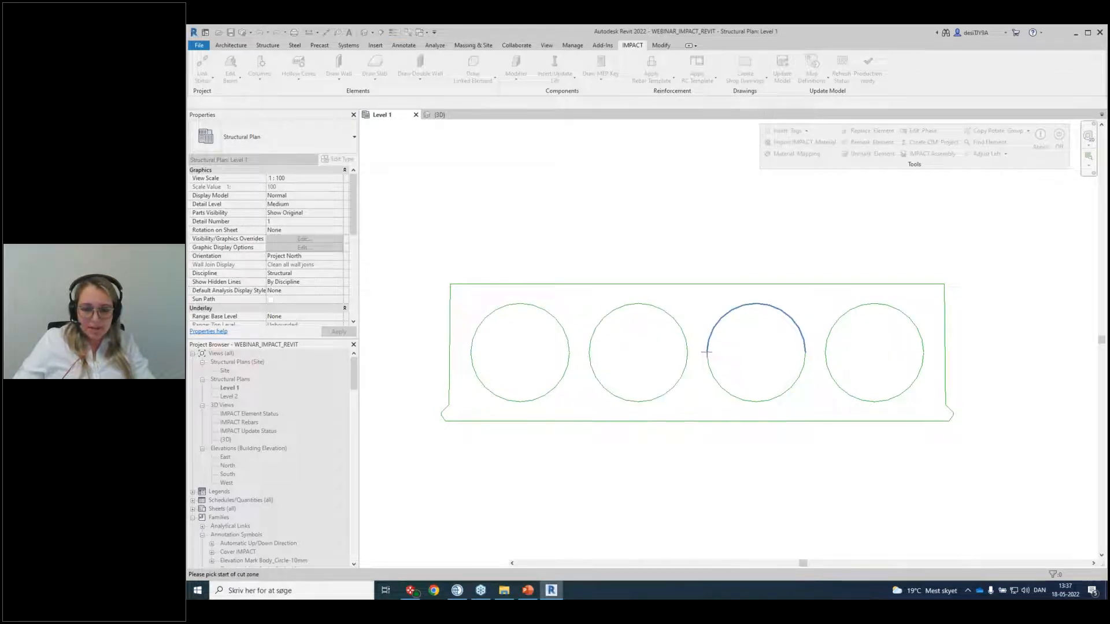
click(825, 352)
click(922, 353)
key(Escape)
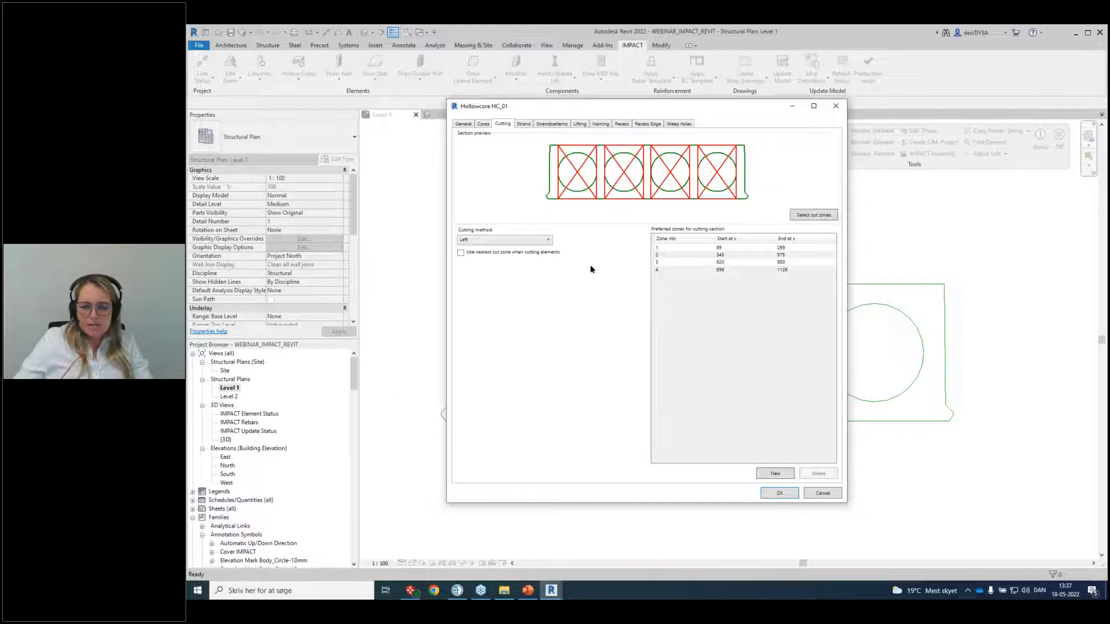
Pick five strand positions for HC_01 in one horizontal row near the profile's bottom edge, between and outside the four cores.
click(524, 124)
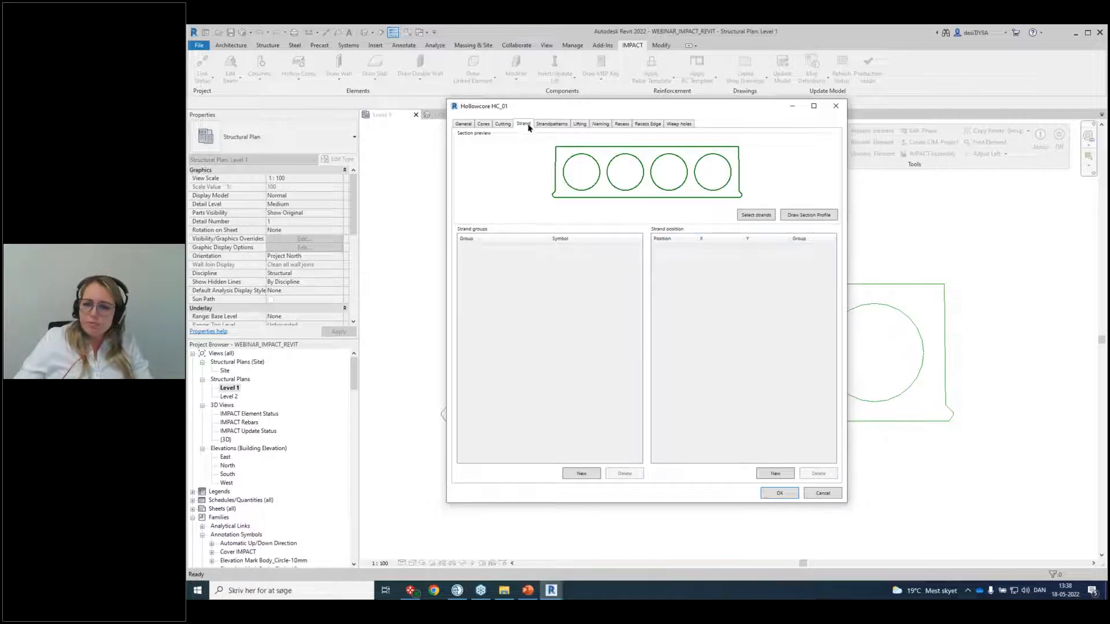
click(504, 124)
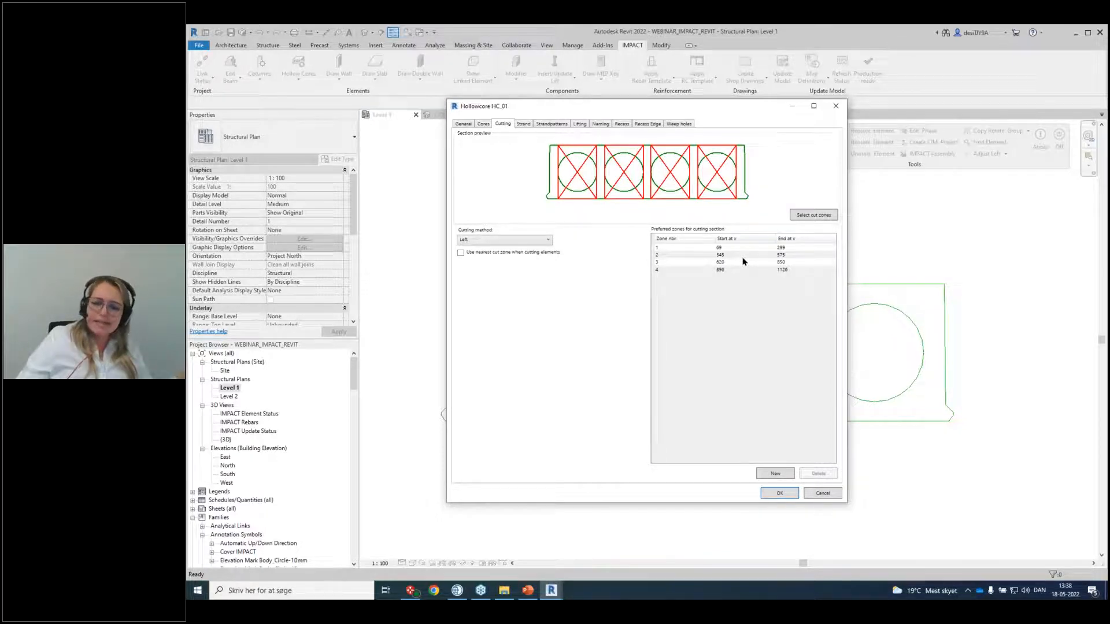
click(523, 123)
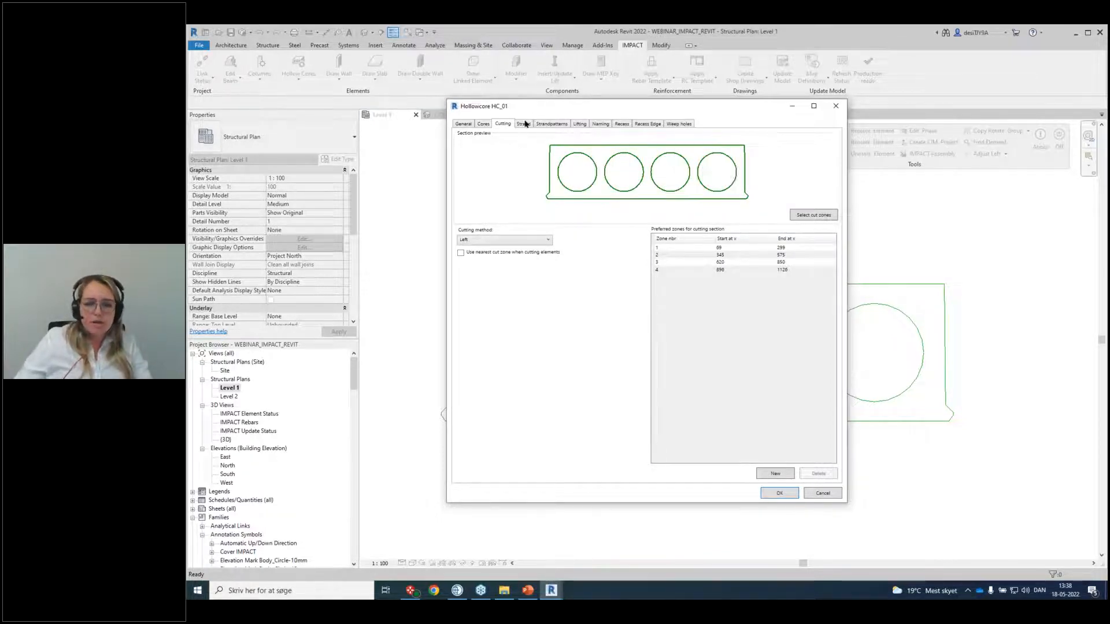
click(756, 215)
click(733, 389)
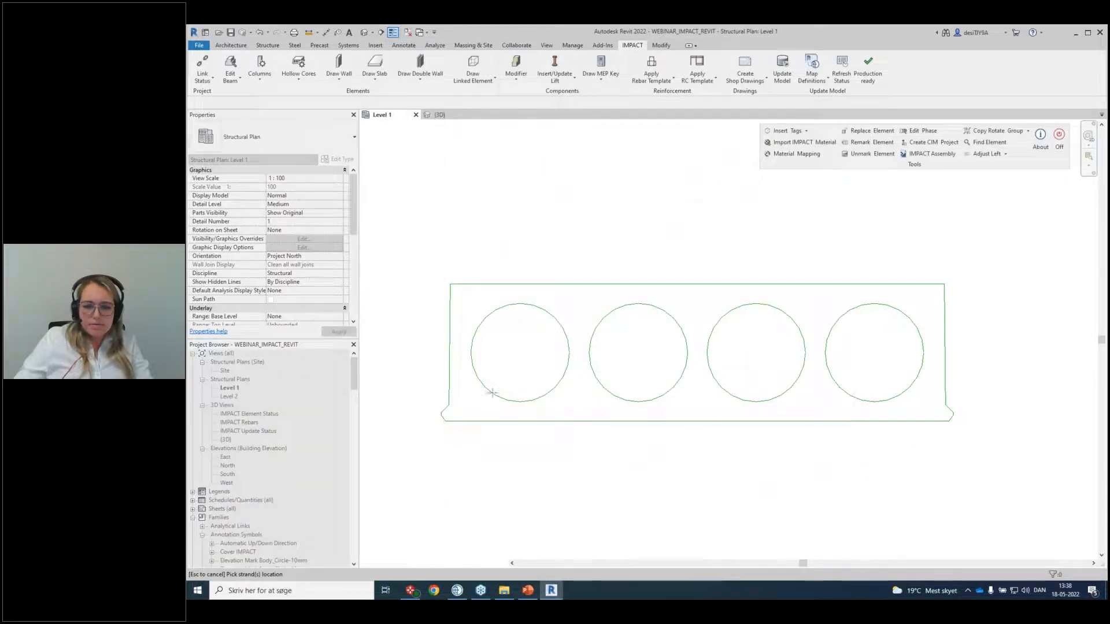
click(462, 402)
click(576, 402)
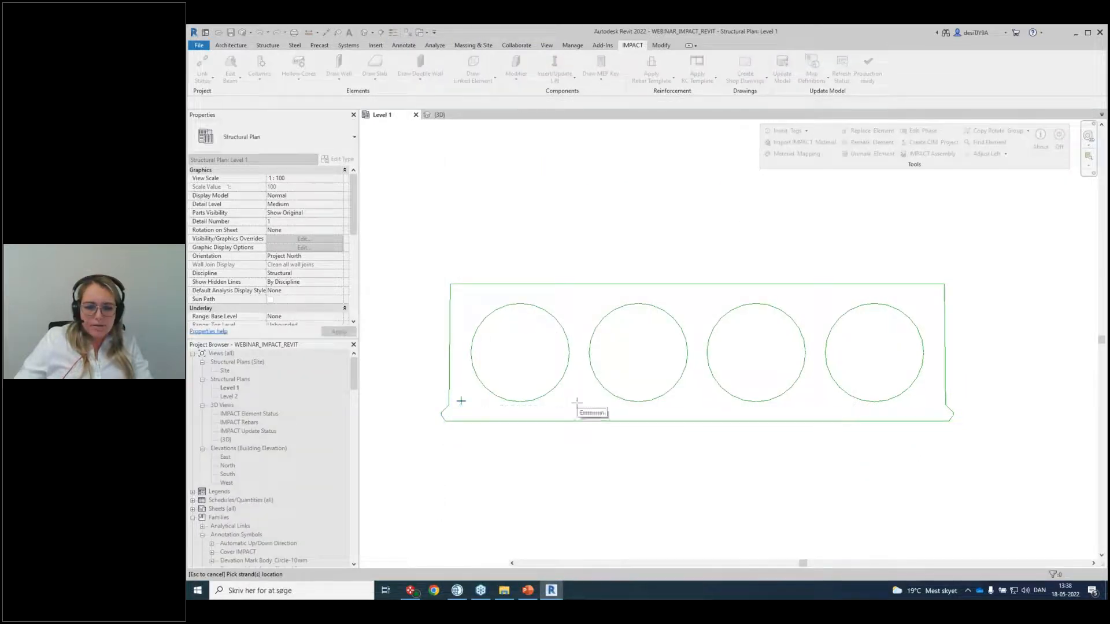
click(699, 401)
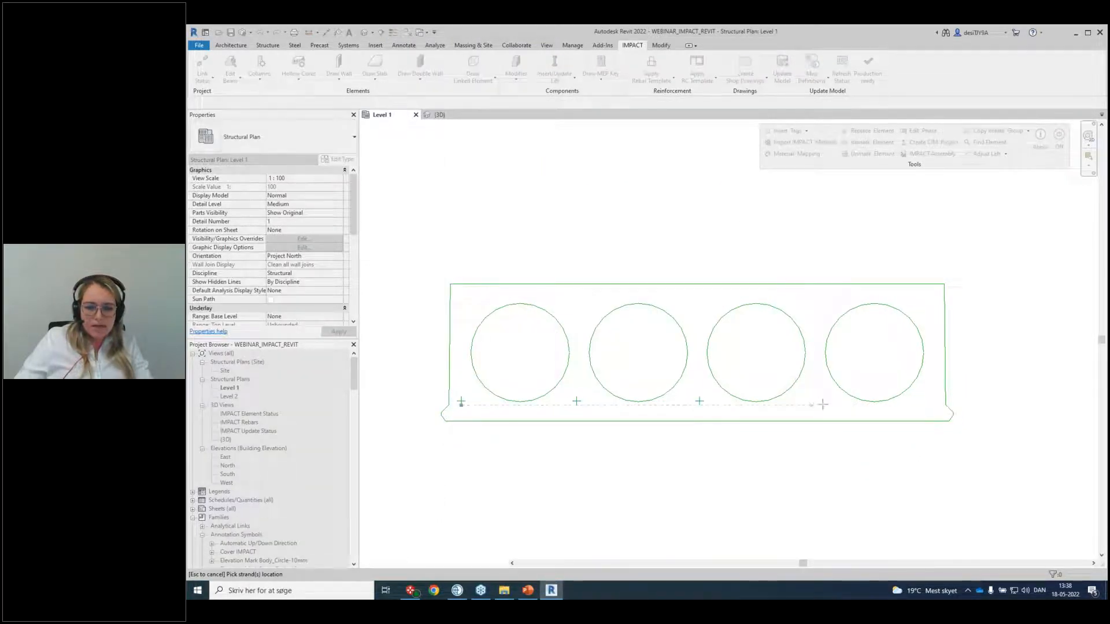
click(821, 401)
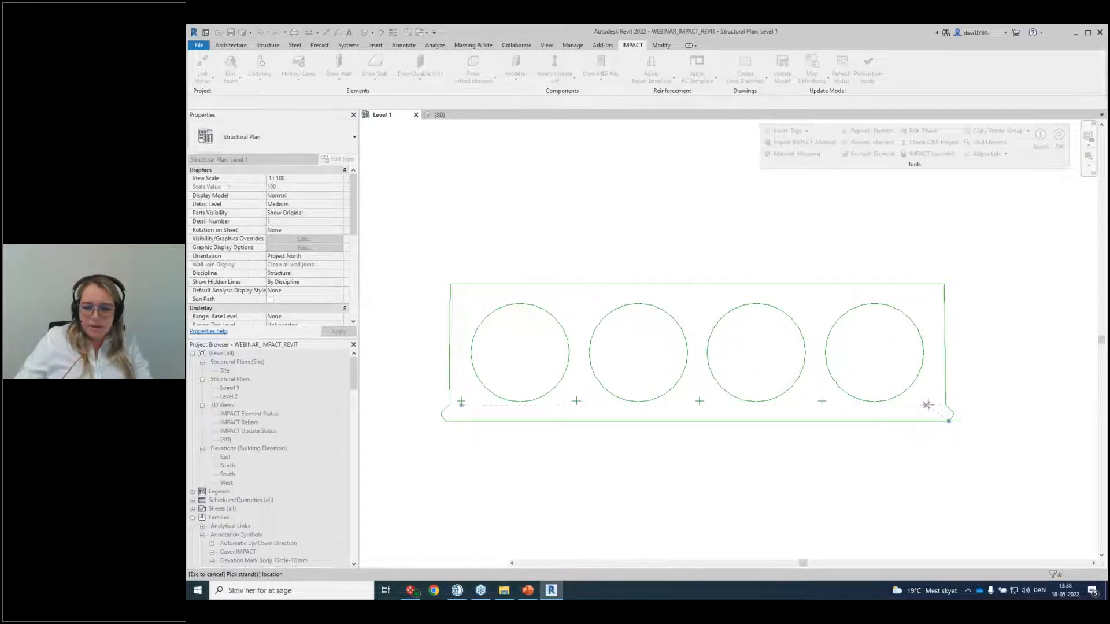
click(927, 401)
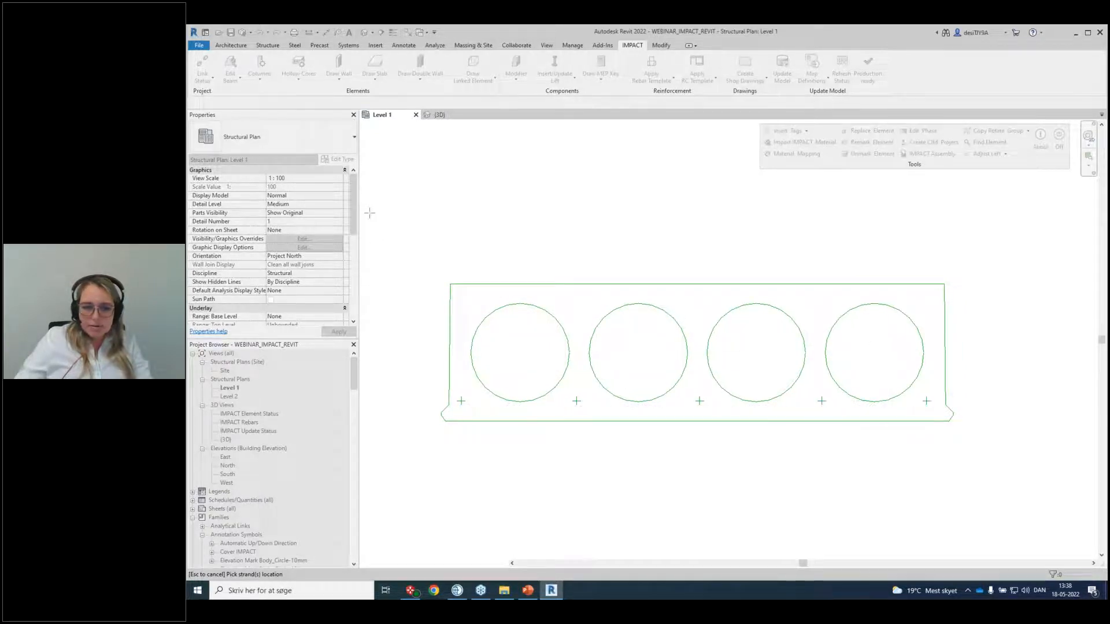
key(Escape)
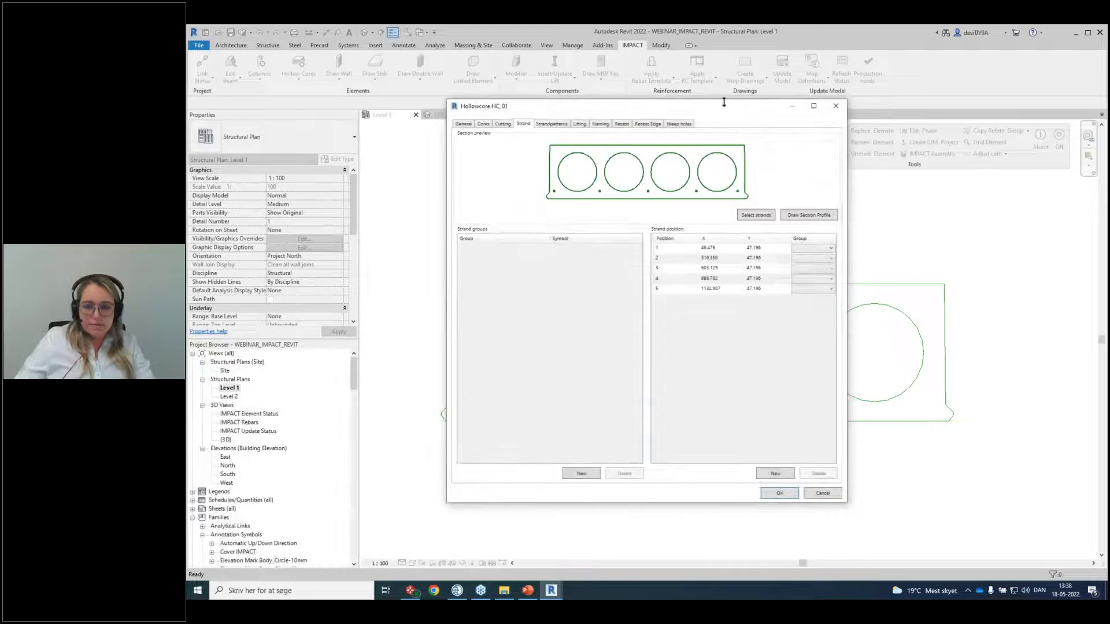
Review the strand pattern, lifting, naming, recess, recess edge and weep hole settings of HC_01.
drag(730, 114, 814, 120)
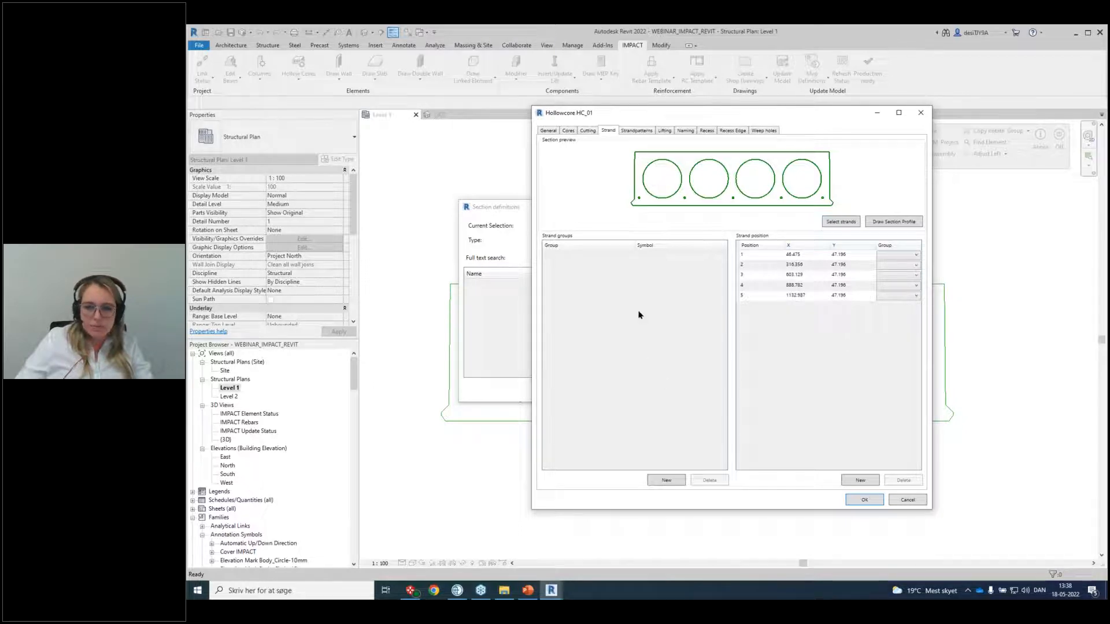
click(630, 131)
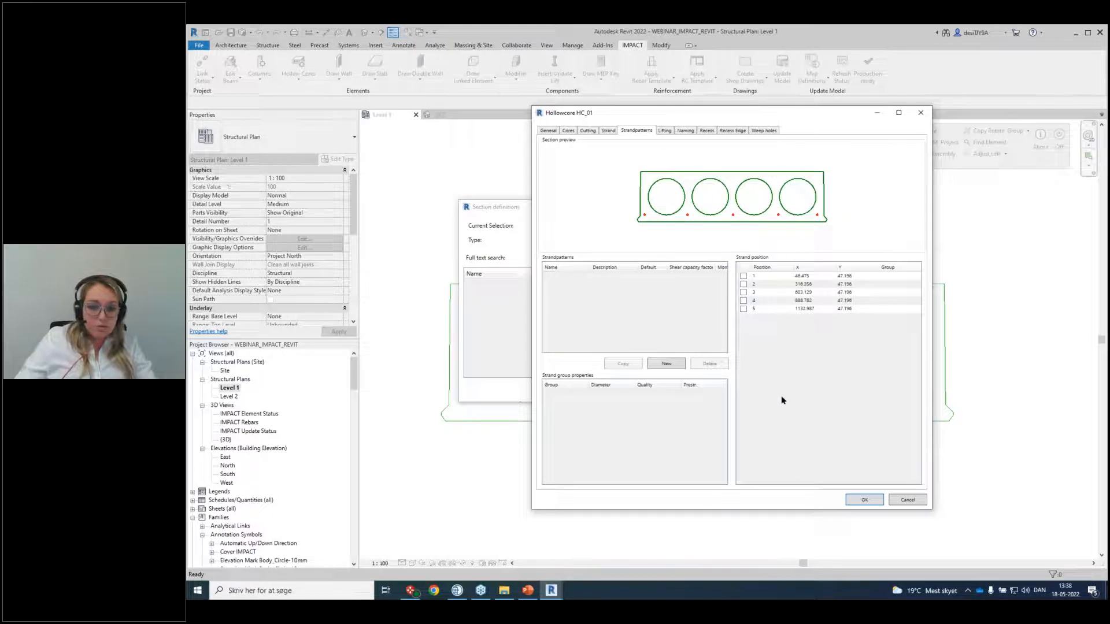
click(664, 130)
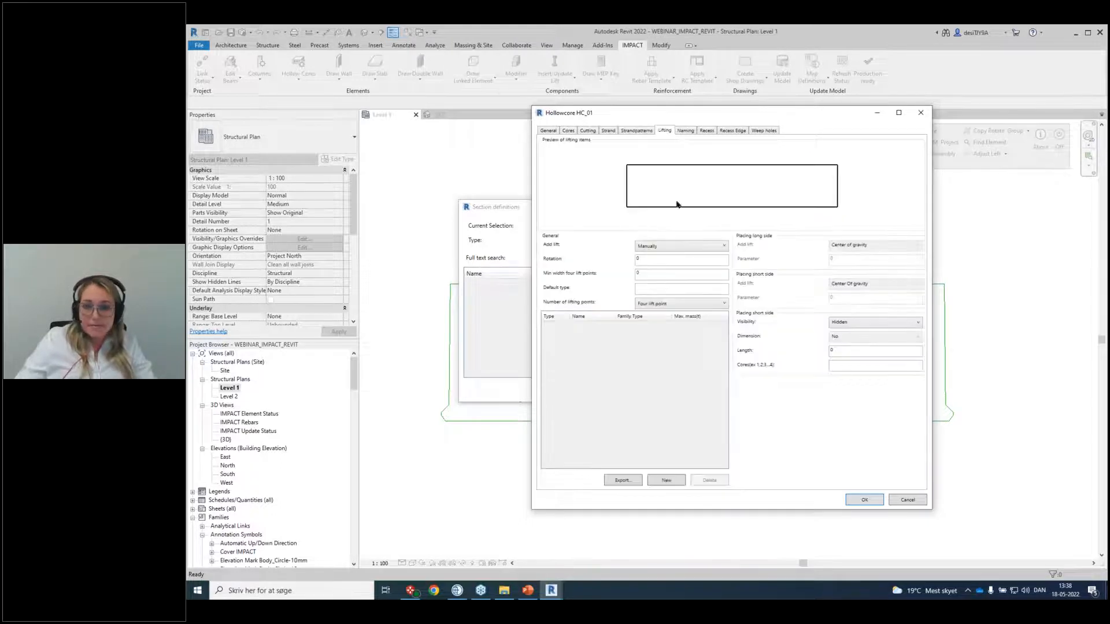
click(688, 132)
click(706, 131)
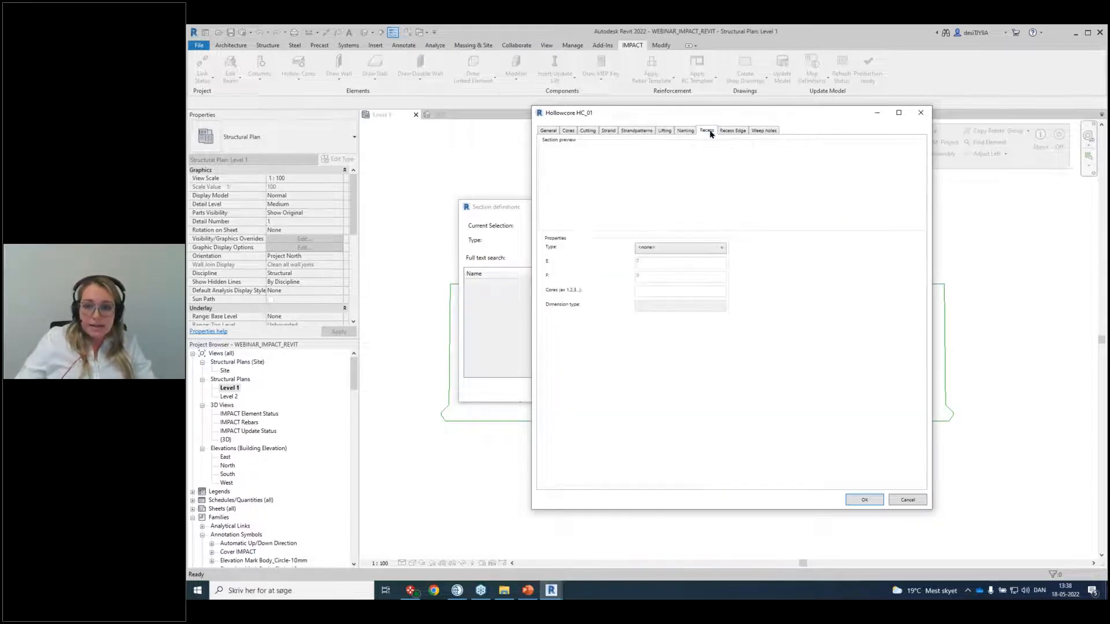
click(734, 131)
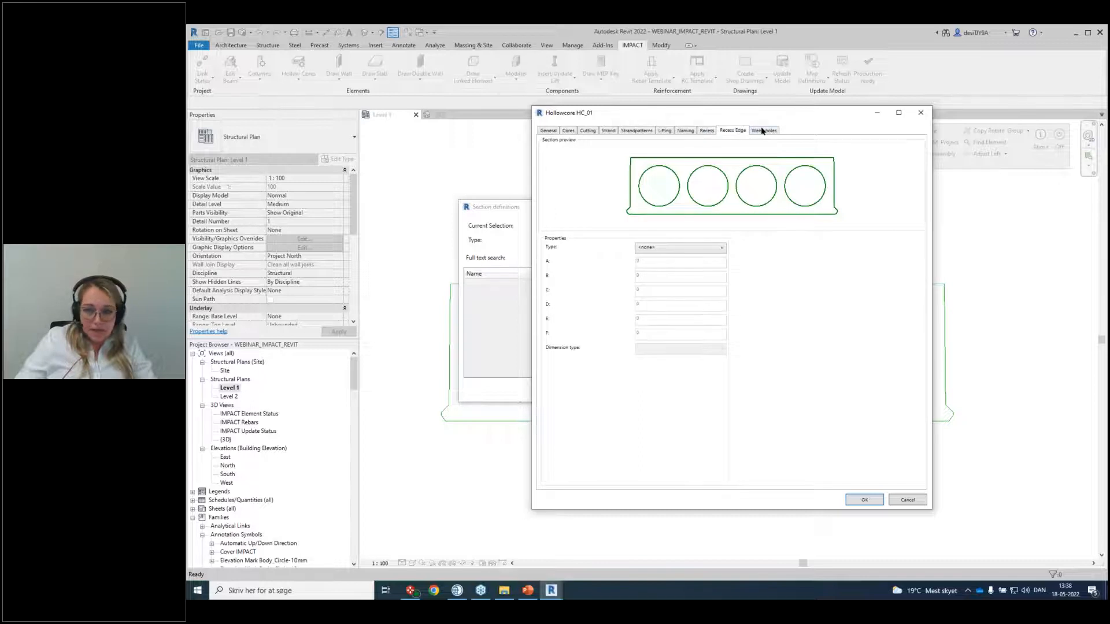
click(762, 132)
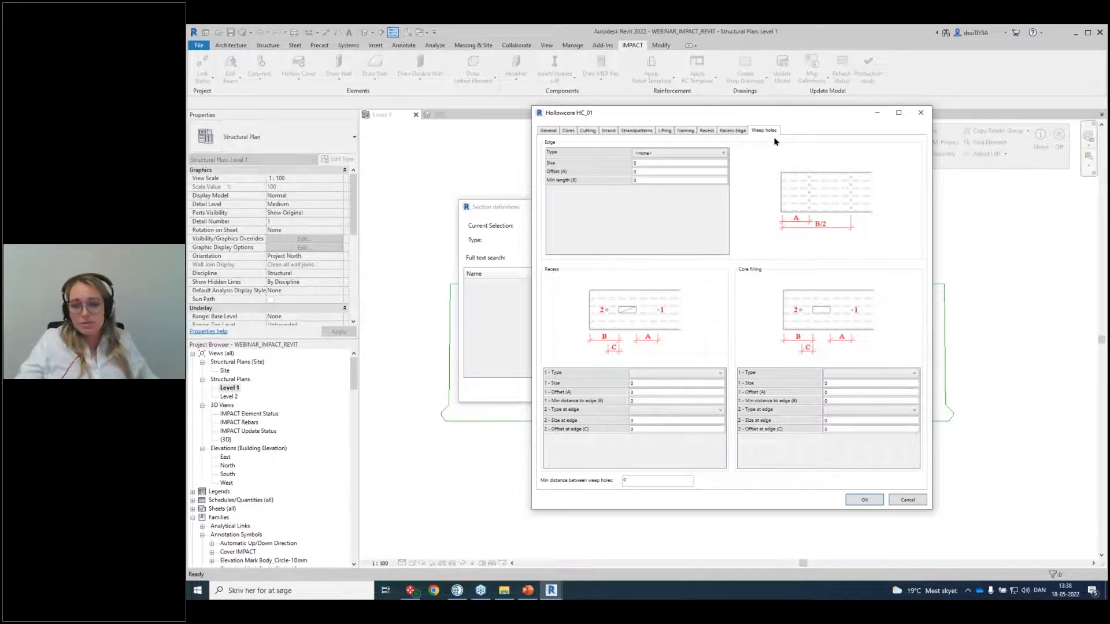
Set the material of HC_01 to Concrete and save the section definition.
click(549, 131)
click(672, 380)
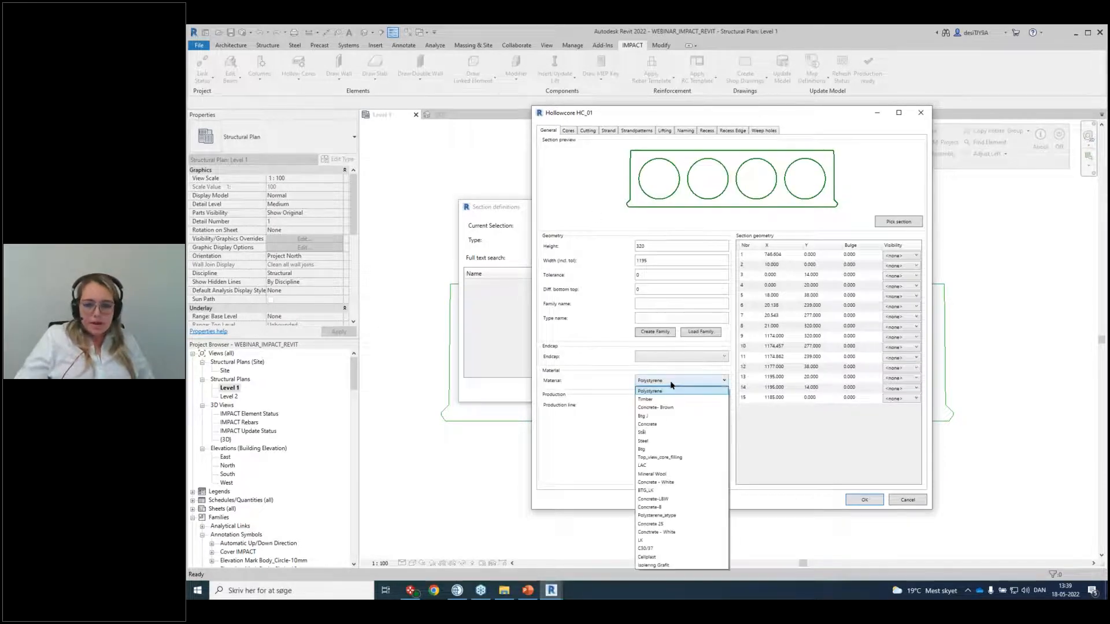
click(667, 425)
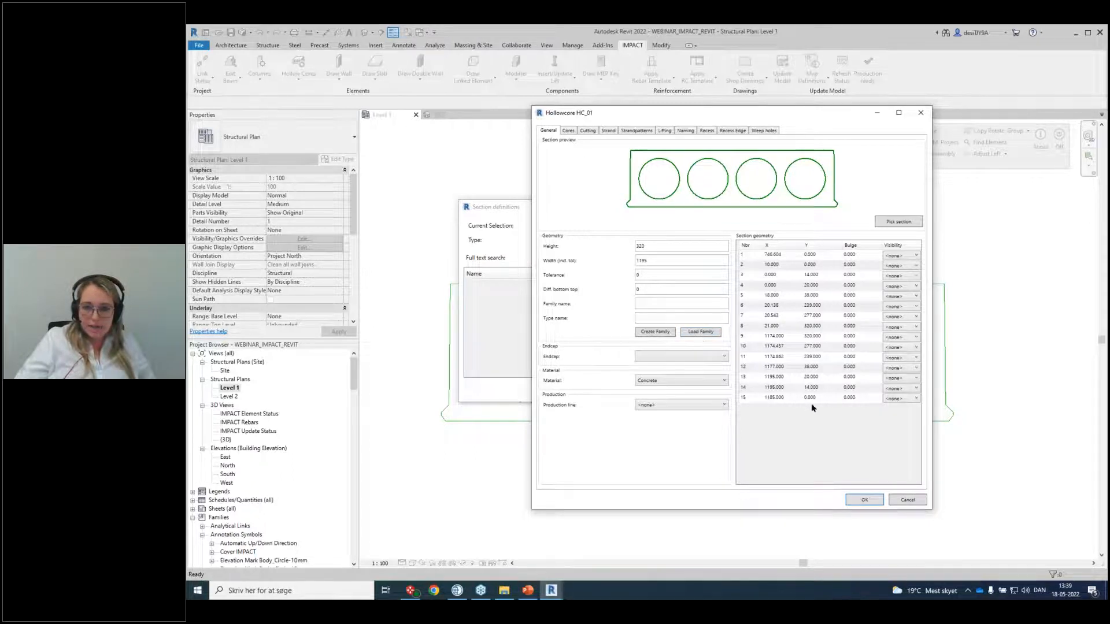
click(871, 500)
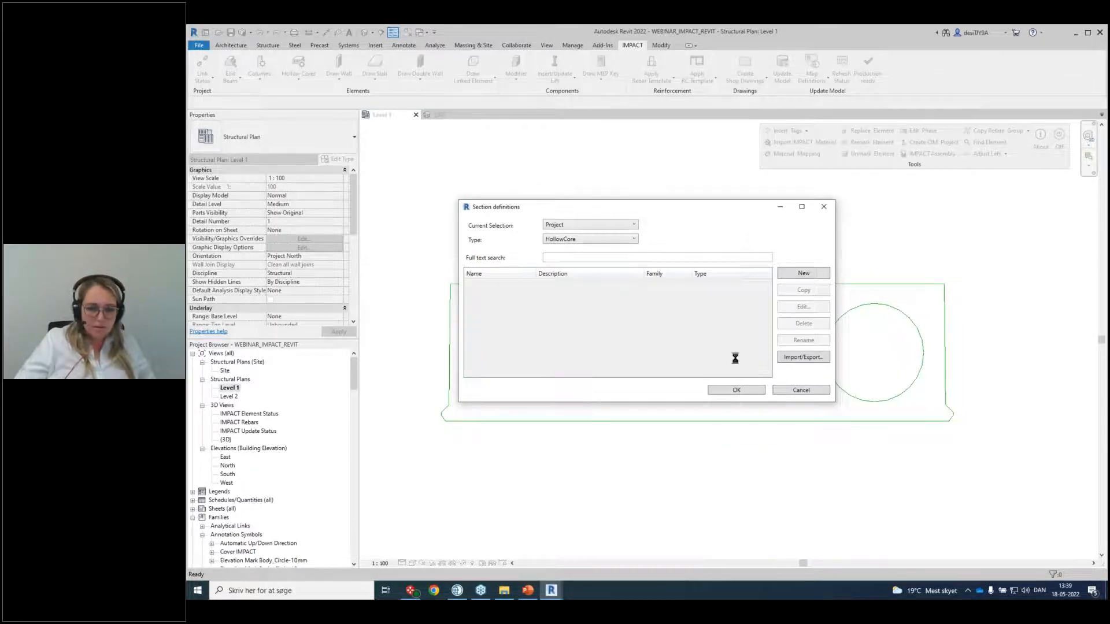
click(736, 389)
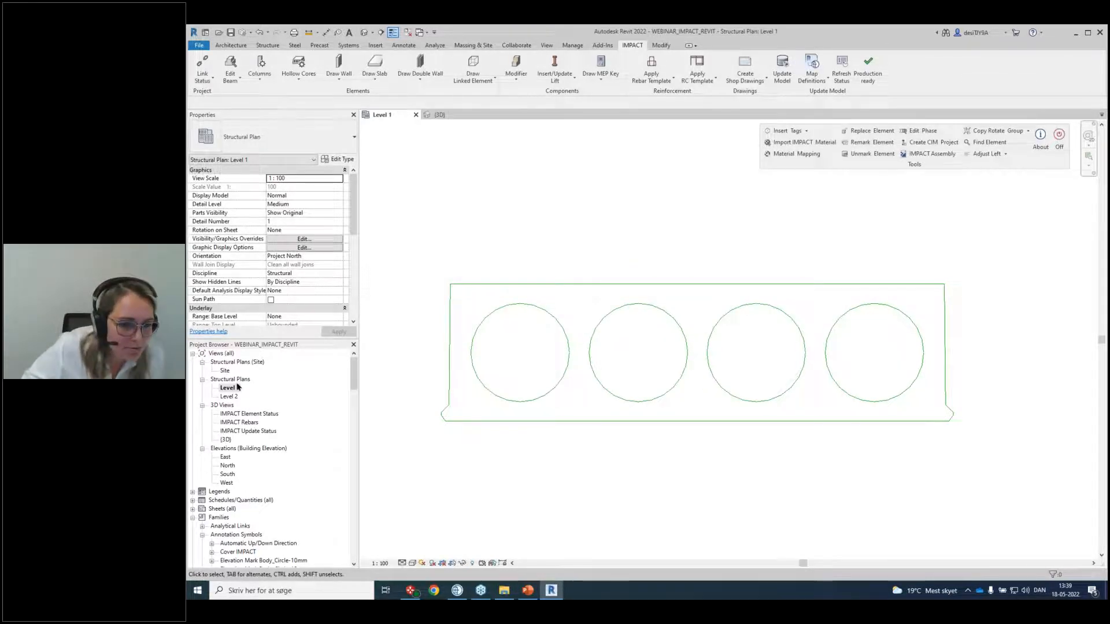
Start drawing hollow cores with project family HC_01 and define a rectangular boundary southeast of the reference planes' intersection in the Level 1 plan.
scroll(510, 344, down, 8)
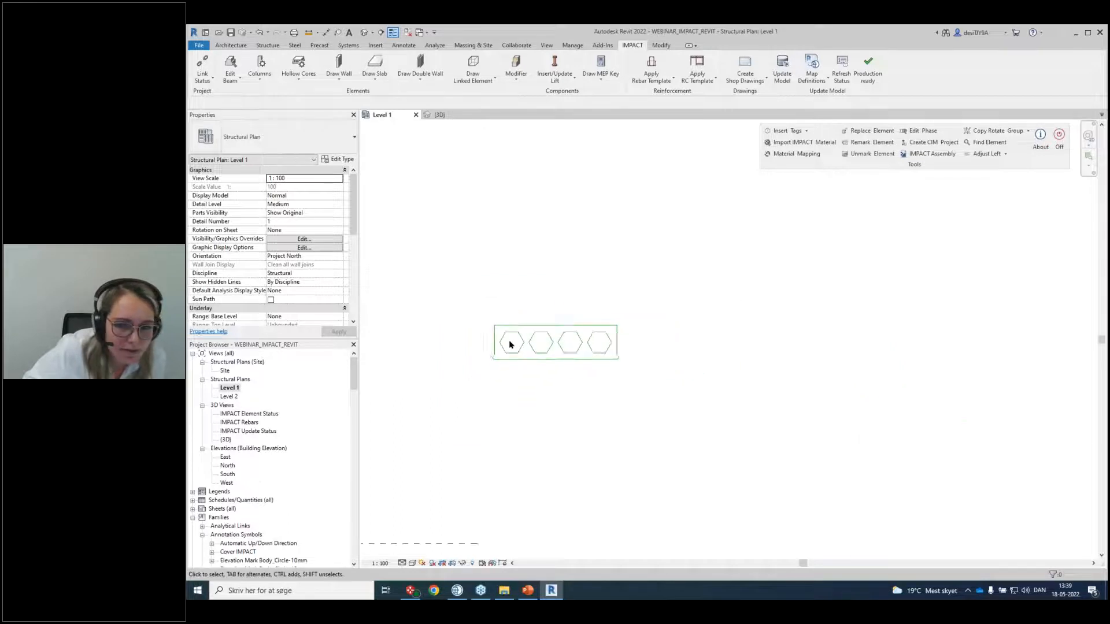
scroll(519, 350, down, 4)
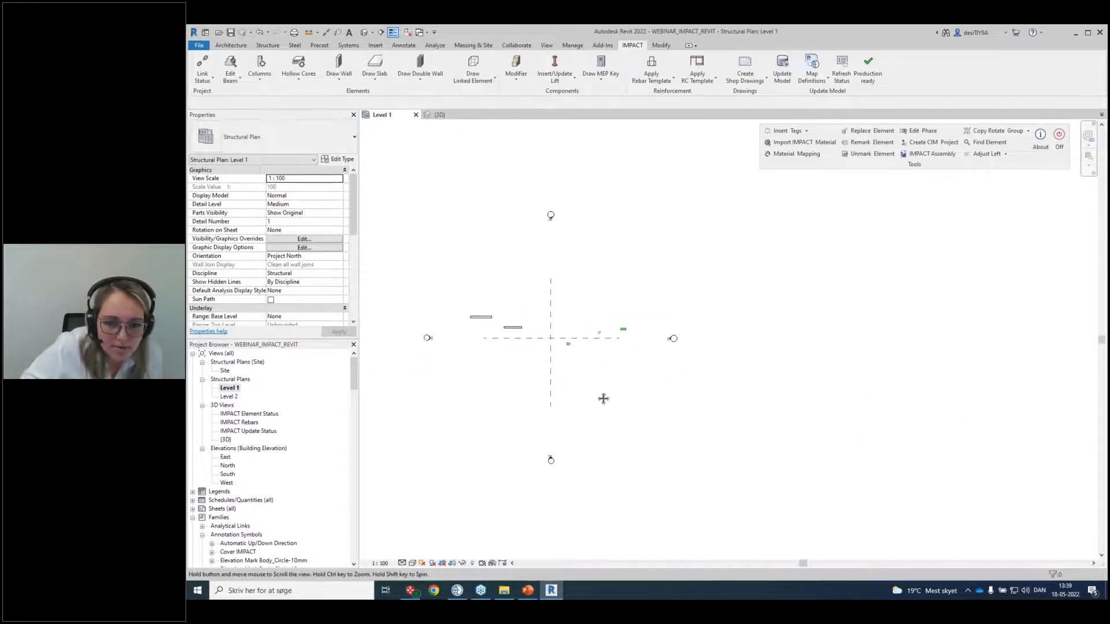
click(299, 68)
click(306, 94)
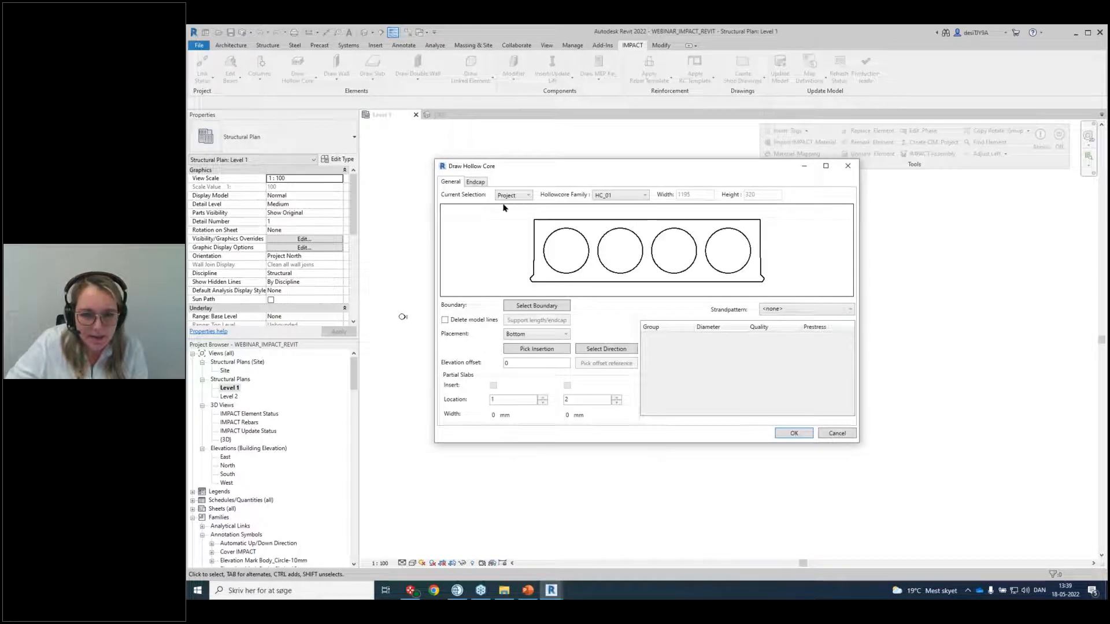
click(617, 196)
click(617, 198)
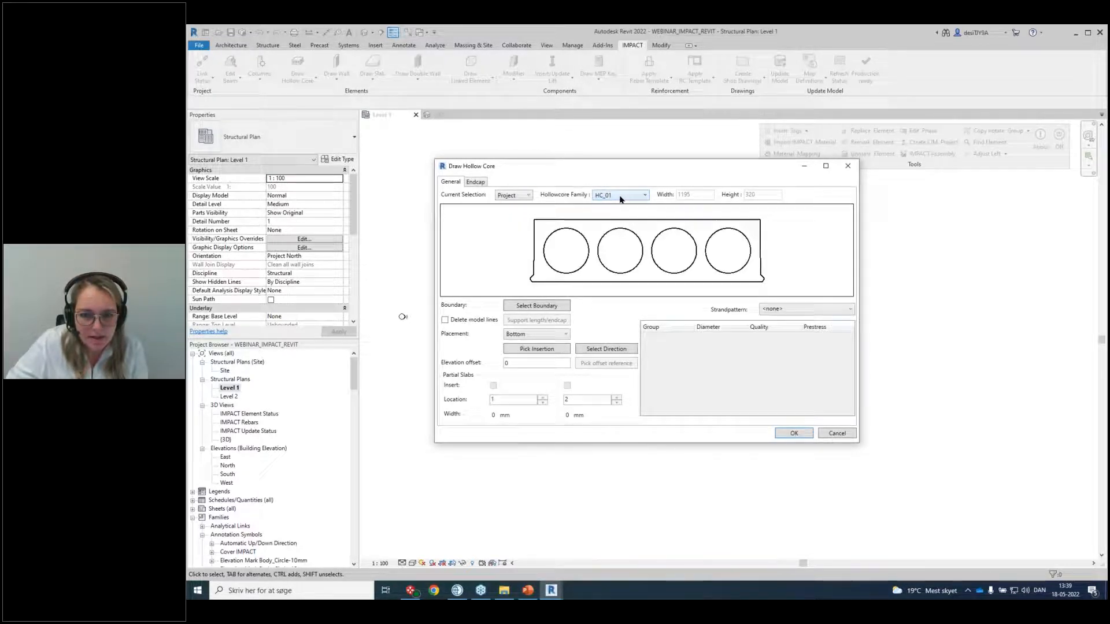
click(558, 308)
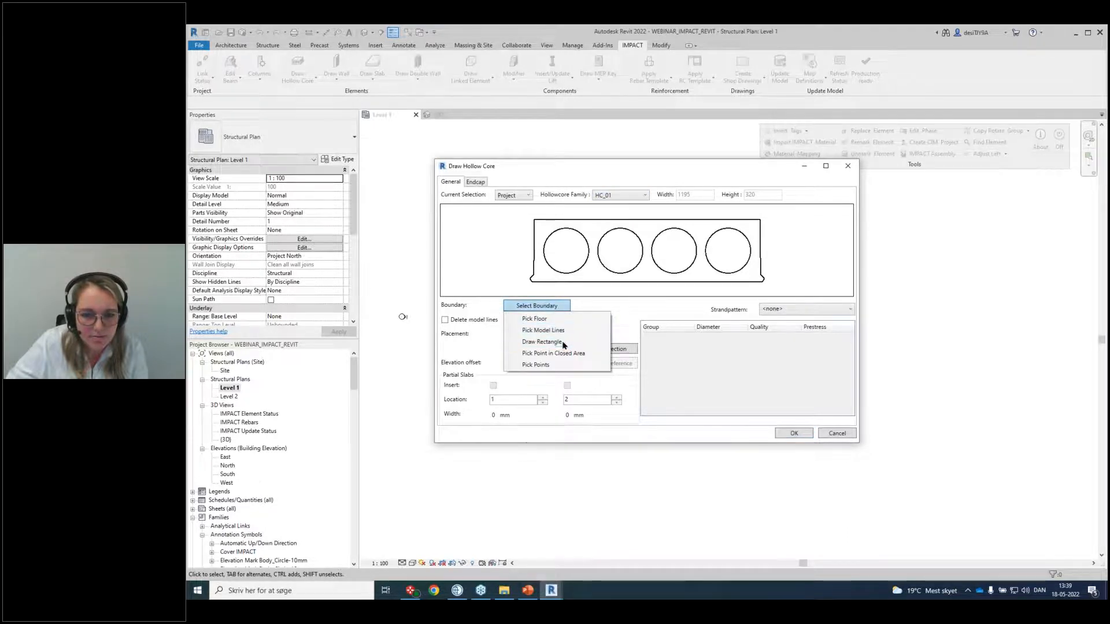
click(558, 343)
scroll(554, 343, up, 1)
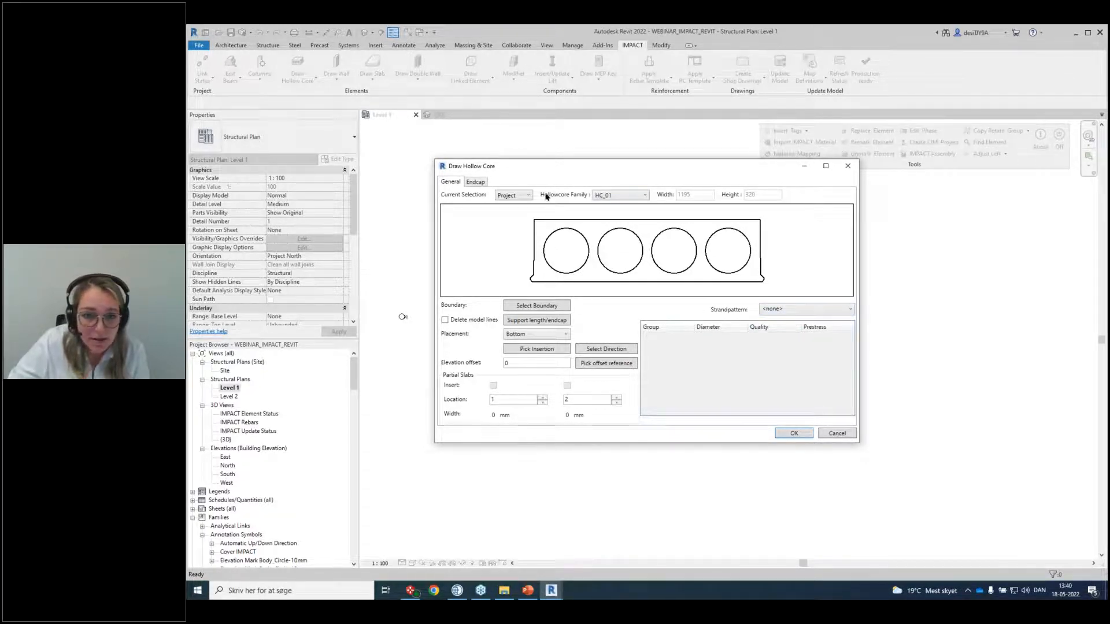
Check the endcap settings, generate the HC_01 hollow core slabs within the boundary and display them in the {3D} view.
click(476, 182)
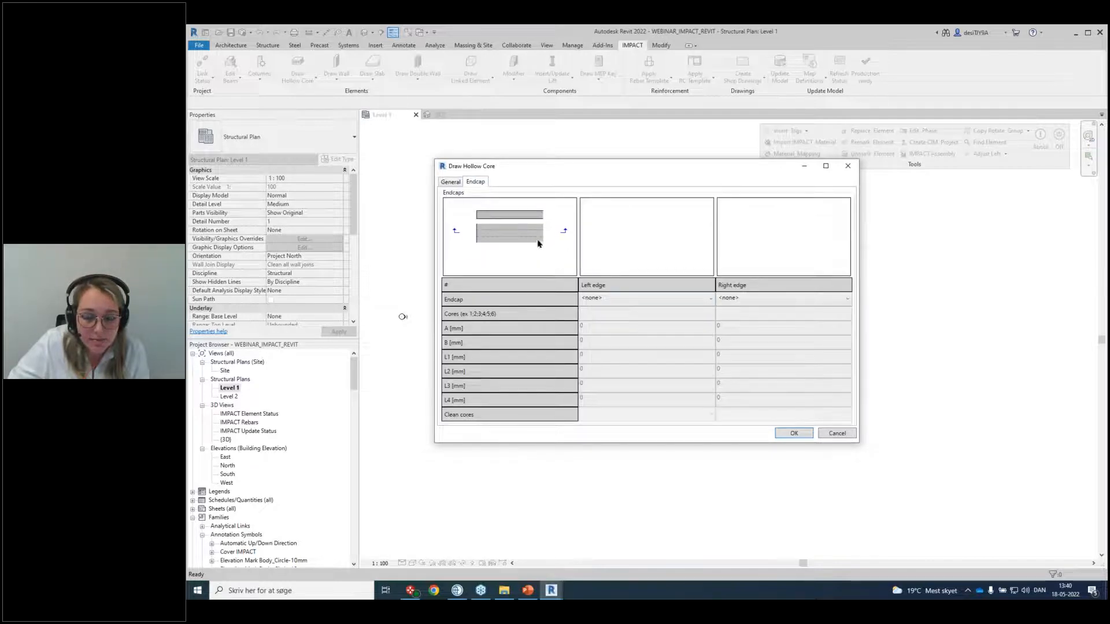
click(451, 182)
click(807, 433)
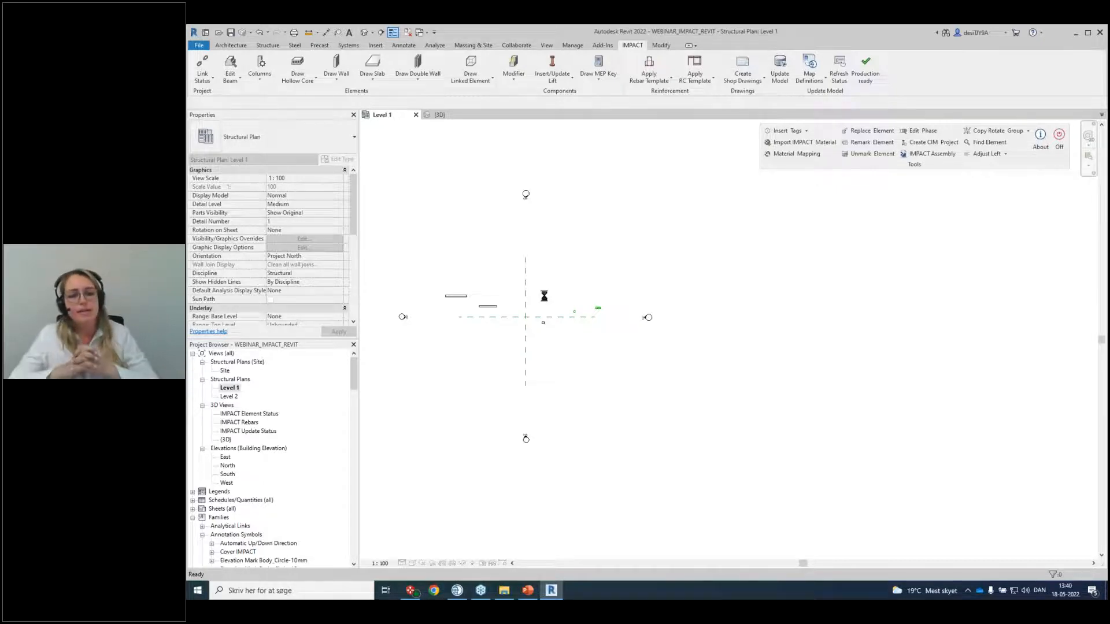
scroll(592, 328, up, 4)
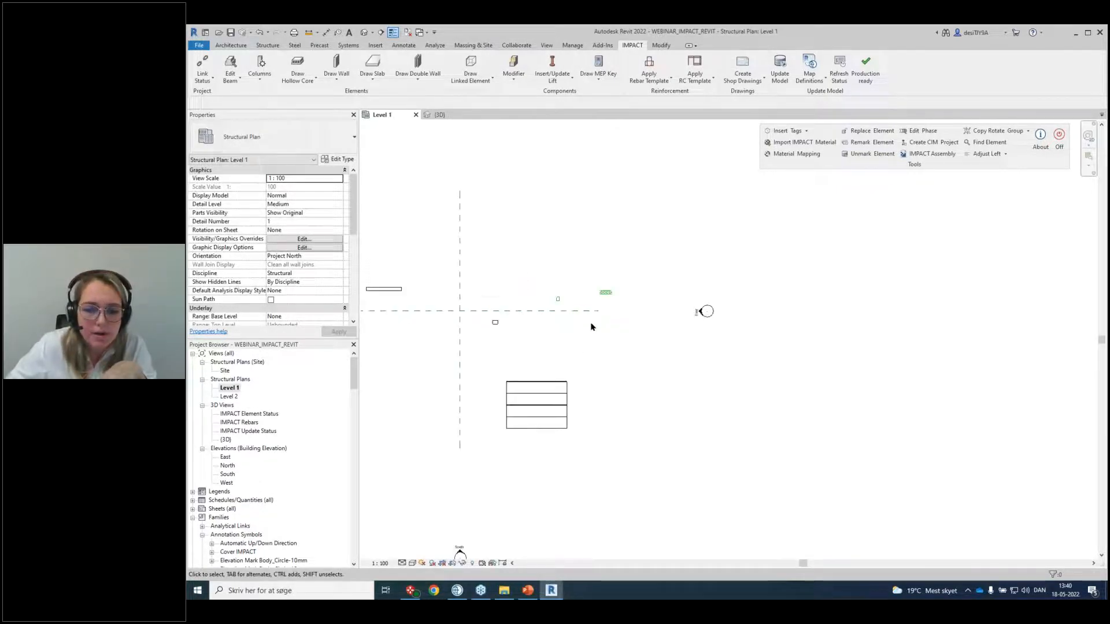
double_click(226, 441)
scroll(458, 322, up, 5)
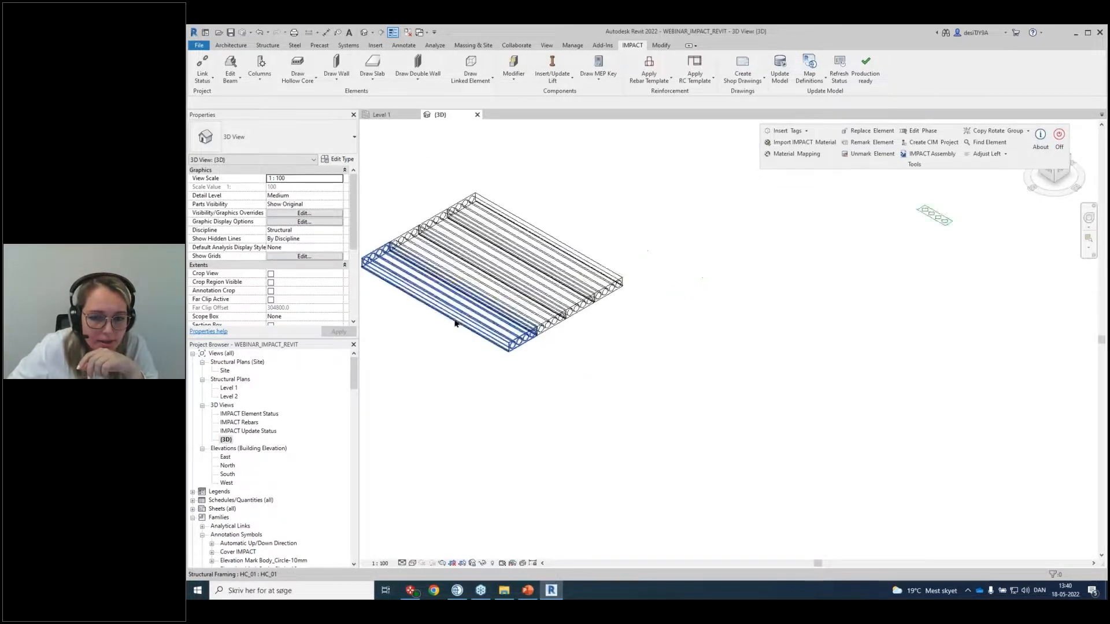
scroll(458, 321, down, 2)
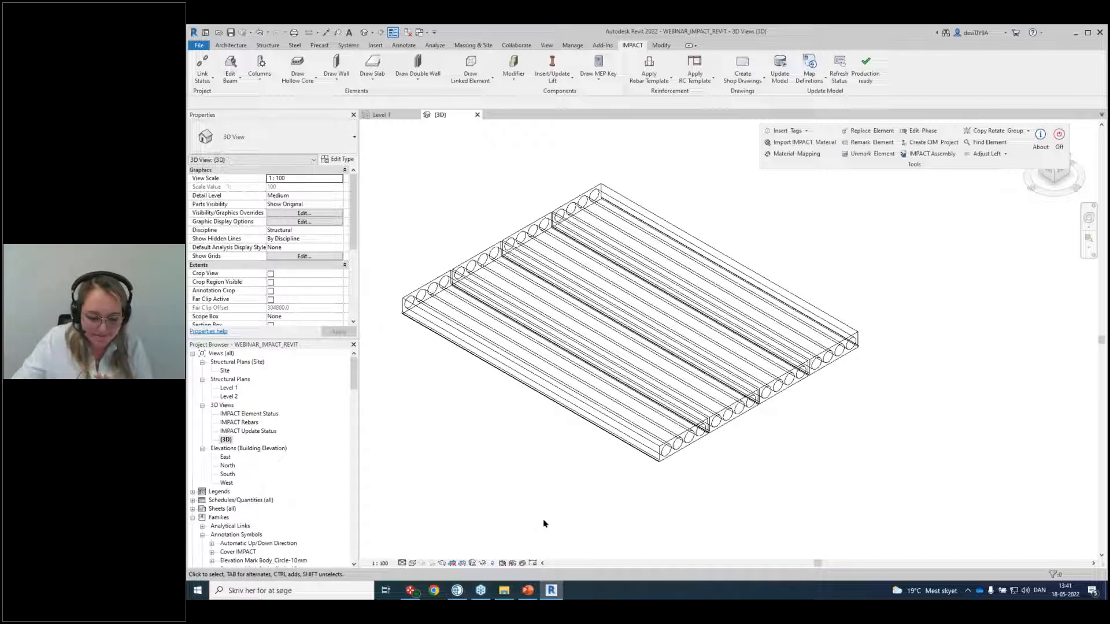
Look at the linked element commands and return to the Level 1 structural plan.
click(475, 79)
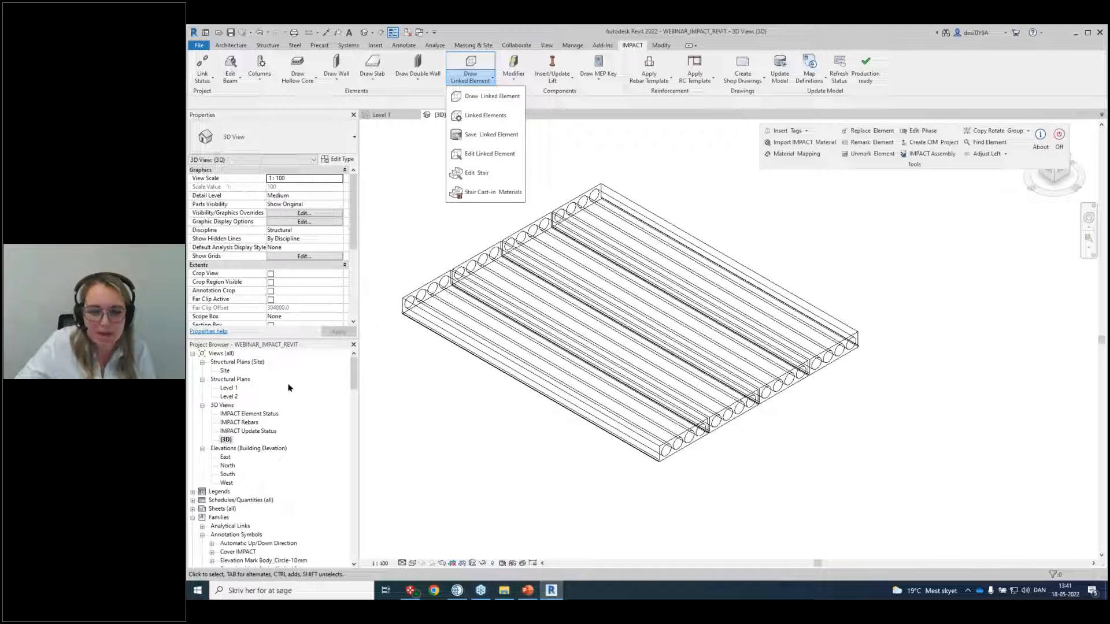
click(233, 388)
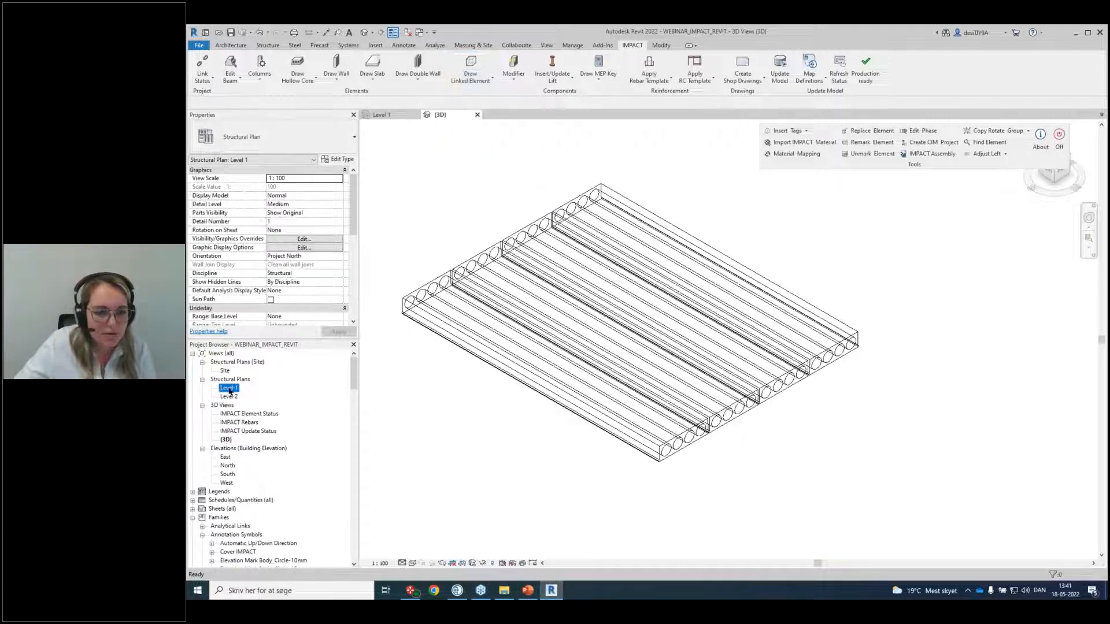
double_click(229, 388)
scroll(569, 374, down, 5)
Switch to File Explorer, open the linked element folder under Revit_2022 and select the Column Foundation family file.
click(501, 590)
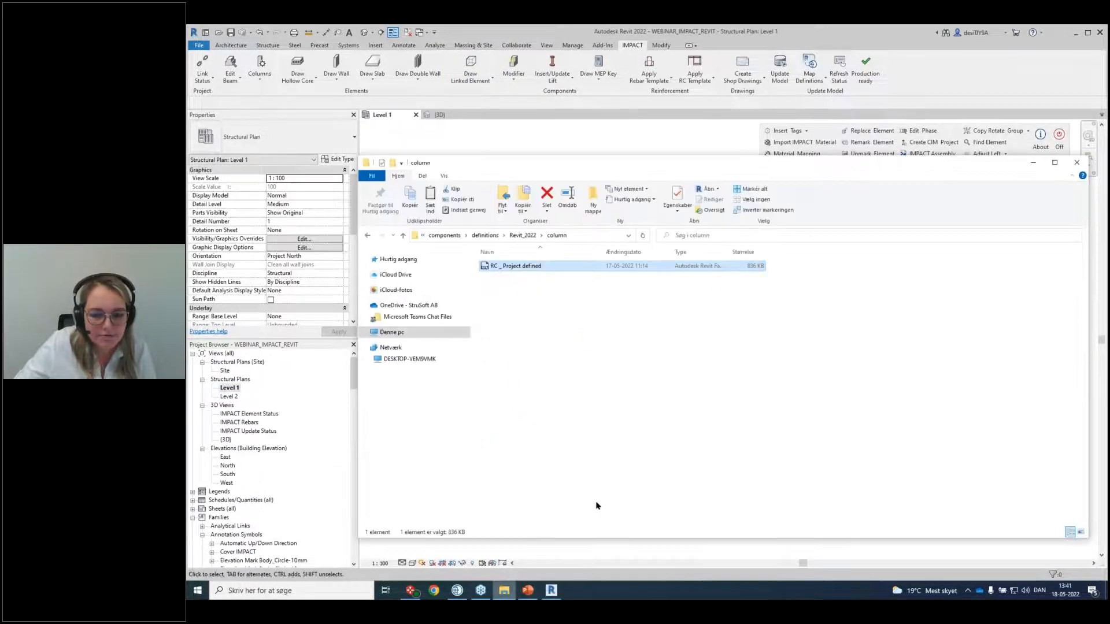
click(526, 235)
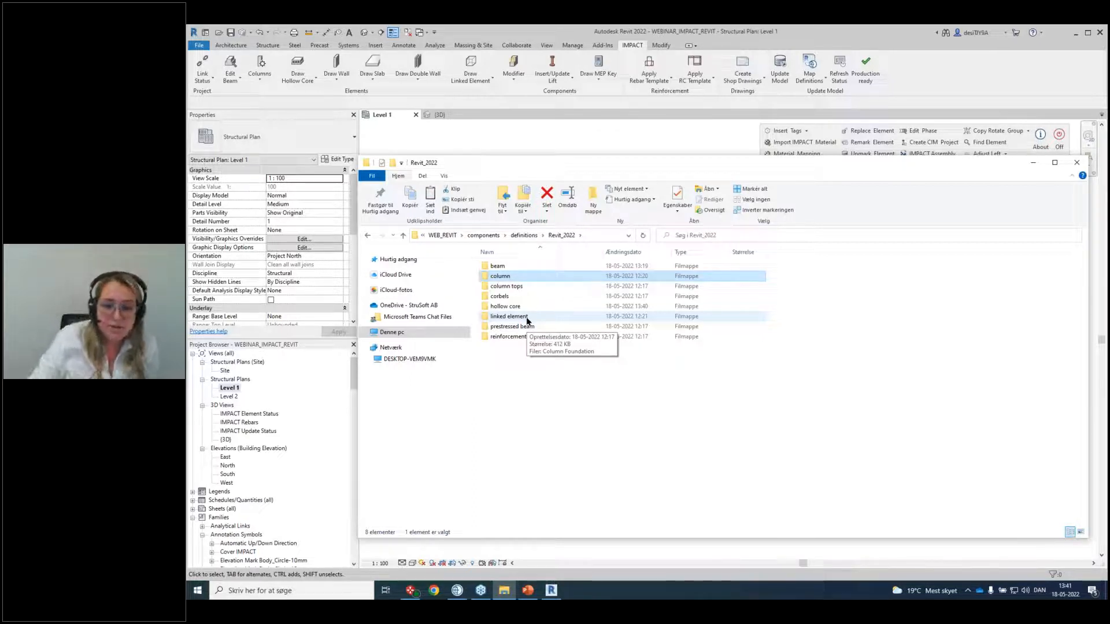
double_click(527, 317)
click(512, 267)
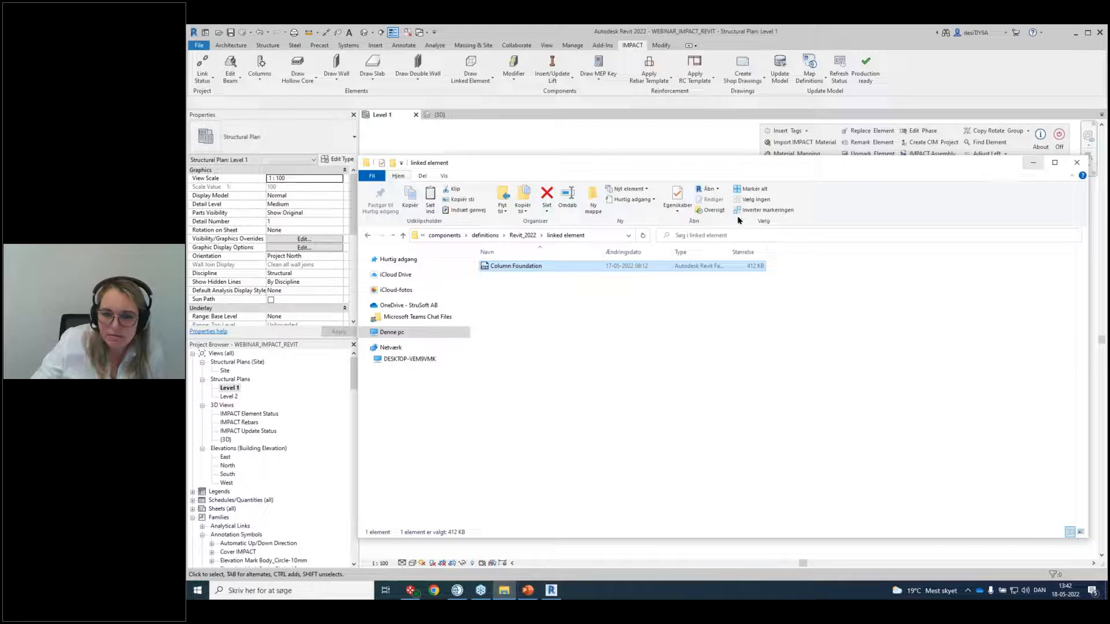
Return to Revit and create a new project section definition of type Linked, named COLUMN FOUNDATION.
click(1032, 165)
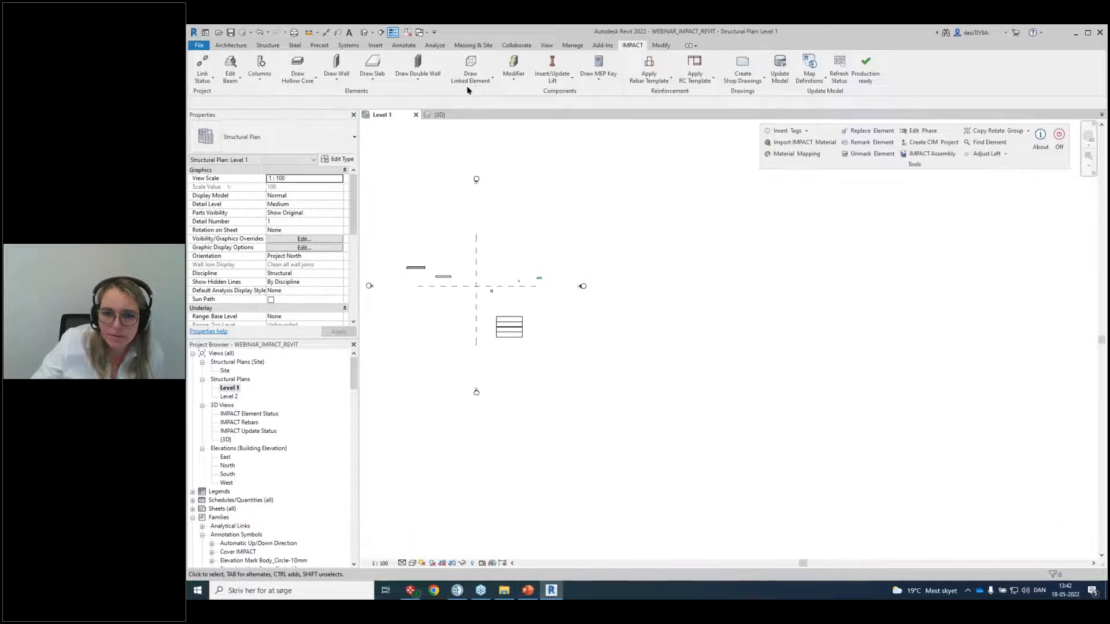
click(471, 78)
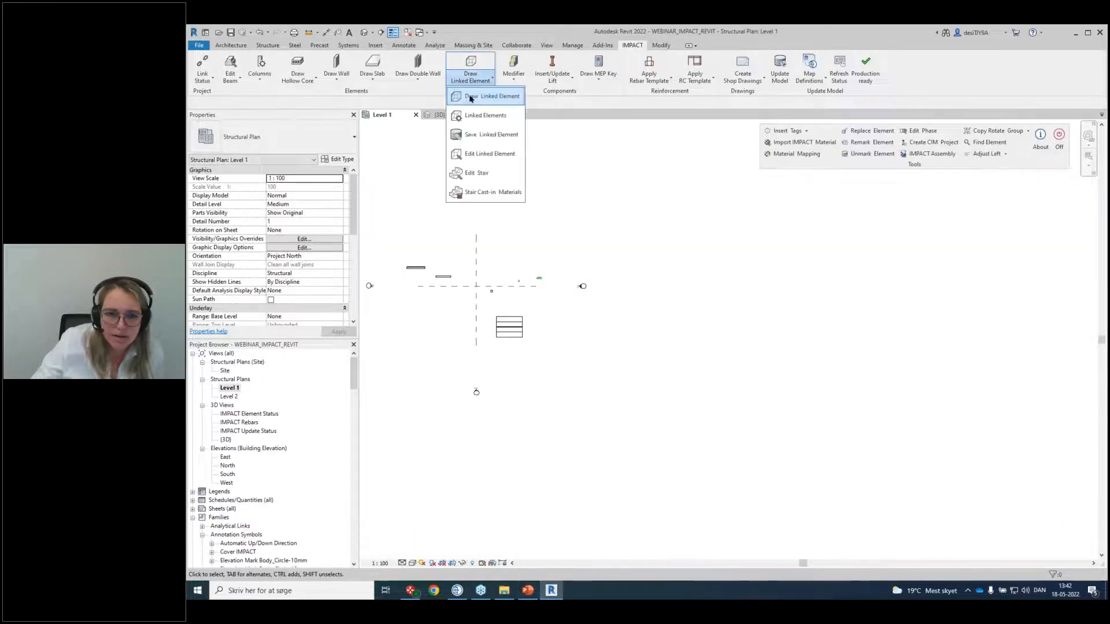
click(514, 116)
click(591, 227)
click(578, 239)
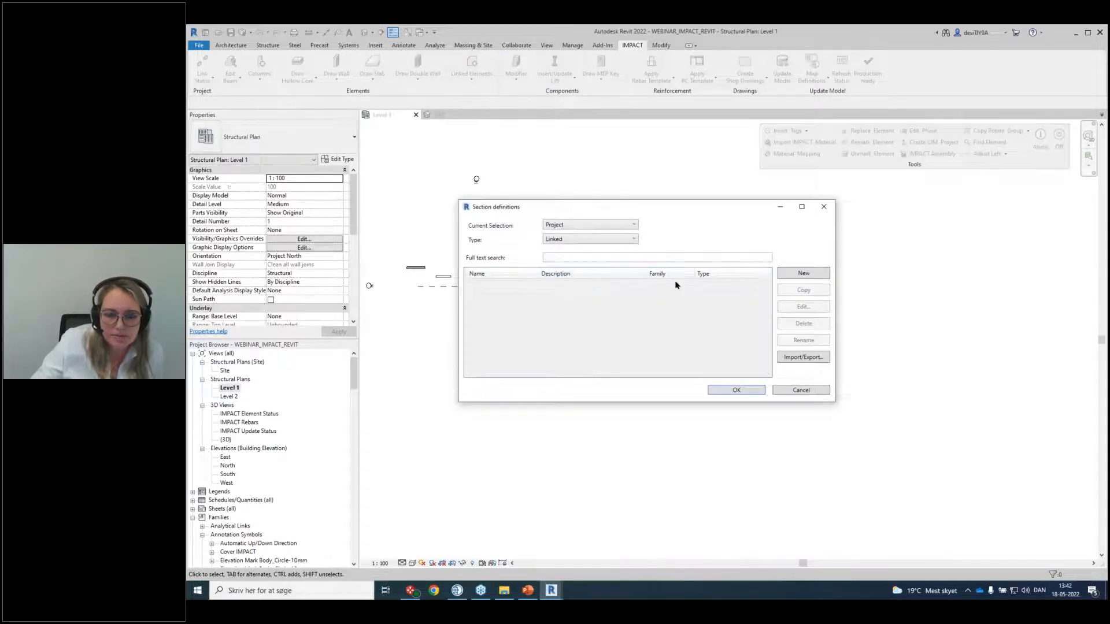
click(804, 272)
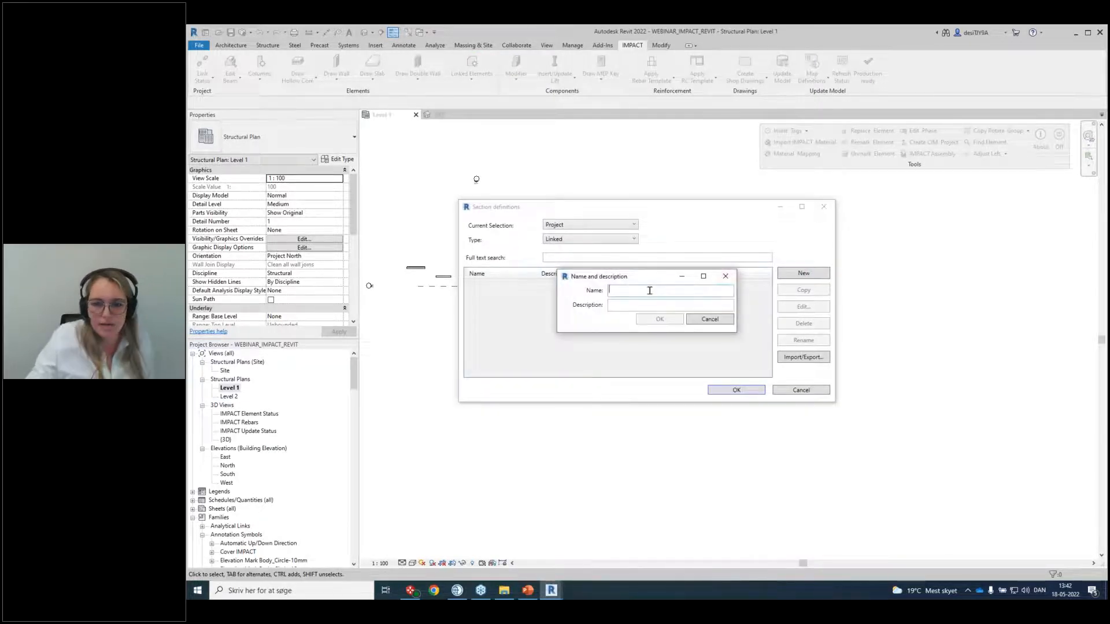
text(COLUMN)
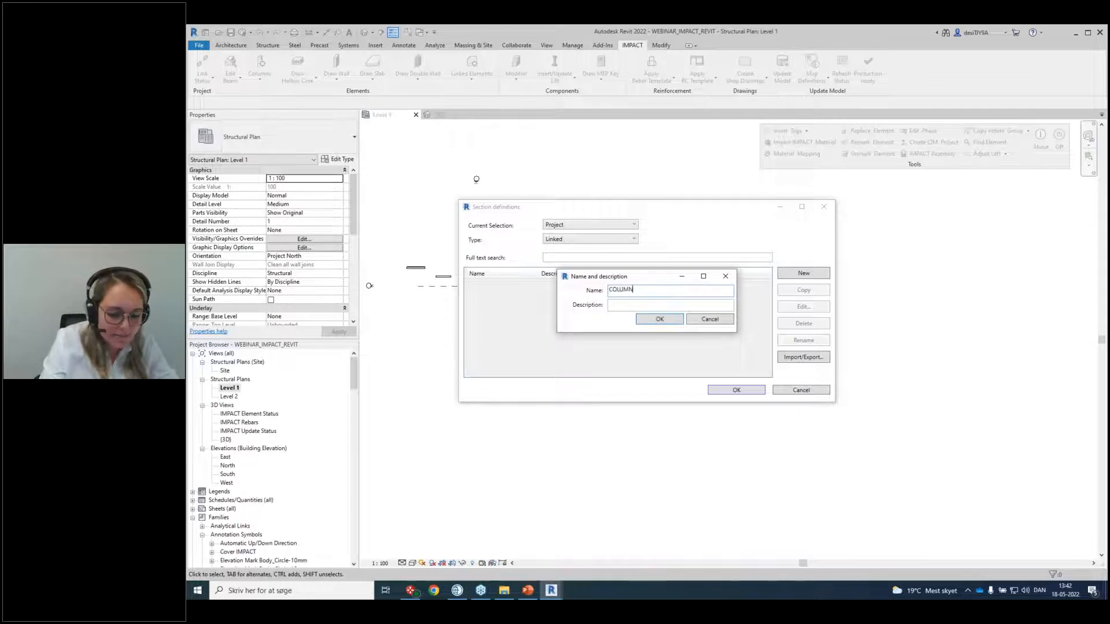
text( FOU)
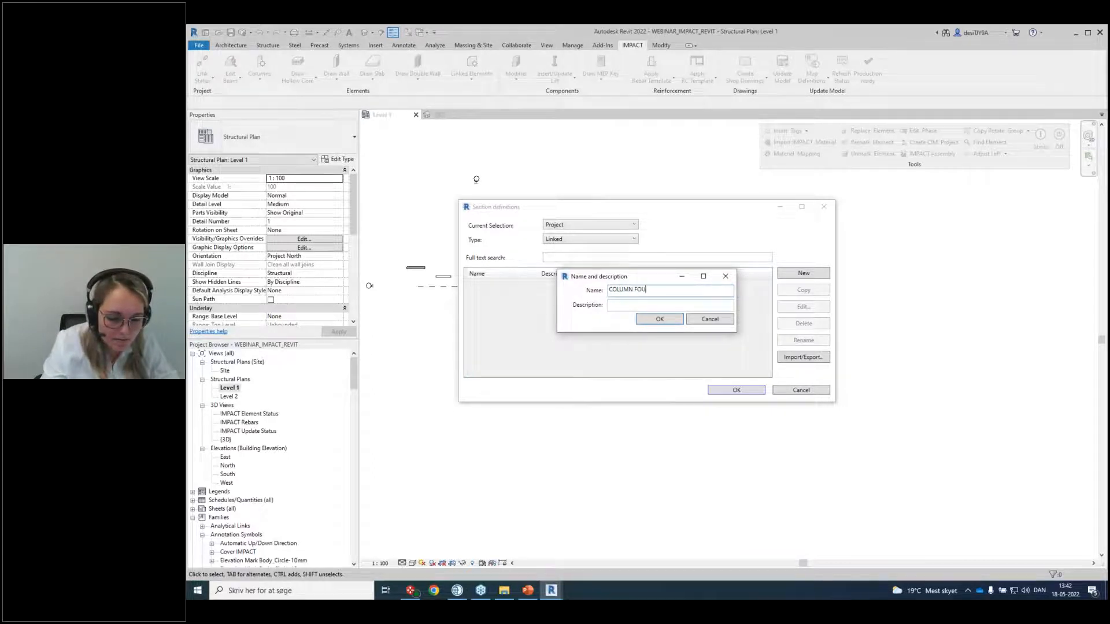
text(NDATION)
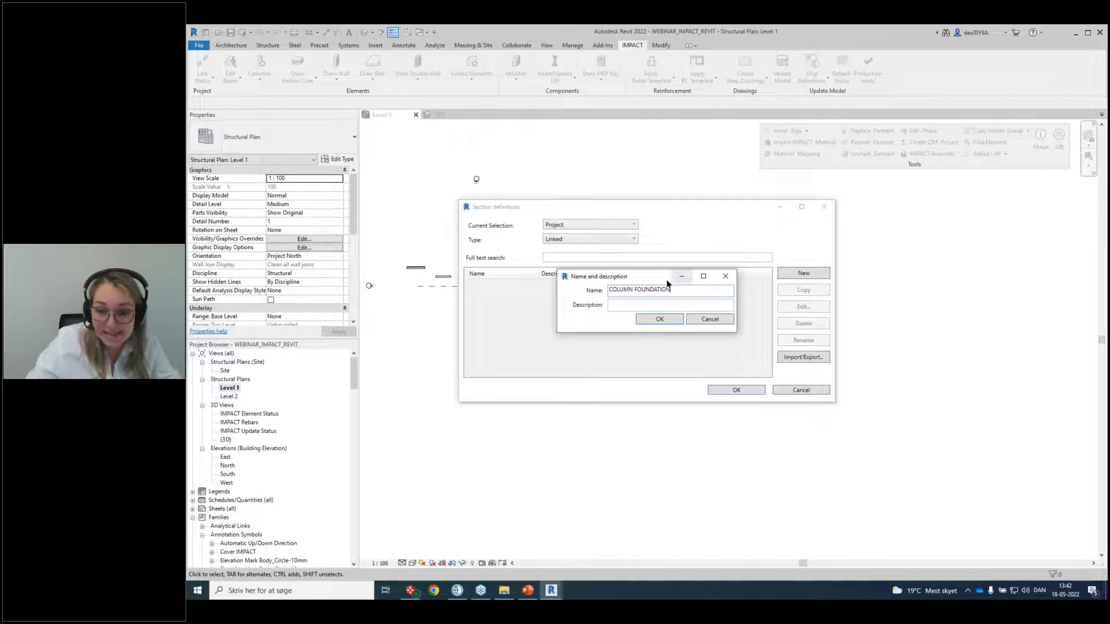
click(659, 319)
Assign the Column Foundation family file from the linked element folder to the new section definition.
drag(681, 171, 879, 195)
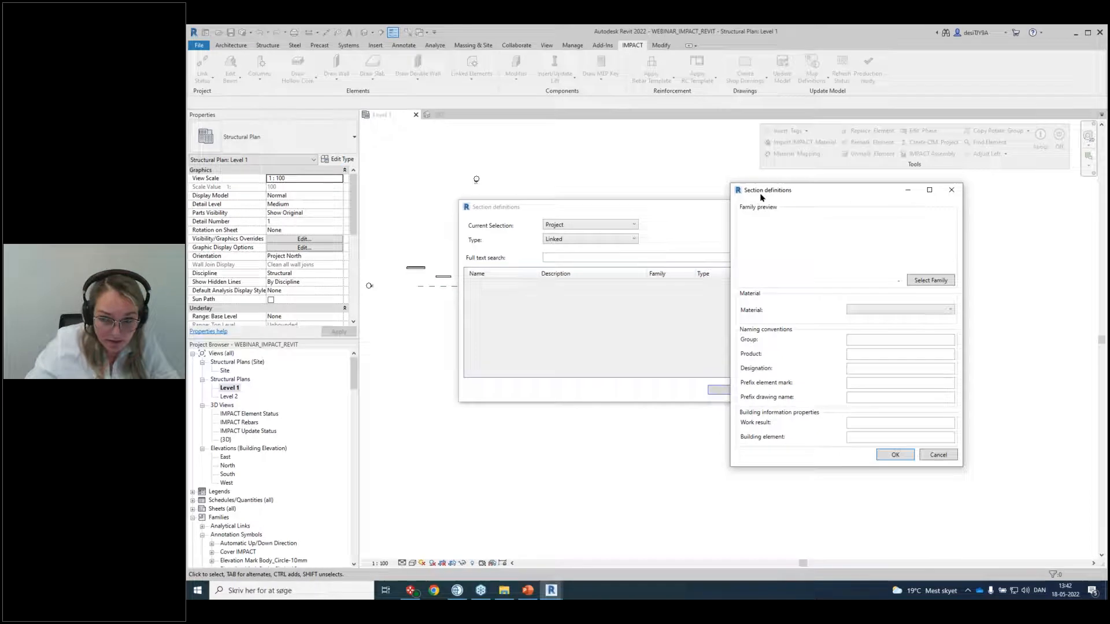
click(931, 281)
click(618, 250)
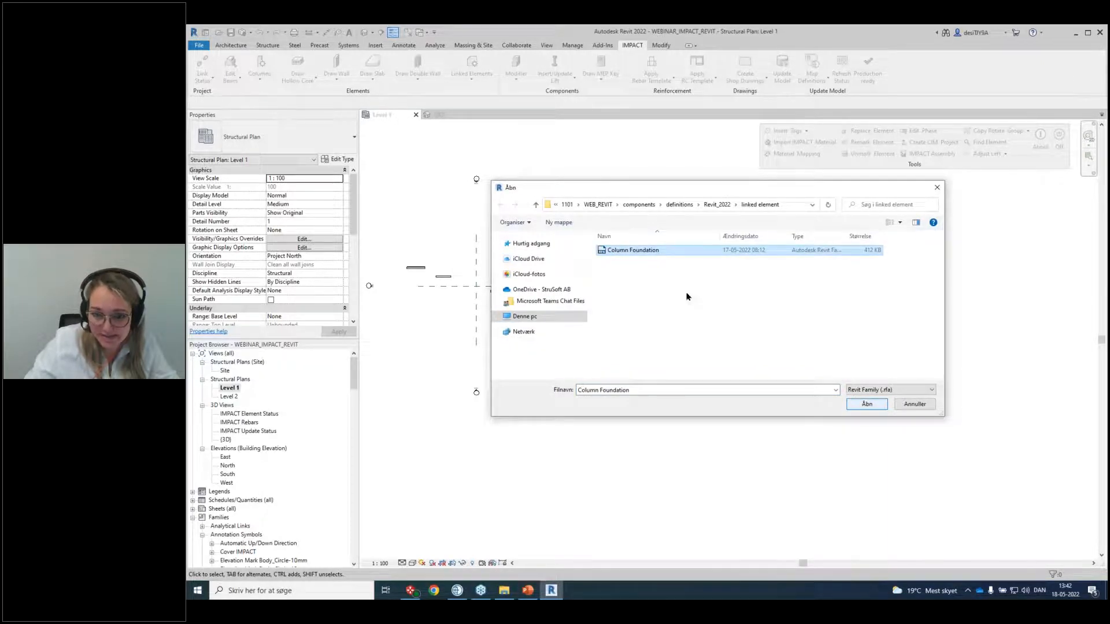
click(875, 404)
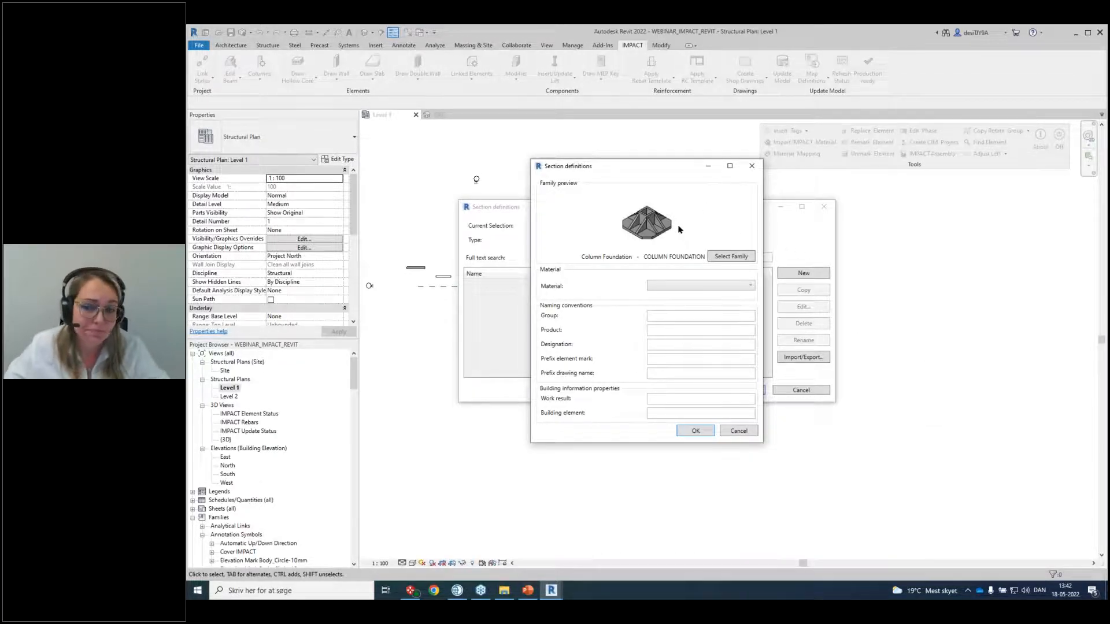
drag(680, 169, 754, 172)
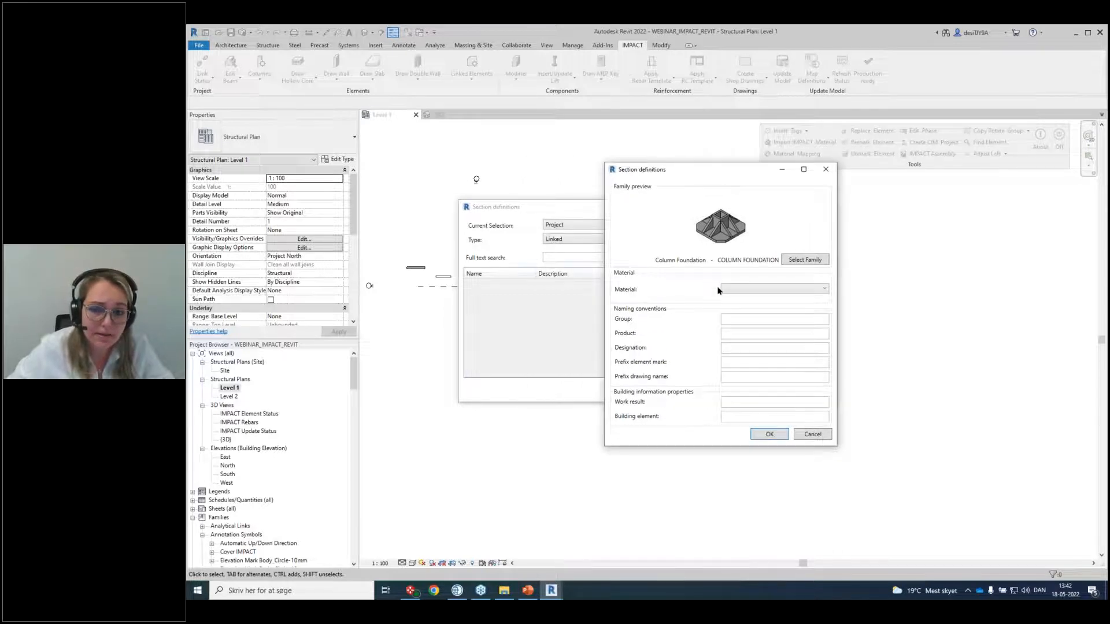
Set the definition's material to Steel, product to LINKED and both element mark and drawing name prefixes to L, and save the section definitions.
click(730, 289)
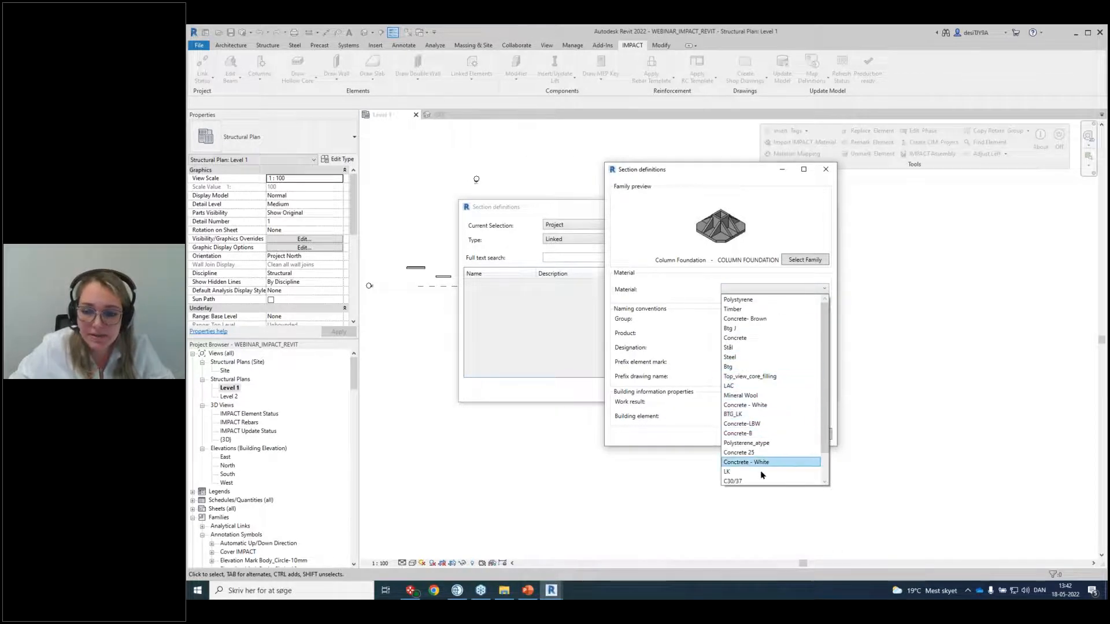
click(751, 357)
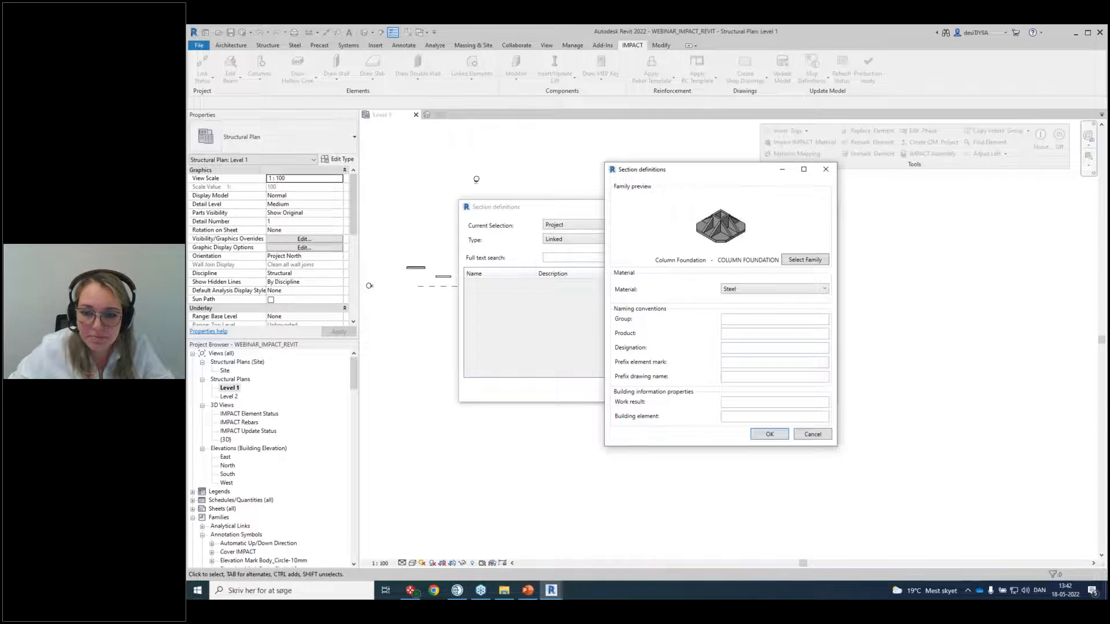
click(739, 331)
text(LINKED)
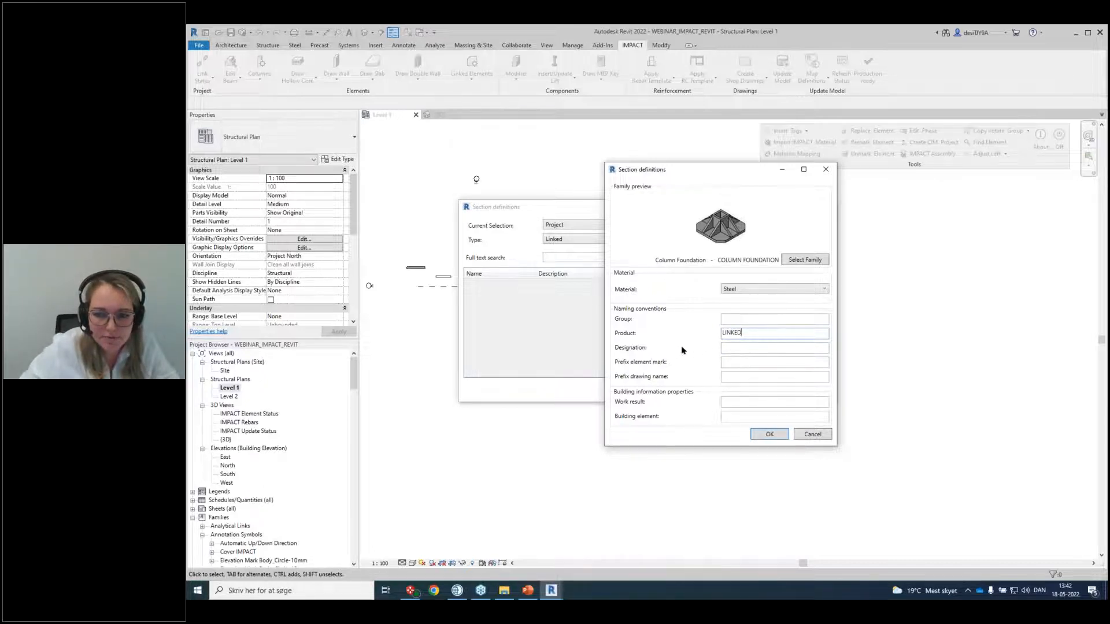
click(726, 362)
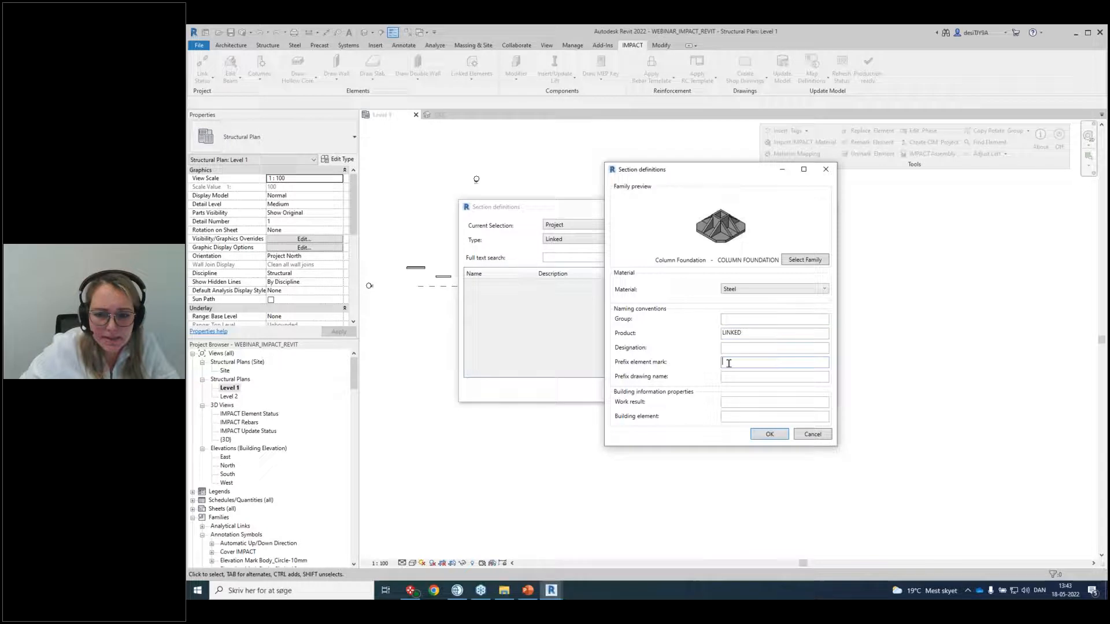
text(L)
click(772, 376)
text(L)
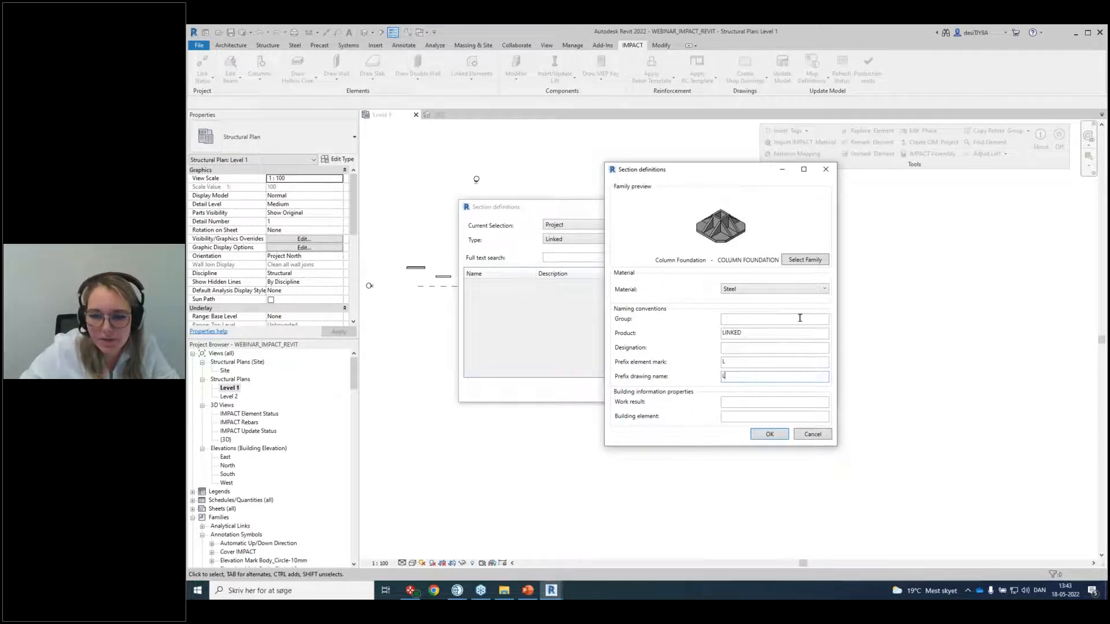
click(771, 434)
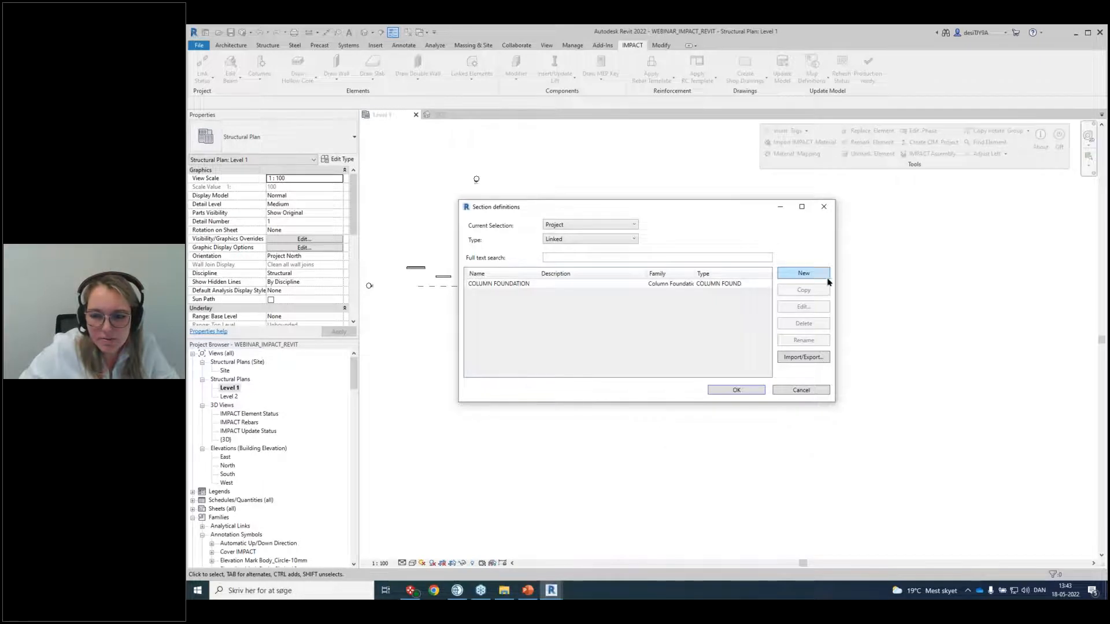
drag(834, 282, 1043, 281)
drag(693, 274, 816, 285)
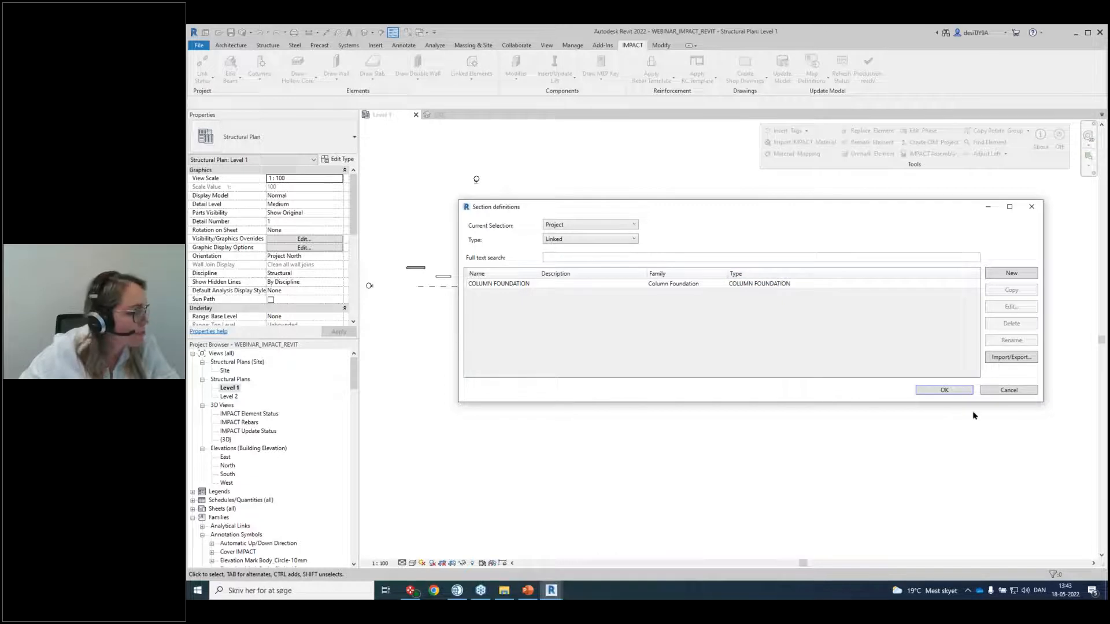
click(963, 392)
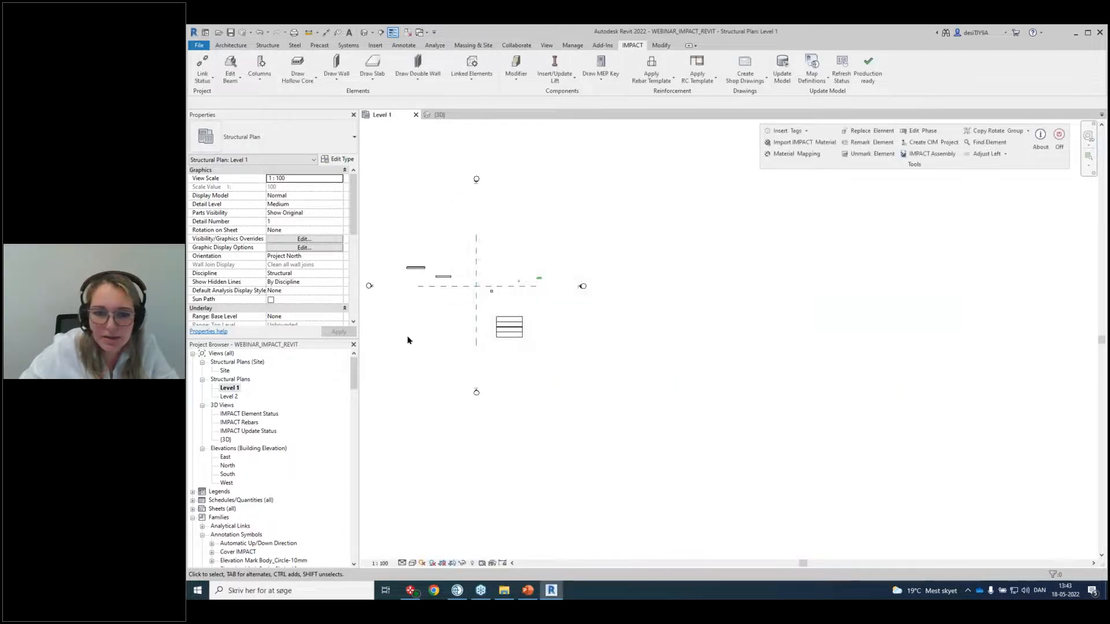
Start drawing a linked element with the project definition COLUMN FOUNDATION.
click(471, 68)
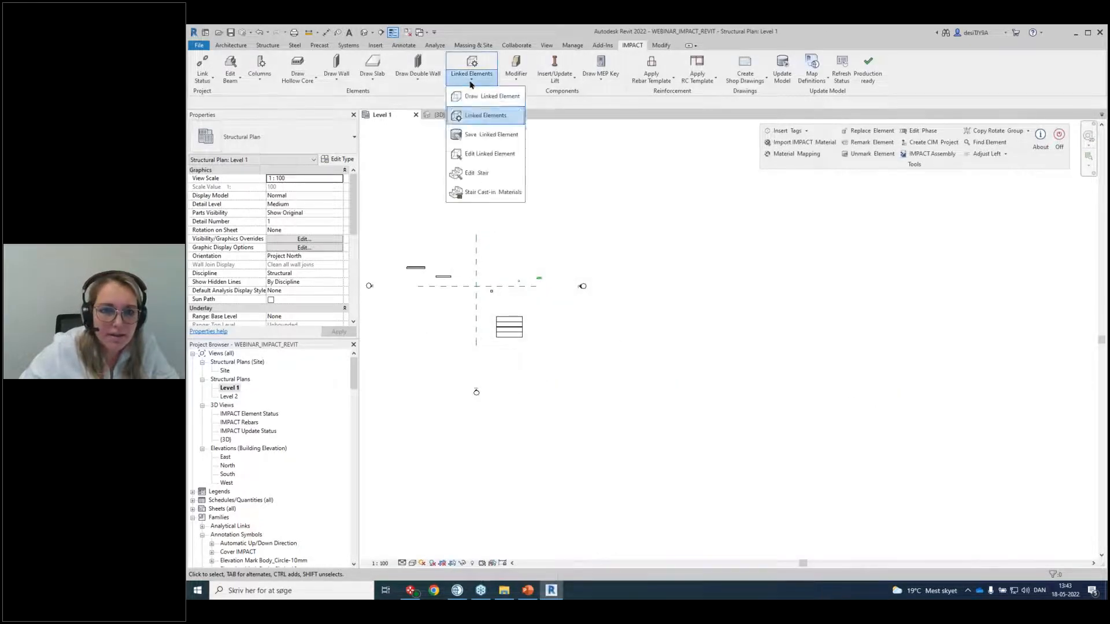
click(508, 98)
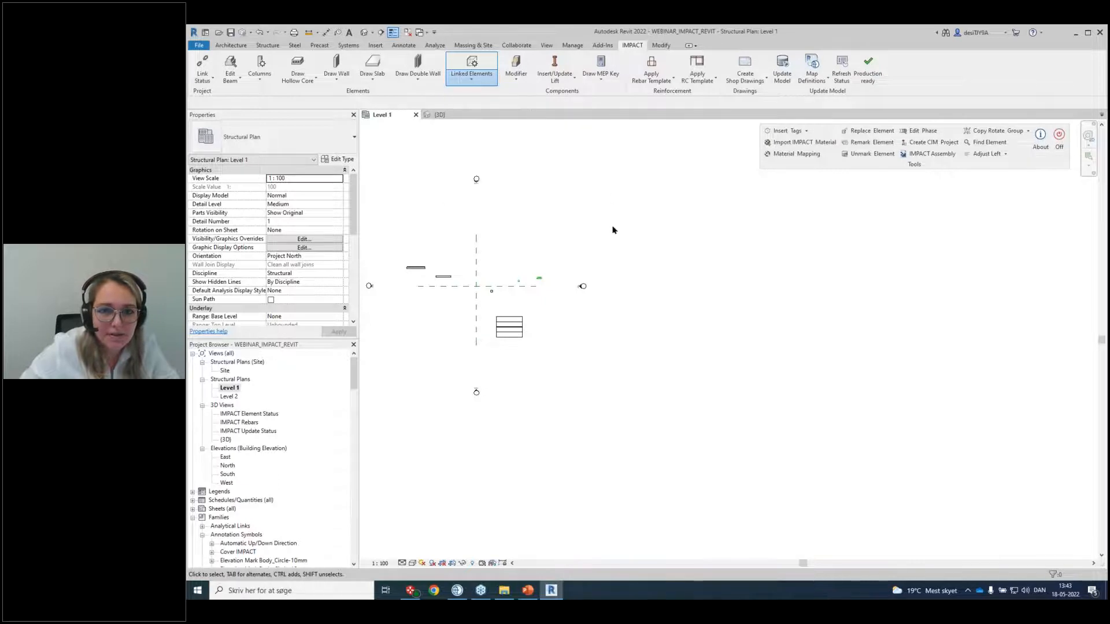
click(650, 254)
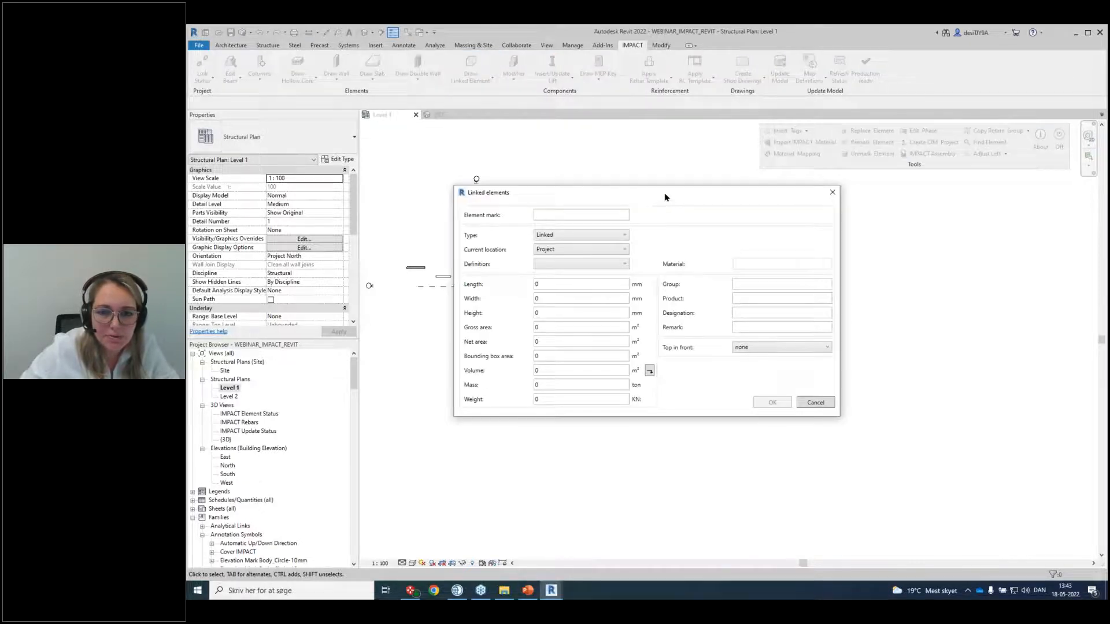
drag(664, 197, 788, 216)
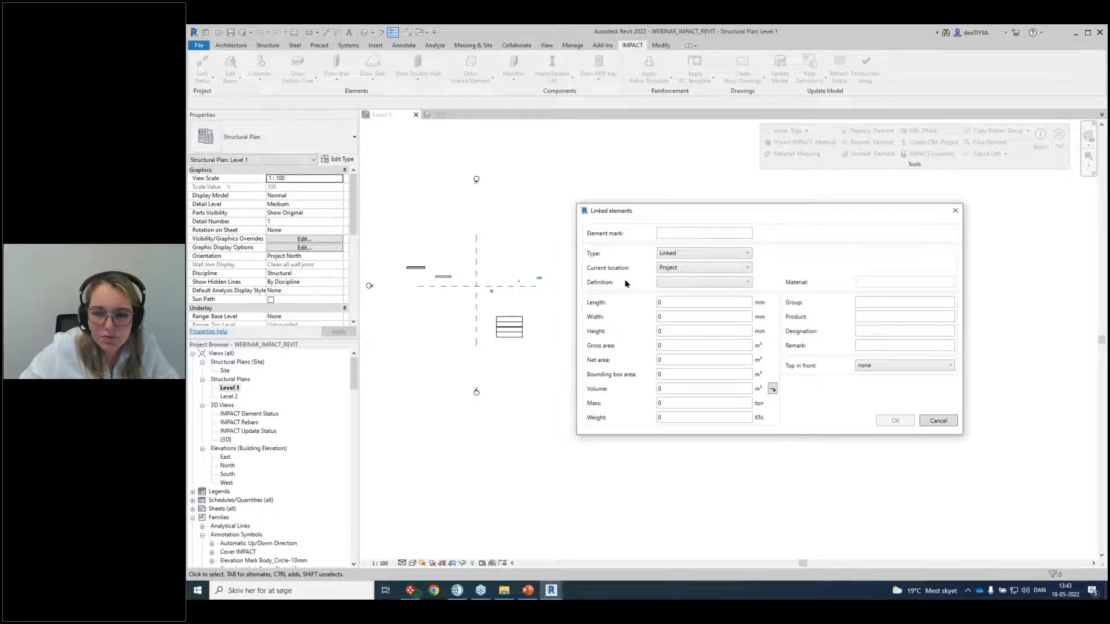
click(706, 282)
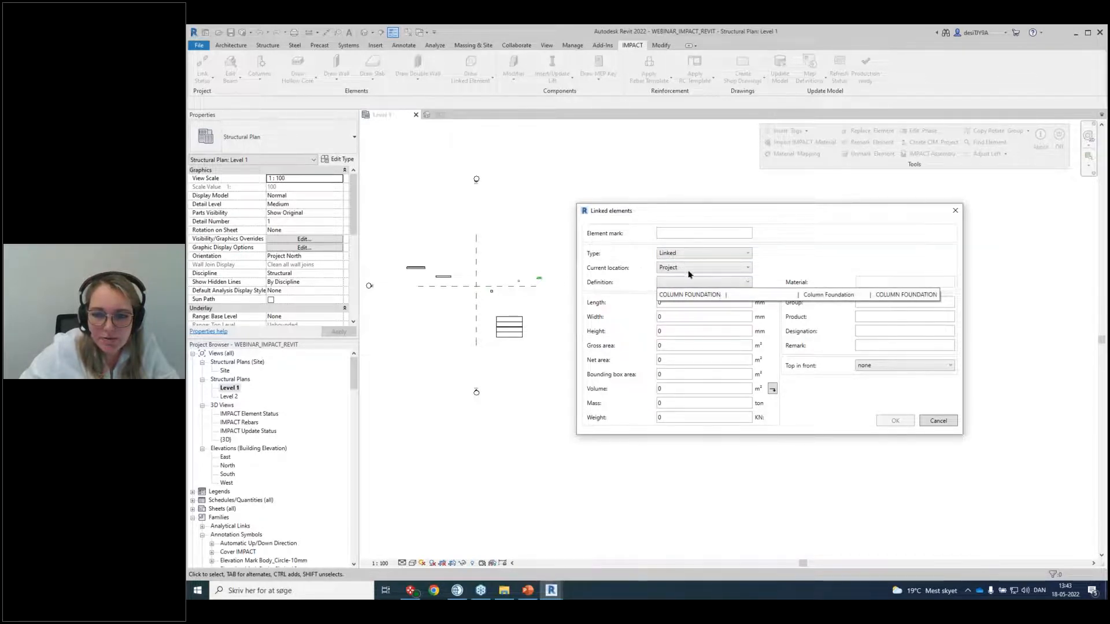
click(716, 295)
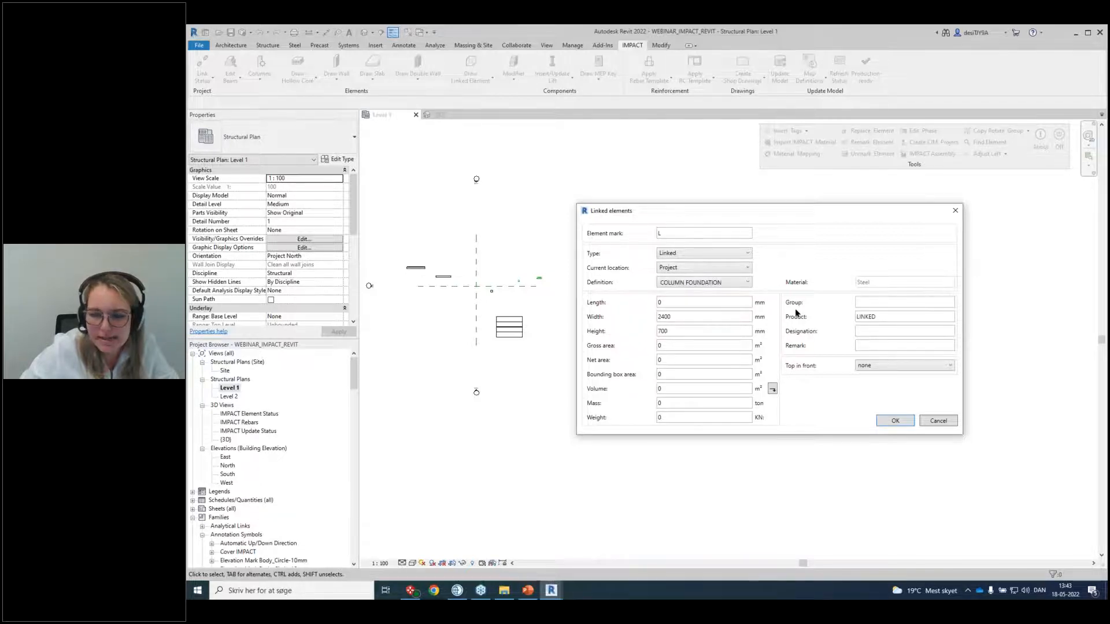
Set the linked element's mark to L01 and its length to 2400 mm.
click(675, 231)
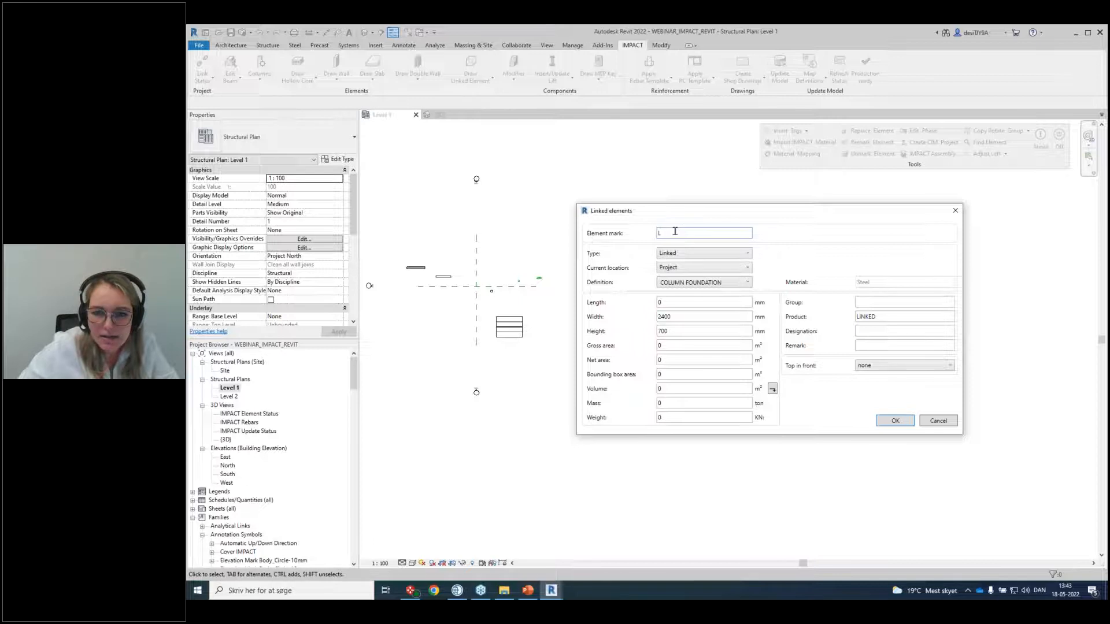
text(01)
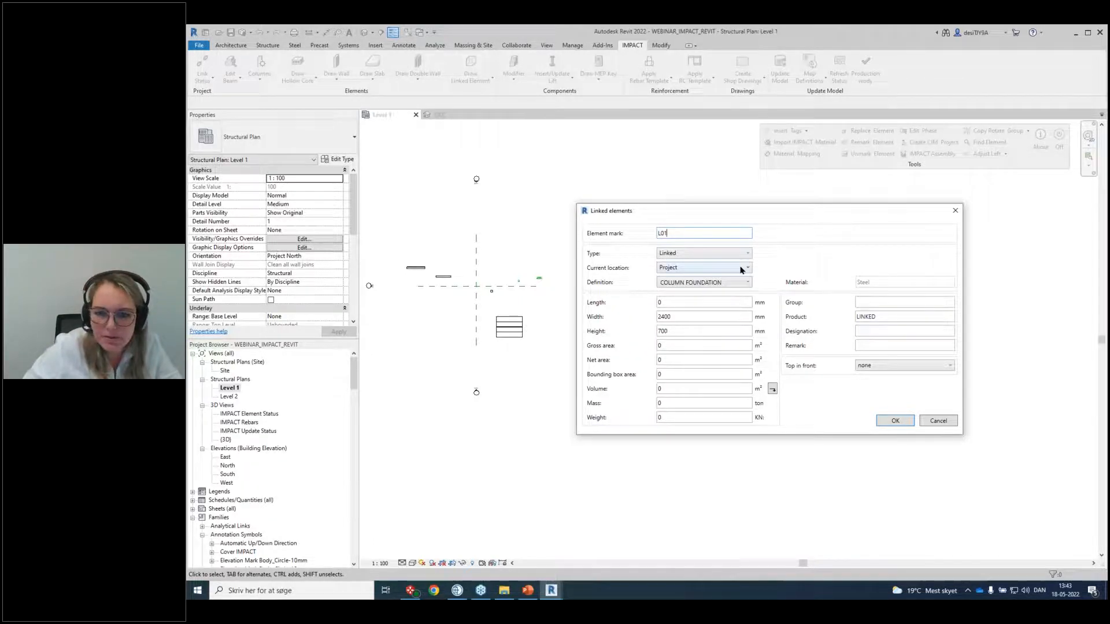
drag(860, 215, 858, 222)
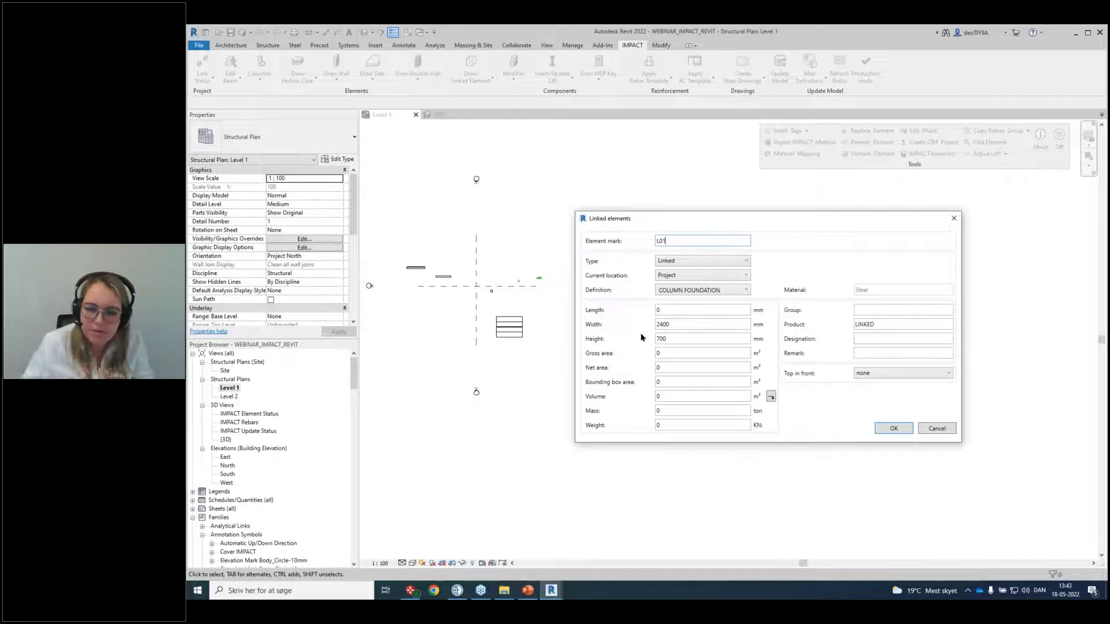
click(657, 310)
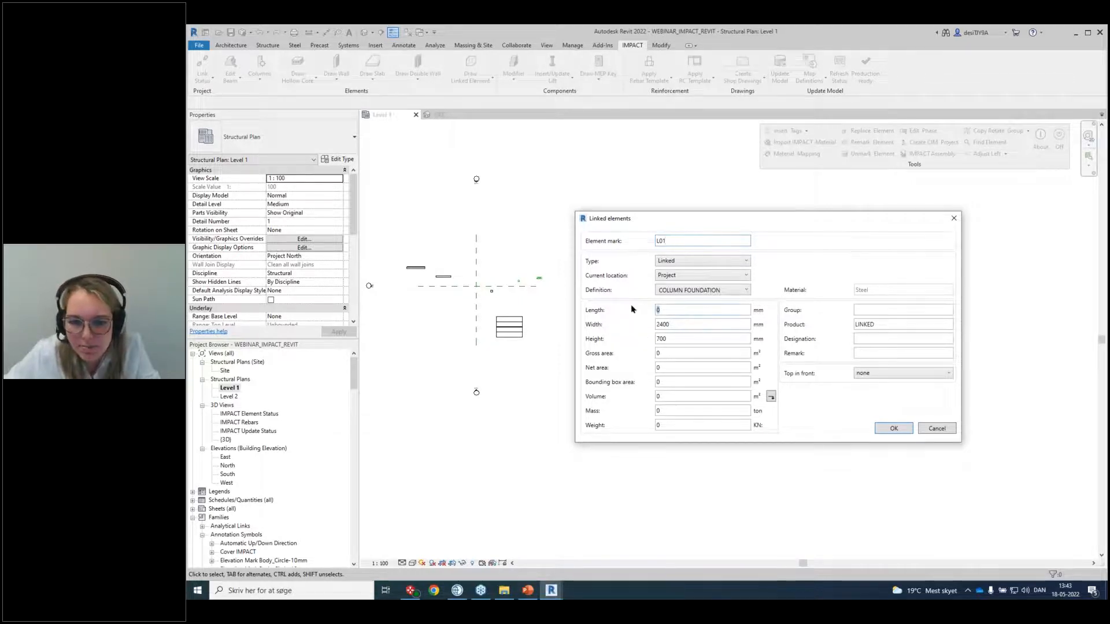
text(2400)
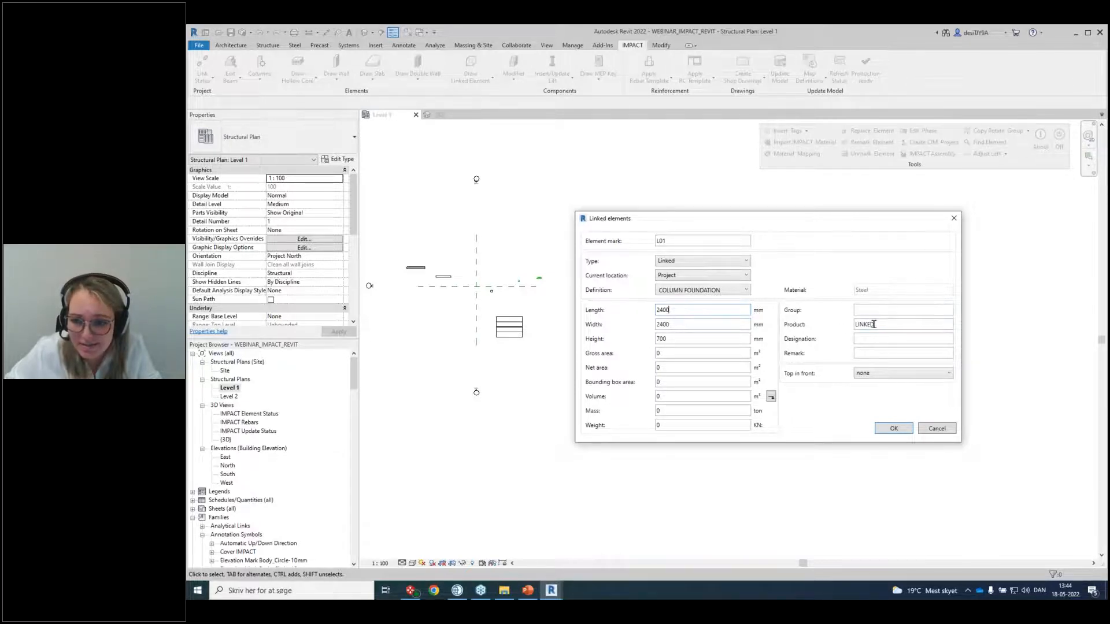
Place one column foundation southeast of the hollow core slabs in the Level 1 plan and display it in the {3D} view.
click(894, 428)
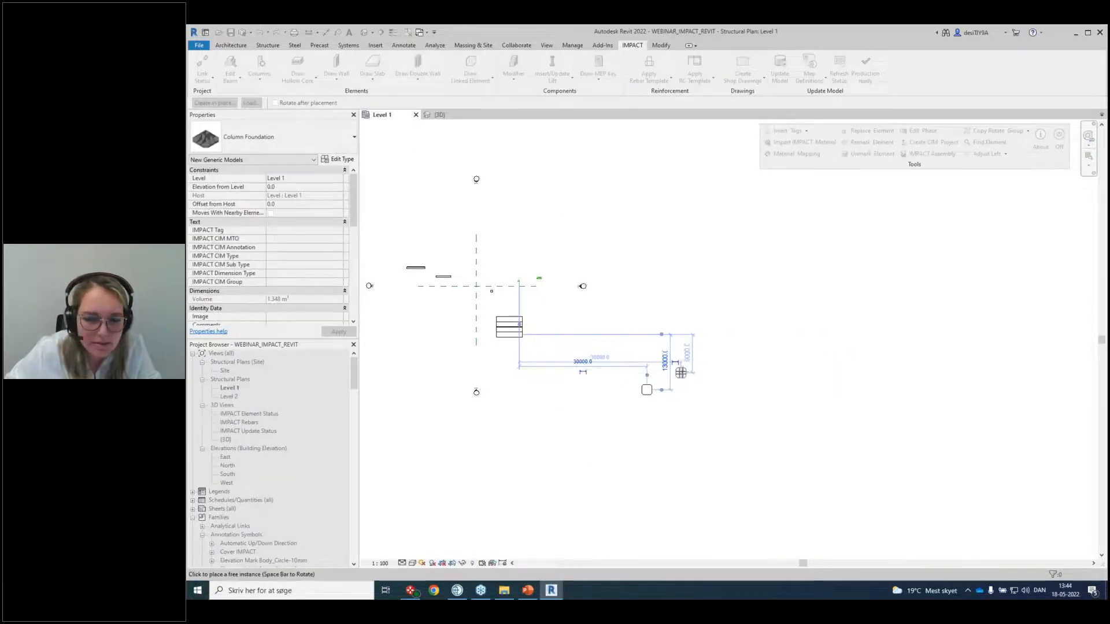
key(Escape)
key(Escape)
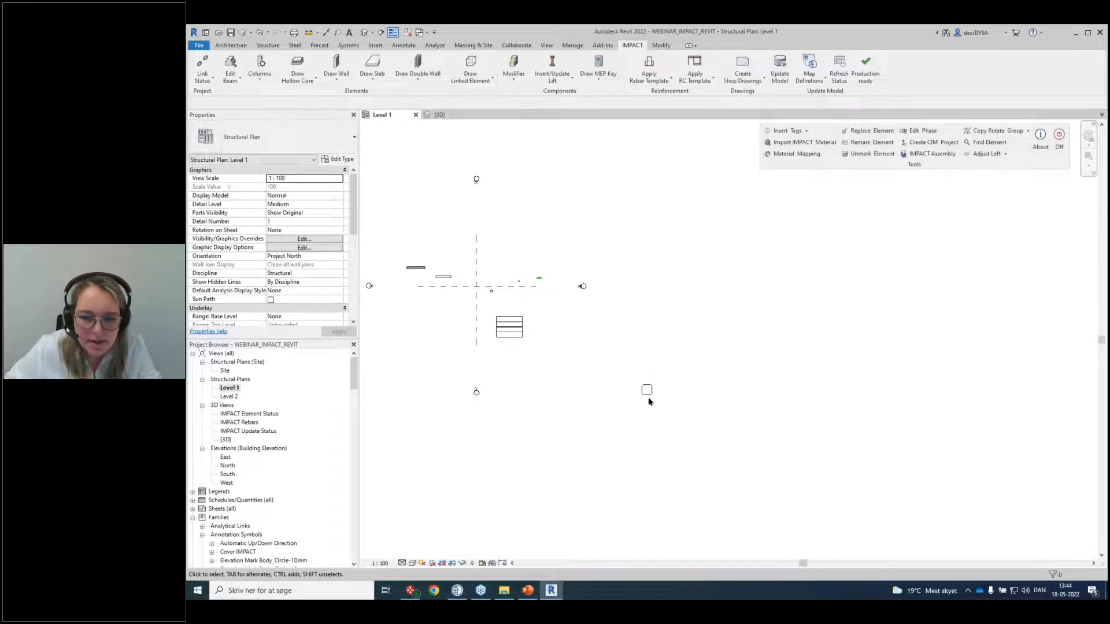
scroll(648, 401, up, 6)
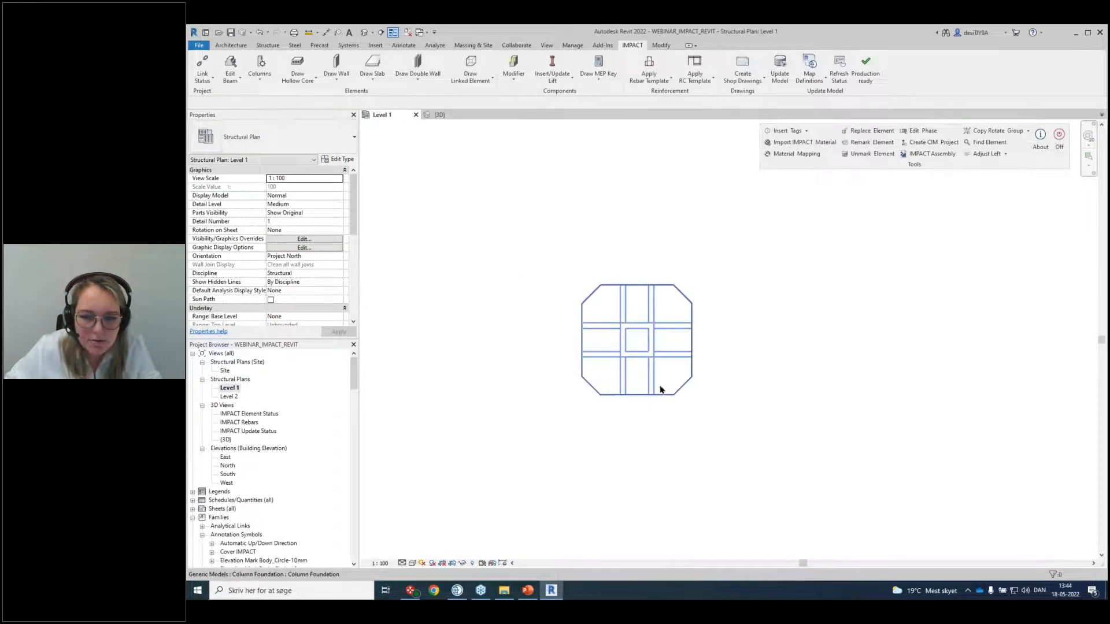
double_click(226, 440)
scroll(664, 405, down, 5)
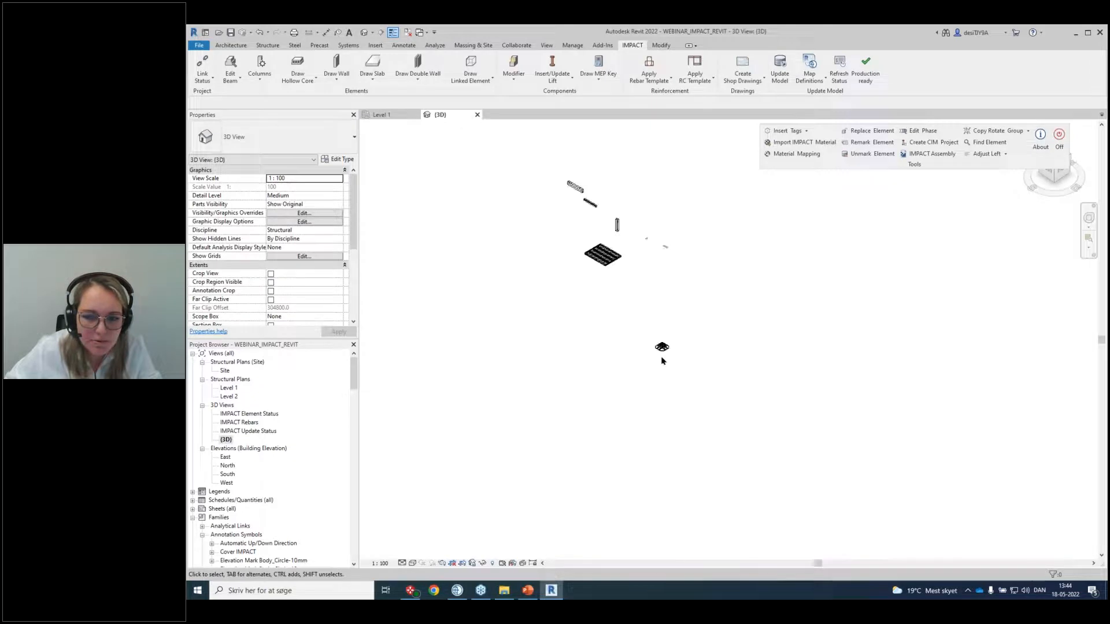
scroll(662, 361, up, 6)
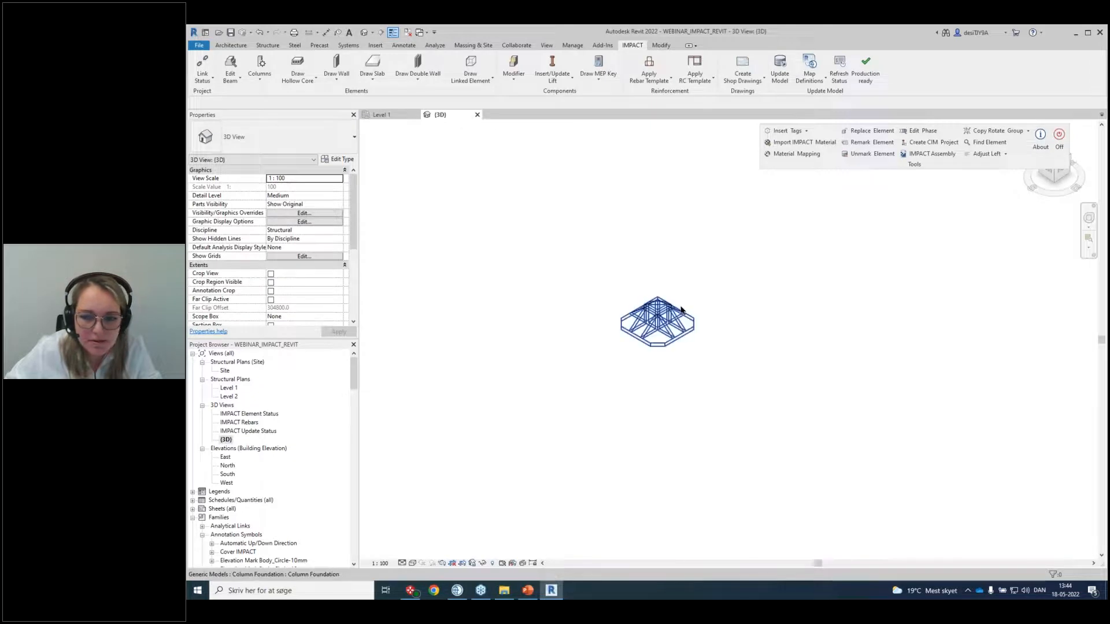
Save the linked element L01 COLUMN FOUNDATION with its export to OBJ enabled.
click(492, 79)
click(510, 138)
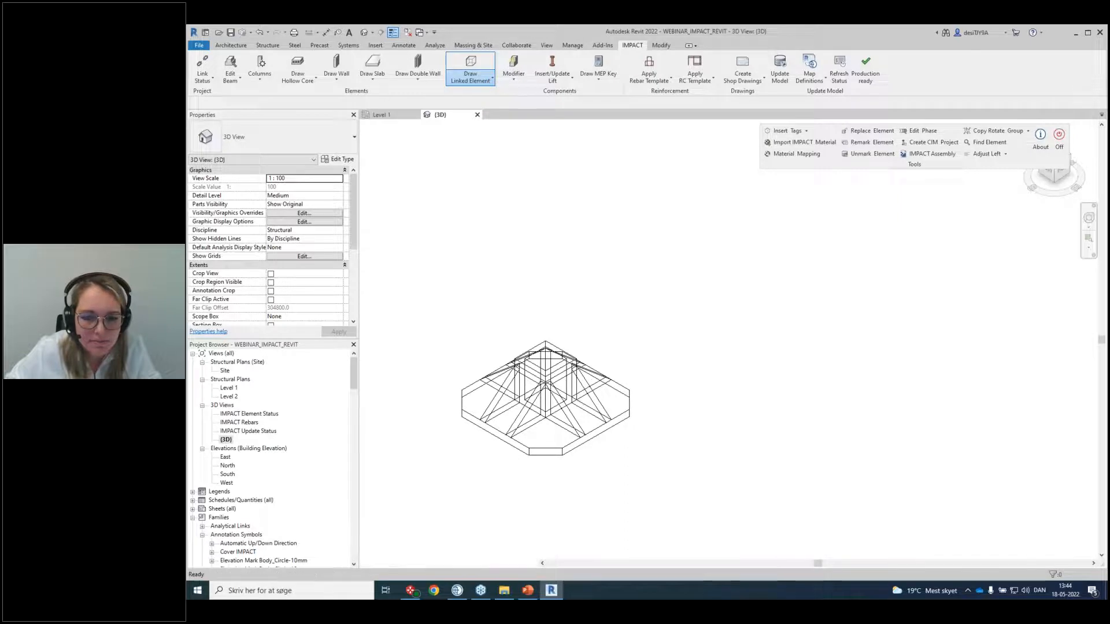
click(584, 384)
key(Escape)
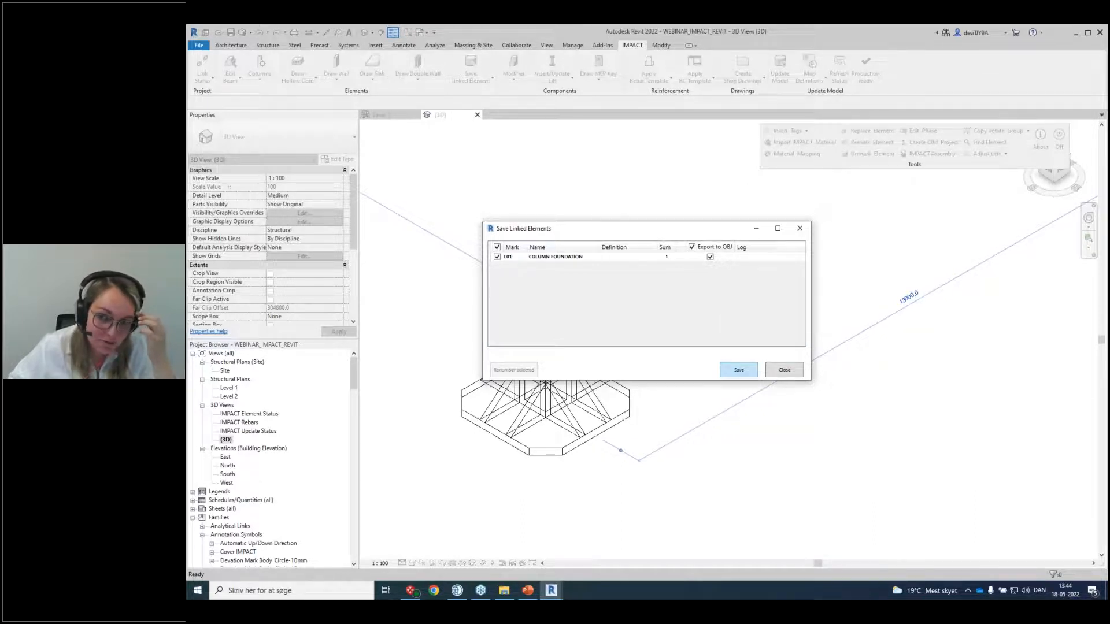
click(786, 369)
Switch to IMPACT Project Manager and select the column foundation in the model view.
click(530, 592)
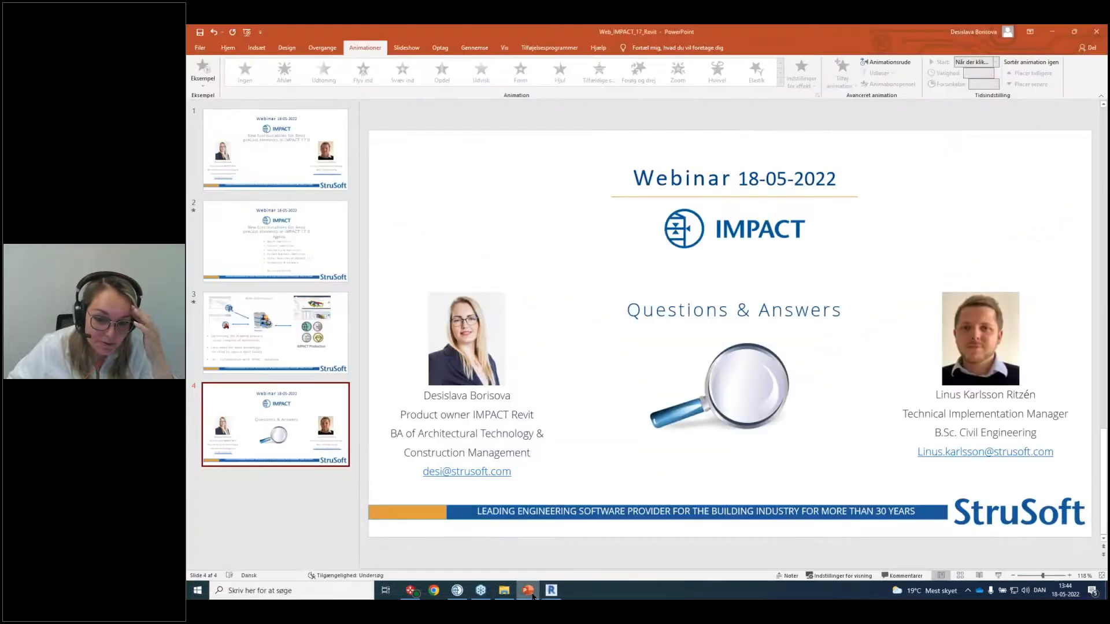
click(530, 592)
click(457, 592)
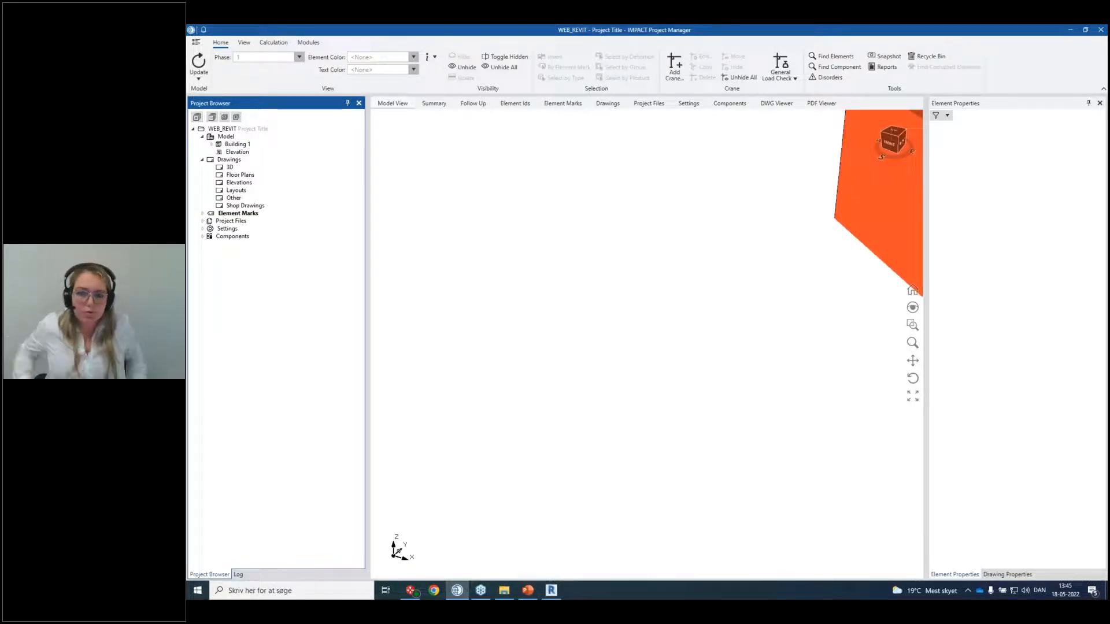
scroll(672, 360, down, 5)
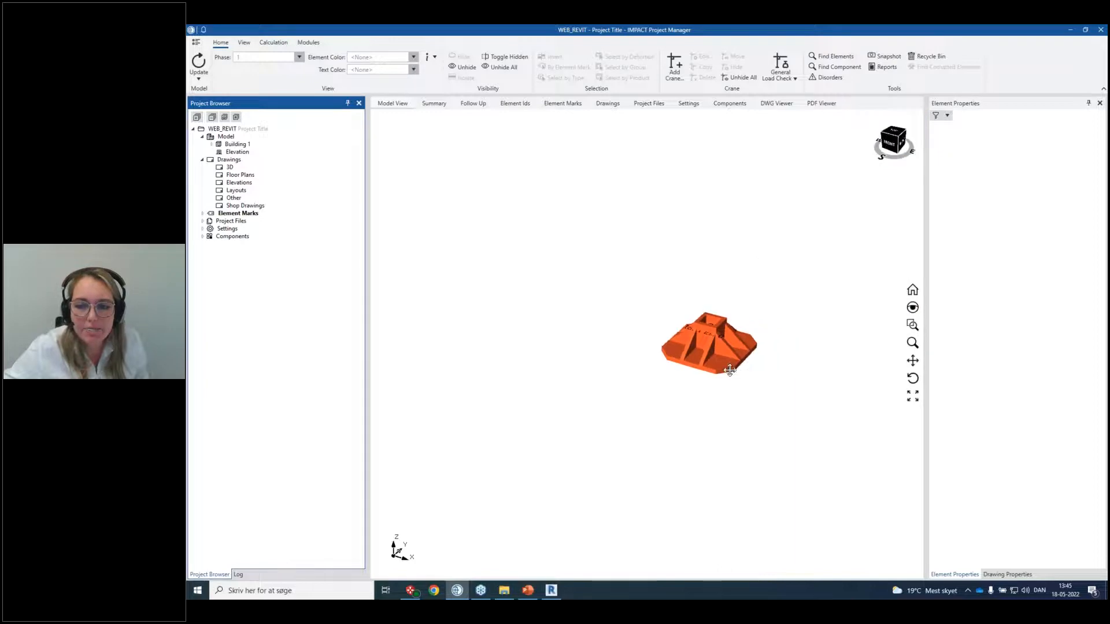
click(682, 323)
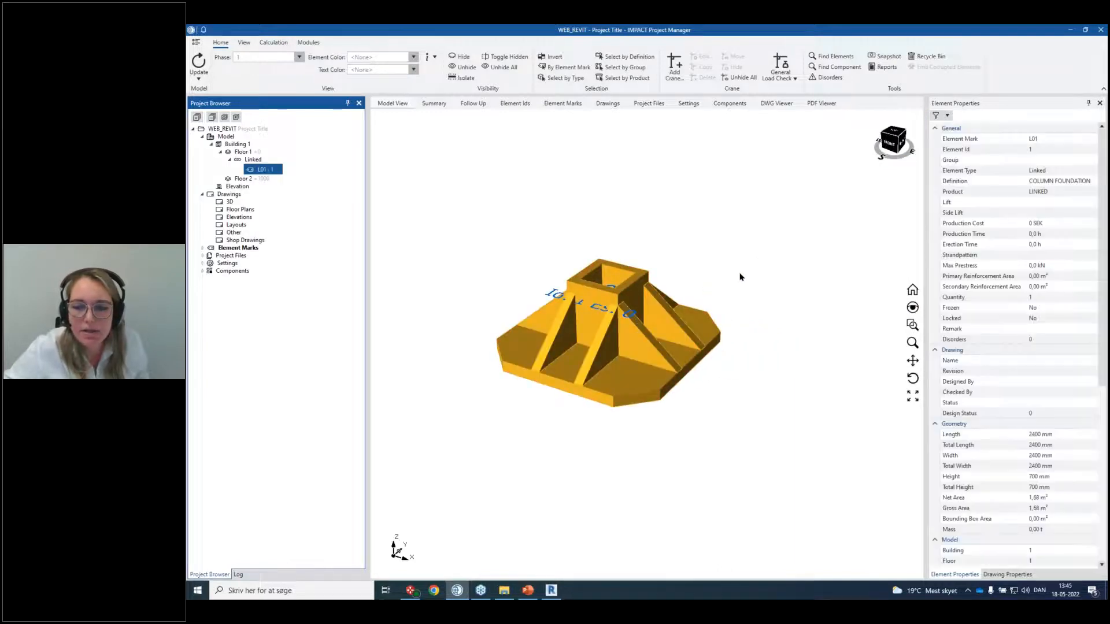
Widen the element properties and examine the column foundation's general, drawing, geometry and model data.
drag(925, 311, 845, 299)
scroll(910, 321, down, 4)
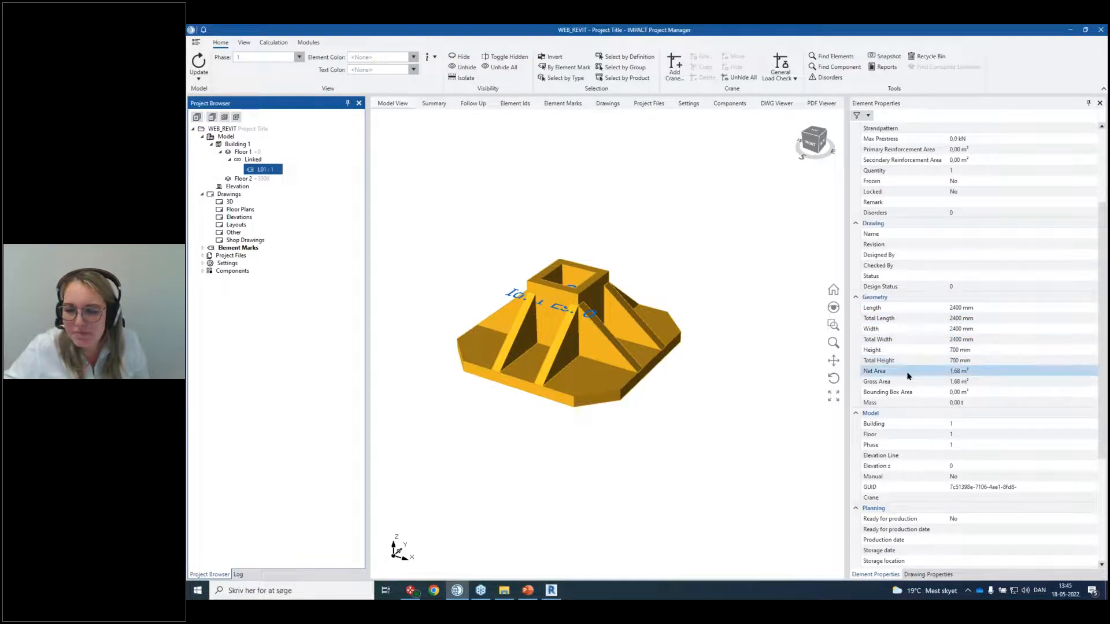
scroll(908, 404, down, 3)
scroll(909, 415, up, 5)
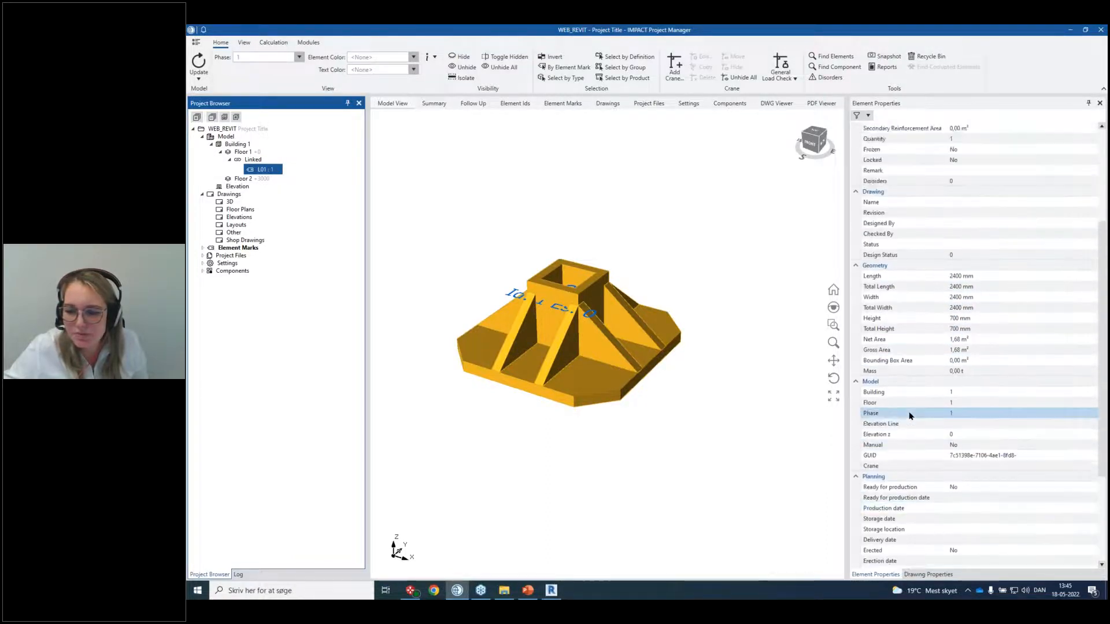
scroll(909, 416, down, 1)
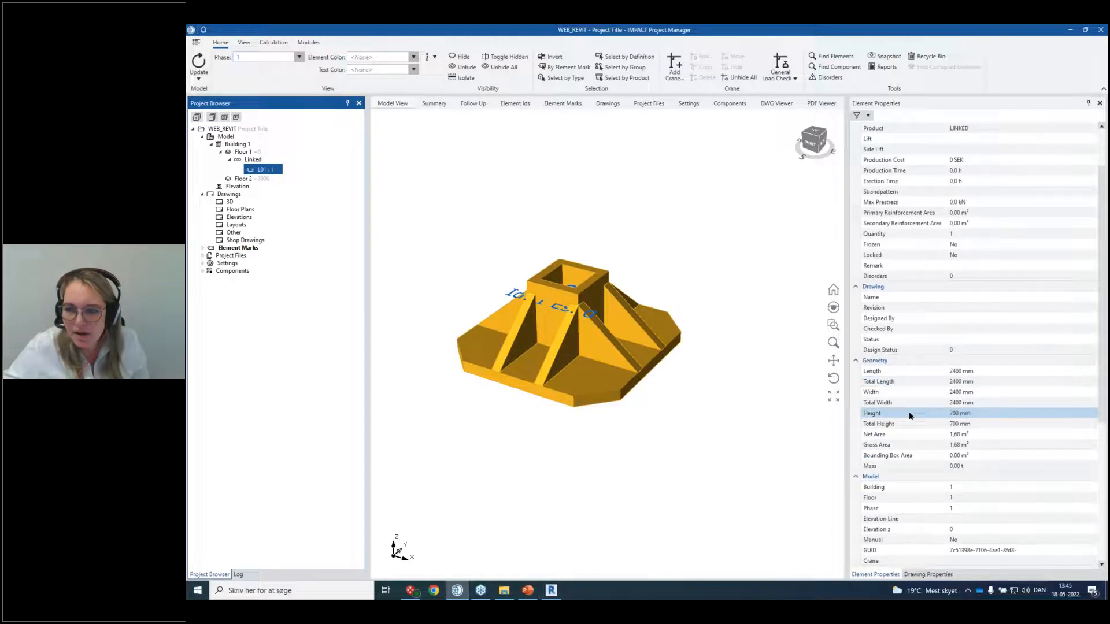
scroll(909, 415, up, 2)
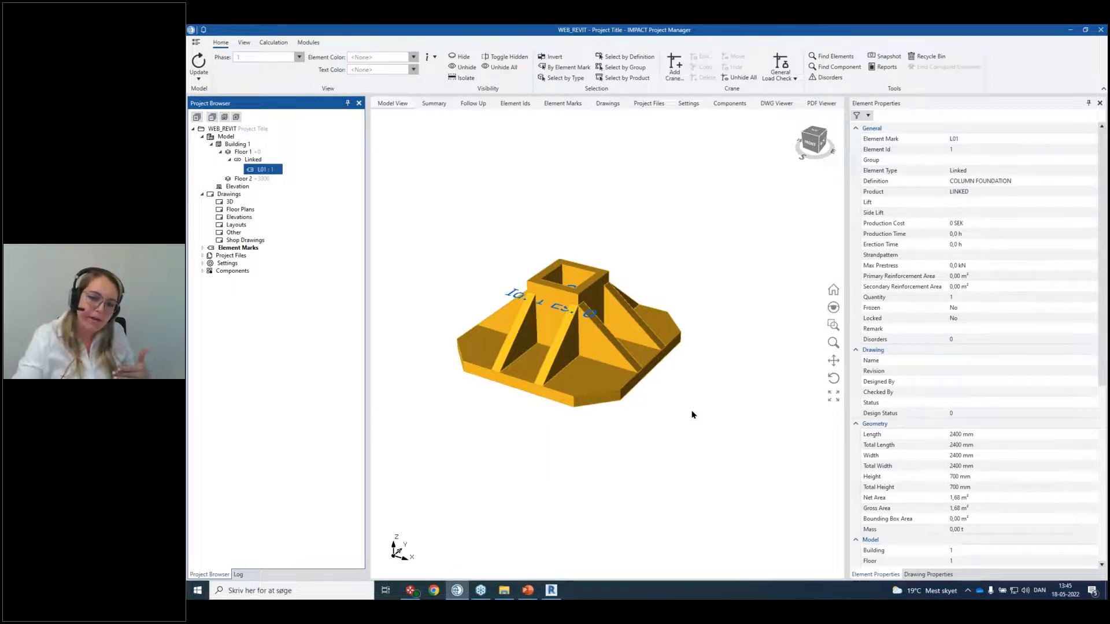
Switch to Revit and edit the linked column foundation, setting its length and width to 2500 mm and its height to 800 mm.
mouse_move(551, 590)
click(543, 555)
scroll(605, 337, up, 3)
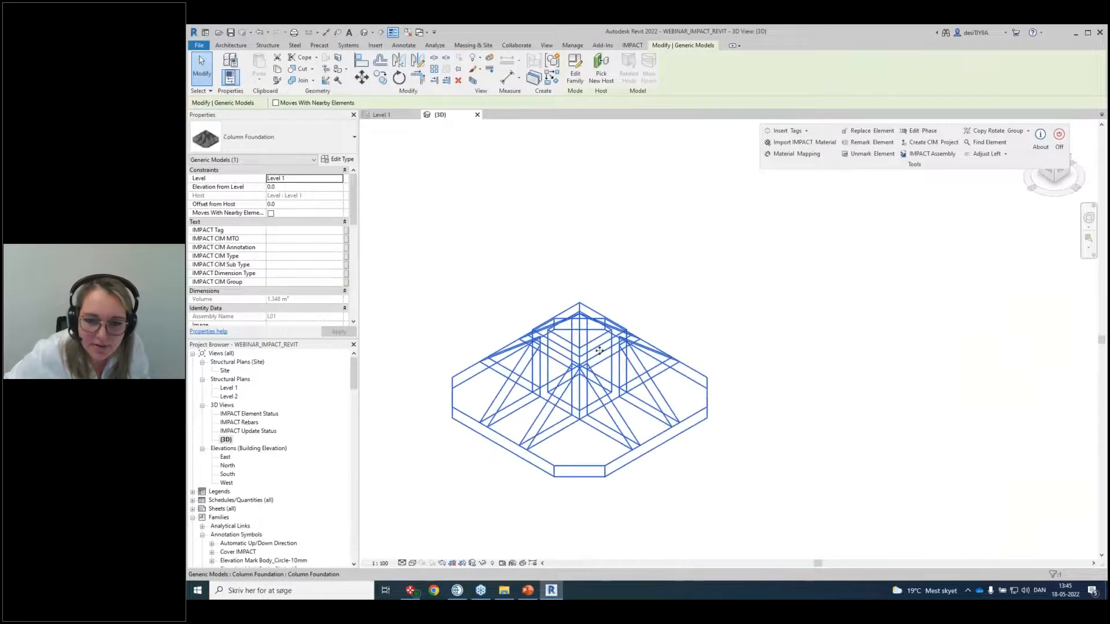
click(632, 45)
click(469, 80)
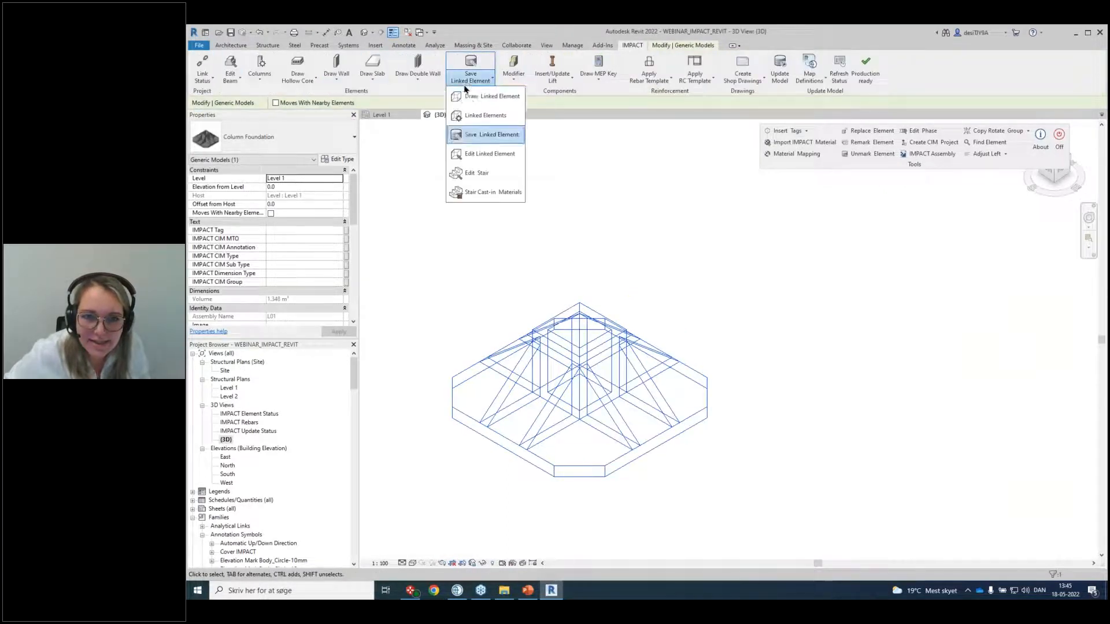
click(503, 156)
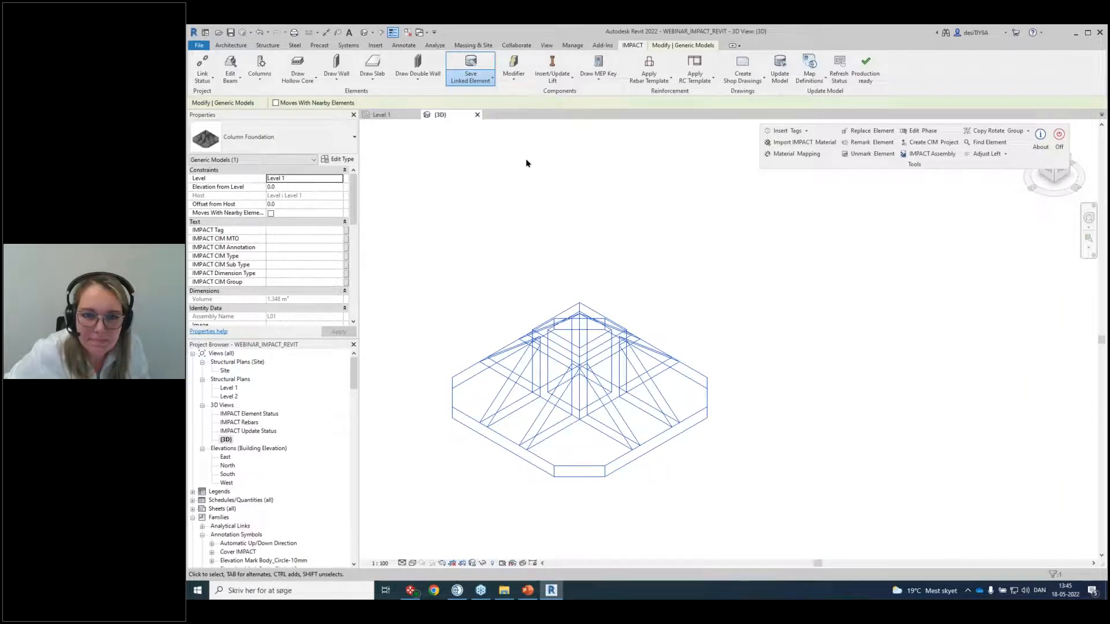
drag(577, 193, 714, 195)
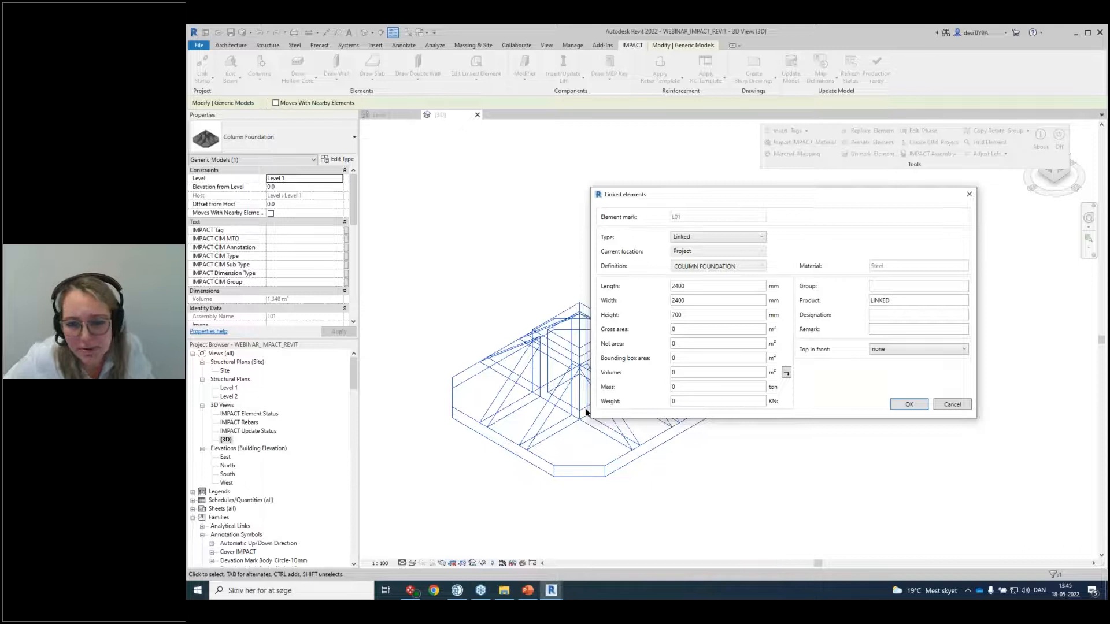
drag(697, 285, 669, 289)
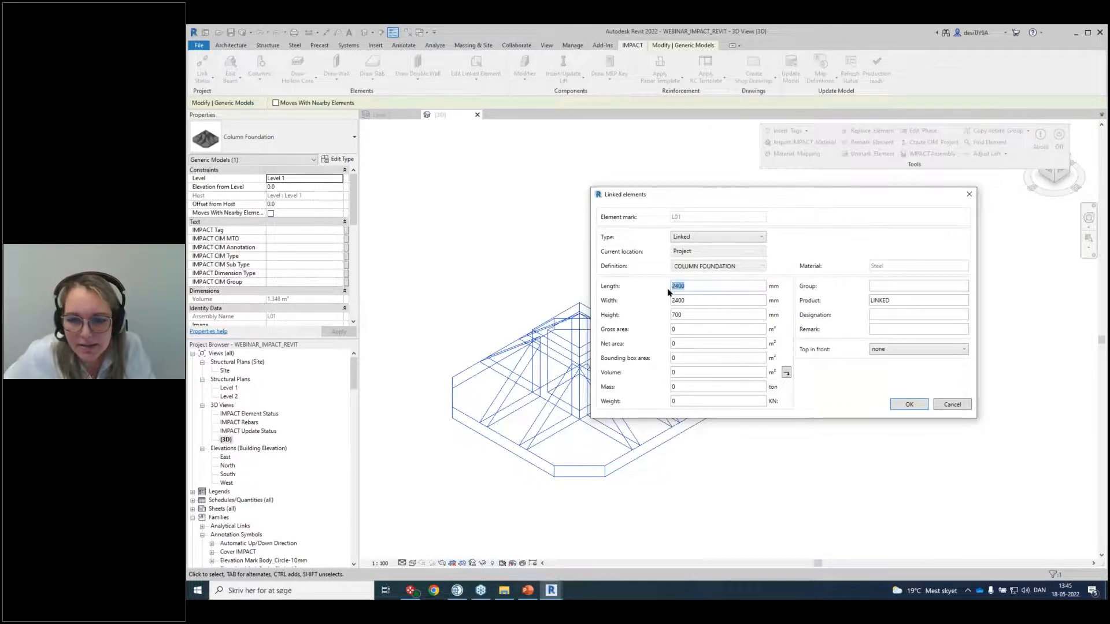
text(2500)
key(Tab)
text(2500)
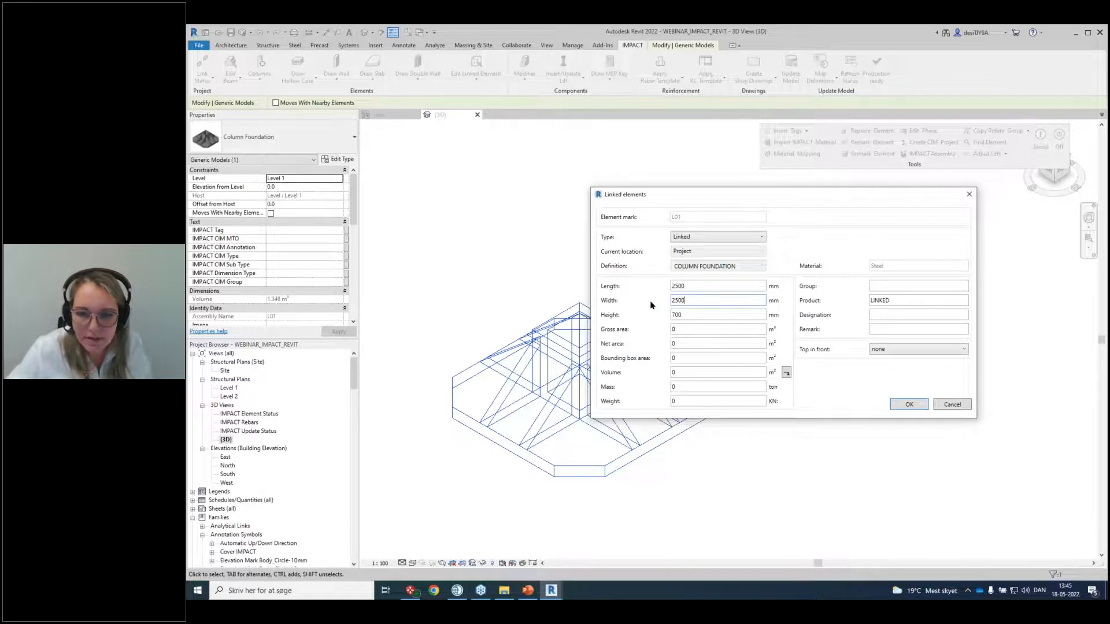
key(Tab)
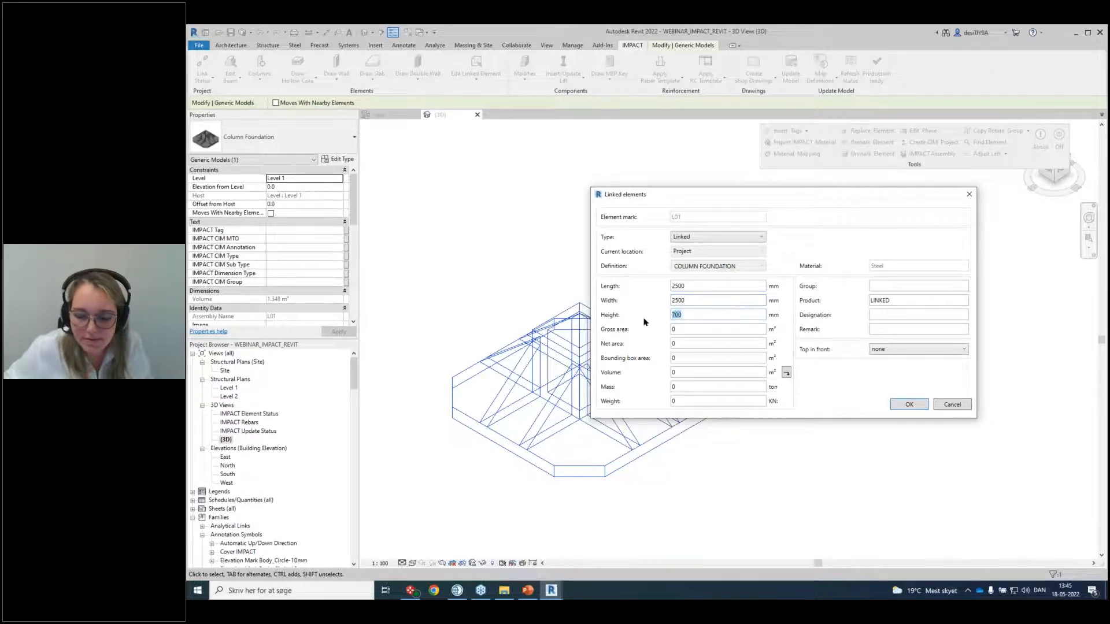
text(800)
Set the linked element's volume to 25 m³, calculate its mass and weight, and apply the edits.
click(690, 373)
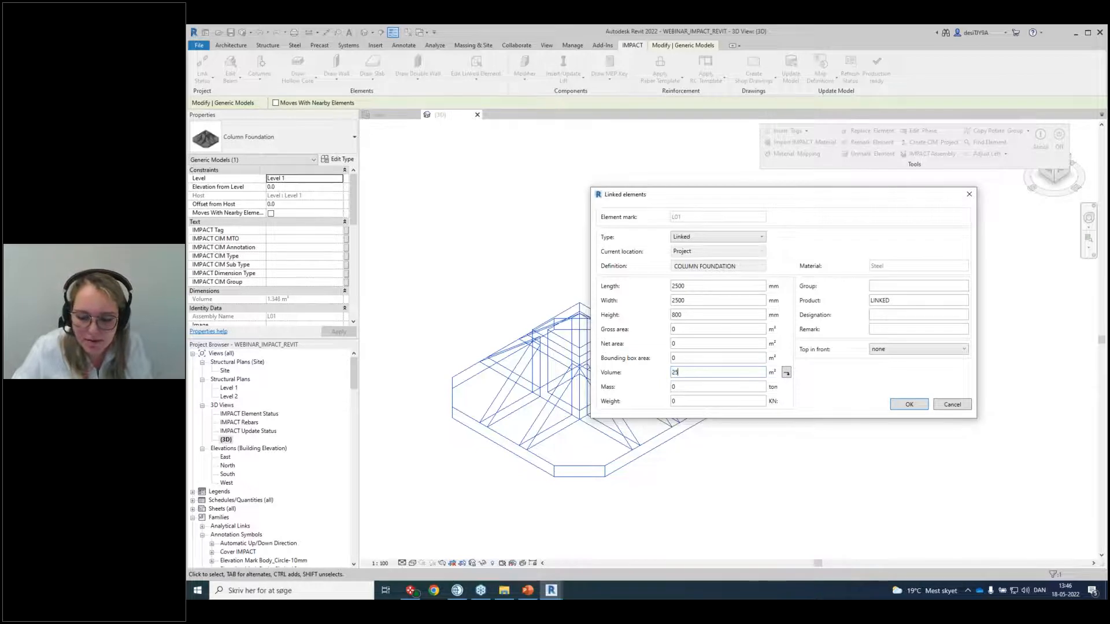
click(787, 373)
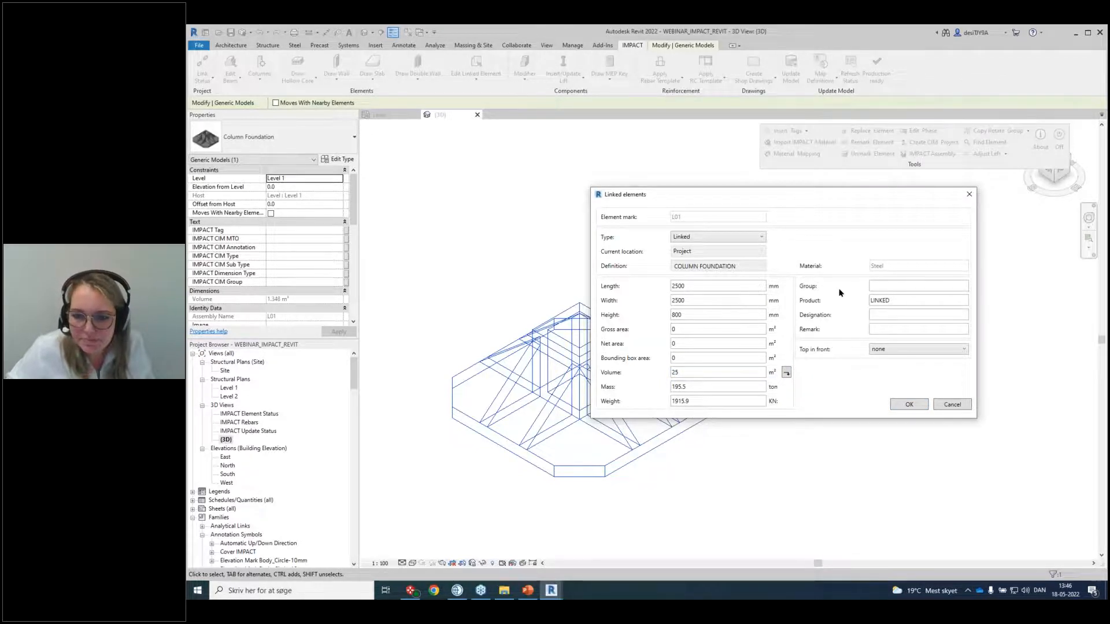
click(918, 404)
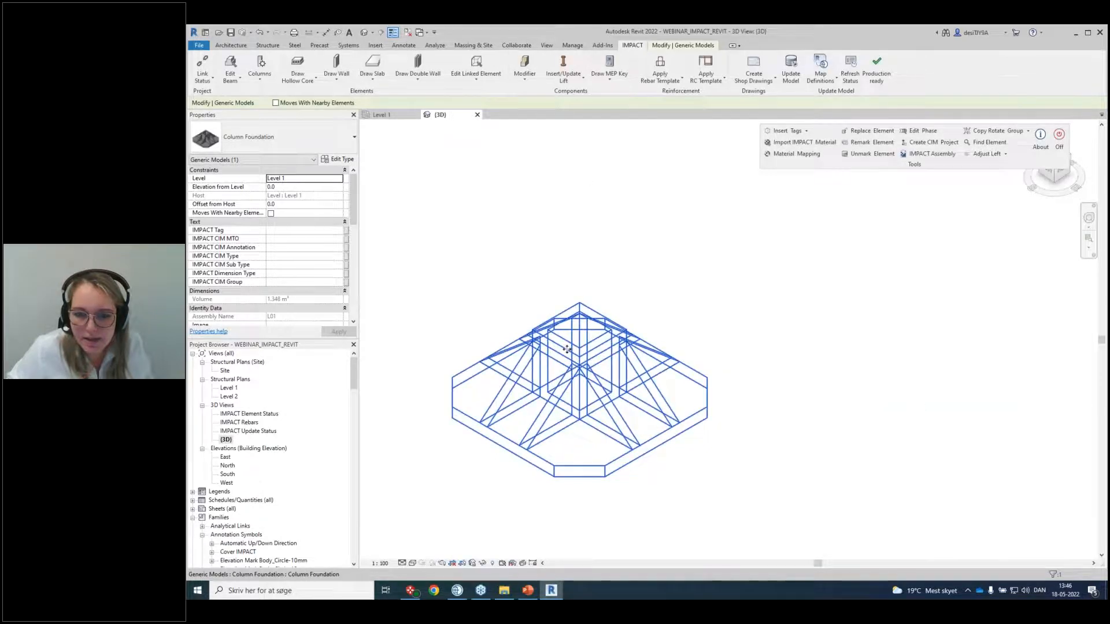
Reopen the column foundation's linked element data to review the entered values, without changing anything.
click(475, 68)
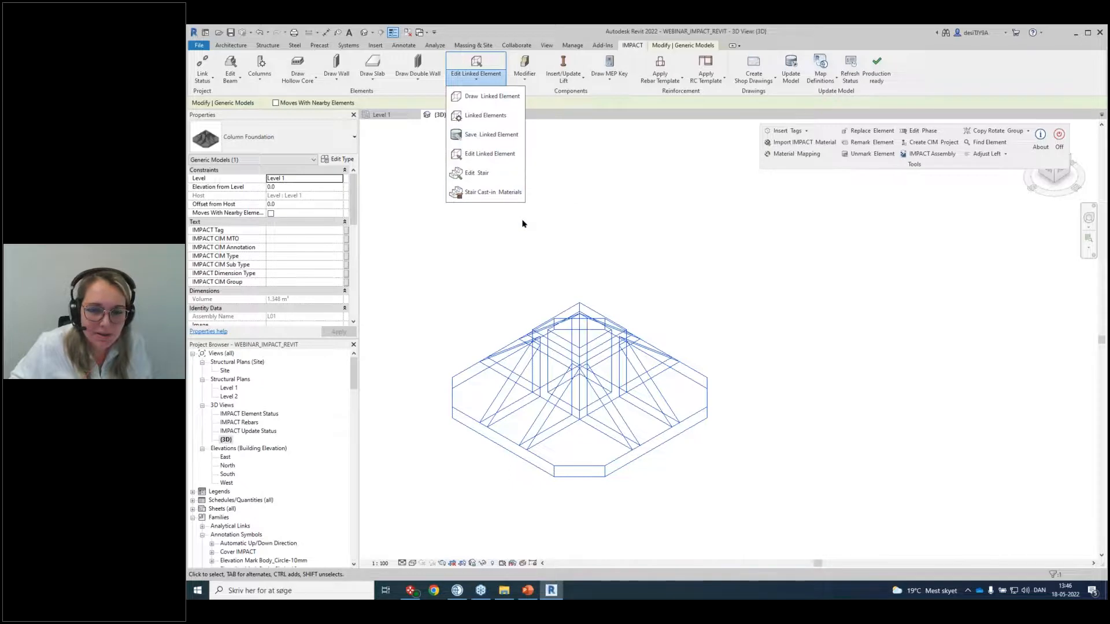
click(516, 192)
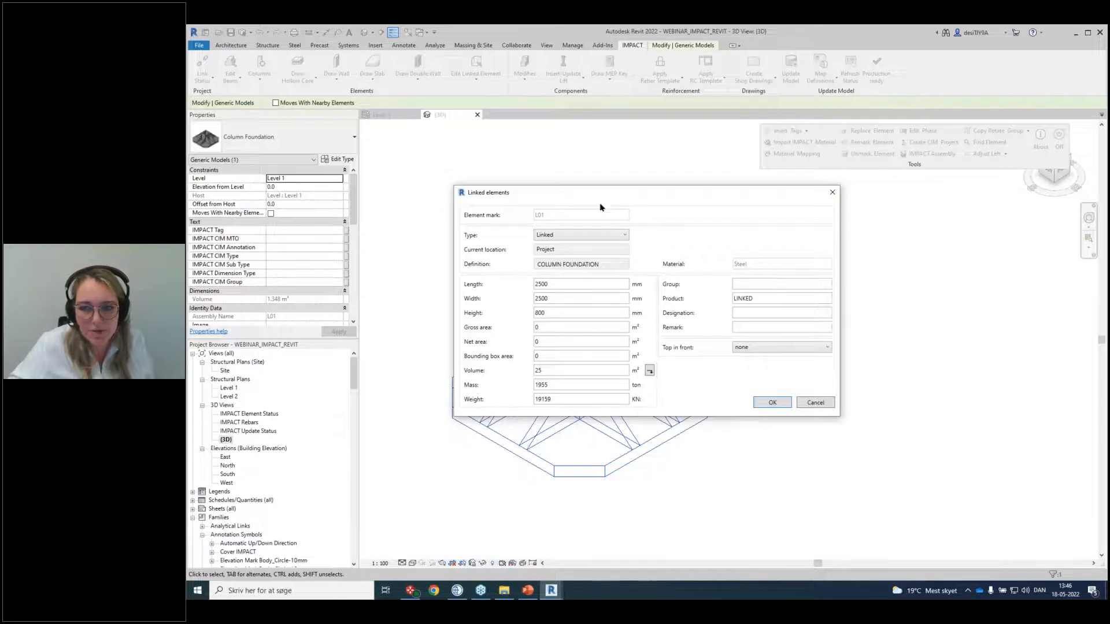
click(832, 192)
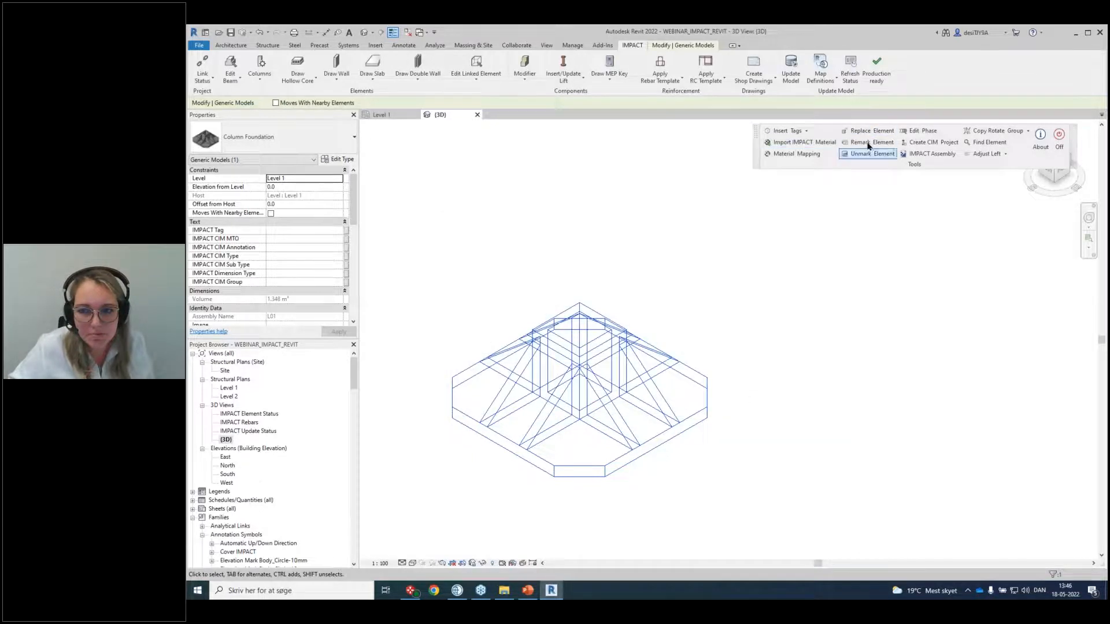
click(478, 86)
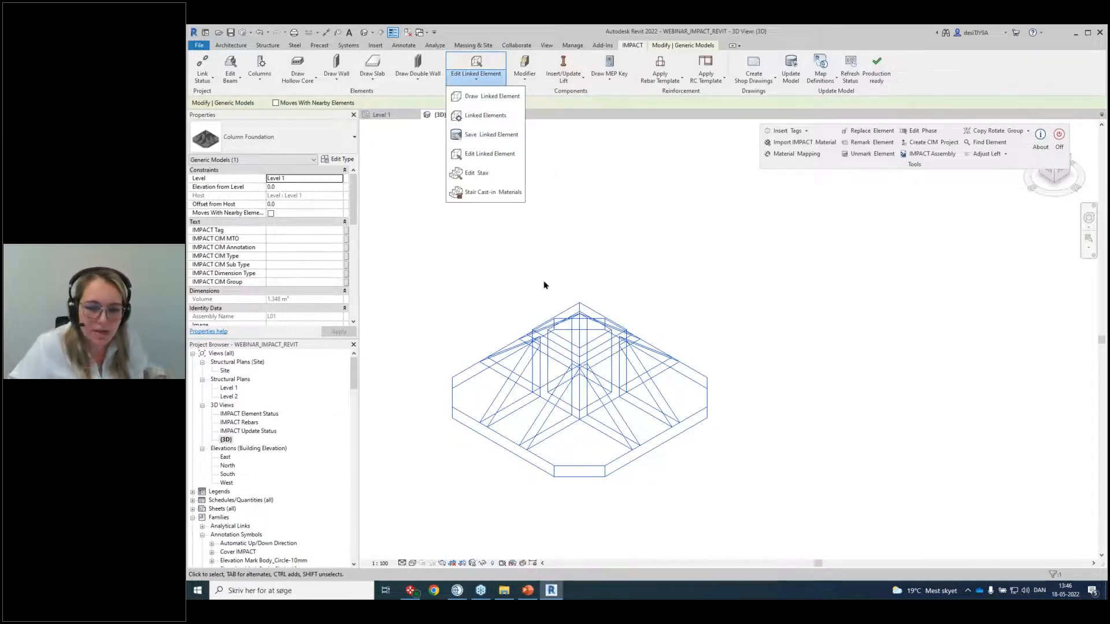
click(490, 155)
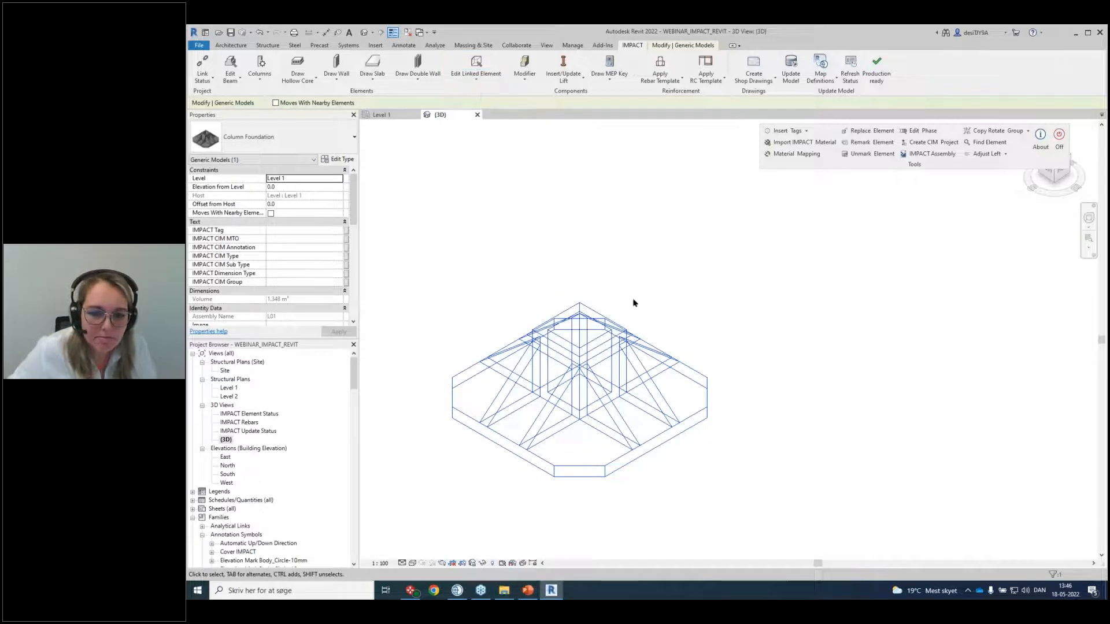
Save the edited linked element L01 again with Export to OBJ enabled.
click(473, 76)
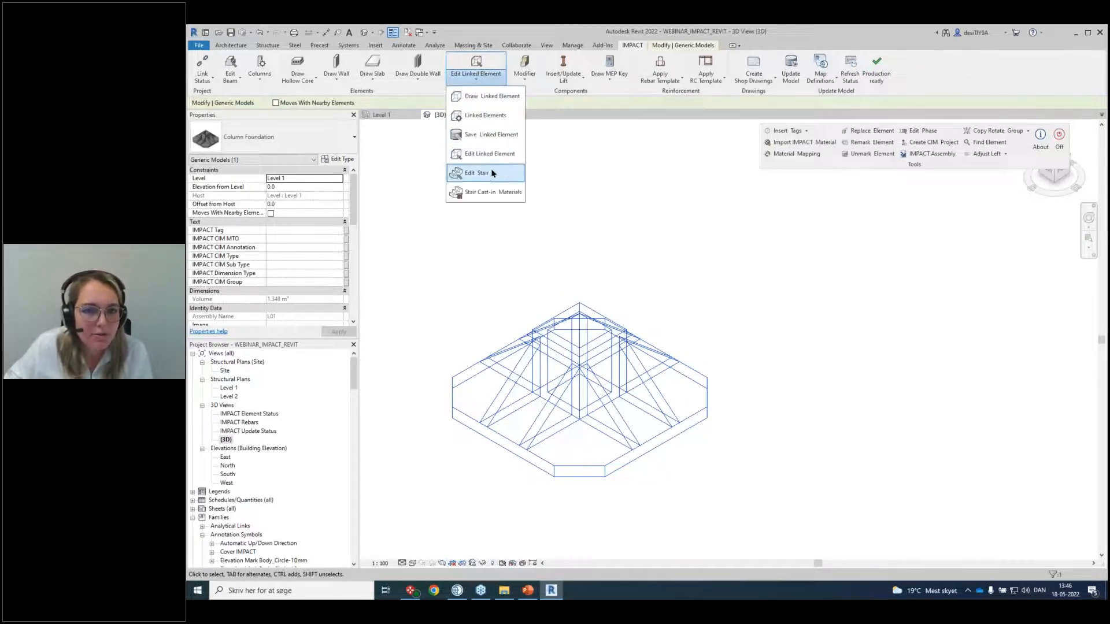
click(495, 140)
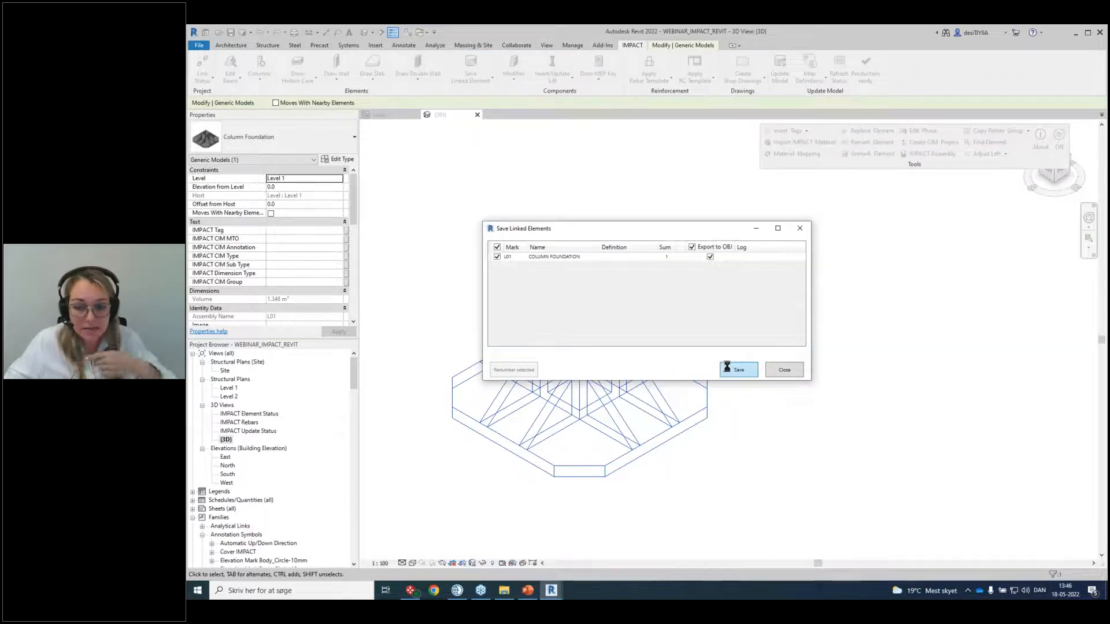
click(737, 370)
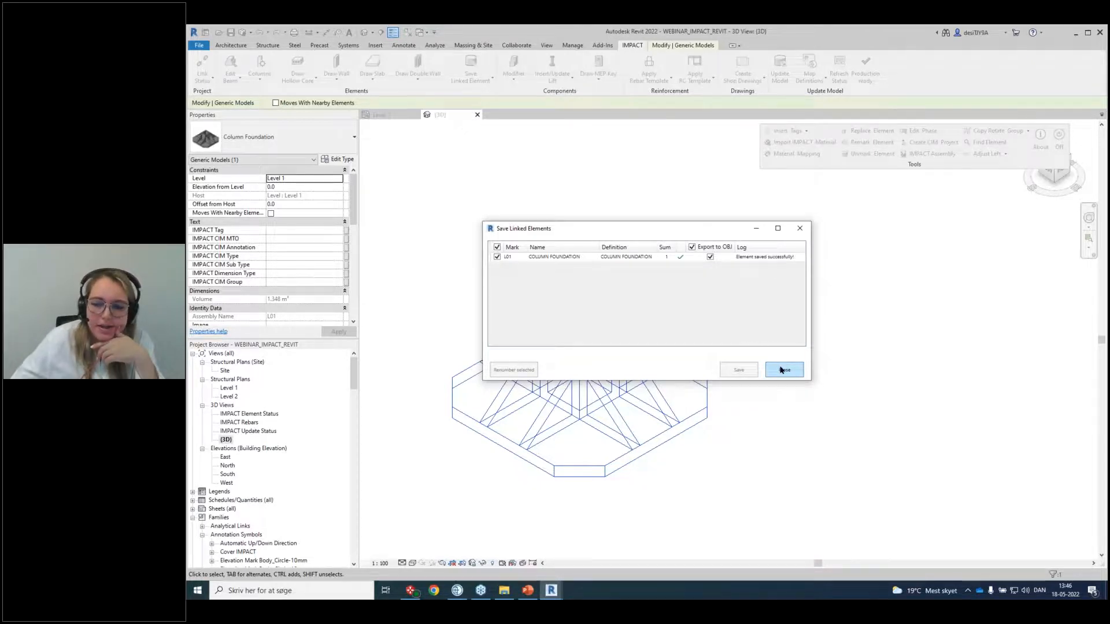
click(784, 370)
Switch to IMPACT Project Manager, update the model and check the column foundation's geometry data.
click(527, 590)
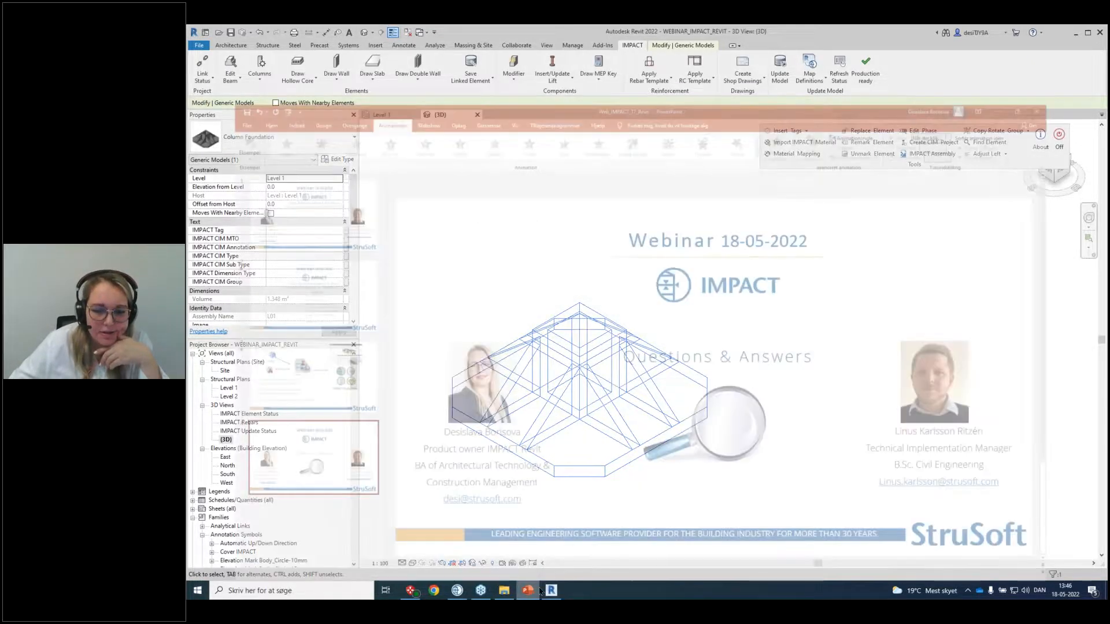
click(481, 590)
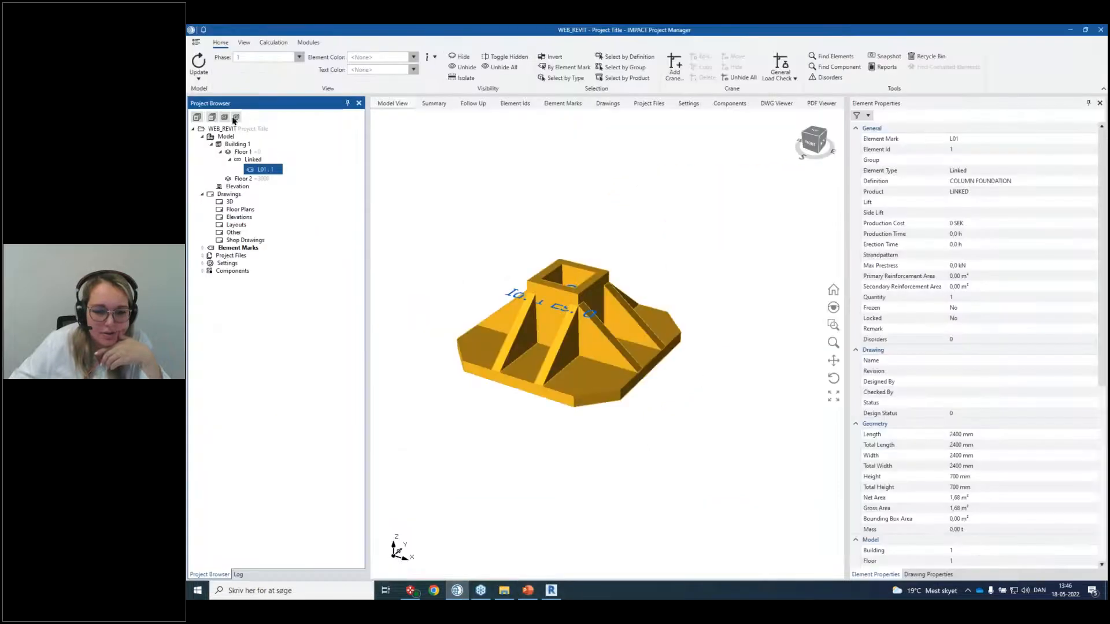
click(199, 79)
click(215, 101)
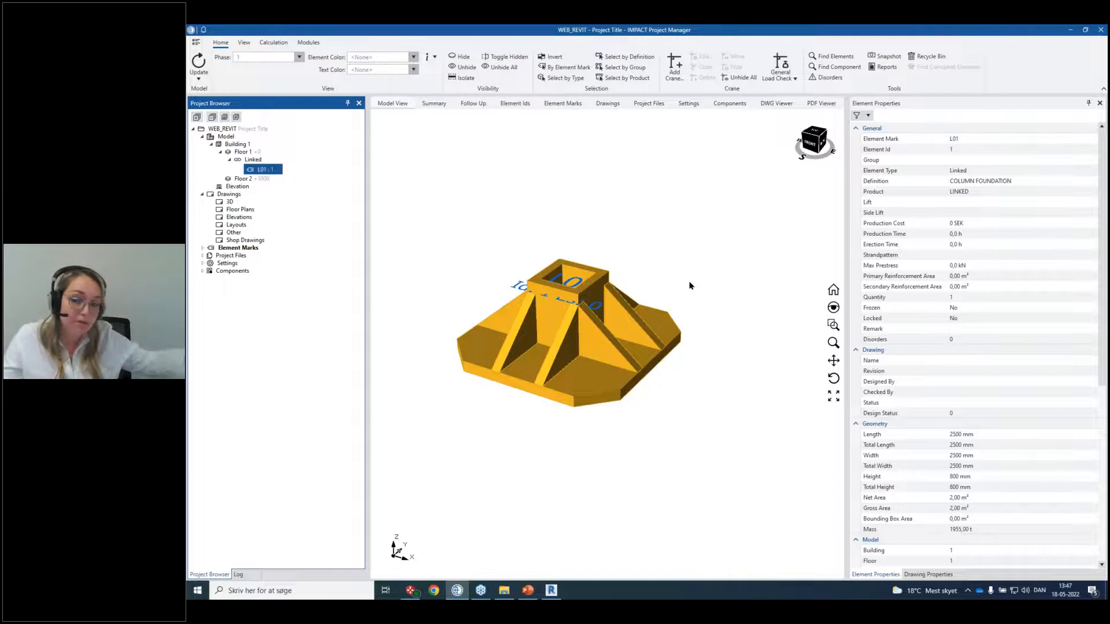
scroll(760, 441, down, 3)
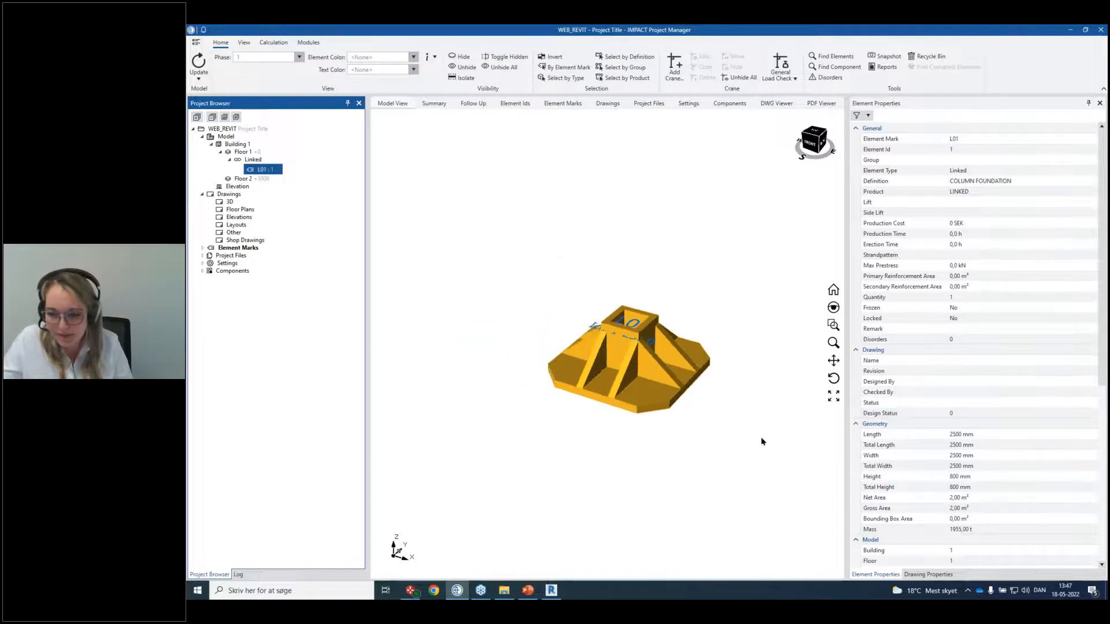
scroll(761, 441, down, 1)
scroll(726, 441, up, 5)
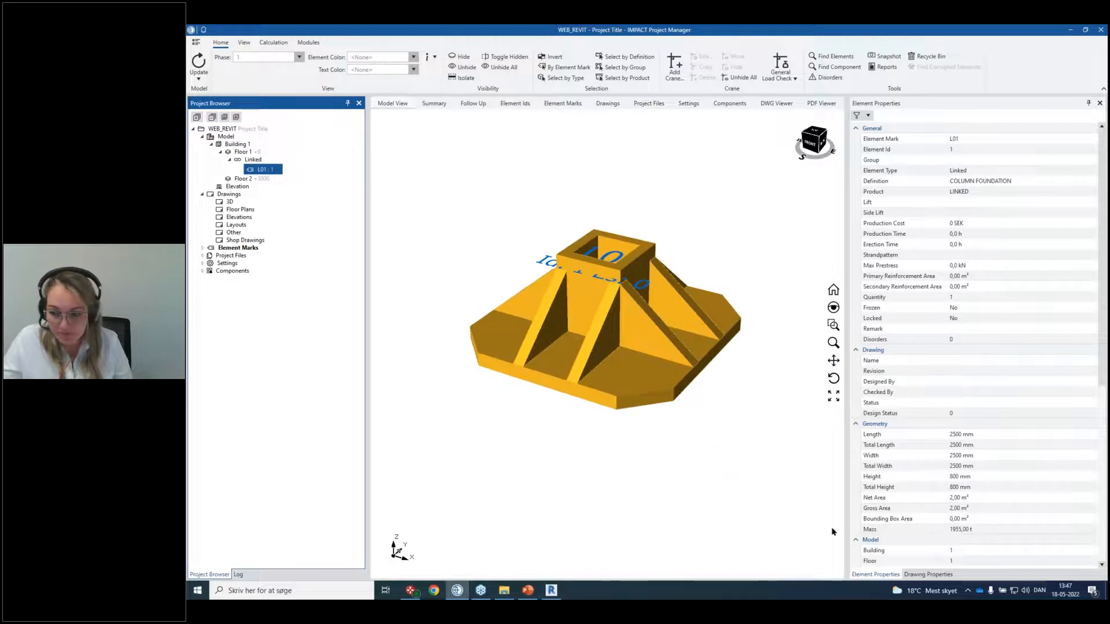
scroll(723, 391, down, 1)
Return to Revit, deselect the column foundation and open the Map Definitions dialog.
click(550, 593)
scroll(676, 456, down, 2)
scroll(743, 386, up, 3)
click(738, 389)
scroll(750, 373, up, 4)
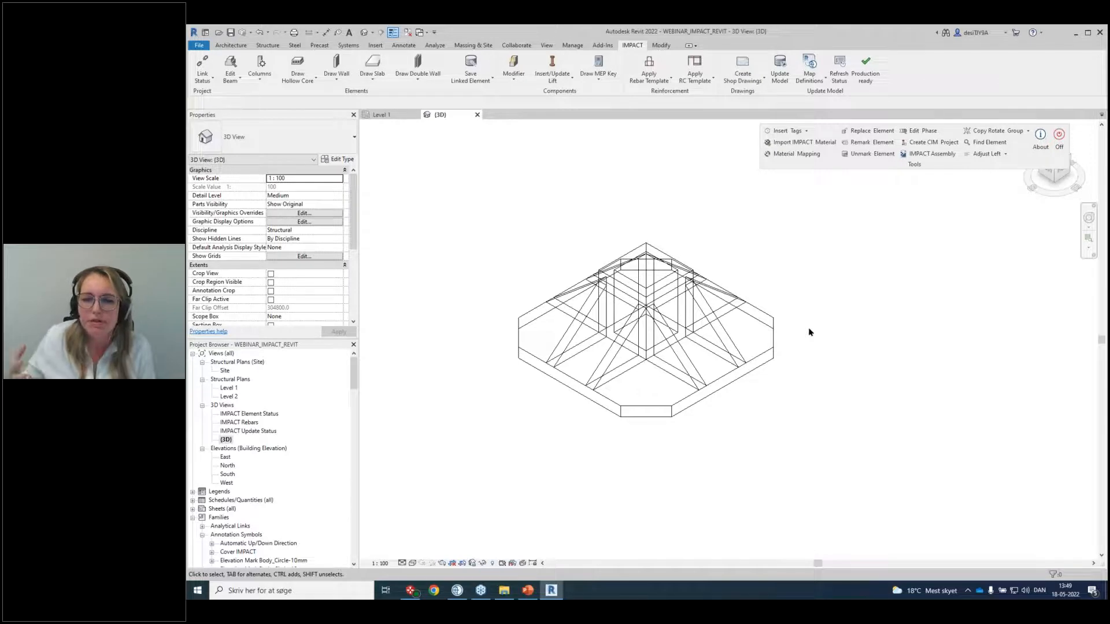
click(804, 81)
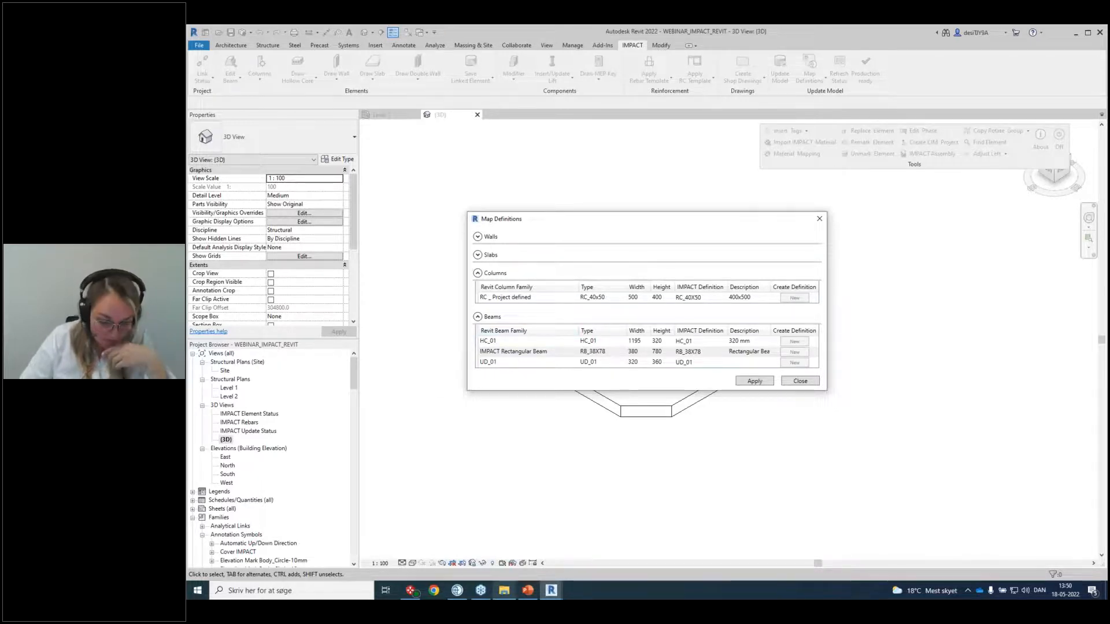
Close the Map Definitions dialog and look through the available rebar and RC template commands.
mouse_move(504, 591)
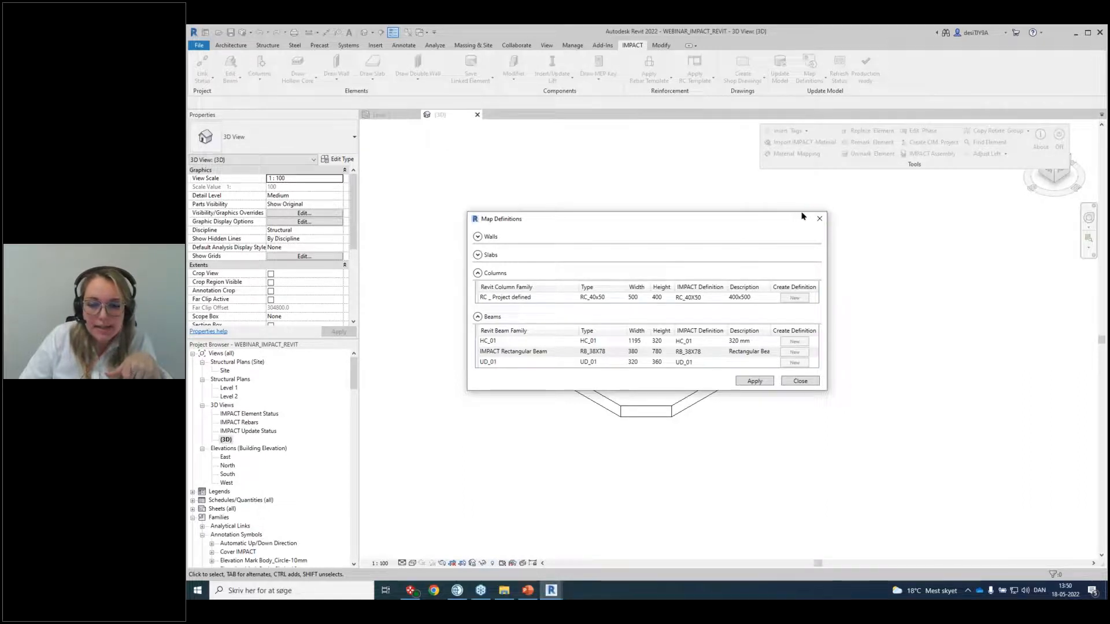
click(820, 218)
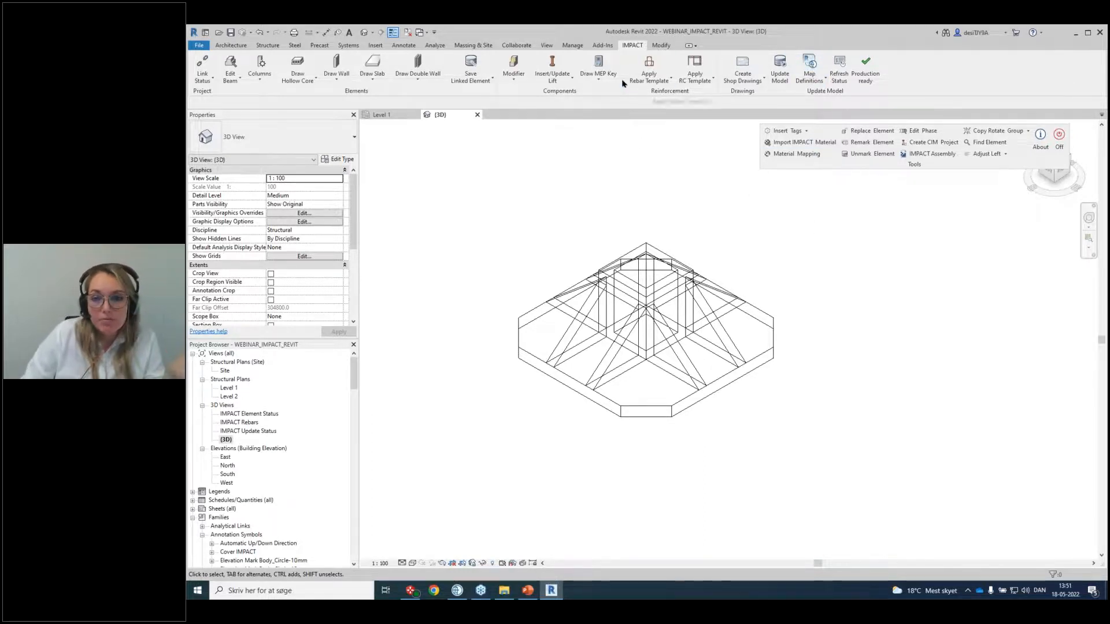
click(569, 81)
click(654, 84)
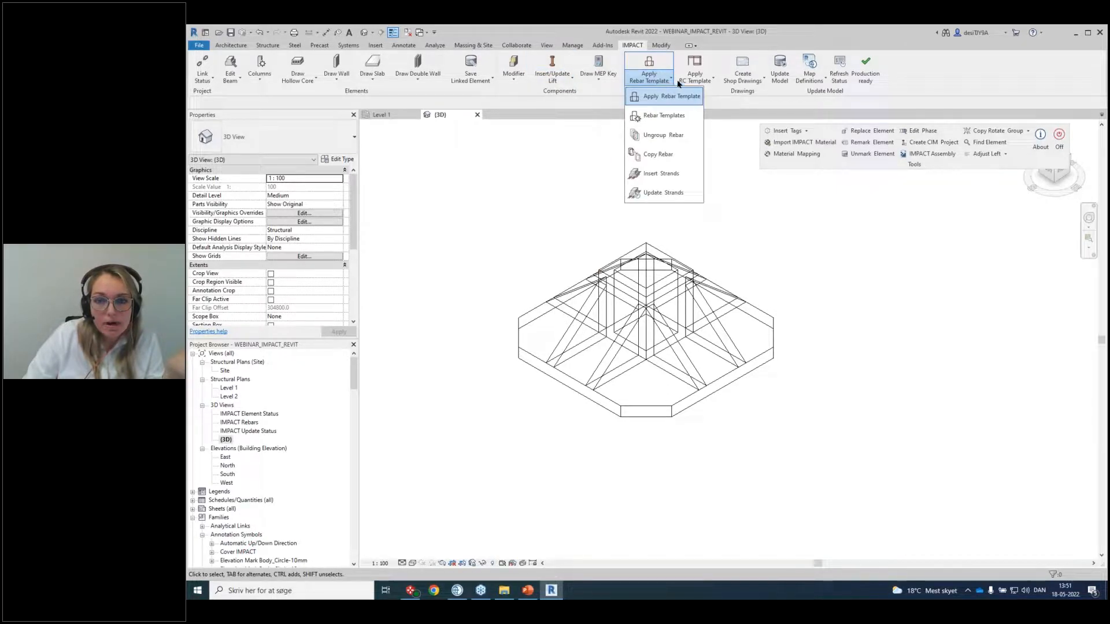
click(696, 83)
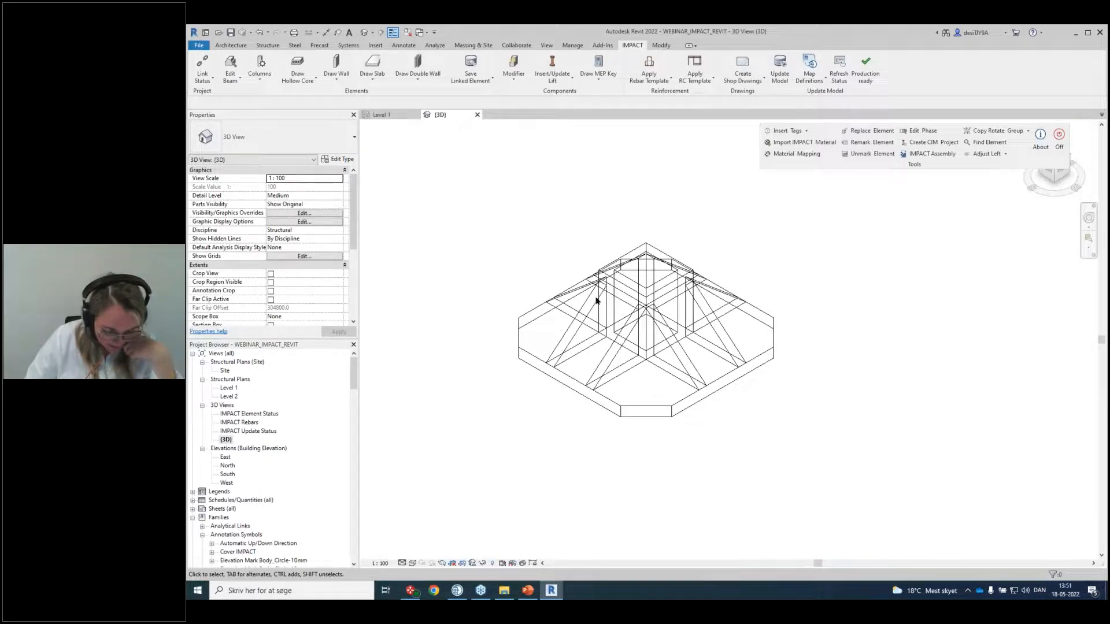
Open the common slab definition SS30 for editing from the slab definitions.
click(372, 75)
click(406, 181)
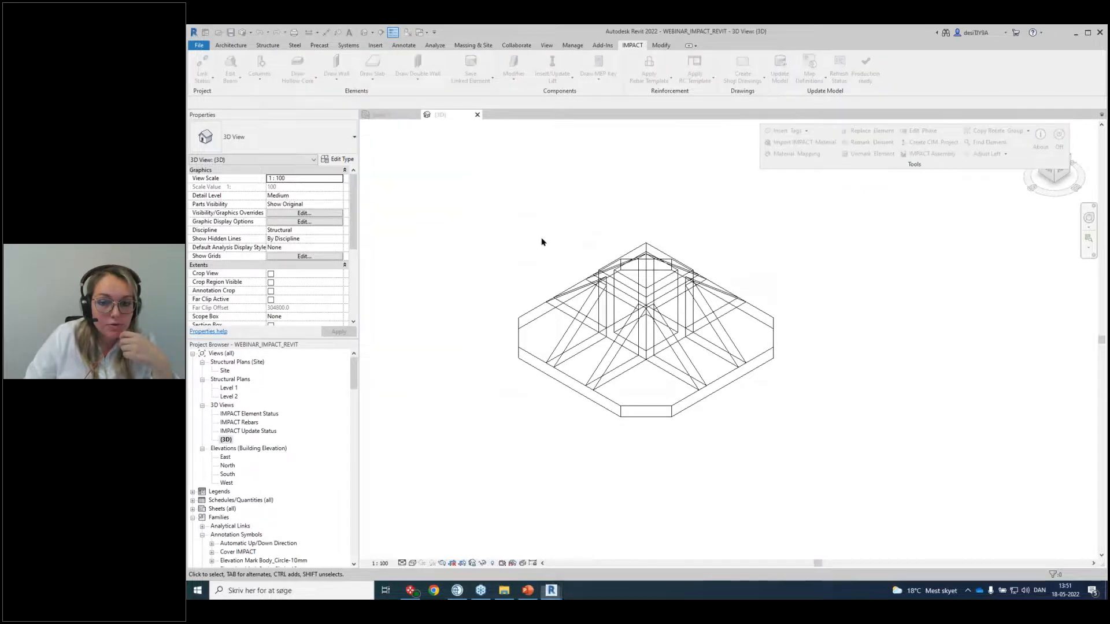
click(591, 231)
click(607, 260)
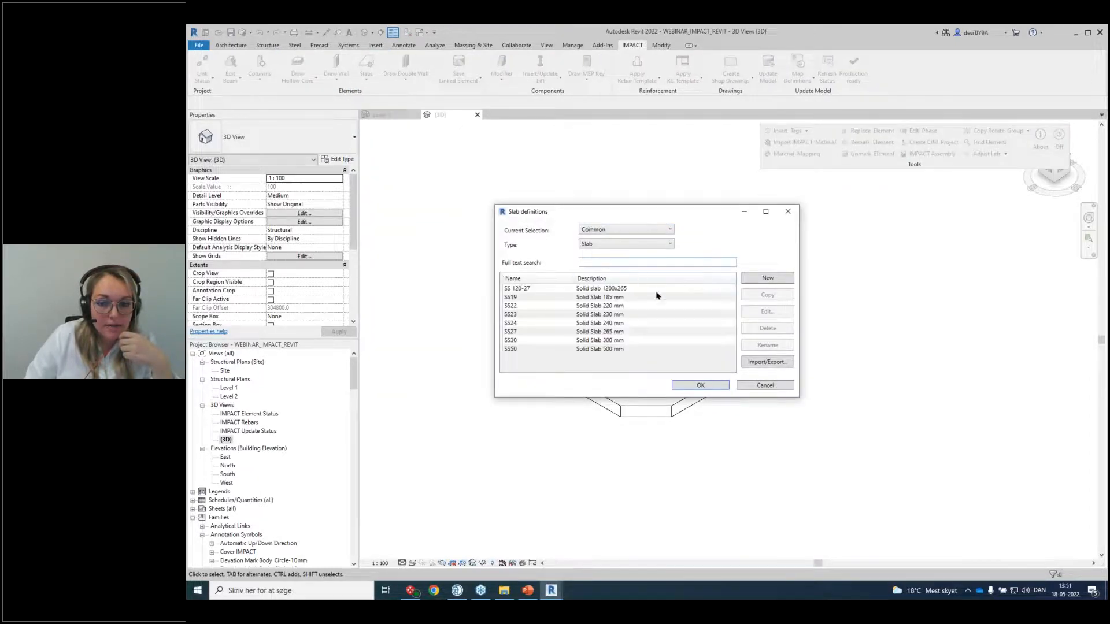
click(598, 341)
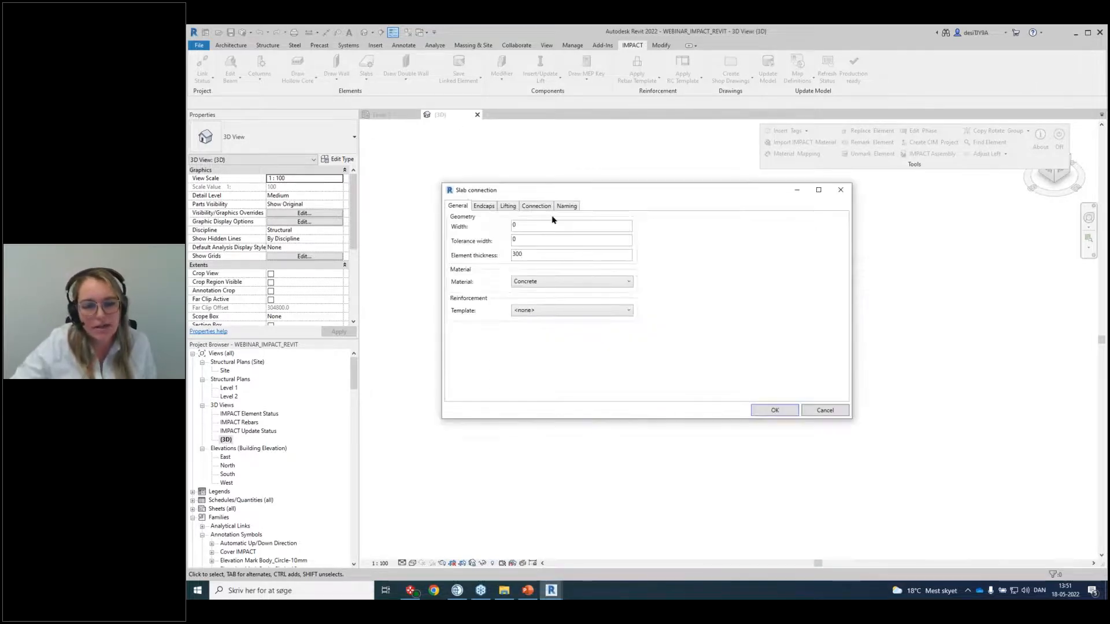
Add a new connection to the slab definition with inner width, outer width and length all set to 350.
click(544, 206)
click(586, 386)
click(500, 238)
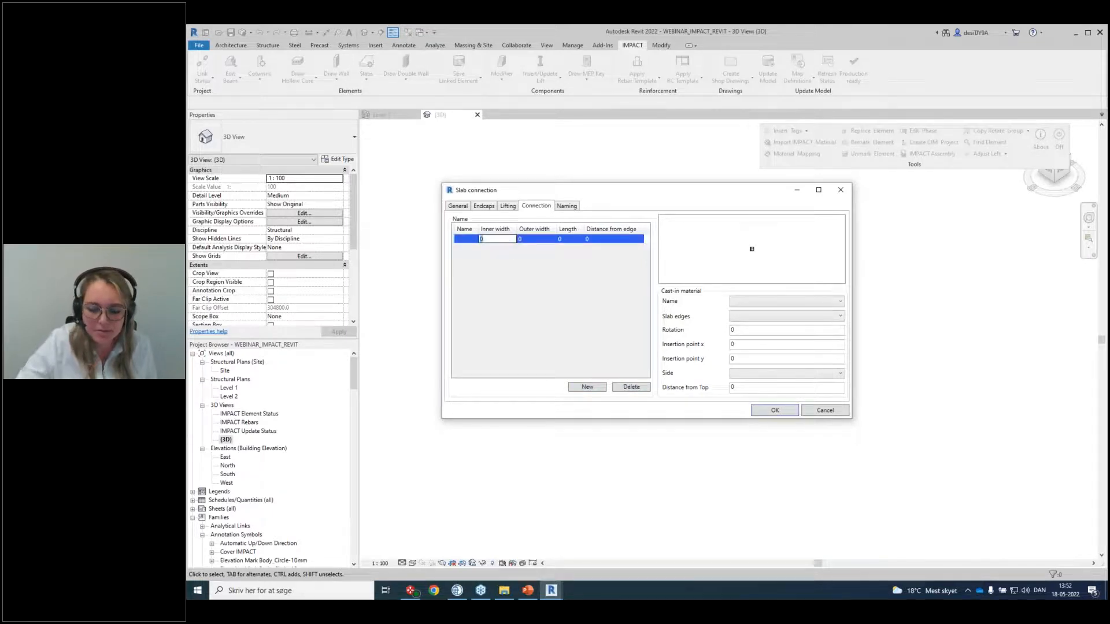
text(35)
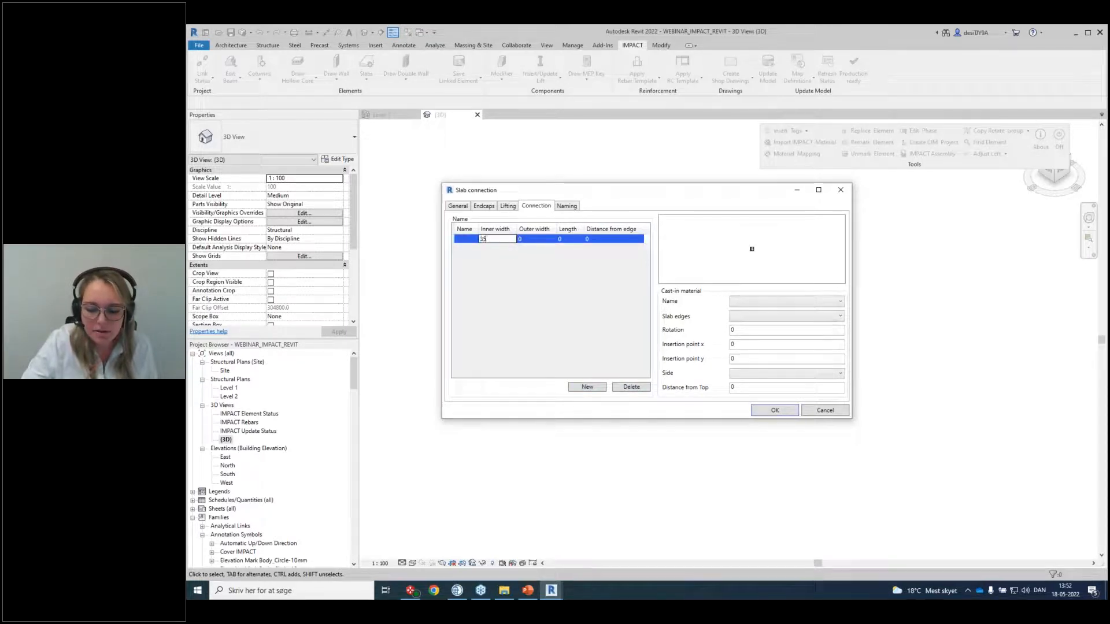
text(0)
click(539, 238)
text(350)
click(567, 239)
text(350)
key(Return)
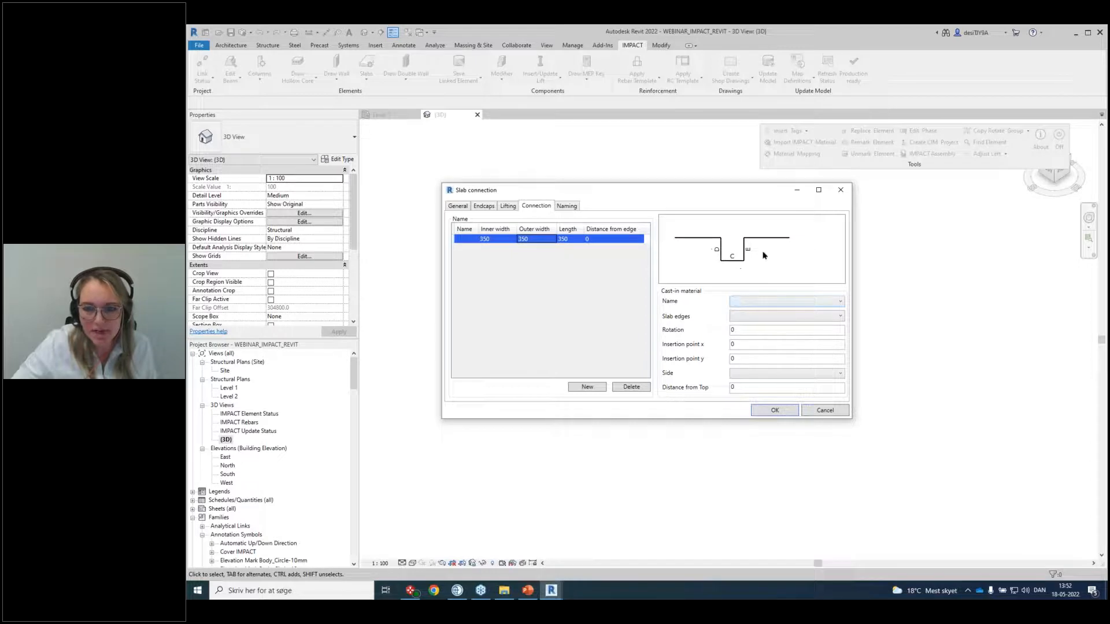
Try cast-in material 0331 JPL-150/150 on slab edge C of the connection, and cancel out of the slab definitions.
click(774, 301)
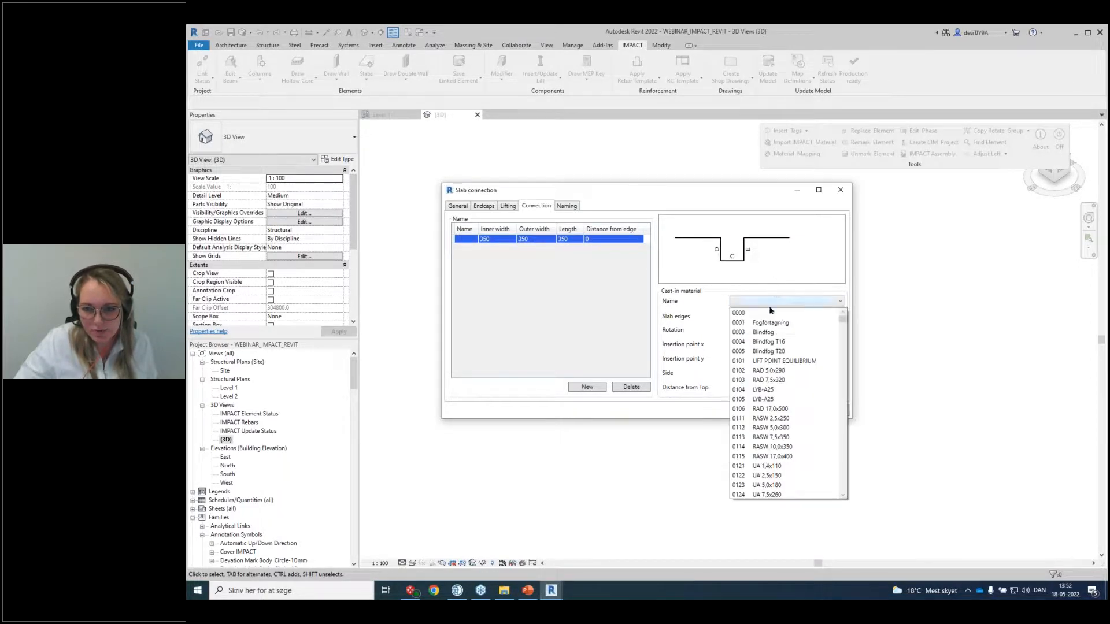
scroll(783, 399, down, 15)
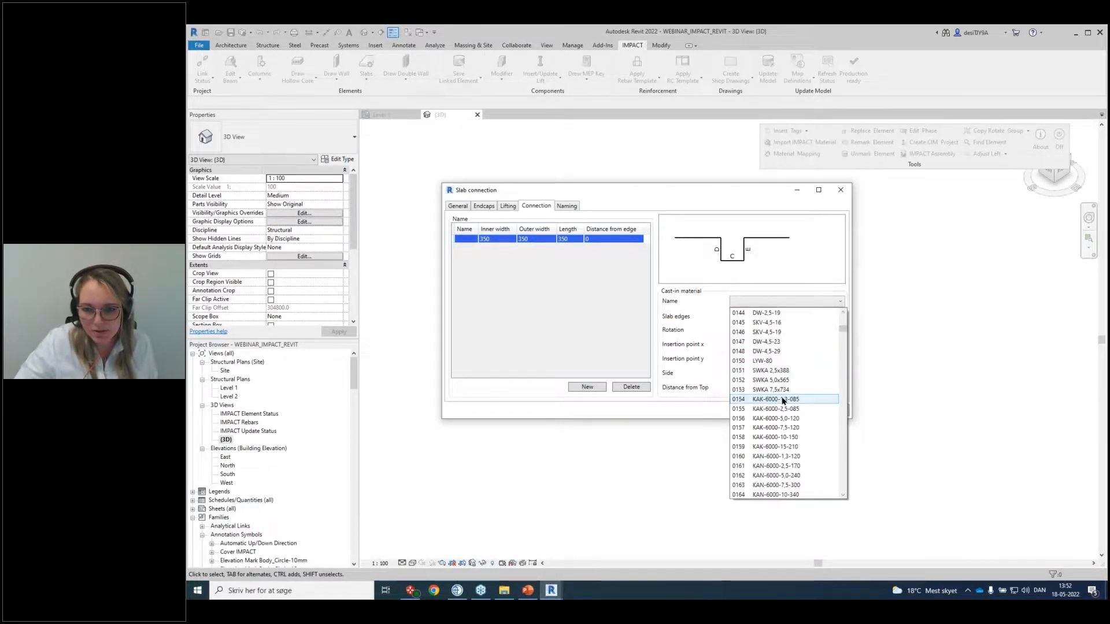
scroll(783, 399, down, 12)
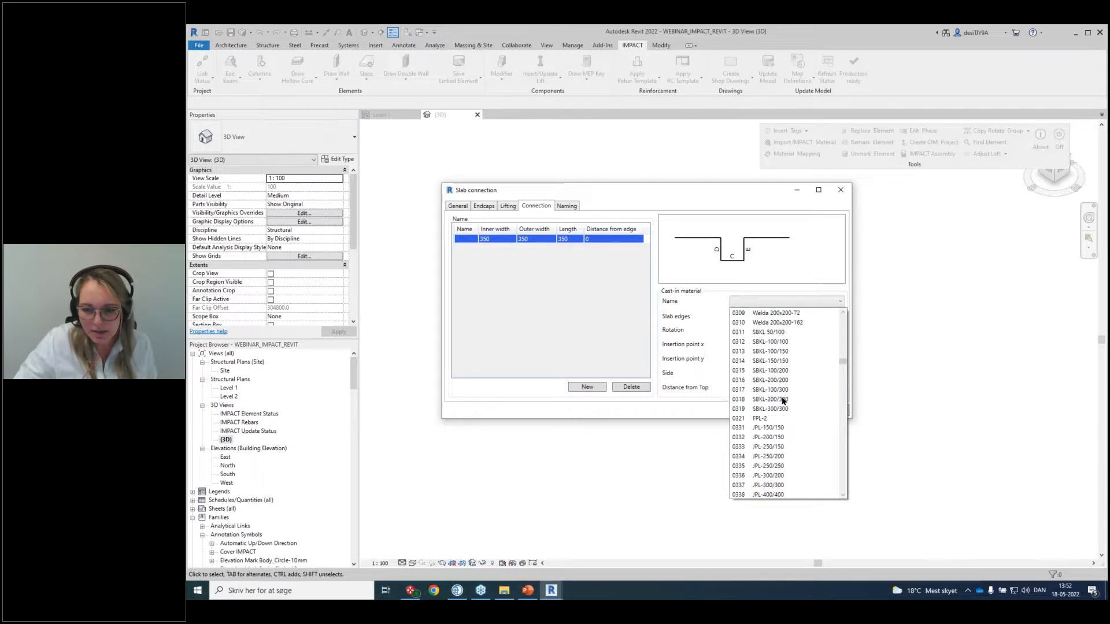
scroll(783, 370, up, 1)
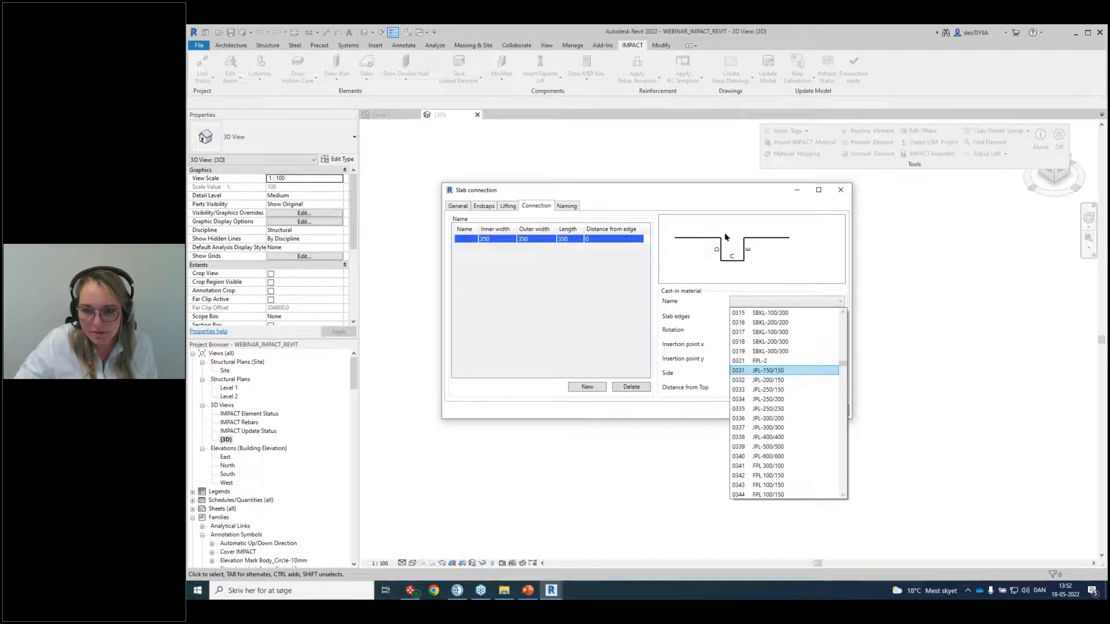
click(678, 273)
click(758, 316)
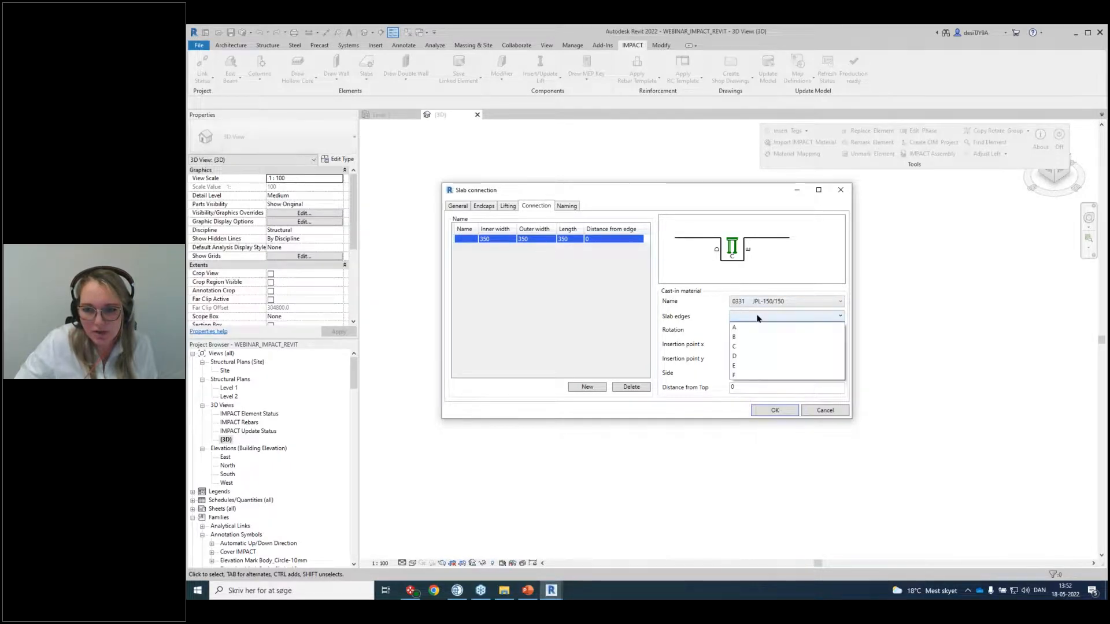
click(763, 349)
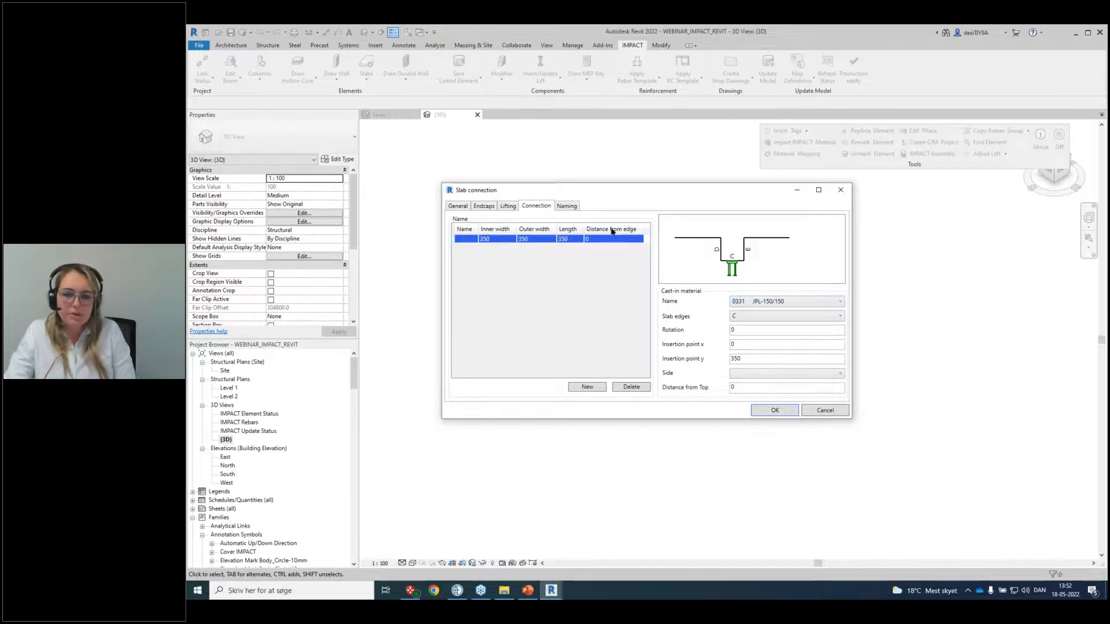
click(809, 414)
click(758, 385)
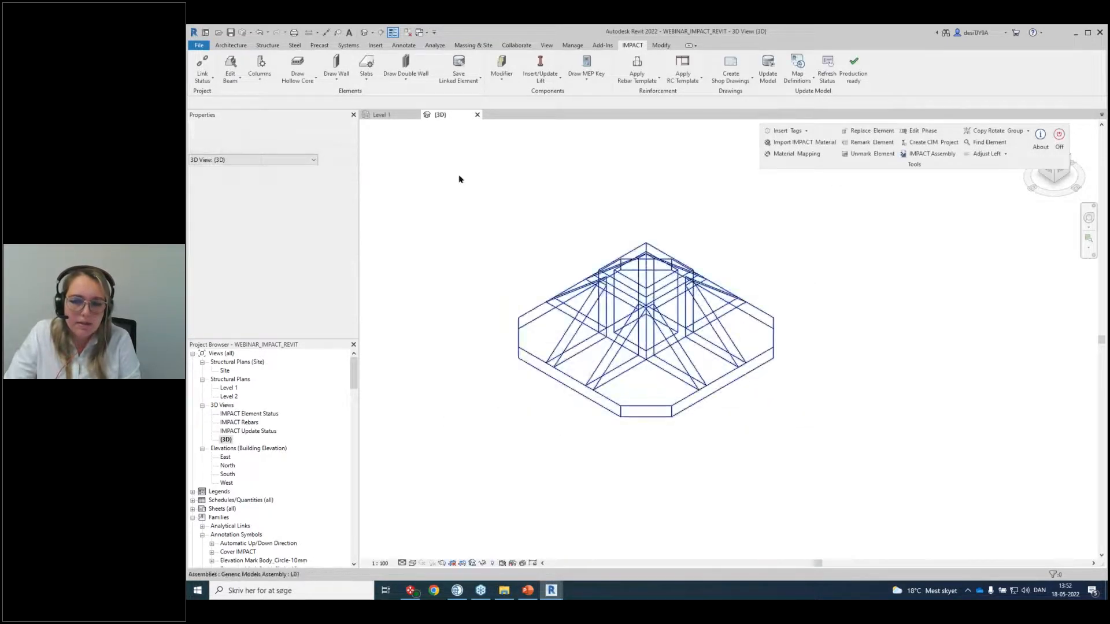
Examine the available IMPACT commands for slabs, walls and double walls, including Draw Connection.
click(337, 67)
click(366, 66)
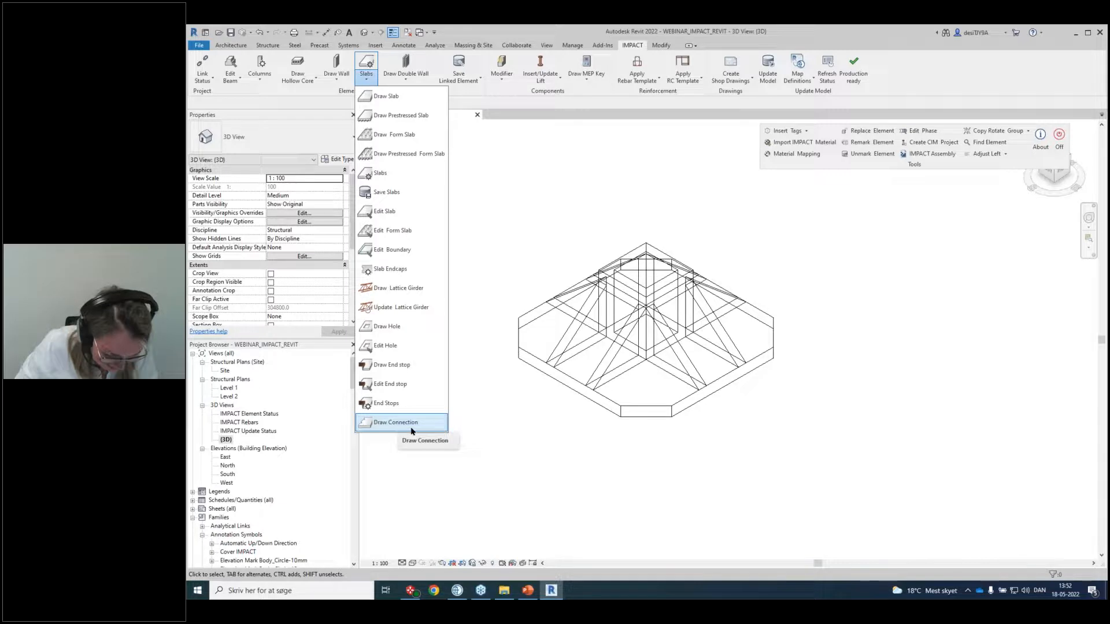
click(340, 79)
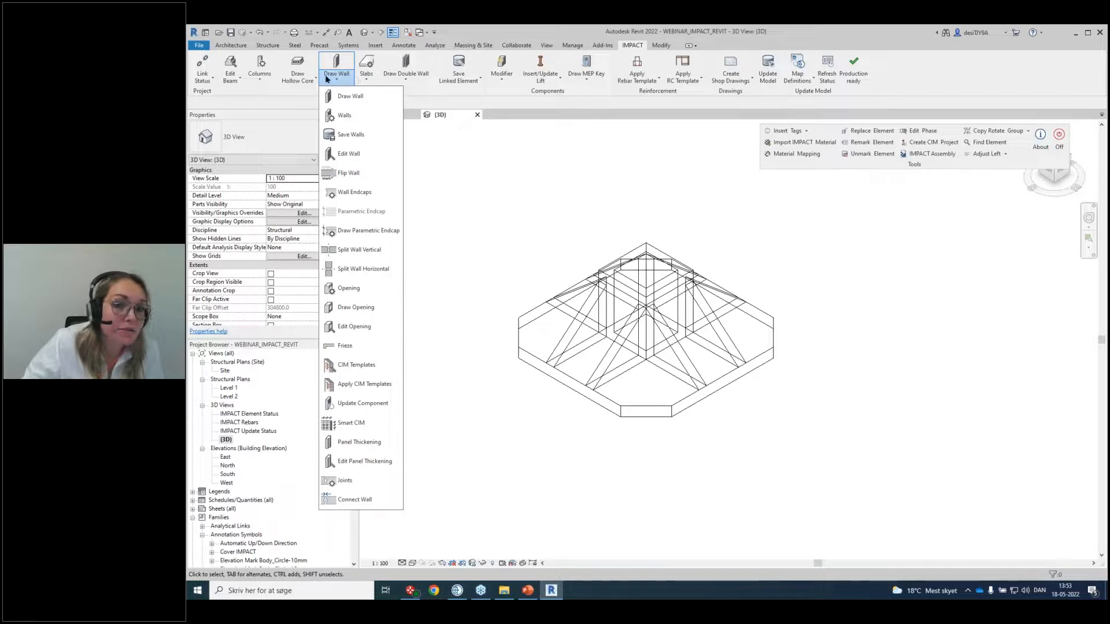
click(405, 74)
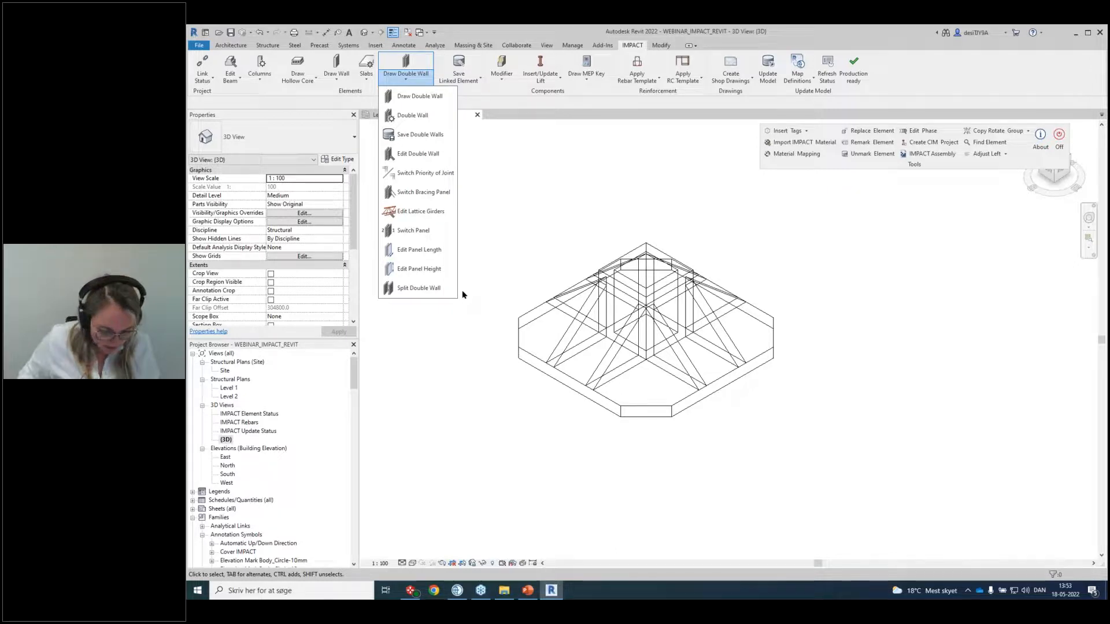
click(339, 80)
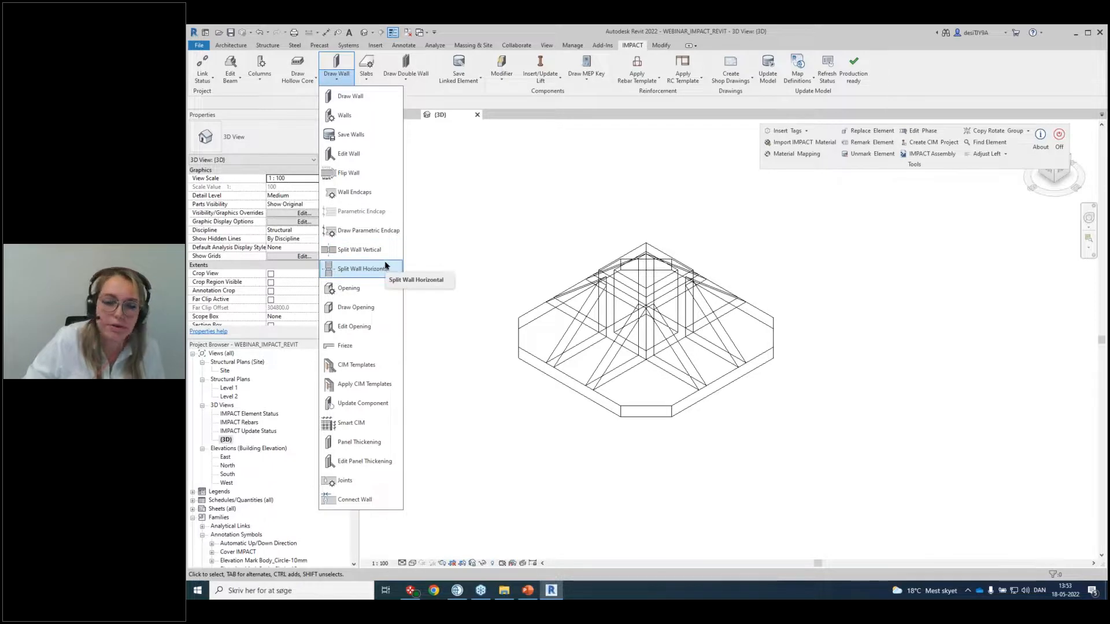
click(406, 75)
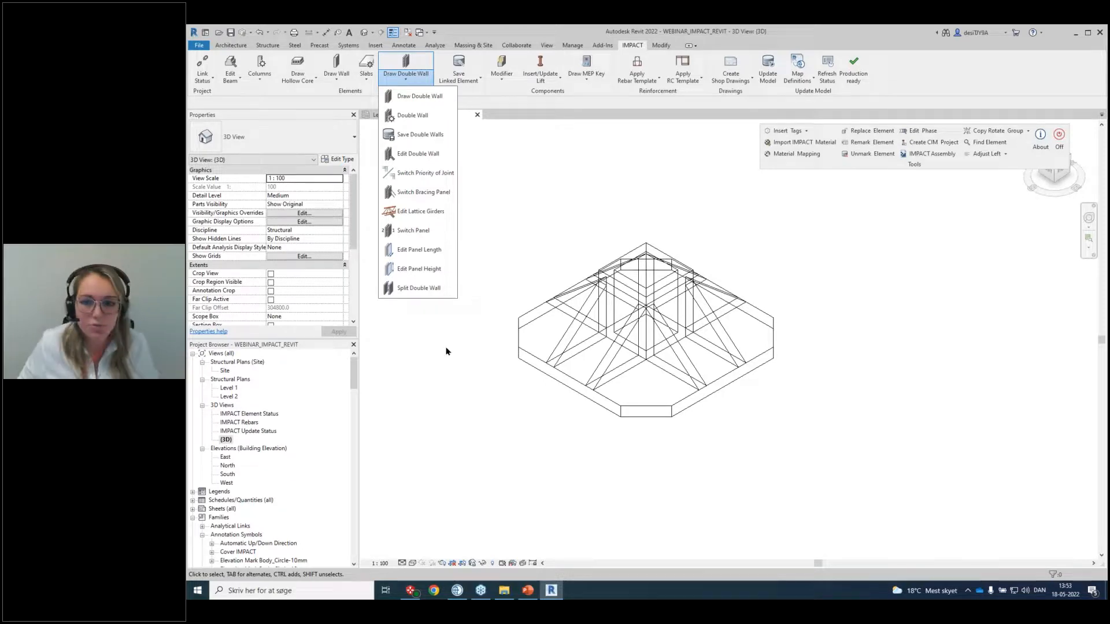
click(469, 403)
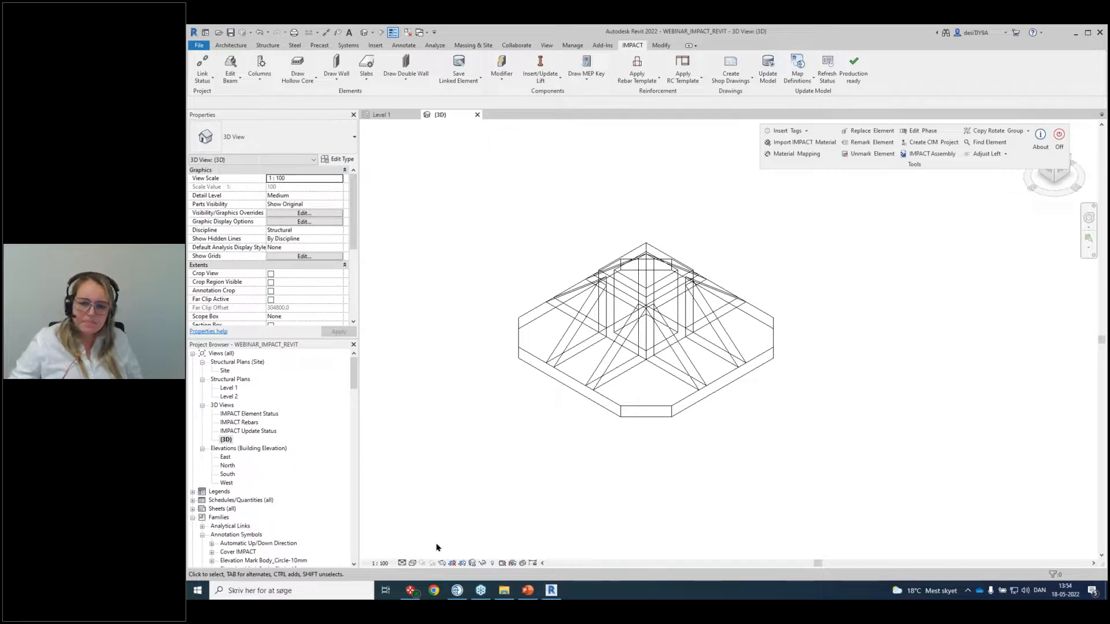
Set the 3D view's visual style to Hidden Line.
click(413, 563)
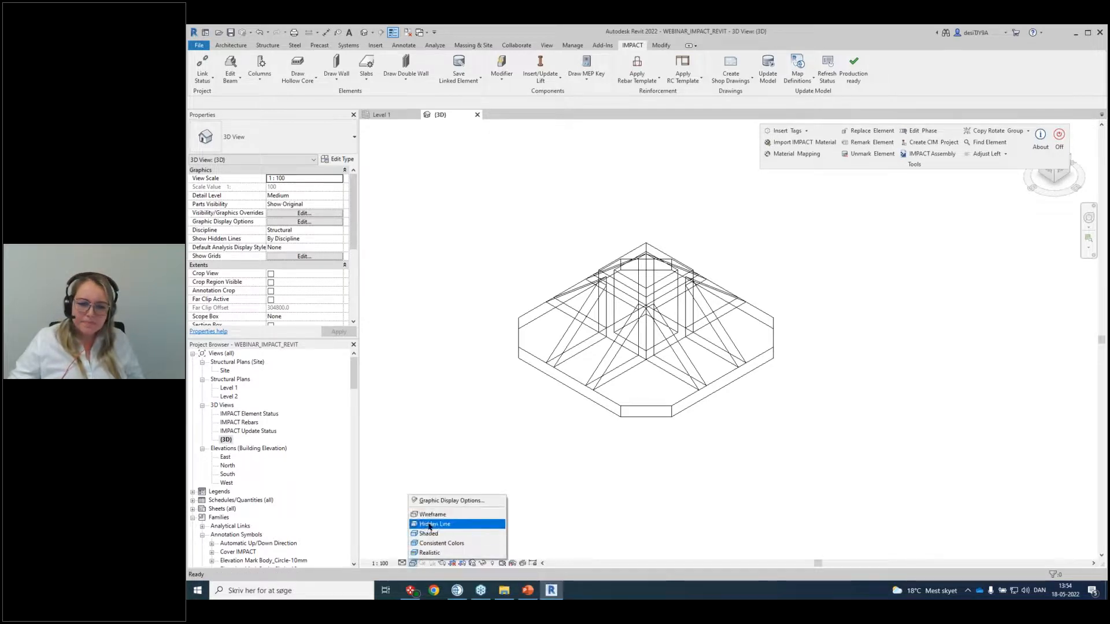
click(432, 524)
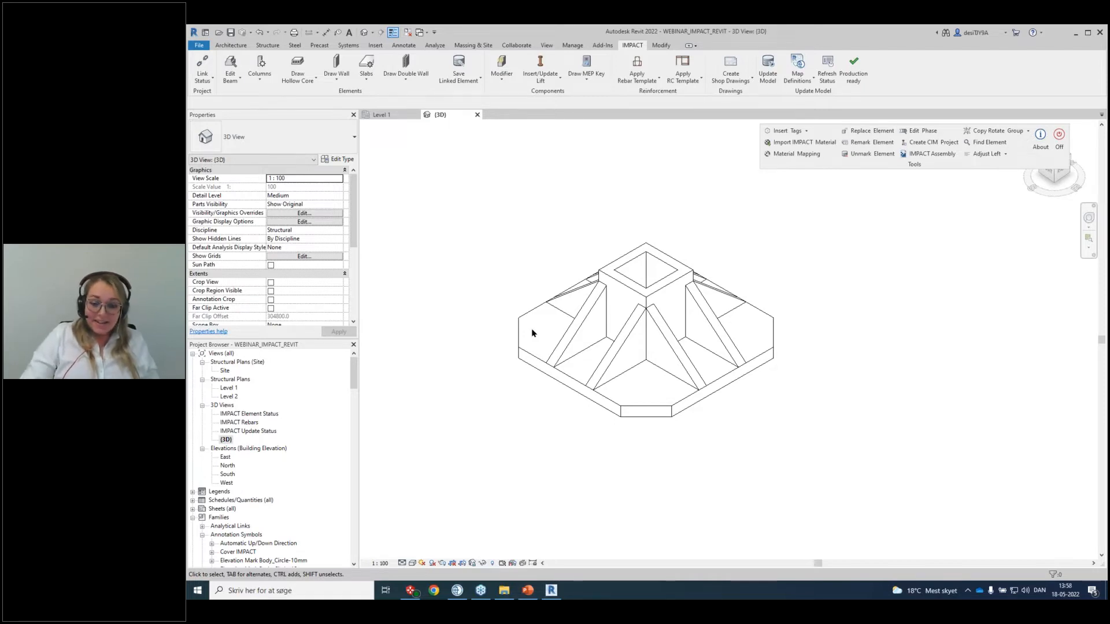
Switch to PowerPoint and start the Web_IMPACT_17_Revit slide show from the first slide.
click(527, 590)
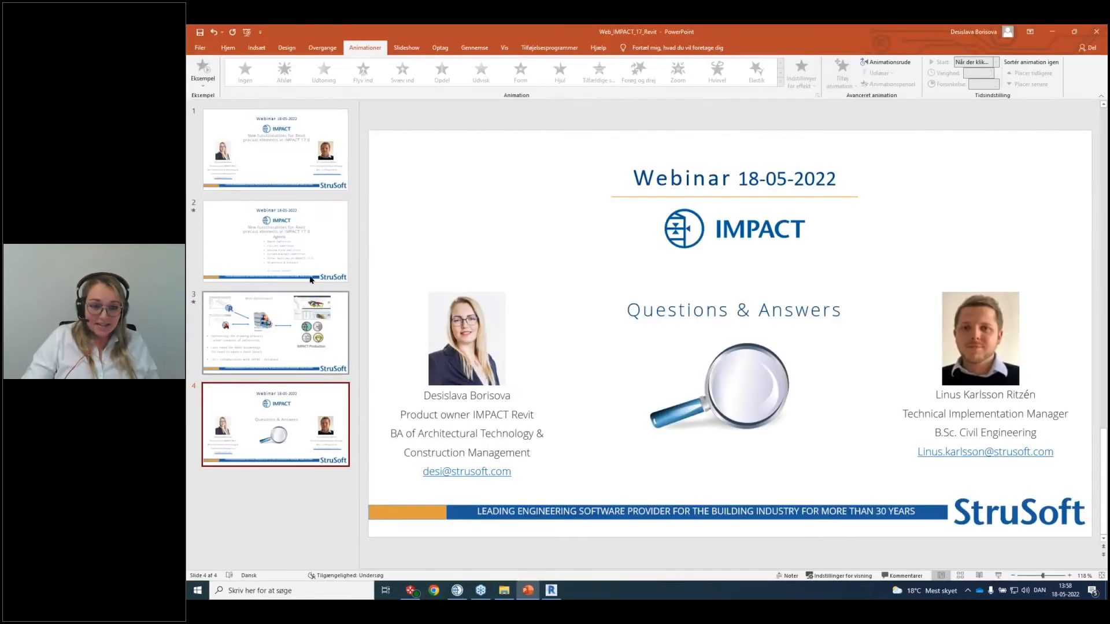
click(245, 35)
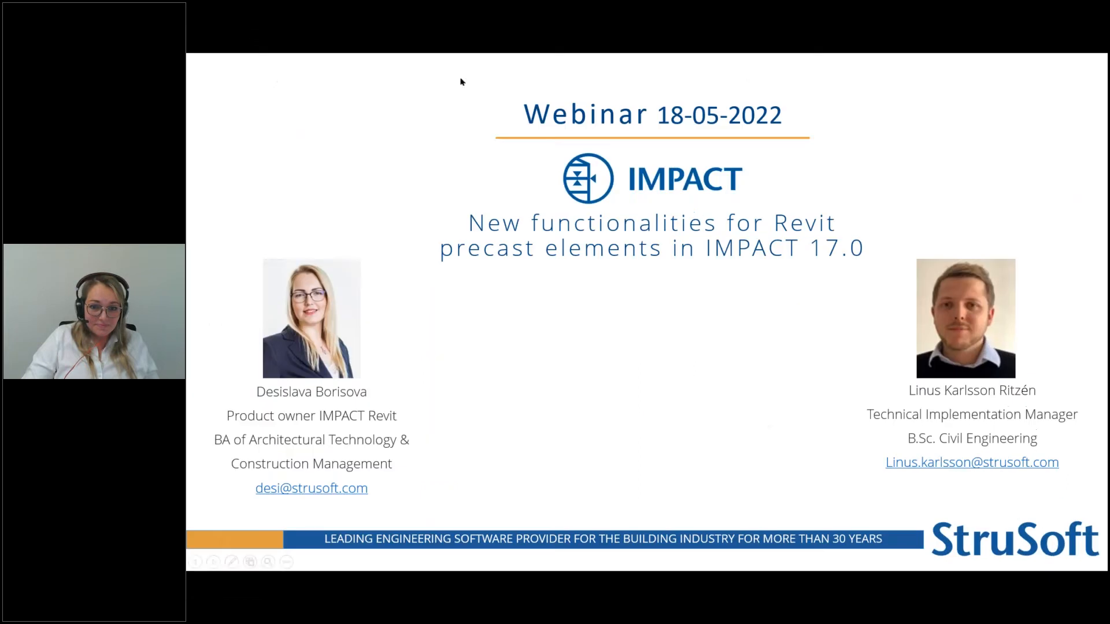